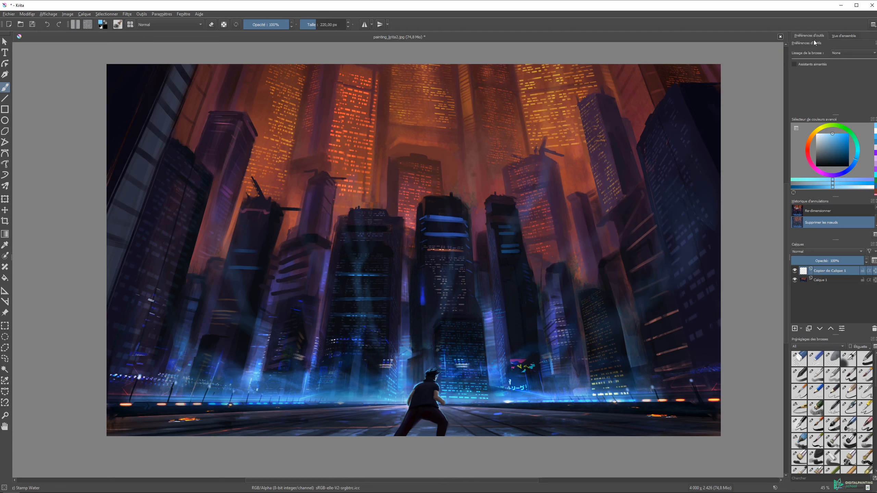
left_click(854, 54)
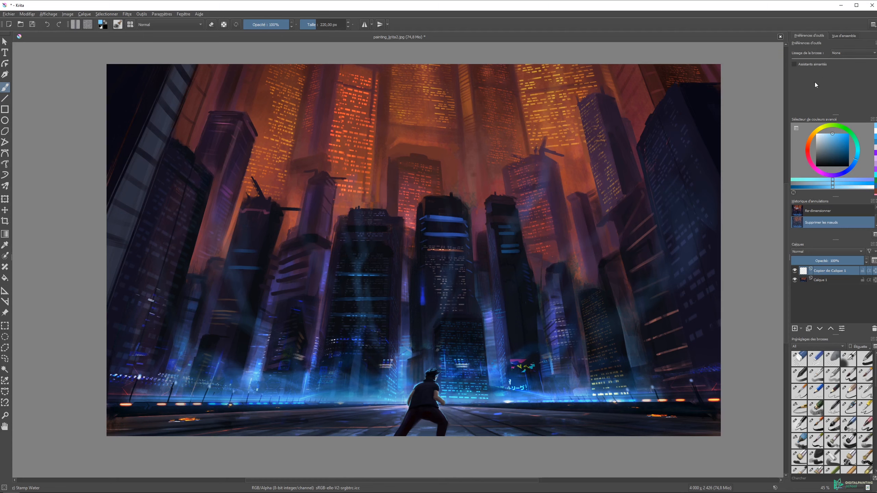
left_click(6, 416)
left_click(4, 427)
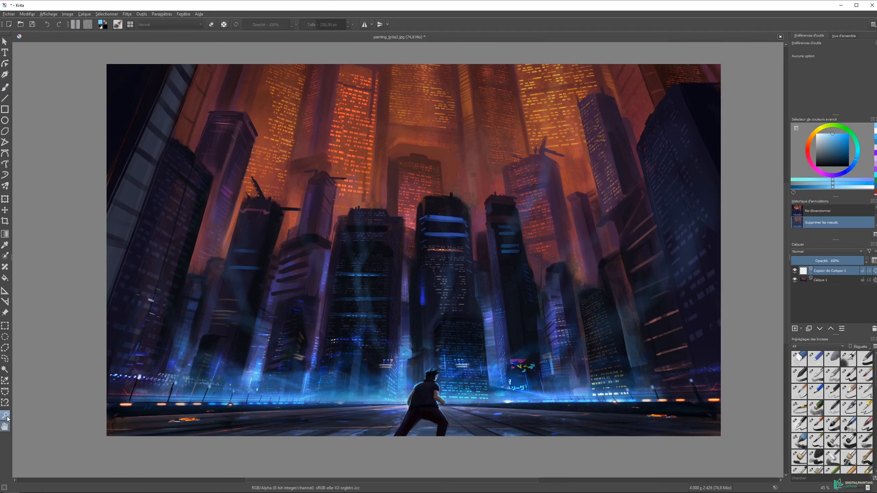
left_click(5, 88)
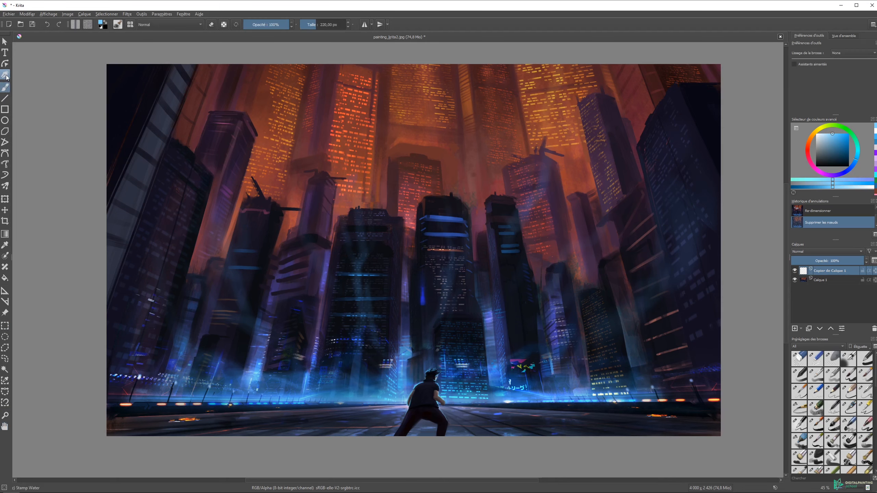
Draw light-blue calligraphy strokes: a wavy ribbon across the orange upper towers and curled strokes below it
left_click(5, 75)
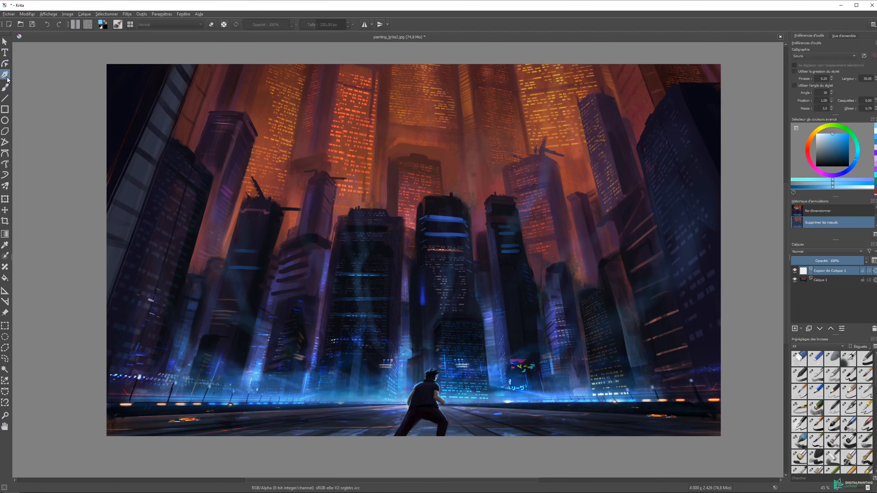
mouse_move(280, 102)
left_mouse_down()
mouse_move(224, 124)
mouse_move(228, 157)
mouse_move(352, 115)
mouse_move(463, 148)
left_mouse_up()
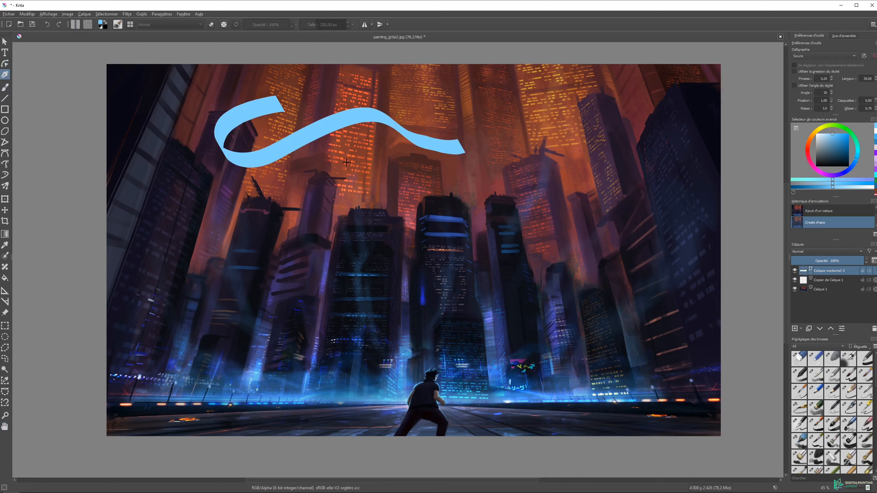
mouse_move(273, 207)
left_mouse_down()
mouse_move(268, 266)
mouse_move(314, 310)
mouse_move(311, 284)
mouse_move(321, 312)
mouse_move(377, 262)
mouse_move(348, 236)
mouse_move(412, 229)
left_mouse_up()
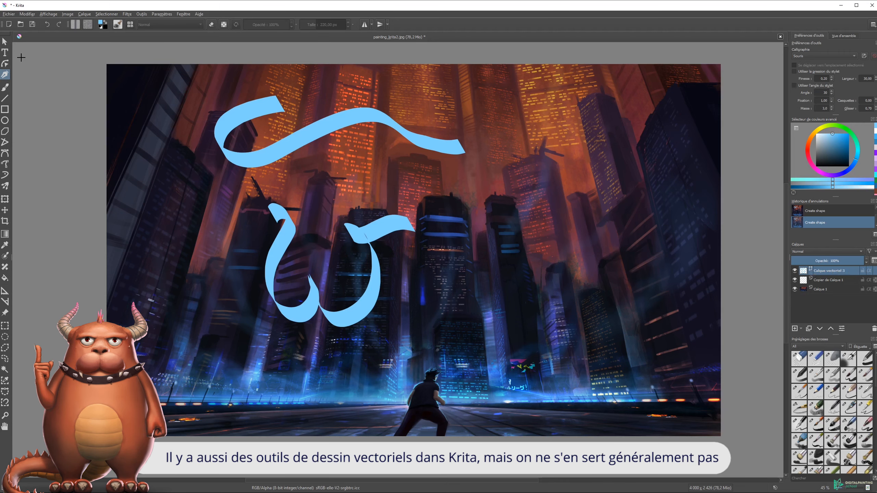
Reshape the upper end of the lower calligraphy stroke by moving its nodes up and outward
left_click(6, 75)
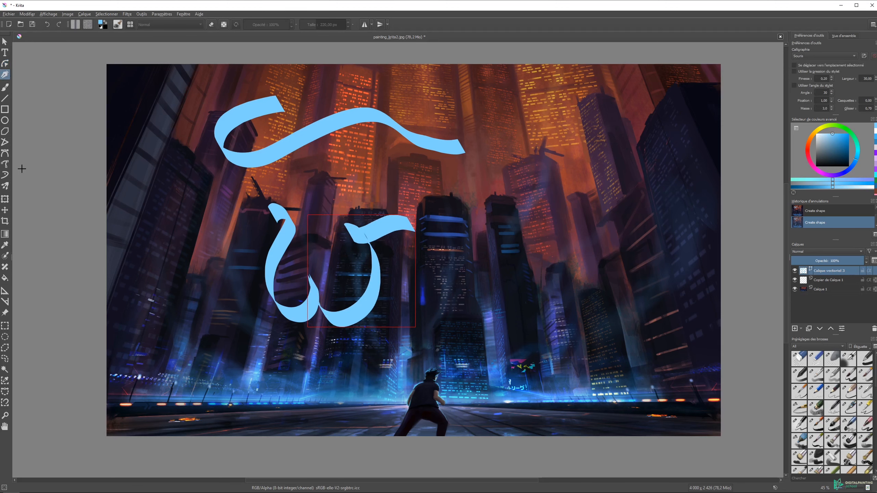
left_click(8, 63)
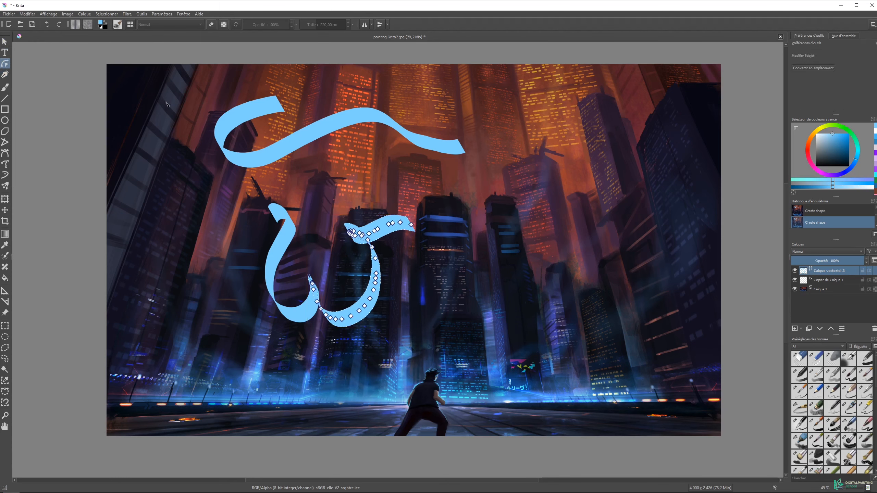
mouse_move(388, 224)
left_mouse_down()
mouse_move(387, 211)
mouse_move(407, 220)
mouse_move(446, 200)
mouse_move(402, 218)
left_mouse_up()
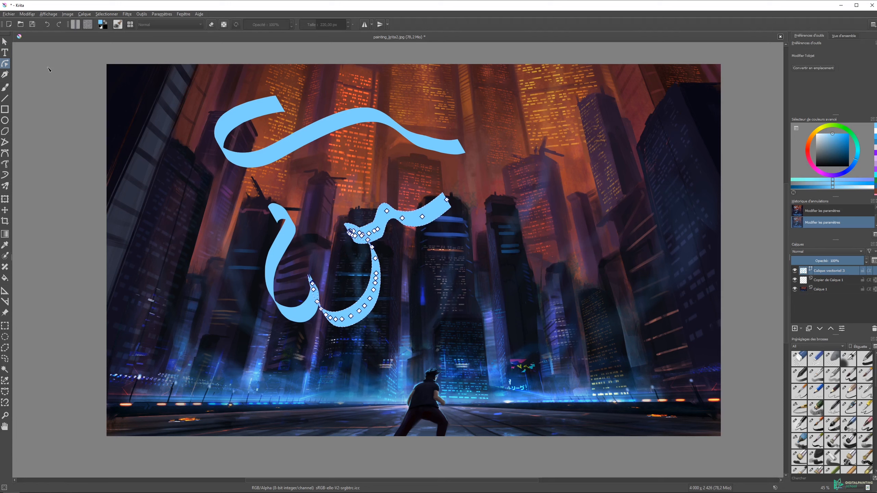
Shear the reshaped calligraphy stroke to the right, move it over the central towers and deselect it
left_click(6, 42)
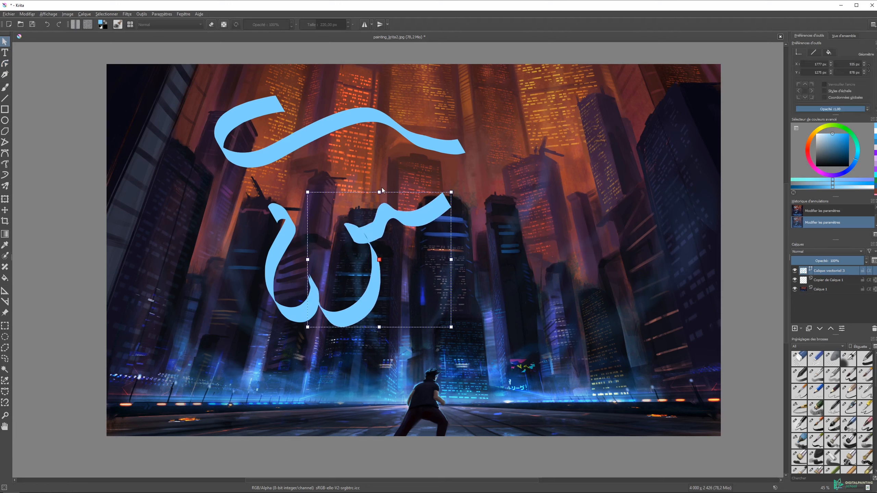
mouse_move(379, 189)
left_mouse_down()
mouse_move(380, 171)
mouse_move(434, 170)
left_mouse_up()
left_click_drag(410, 258, 438, 249)
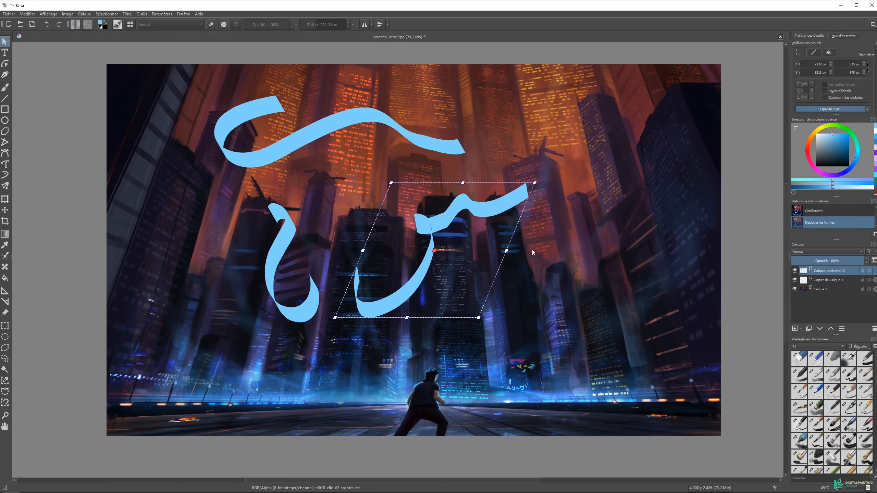
left_click(517, 254)
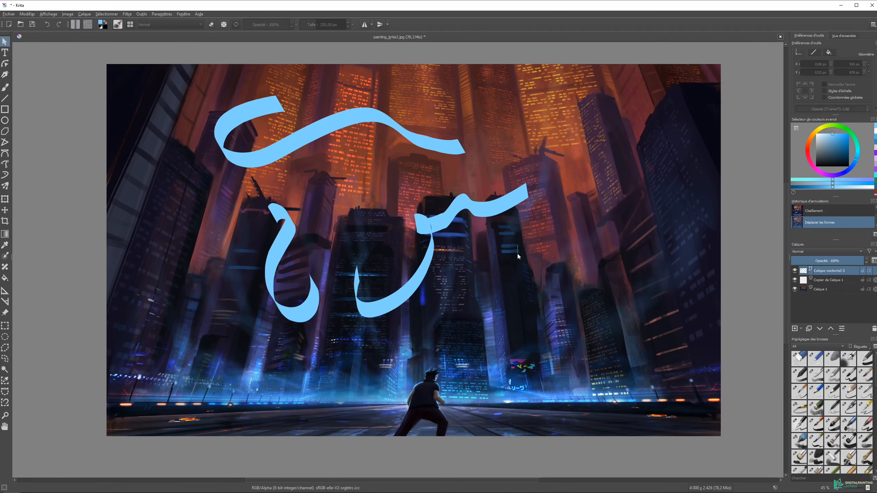
Place a text object beside the wavy ribbon and replace its sample text with "COUCOU" followed by the addressee's name
left_click(4, 52)
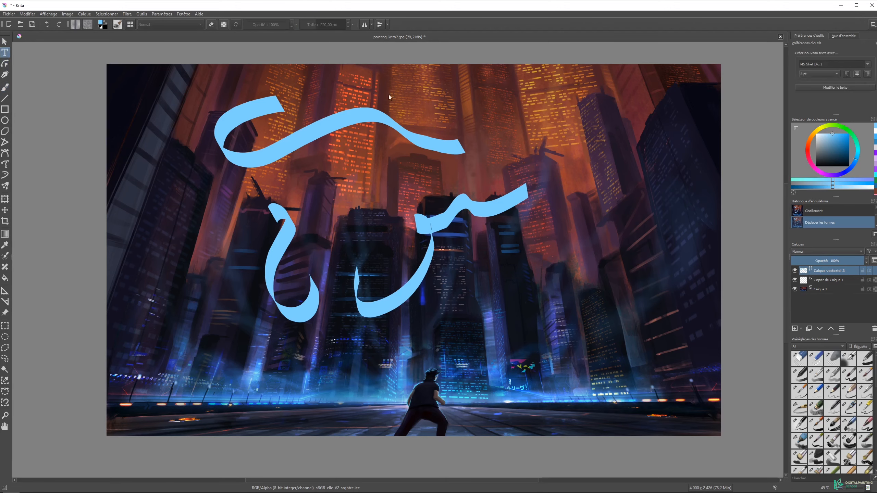
left_click_drag(495, 133, 516, 138)
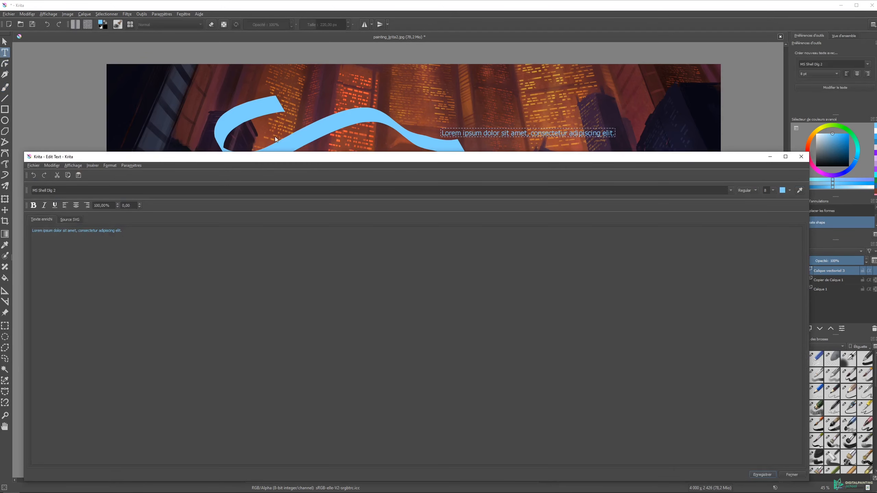
left_click_drag(256, 154, 273, 120)
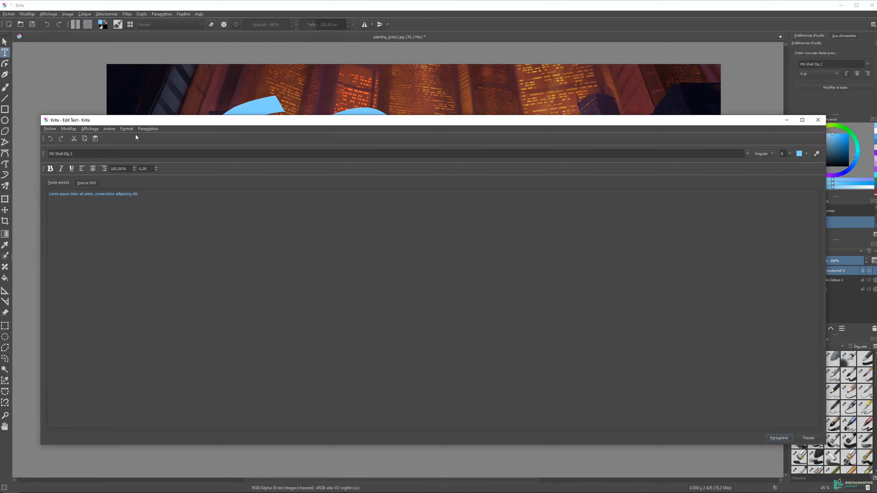
left_click_drag(143, 123, 114, 166)
key("ctrl+a")
type("C")
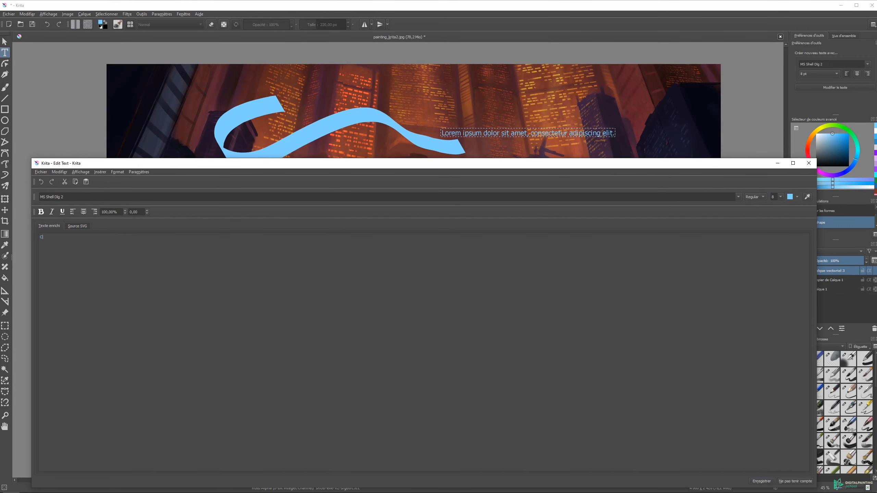
left_click_drag(671, 162, 693, 168)
left_click(766, 406)
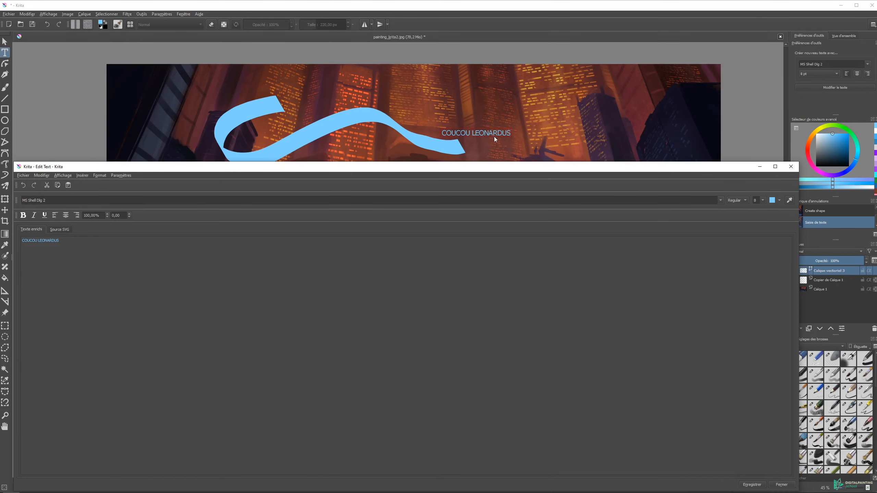
left_click(790, 167)
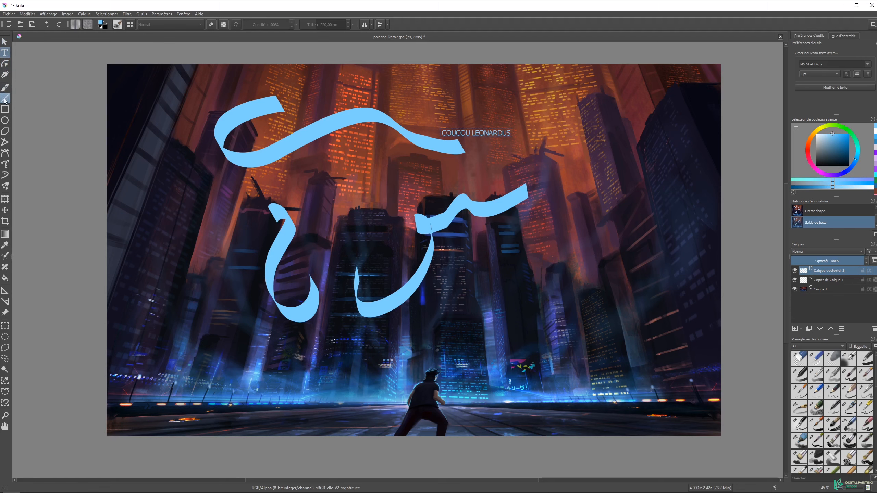
Delete the vector layer and draw a long, slightly descending line across the upper towers with the Stamp Water brush
left_click(874, 330)
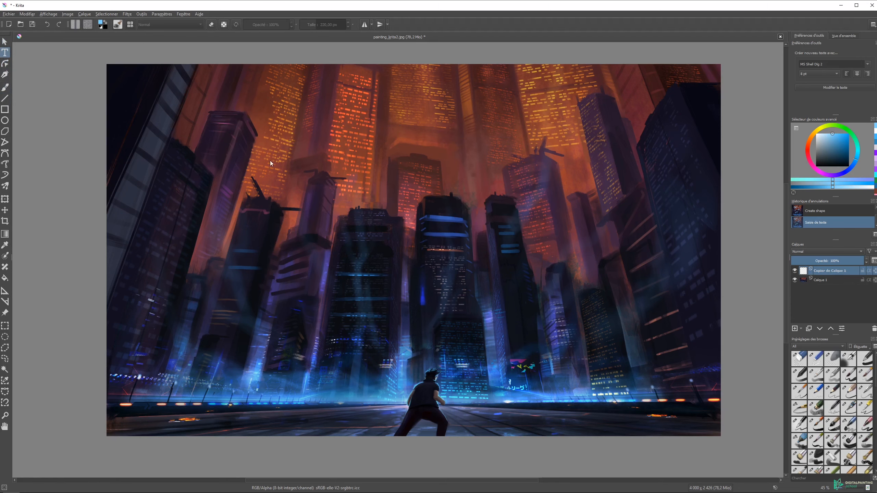
left_click(6, 99)
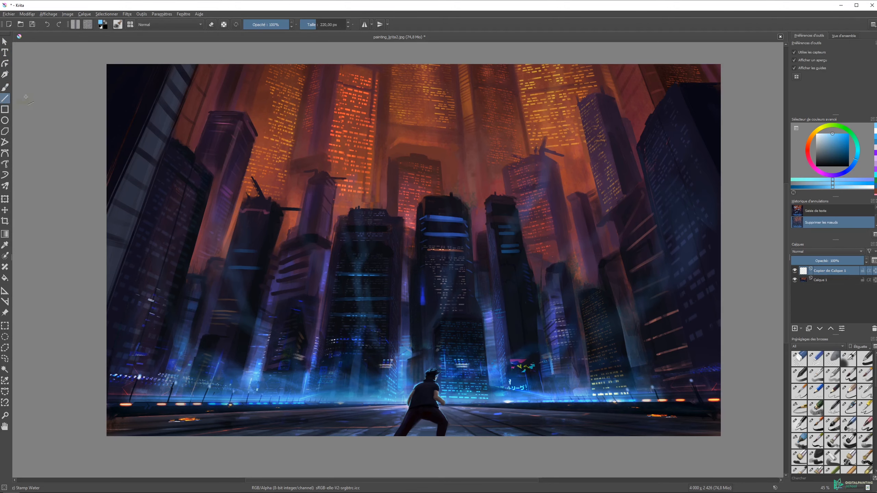
mouse_move(259, 118)
left_mouse_down()
mouse_move(673, 179)
mouse_move(666, 178)
left_mouse_up()
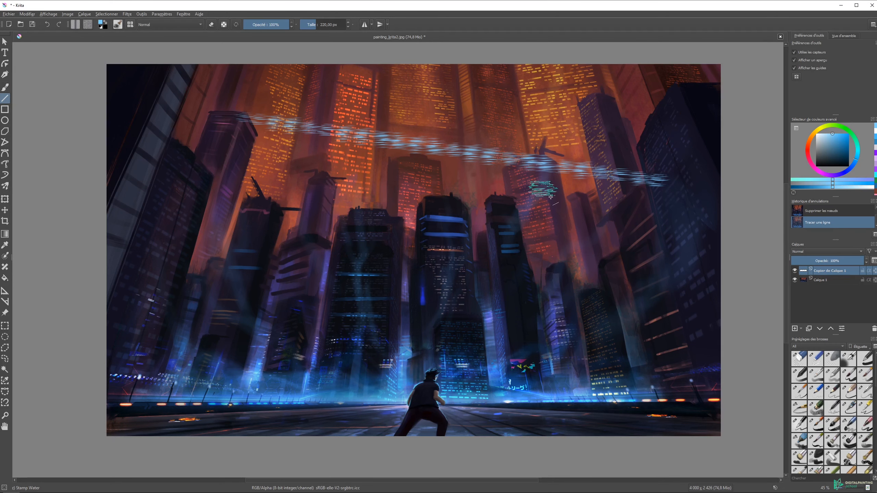
Draw straight lines with the Basic-1 brush, one at 40 px and two at about 181 px, plus a broad one with the Ink-8 Sumi-e brush
left_click(866, 361)
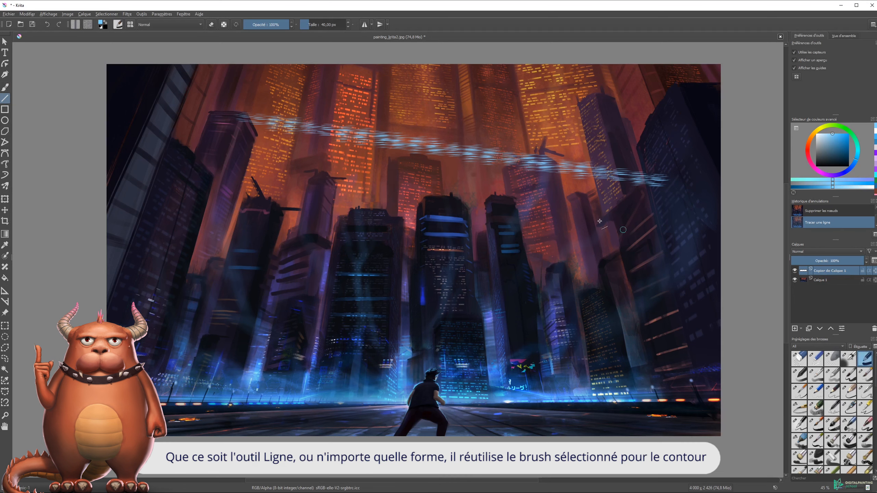
left_click_drag(174, 119, 235, 298)
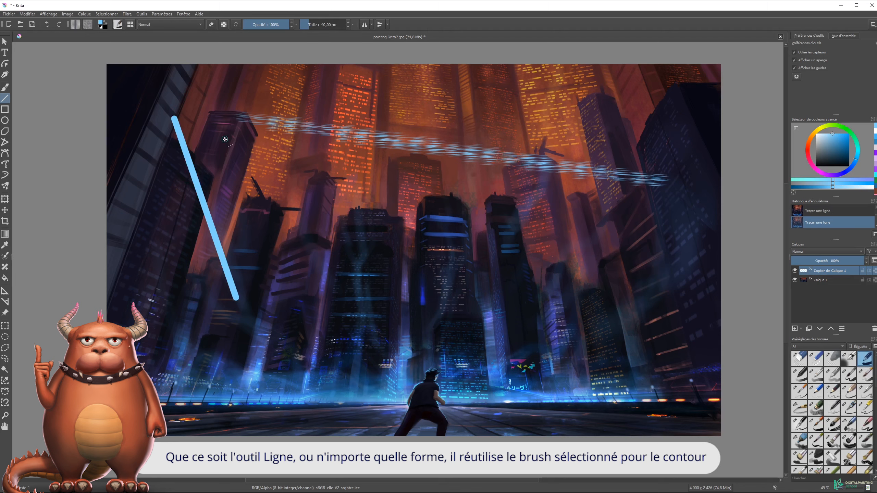
left_click_drag(317, 25, 315, 25)
left_click_drag(245, 110, 393, 298)
left_click_drag(328, 142, 533, 223)
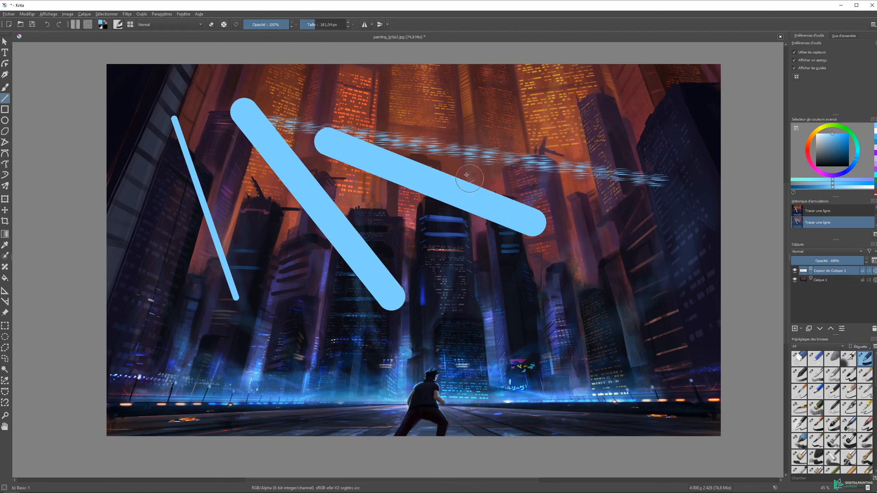
left_click(832, 427)
left_click_drag(592, 152, 504, 345)
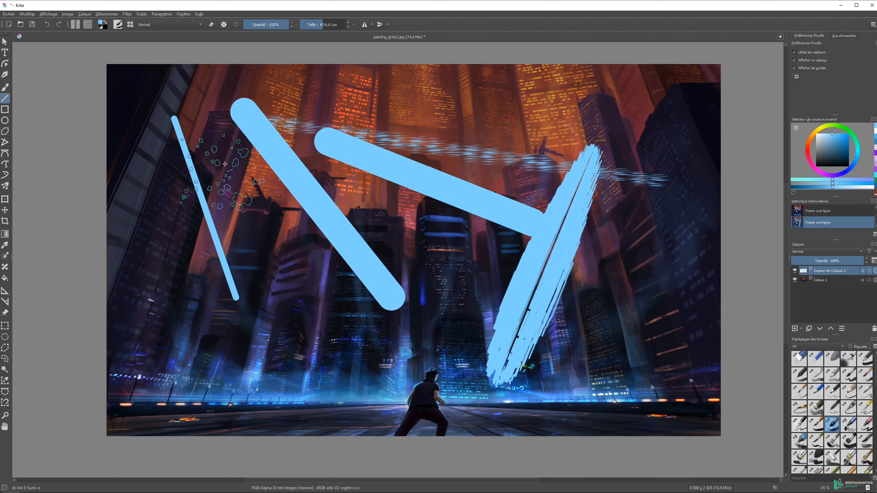
Draw two rectangles over the upper towers at a brush size of about 15 px and a third at about 57 px
left_click(6, 111)
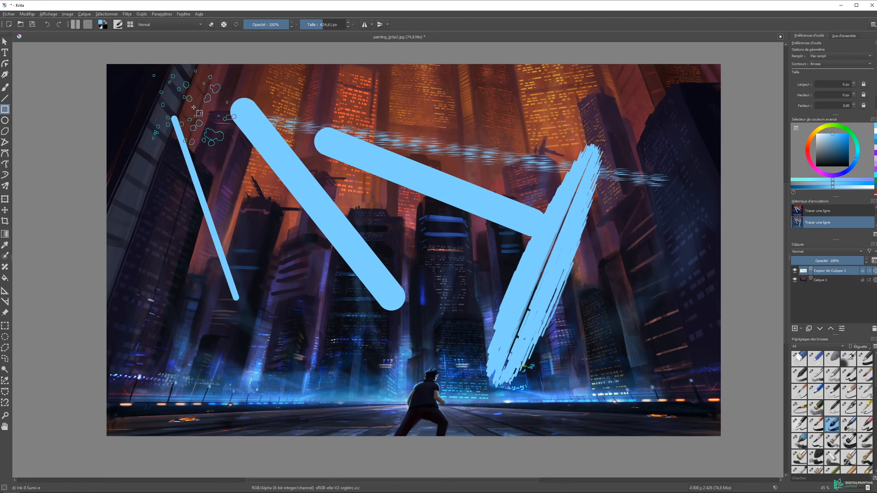
left_click_drag(321, 24, 306, 25)
left_click_drag(492, 84, 569, 140)
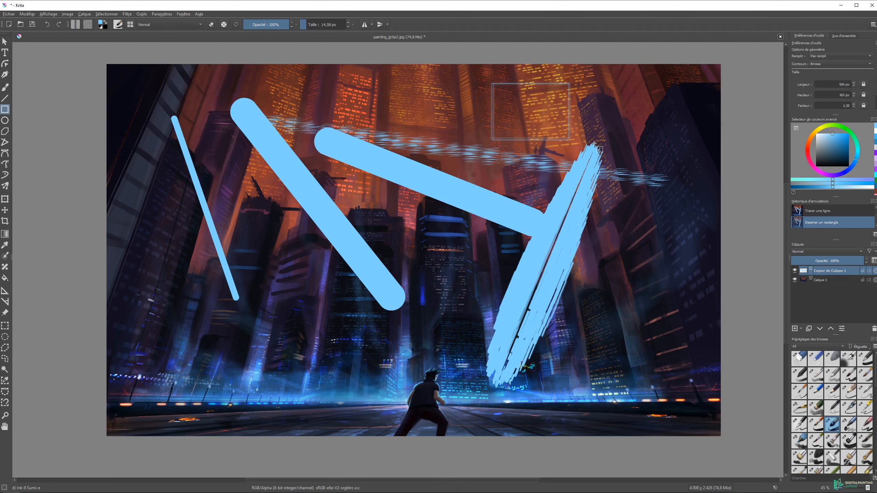
left_click_drag(613, 94, 670, 163)
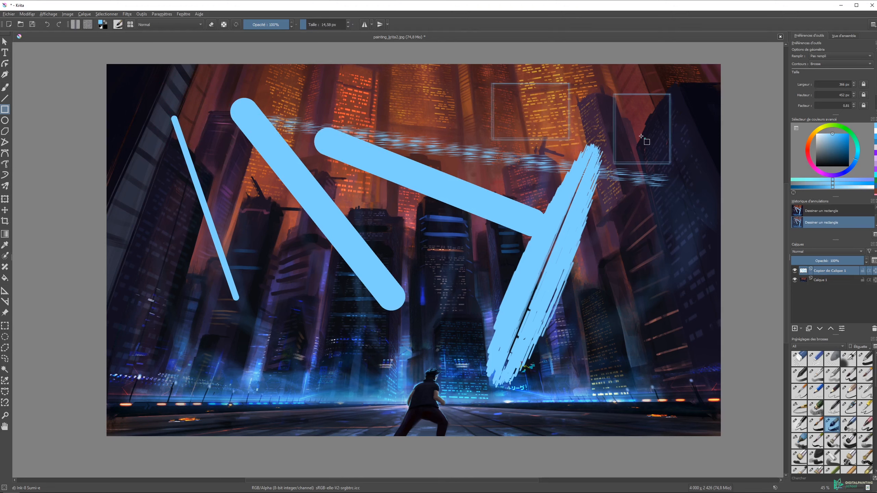
left_click_drag(309, 23, 312, 24)
left_click_drag(348, 87, 427, 144)
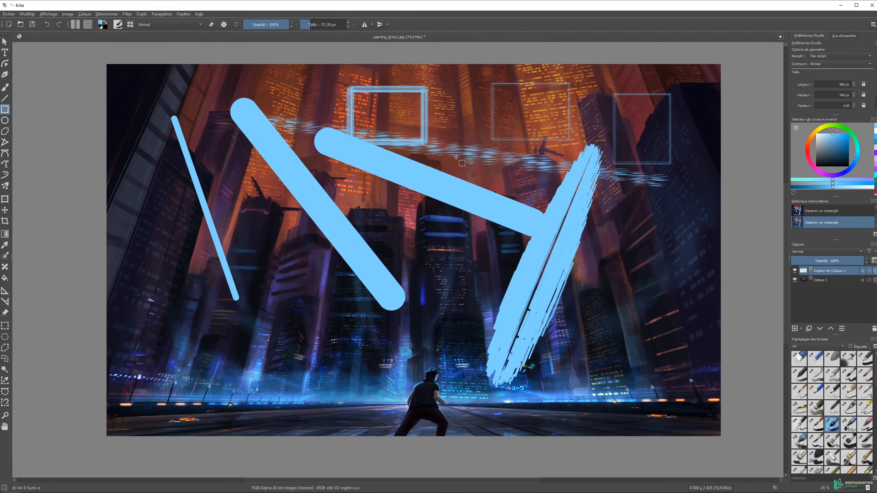
Draw a tall ellipse over the central tower and a wide one to its right, and clear the layer
left_click(5, 120)
mouse_move(406, 215)
left_mouse_down()
mouse_move(476, 283)
mouse_move(487, 316)
mouse_move(480, 362)
left_mouse_up()
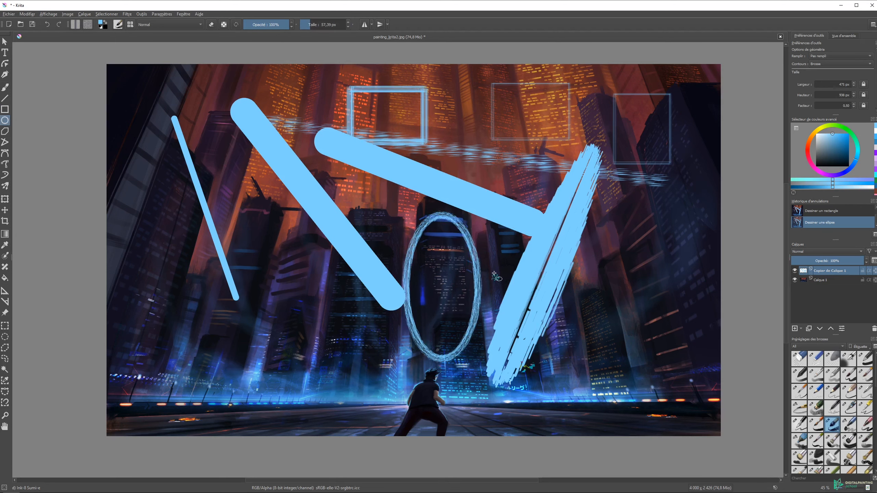
left_click_drag(601, 255, 689, 294)
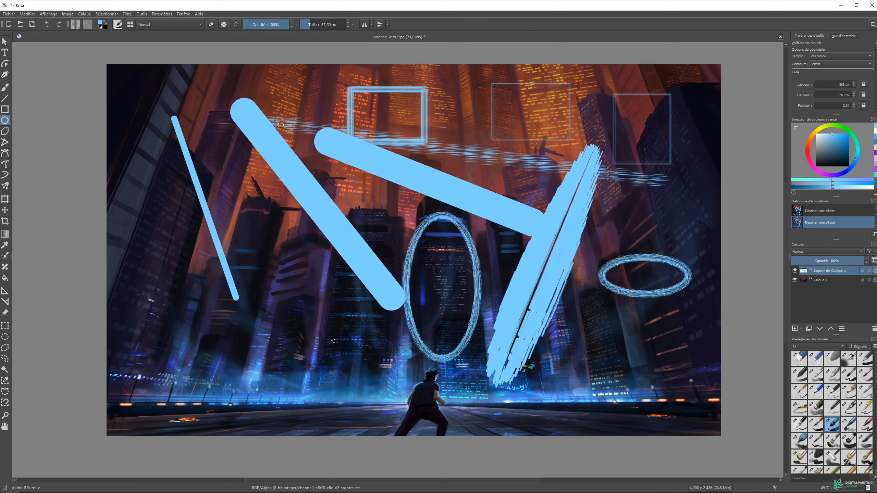
key("Delete")
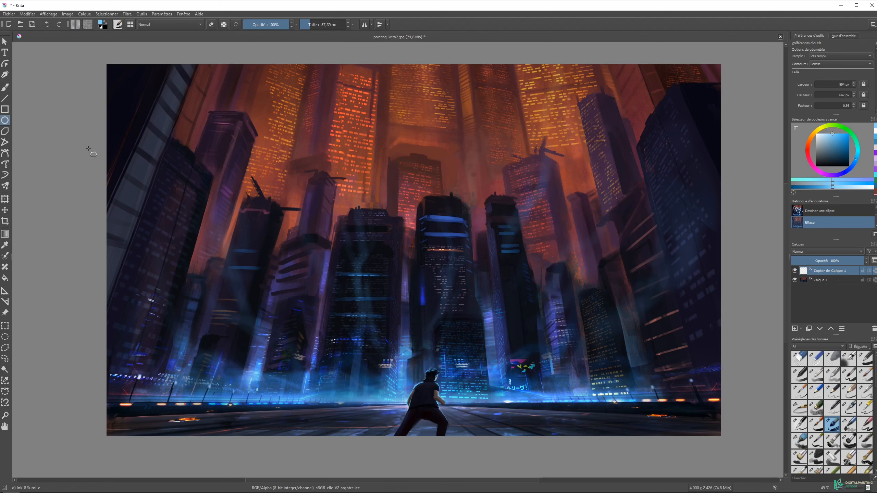
Draw a large perfect circle, a small square, a tall rectangle about 390 by 870 px and a wide one about 600 by 340 px
mouse_move(213, 112)
left_mouse_down()
mouse_move(279, 169)
mouse_move(262, 235)
mouse_move(332, 231)
mouse_move(261, 161)
mouse_move(283, 183)
mouse_move(273, 154)
mouse_move(355, 256)
mouse_move(256, 156)
mouse_move(428, 244)
left_mouse_up()
key("F6")
left_click_drag(413, 149, 483, 201)
left_click_drag(478, 145, 539, 280)
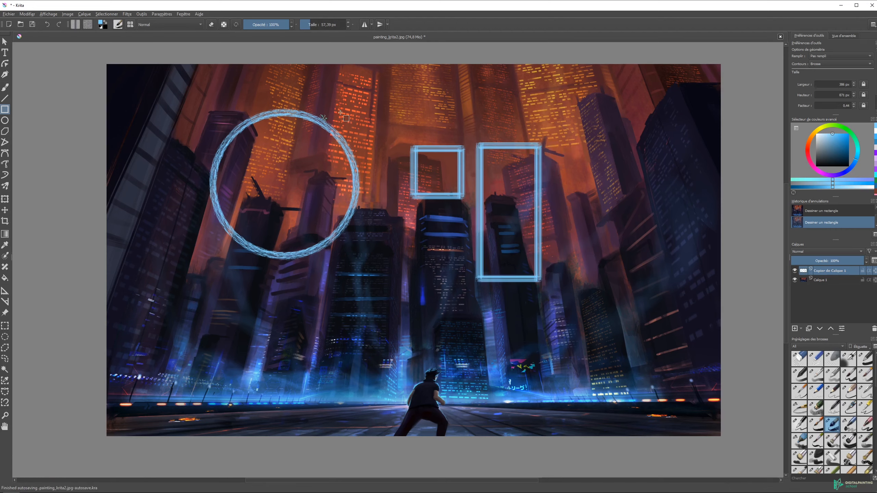
left_click_drag(456, 88, 552, 141)
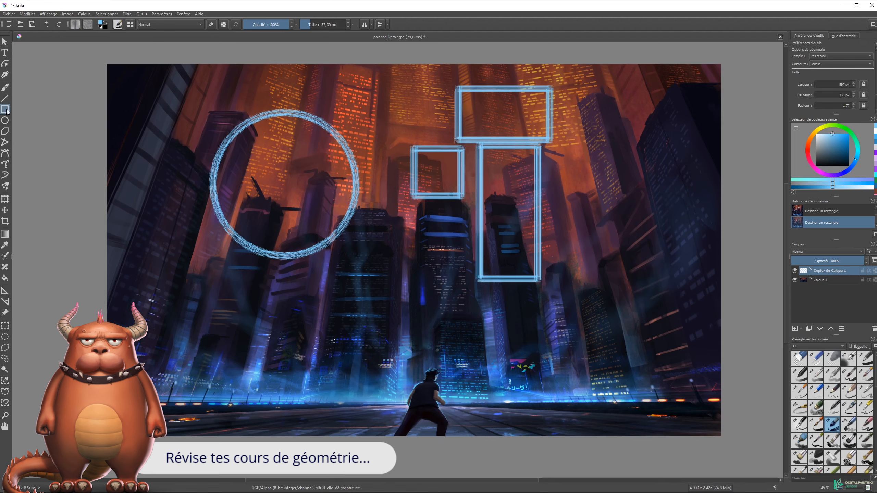
Draw a closed irregular ten-point polygon across the large circle and the upper orange towers
left_click(6, 132)
left_click(155, 123)
left_click(162, 176)
left_click(212, 112)
left_click(295, 93)
left_click(383, 136)
left_click(433, 122)
left_click(406, 96)
left_click(340, 110)
left_click(252, 201)
left_click(182, 229)
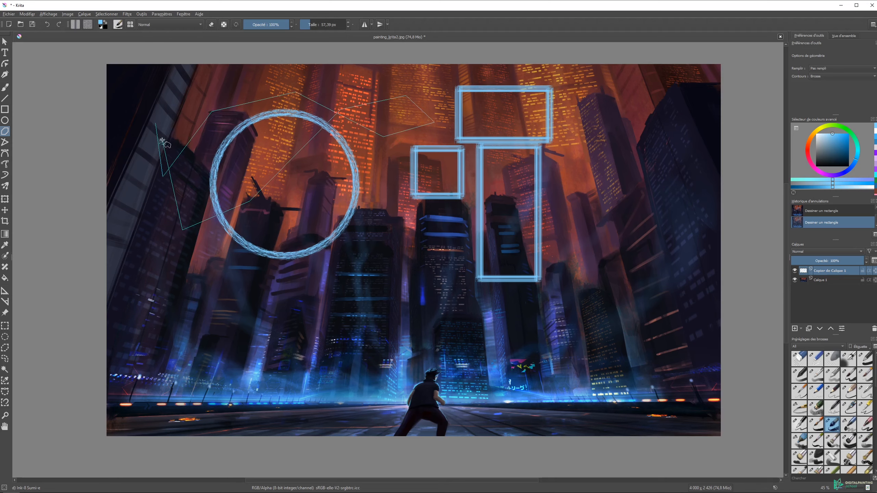
double_click(158, 125)
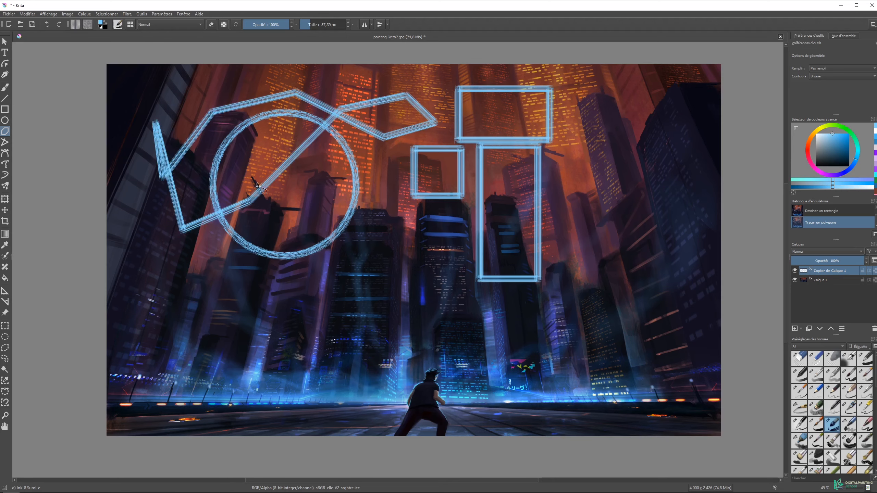
Draw a five-sided polygon over the upper-right towers
left_click(609, 126)
left_click(579, 149)
left_click(597, 194)
left_click(668, 207)
left_click(683, 151)
left_click(608, 126)
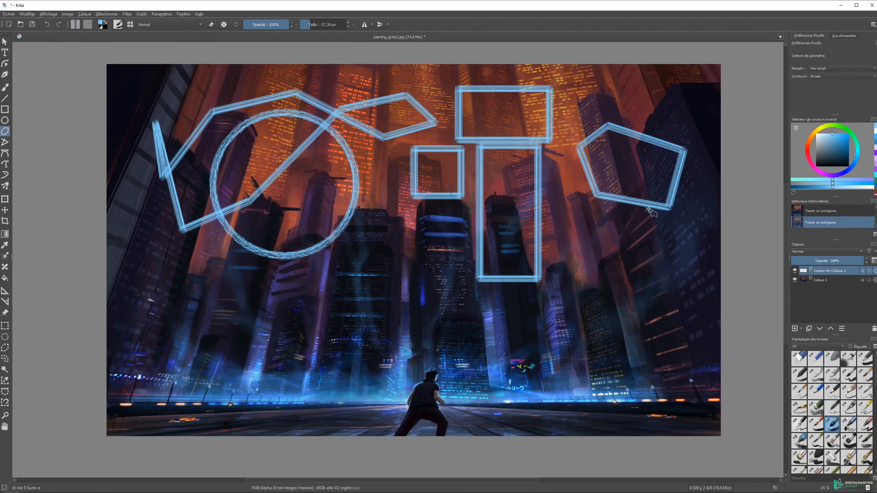
Outline the dark tower left of the figure with an eight-point polygon, using the Basic-6 Details brush at an increased size
left_click(798, 391)
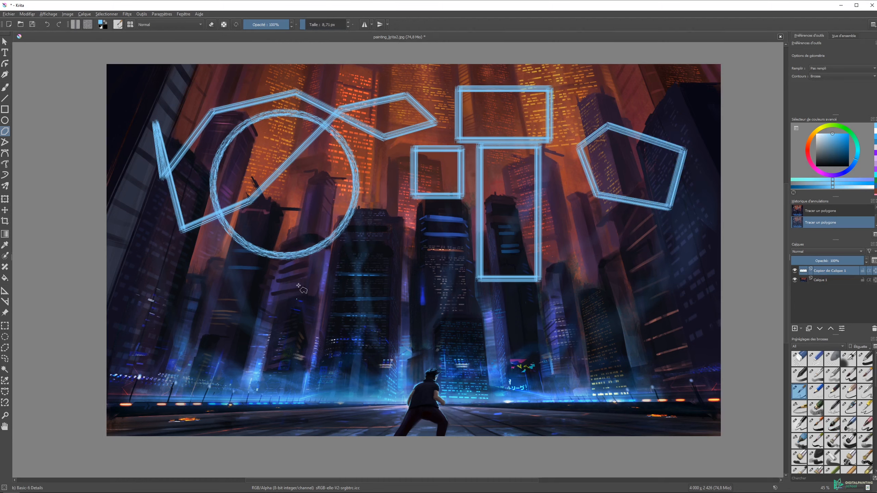
left_click(308, 24)
left_click_drag(304, 400, 313, 357)
left_click(313, 357)
left_click(323, 353)
left_click(341, 224)
left_click(398, 224)
left_click(392, 350)
left_click(400, 355)
double_click(398, 402)
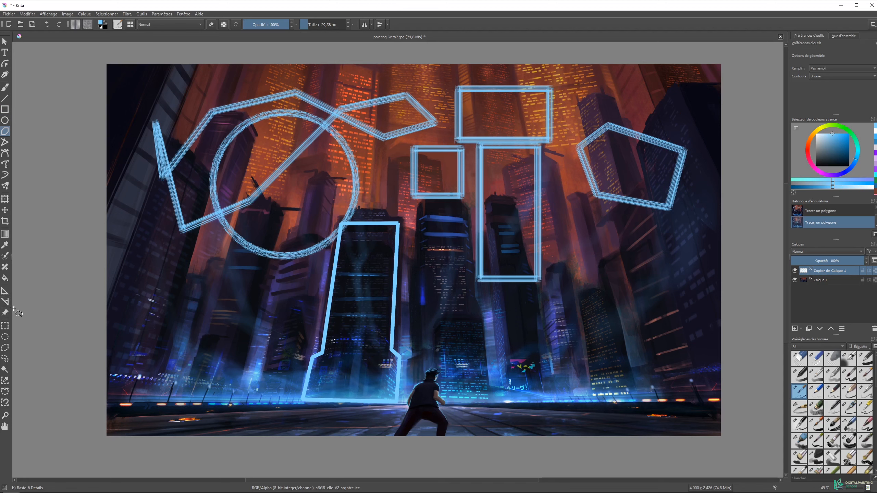
Draw an open four-point polyline from the upper-left tower down to the base of the central tower
left_click(7, 142)
left_click(189, 101)
left_click(338, 249)
left_click(446, 224)
left_click(449, 339)
key("Return")
Draw an open four-point polyline over the right-hand towers and a small open five-point one just above it
left_click(544, 316)
left_click(613, 296)
left_click(656, 250)
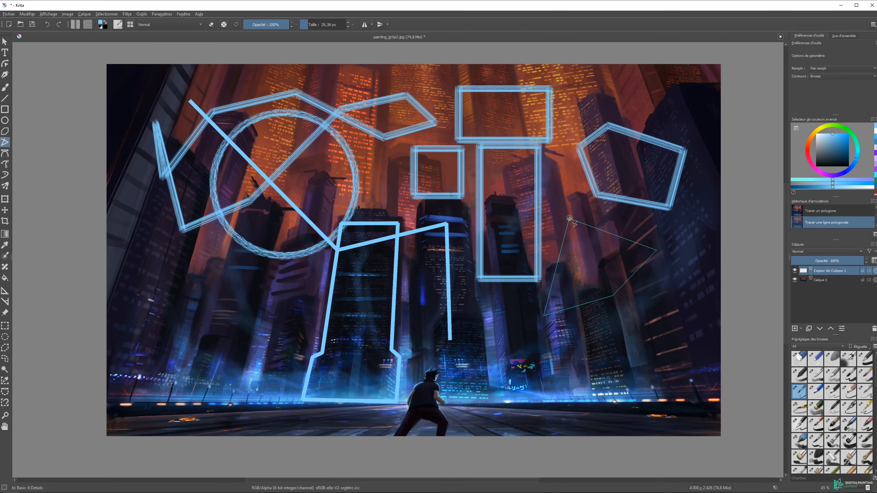
key("Return")
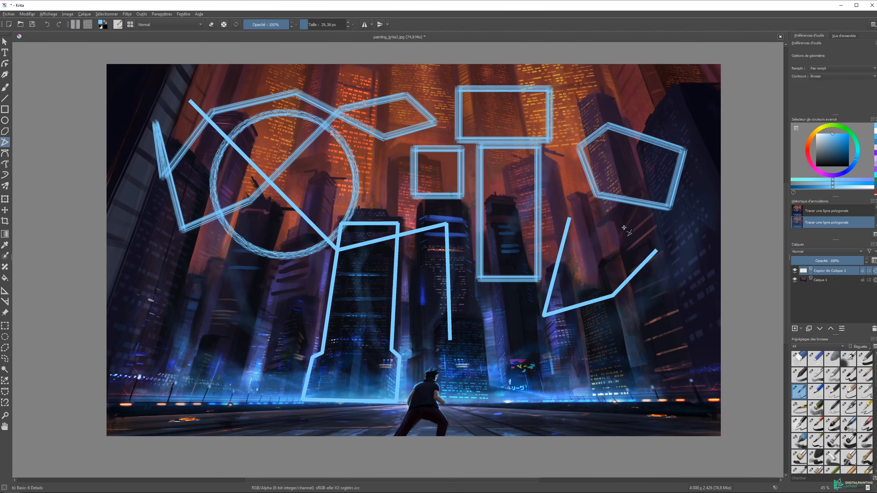
left_click(617, 228)
left_click(613, 249)
left_click(638, 214)
left_click(623, 214)
double_click(618, 230)
Draw a large closed Bezier curve across the city and an open S-shaped Bezier curve over the right-hand towers
left_click(5, 154)
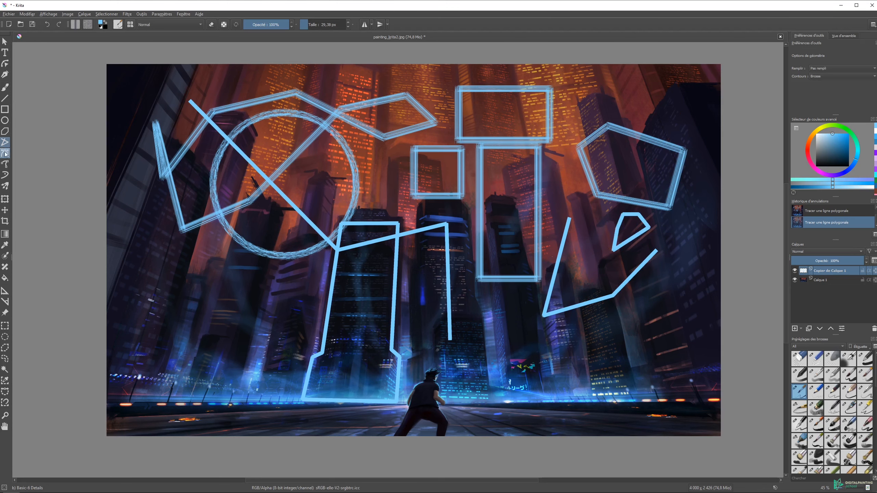
left_click(208, 276)
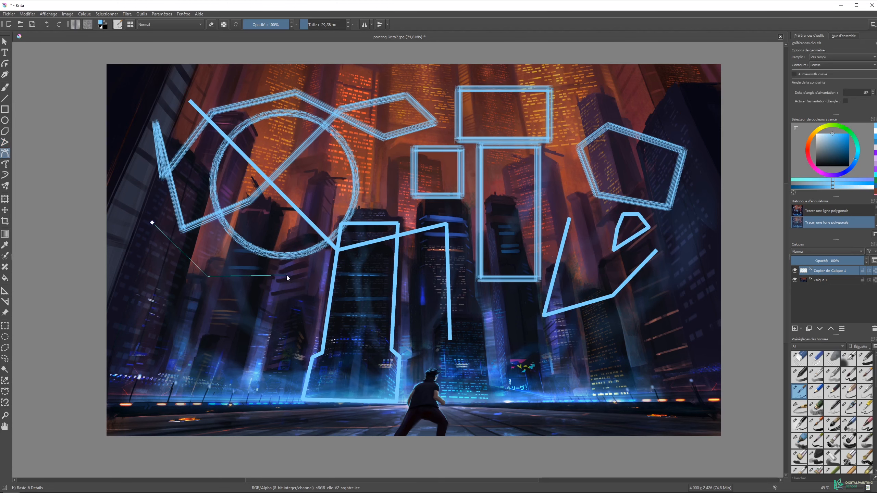
left_click_drag(389, 301, 413, 231)
left_click_drag(455, 163, 511, 191)
left_click_drag(538, 346, 542, 355)
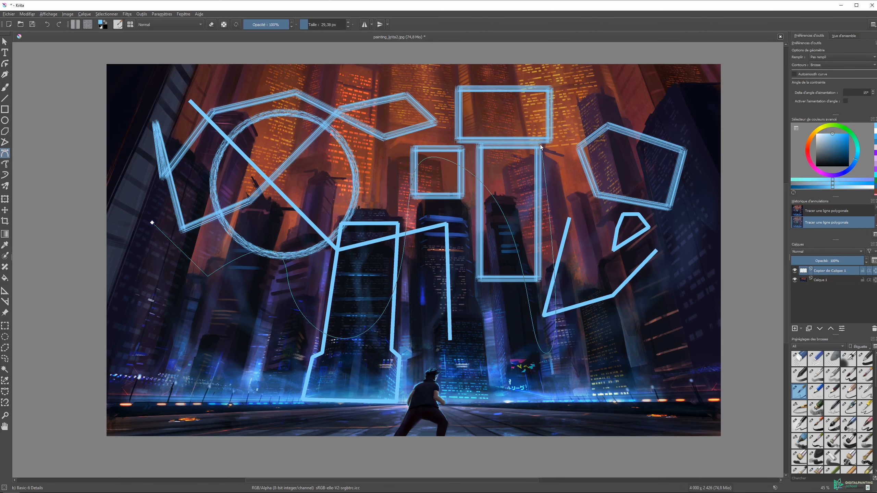
left_click(154, 224)
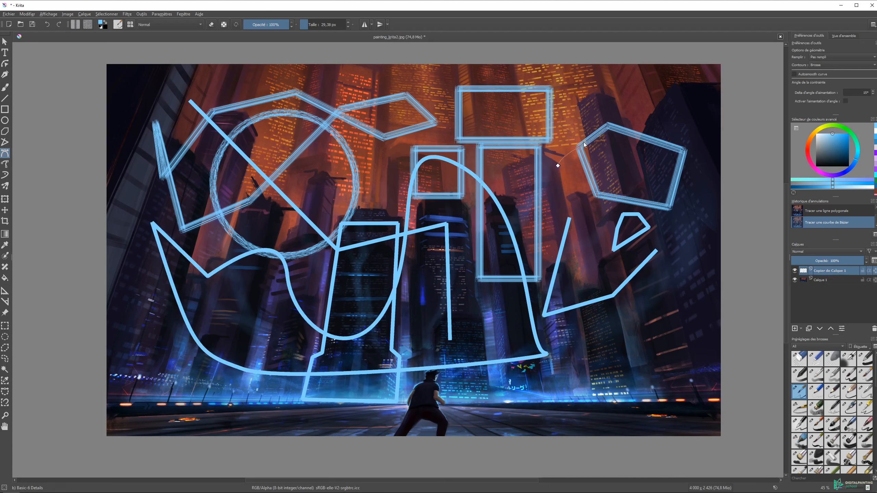
left_click_drag(575, 293, 629, 313)
key("Escape")
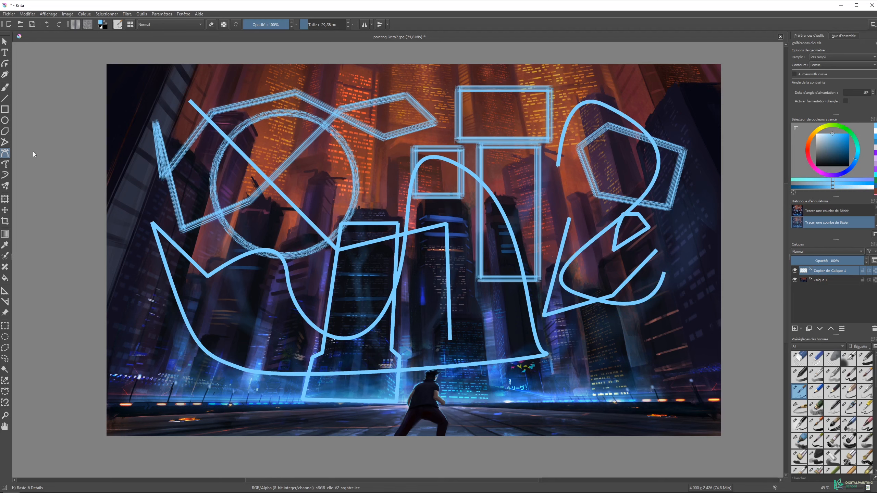
Clear the layer and draw an arc, a hook-shaped curve and a long winding curve with the Freehand Path tool
left_click(6, 166)
key("Delete")
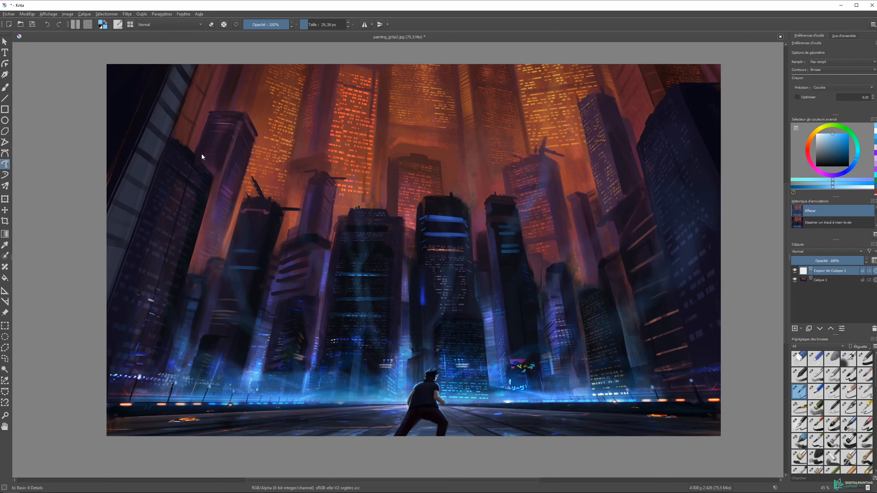
left_click_drag(217, 150, 487, 137)
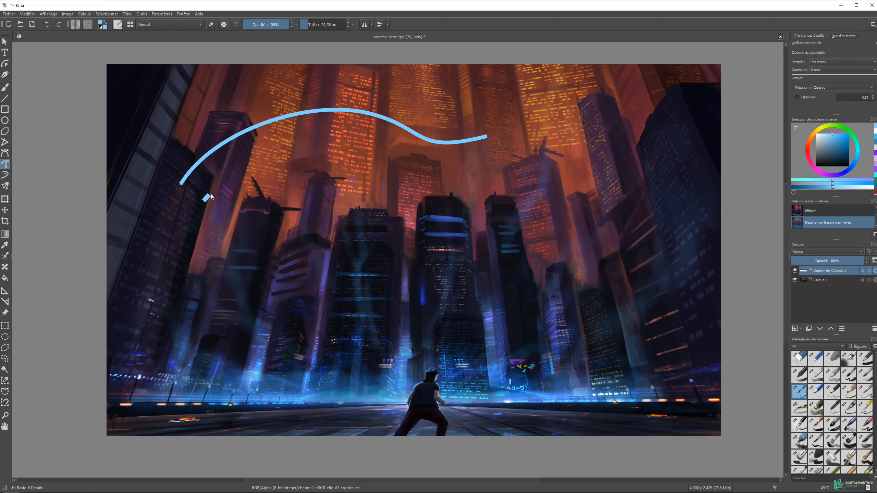
mouse_move(256, 210)
left_mouse_down()
mouse_move(341, 237)
mouse_move(369, 184)
left_mouse_up()
mouse_move(410, 237)
left_mouse_down()
mouse_move(426, 216)
mouse_move(440, 238)
mouse_move(442, 210)
mouse_move(525, 184)
mouse_move(562, 227)
mouse_move(466, 262)
mouse_move(439, 314)
mouse_move(505, 320)
left_mouse_up()
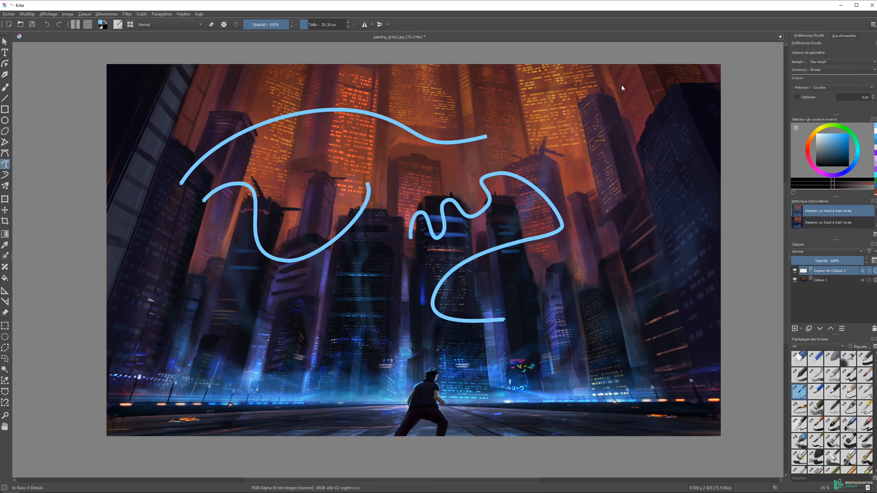
Try one more freehand path stroke, undo it, and open the Freehand Brush's smoothing choices
left_click_drag(622, 85, 571, 137)
key("ctrl+z")
key("b")
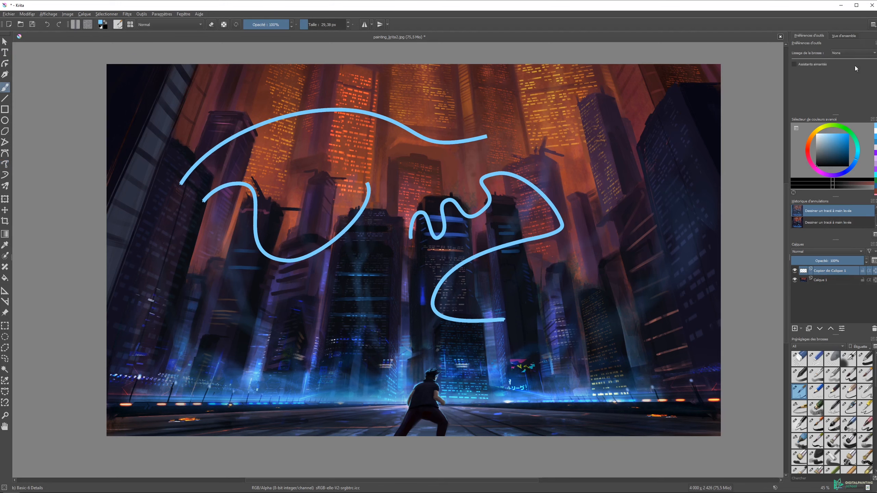
left_click(842, 54)
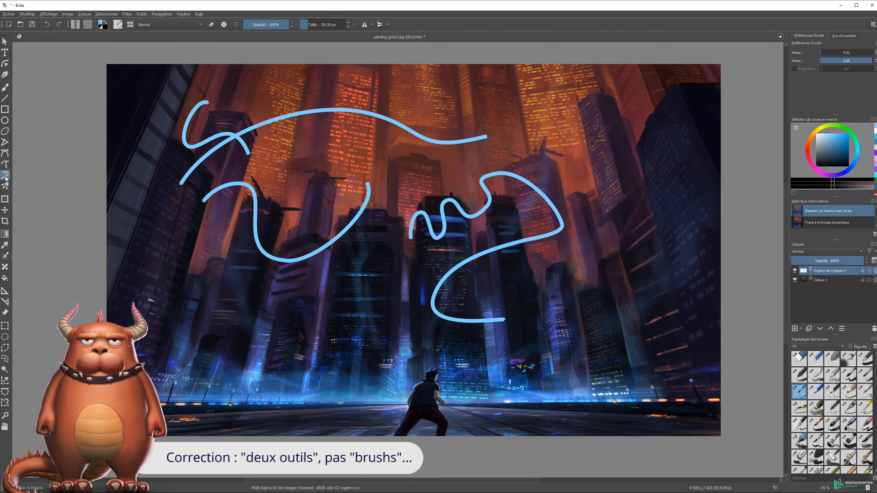
Draw a long looping stroke over the upper-right towers with the Dynamic Brush and raise its Masse value to about 0.37
mouse_move(402, 99)
left_mouse_down()
mouse_move(495, 159)
mouse_move(657, 166)
mouse_move(629, 209)
left_mouse_up()
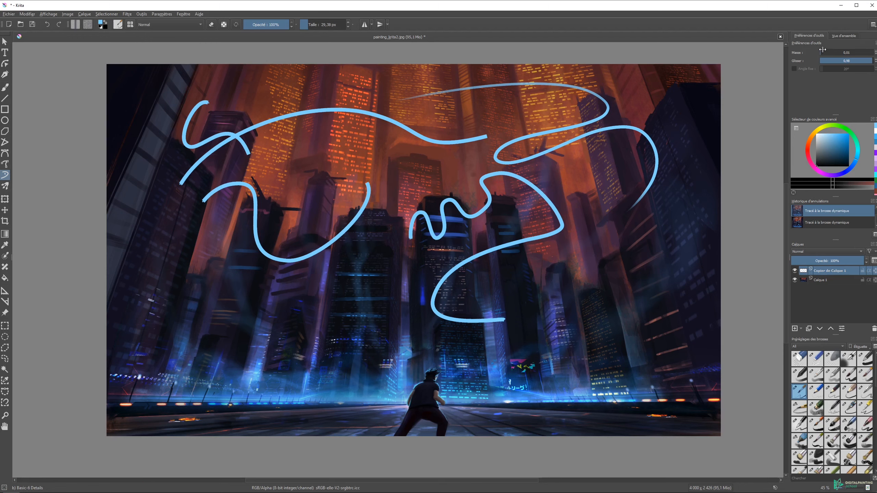
left_click_drag(824, 51, 838, 52)
View the list of panels that can be displayed in the workspace
left_click(157, 15)
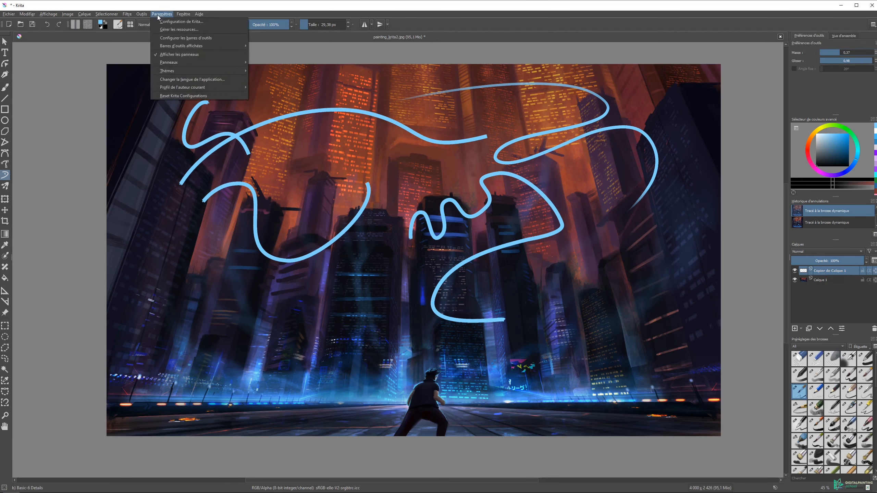
mouse_move(232, 61)
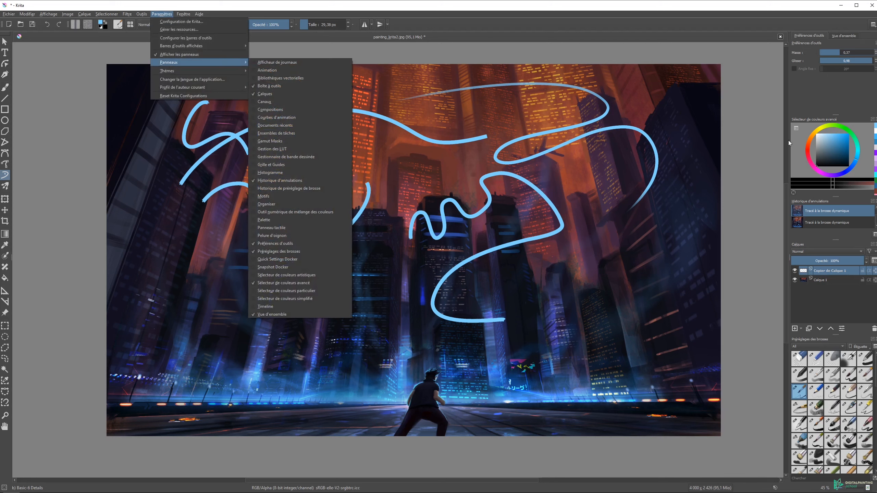
left_click(488, 13)
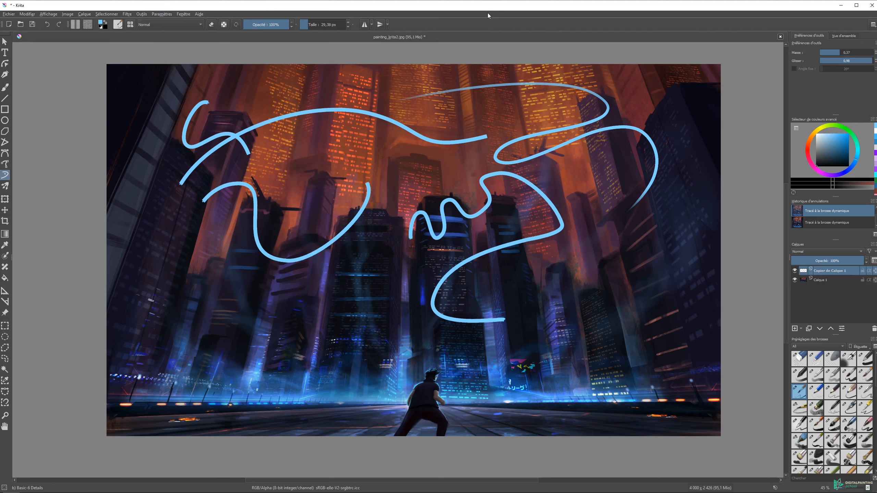
Set the Dynamic Brush's Masse to about 0.5 and draw two long sweeping curves and a wavy stroke on the right
left_click_drag(839, 53, 846, 52)
mouse_move(611, 92)
left_mouse_down()
mouse_move(656, 110)
mouse_move(668, 155)
mouse_move(589, 194)
mouse_move(435, 174)
mouse_move(331, 333)
left_mouse_up()
mouse_move(163, 256)
left_mouse_down()
mouse_move(173, 291)
mouse_move(297, 292)
mouse_move(560, 238)
left_mouse_up()
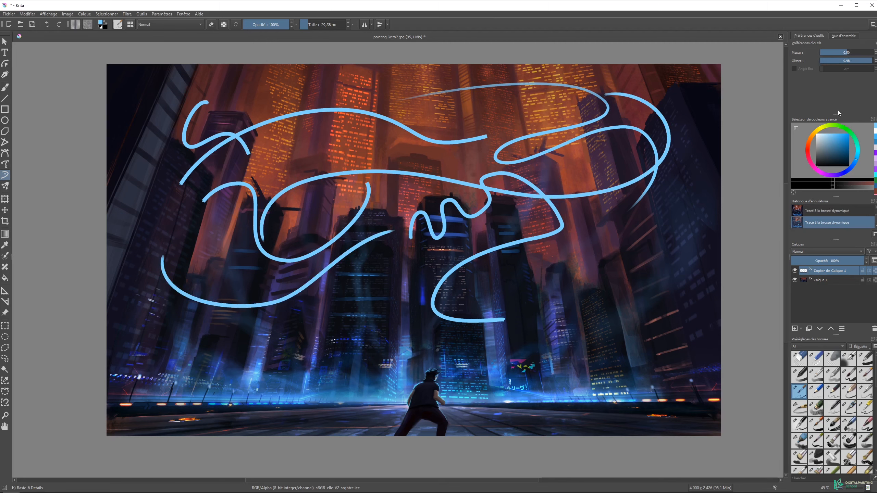
mouse_move(652, 212)
left_mouse_down()
mouse_move(610, 253)
mouse_move(513, 285)
left_mouse_up()
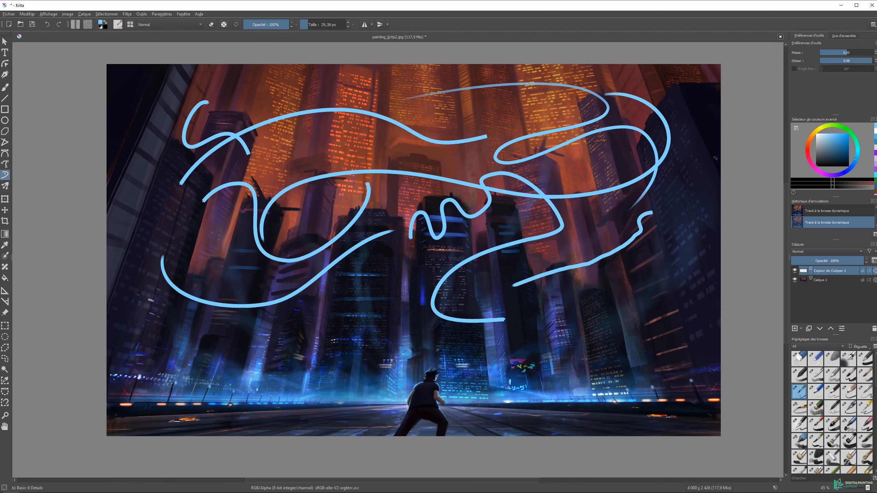
Draw a winding stroke at Glisser 0.37 and large loops at 0.08, undo the loops, and add a small loop near the upper middle
left_click_drag(863, 60, 839, 61)
mouse_move(679, 140)
left_mouse_down()
mouse_move(643, 197)
mouse_move(425, 263)
left_mouse_up()
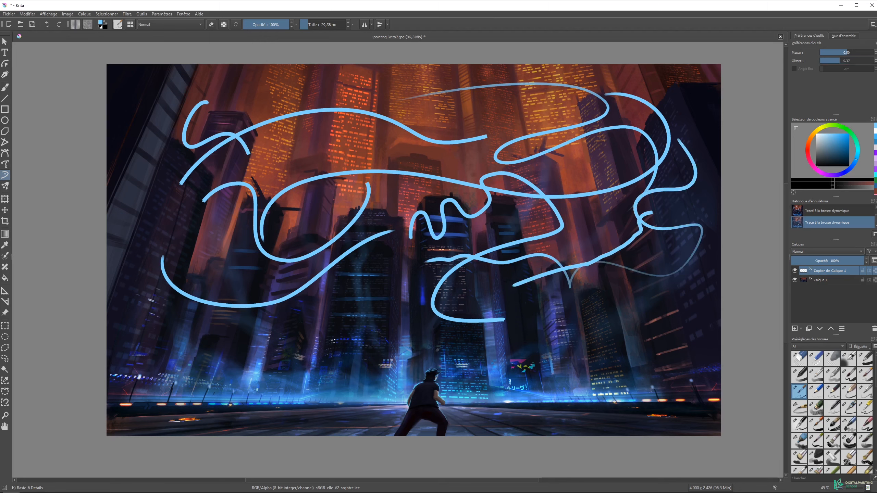
mouse_move(860, 61)
left_mouse_down()
mouse_move(873, 61)
mouse_move(823, 61)
left_mouse_up()
mouse_move(629, 111)
left_mouse_down()
mouse_move(719, 133)
mouse_move(666, 160)
left_mouse_up()
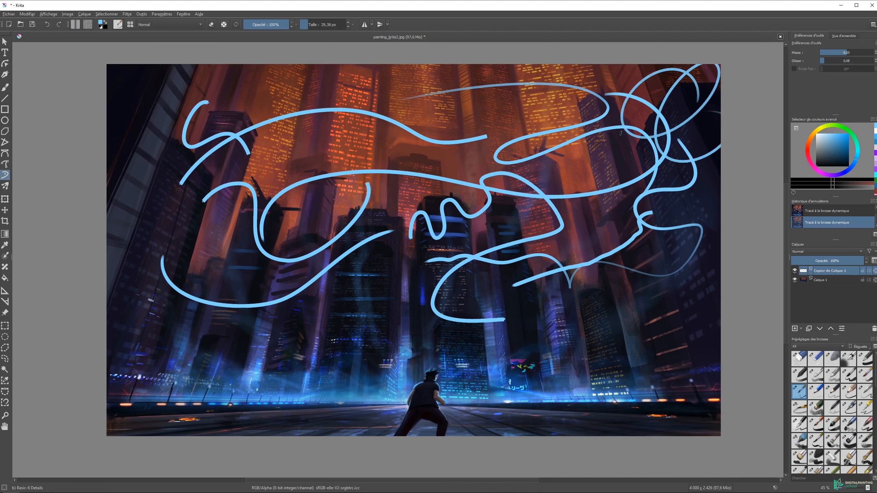
key("ctrl+z")
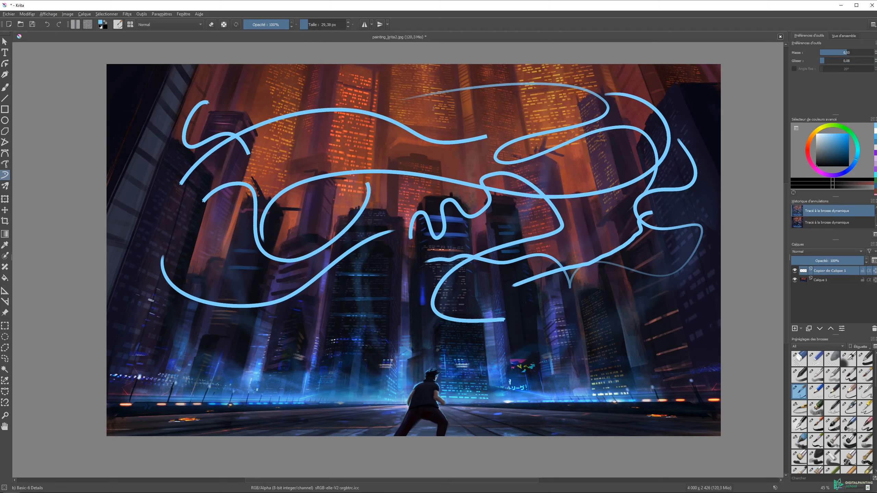
mouse_move(415, 121)
left_mouse_down()
mouse_move(392, 119)
mouse_move(414, 147)
mouse_move(424, 122)
left_mouse_up()
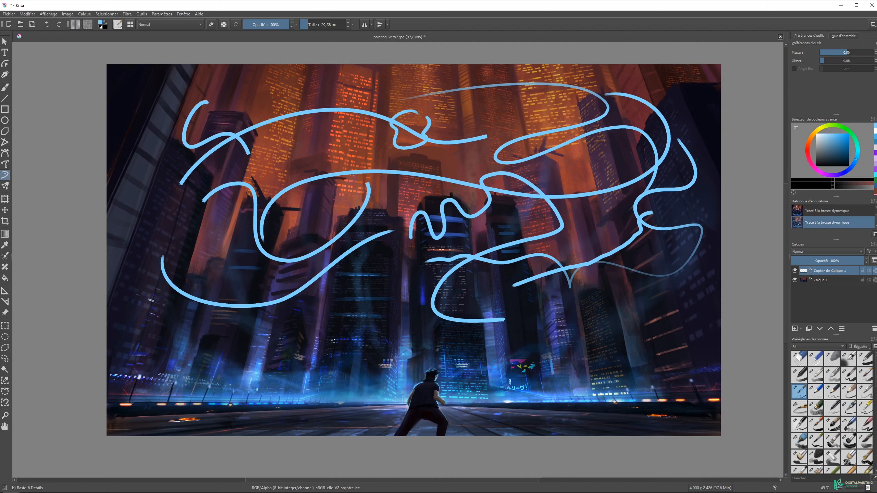
Draw short strokes in the upper right with Glisser raised near its maximum, and a small circle with it set to 0.46
left_click_drag(828, 61, 863, 60)
mouse_move(605, 91)
left_mouse_down()
mouse_move(650, 84)
mouse_move(632, 96)
left_mouse_up()
left_click(851, 61)
mouse_move(705, 102)
left_mouse_down()
mouse_move(689, 92)
mouse_move(700, 112)
left_mouse_up()
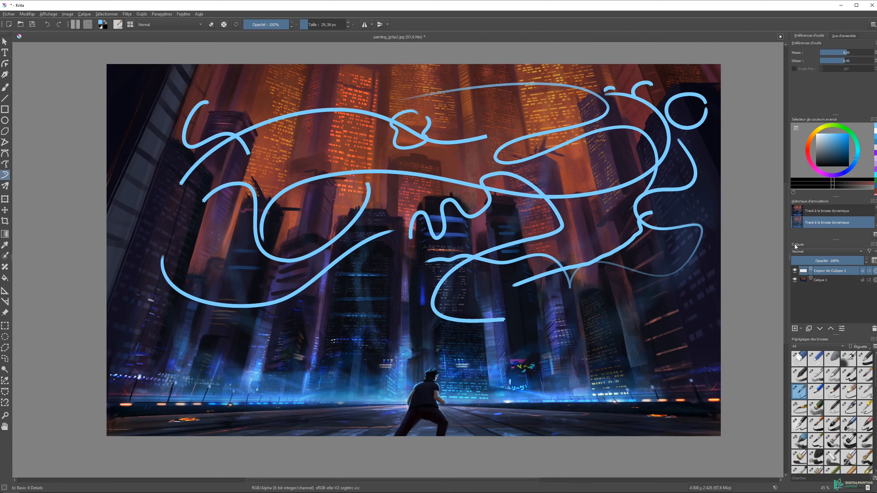
Clear the layer and draw a circle over the upper-left tower, plus a second one beside it with Glisser at 0
key("Delete")
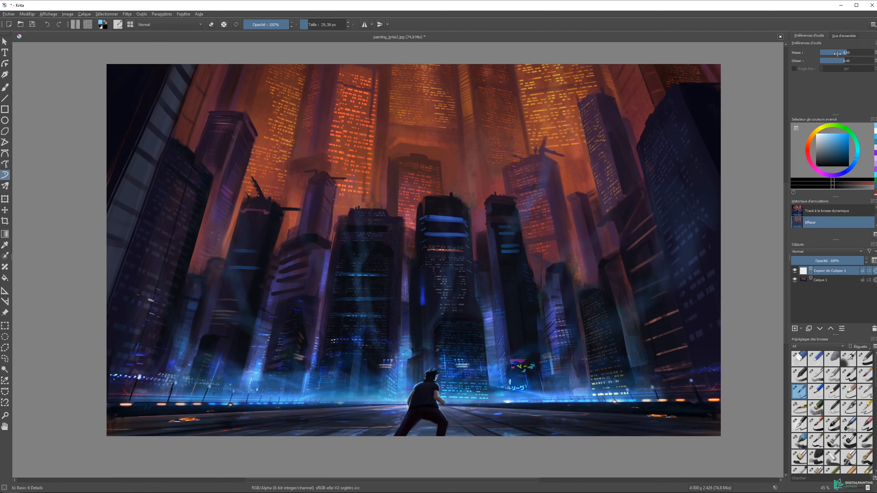
mouse_move(270, 128)
left_mouse_down()
mouse_move(223, 130)
mouse_move(210, 179)
mouse_move(229, 199)
mouse_move(263, 197)
mouse_move(282, 167)
mouse_move(269, 128)
left_mouse_up()
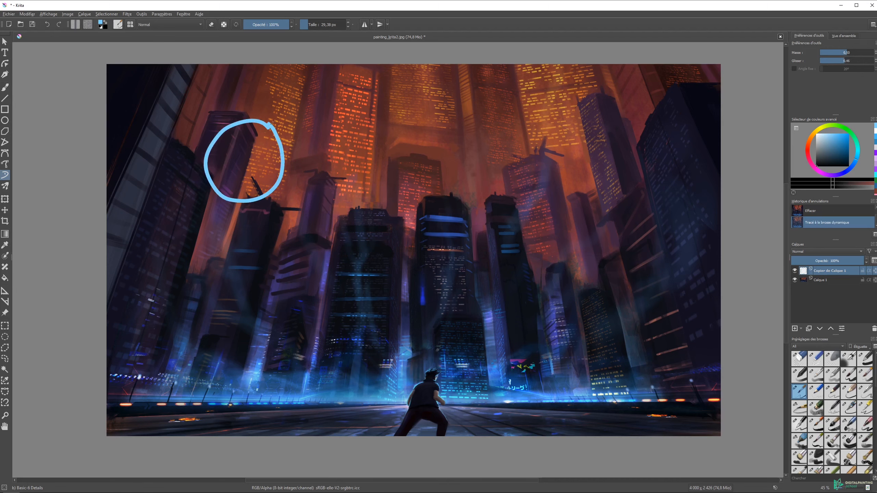
left_click_drag(846, 61, 815, 61)
mouse_move(386, 126)
left_mouse_down()
mouse_move(333, 141)
mouse_move(323, 161)
mouse_move(343, 199)
mouse_move(413, 163)
mouse_move(412, 143)
mouse_move(379, 111)
left_mouse_up()
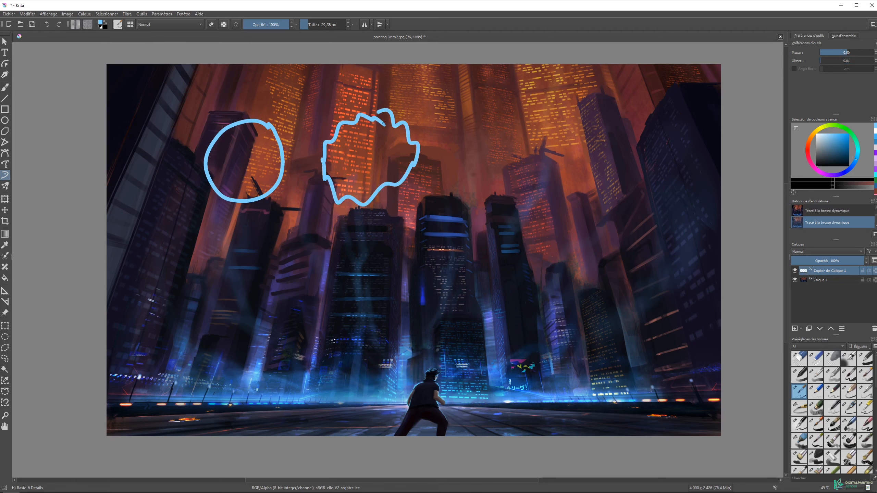
Draw a third circle with Glisser at about 0.2, and three more circles on the right with it at about 0.9
left_click_drag(822, 61, 830, 61)
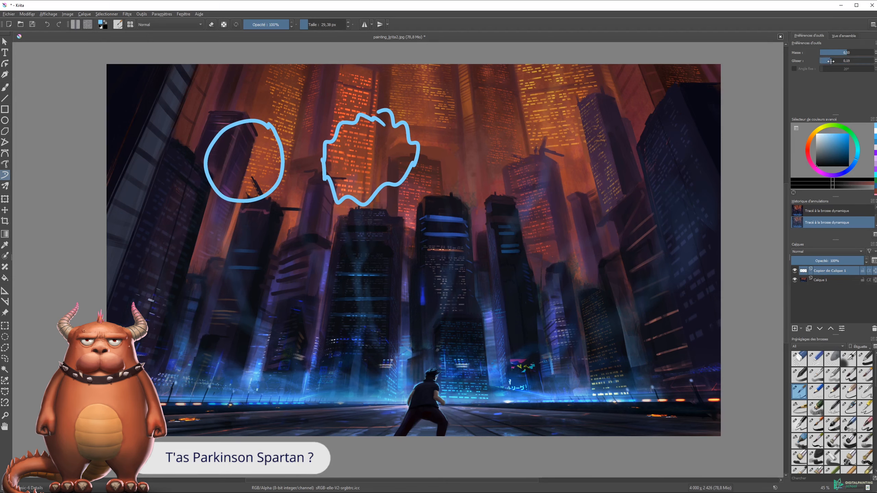
mouse_move(489, 123)
left_mouse_down()
mouse_move(427, 177)
mouse_move(511, 182)
mouse_move(487, 127)
left_mouse_up()
left_click_drag(848, 61, 866, 61)
mouse_move(632, 119)
left_mouse_down()
mouse_move(581, 124)
mouse_move(562, 143)
mouse_move(556, 166)
mouse_move(567, 190)
mouse_move(603, 191)
mouse_move(633, 173)
mouse_move(642, 146)
mouse_move(629, 118)
left_mouse_up()
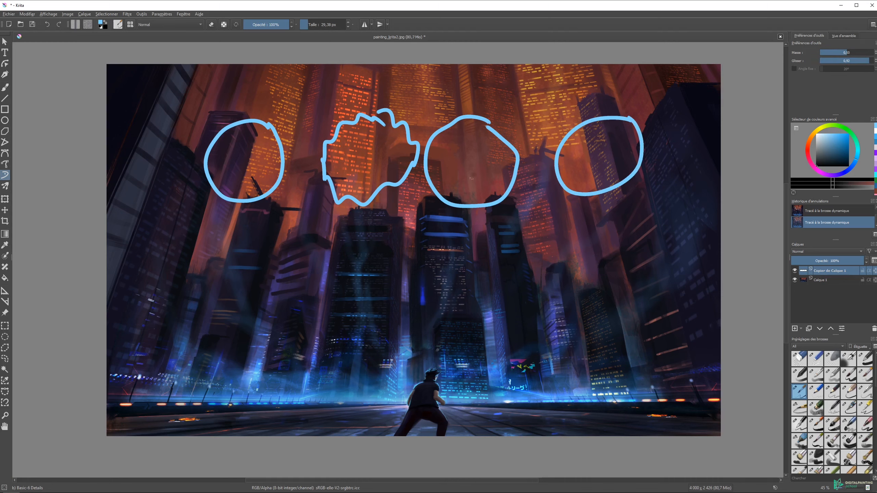
mouse_move(680, 196)
left_mouse_down()
mouse_move(645, 224)
mouse_move(674, 238)
mouse_move(697, 230)
mouse_move(701, 213)
mouse_move(687, 197)
left_mouse_up()
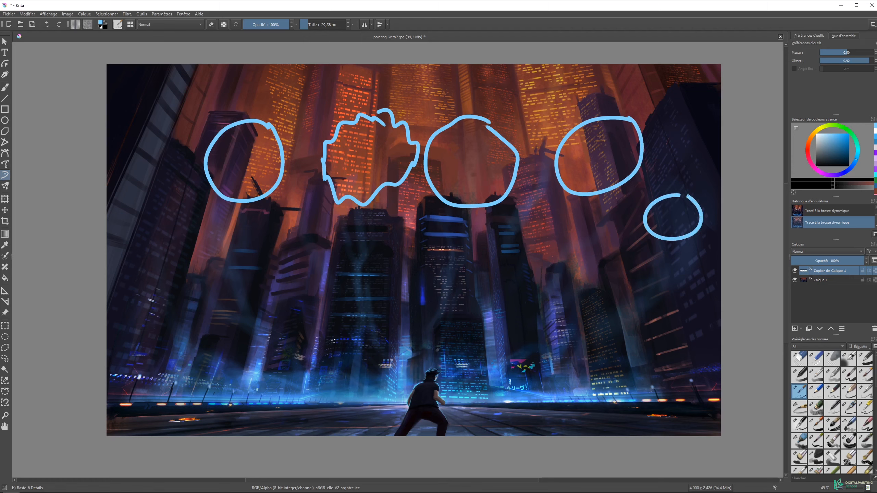
mouse_move(572, 241)
left_mouse_down()
mouse_move(527, 264)
mouse_move(527, 307)
mouse_move(563, 318)
mouse_move(591, 307)
mouse_move(602, 290)
mouse_move(570, 242)
left_mouse_up()
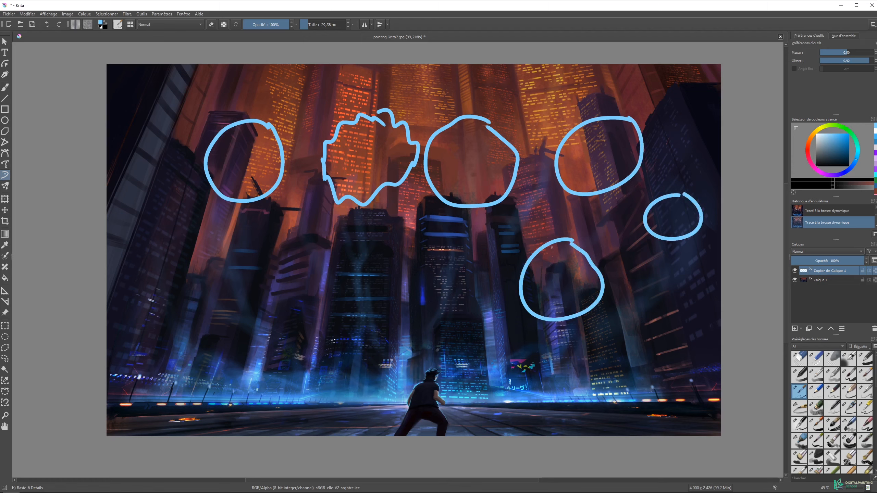
Draw an open circle over the left-centre towers and a small one above the jagged circle with Glisser at about 0.49
mouse_move(329, 233)
left_mouse_down()
mouse_move(300, 258)
mouse_move(303, 288)
mouse_move(329, 305)
mouse_move(365, 293)
mouse_move(378, 258)
left_mouse_up()
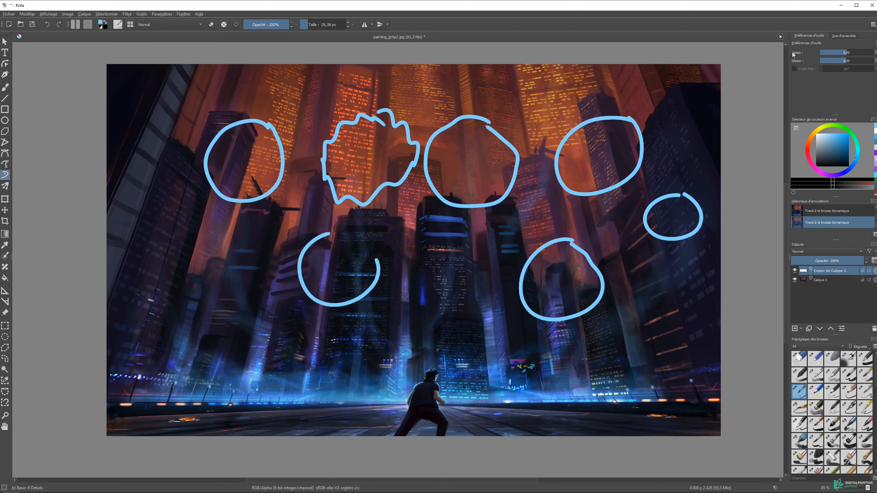
mouse_move(385, 99)
left_mouse_down()
mouse_move(348, 104)
mouse_move(385, 120)
left_mouse_up()
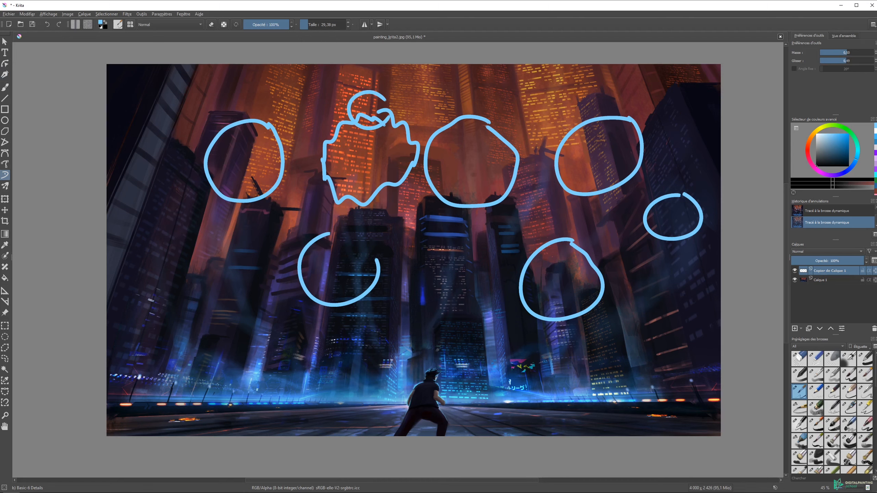
Draw symmetric strokes over the upper-left towers with the Multibrush tool, and clear the layer
left_click(5, 186)
left_click_drag(221, 159, 292, 83)
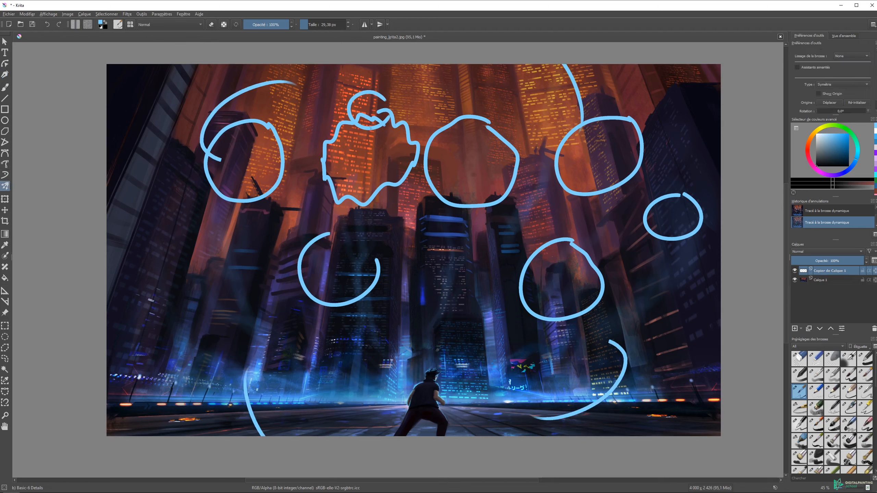
left_click_drag(370, 127, 350, 196)
key("Delete")
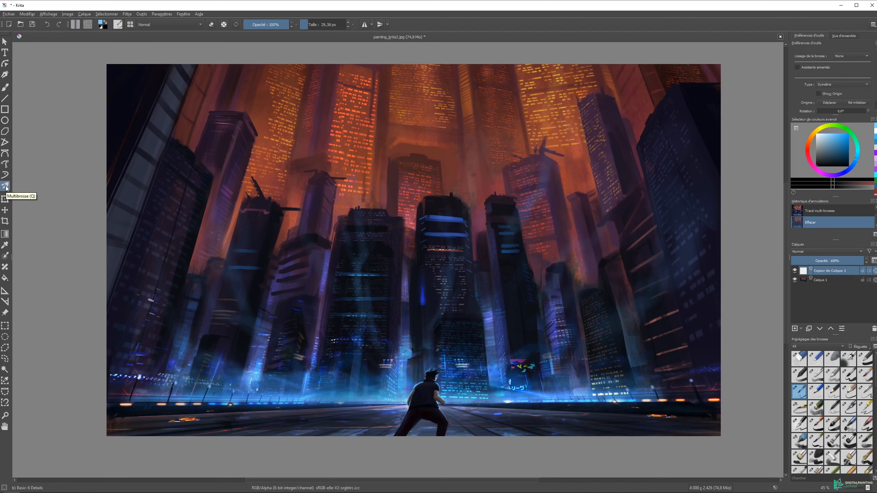
Draw a winding four-way symmetric stroke from the upper left to the canvas centre, and check the brush smoothing choices
mouse_move(300, 109)
left_mouse_down()
mouse_move(286, 129)
mouse_move(294, 145)
mouse_move(334, 141)
mouse_move(358, 153)
mouse_move(337, 180)
mouse_move(337, 206)
mouse_move(369, 221)
mouse_move(363, 239)
mouse_move(383, 255)
mouse_move(413, 249)
mouse_move(408, 244)
left_mouse_up()
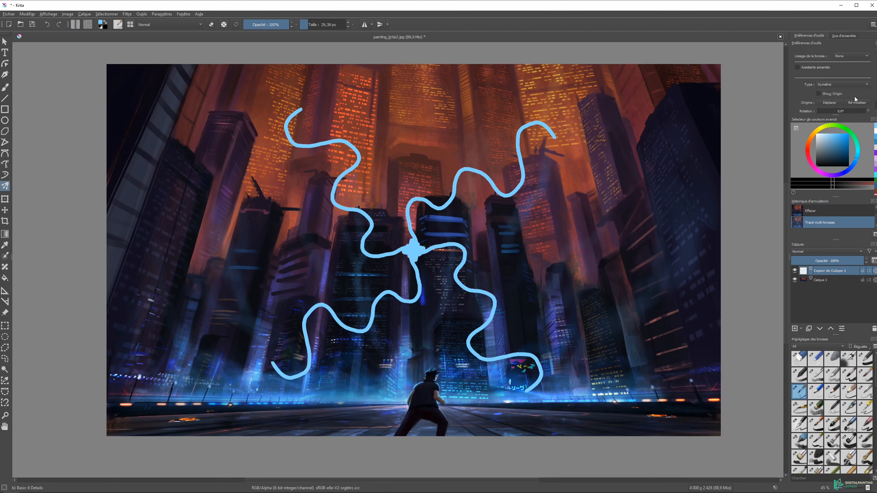
left_click(843, 56)
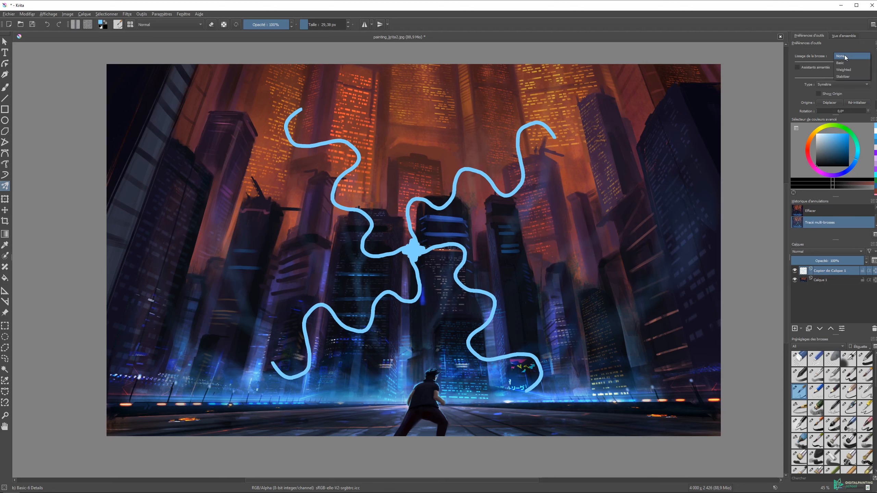
left_click(854, 46)
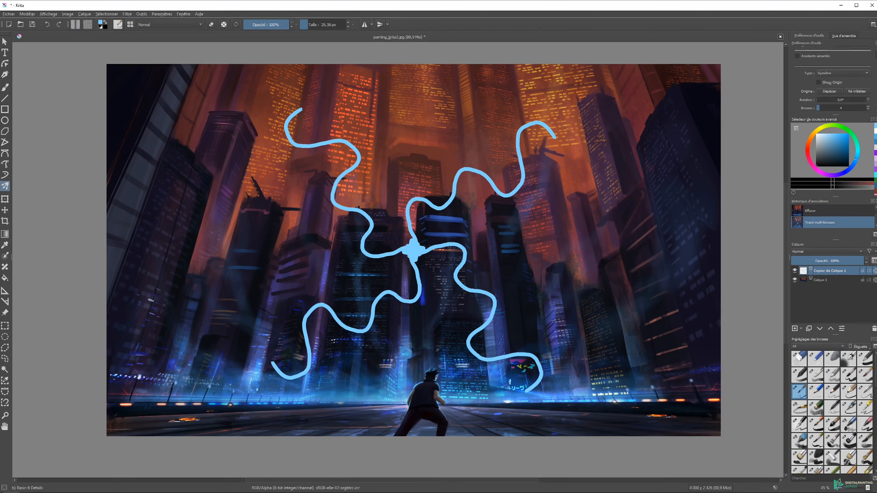
Set the Multibrush brush count to 10 and draw winding symmetric strokes around the canvas centre and outer towers
left_click_drag(838, 116, 838, 137)
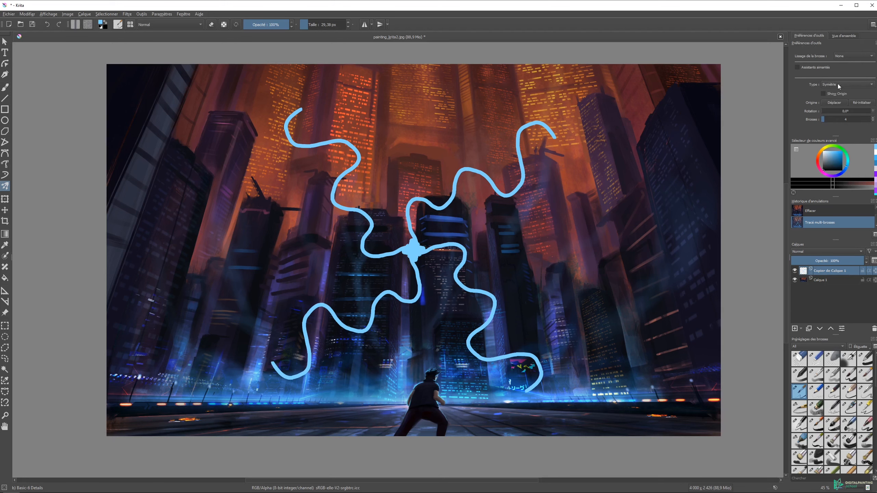
left_click(829, 119)
left_click_drag(829, 119, 830, 118)
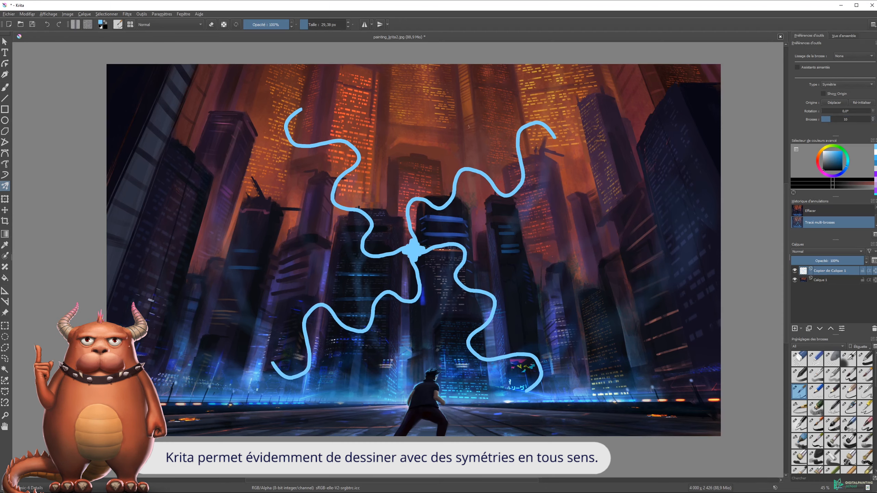
mouse_move(415, 166)
left_mouse_down()
mouse_move(427, 195)
mouse_move(410, 194)
mouse_move(414, 238)
left_mouse_up()
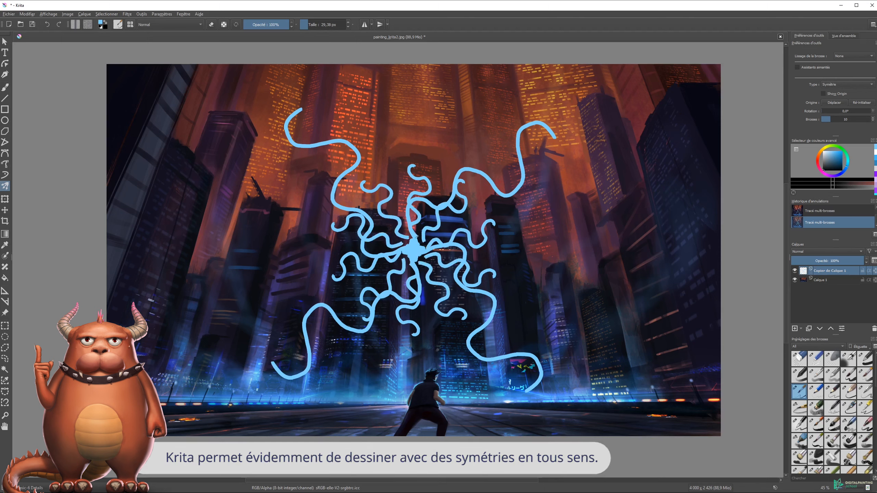
mouse_move(486, 124)
left_mouse_down()
mouse_move(529, 128)
mouse_move(569, 102)
mouse_move(596, 126)
mouse_move(593, 156)
mouse_move(601, 157)
mouse_move(596, 166)
mouse_move(519, 175)
mouse_move(437, 136)
mouse_move(541, 132)
mouse_move(555, 154)
left_mouse_up()
Reduce the brush count to 2, clear the layer, and draw a looping symmetric stroke around the centre
left_click_drag(827, 119, 824, 120)
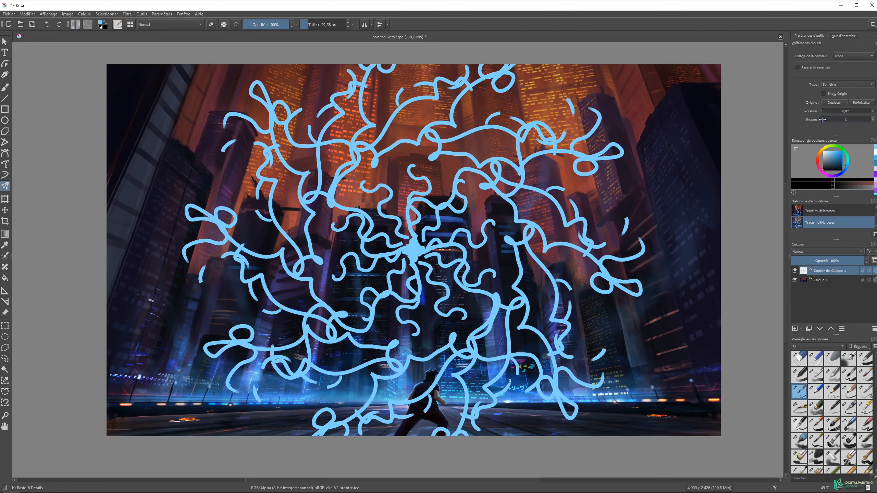
key("Delete")
mouse_move(359, 175)
left_mouse_down()
mouse_move(324, 219)
mouse_move(506, 229)
mouse_move(380, 254)
mouse_move(366, 194)
mouse_move(404, 217)
left_mouse_up()
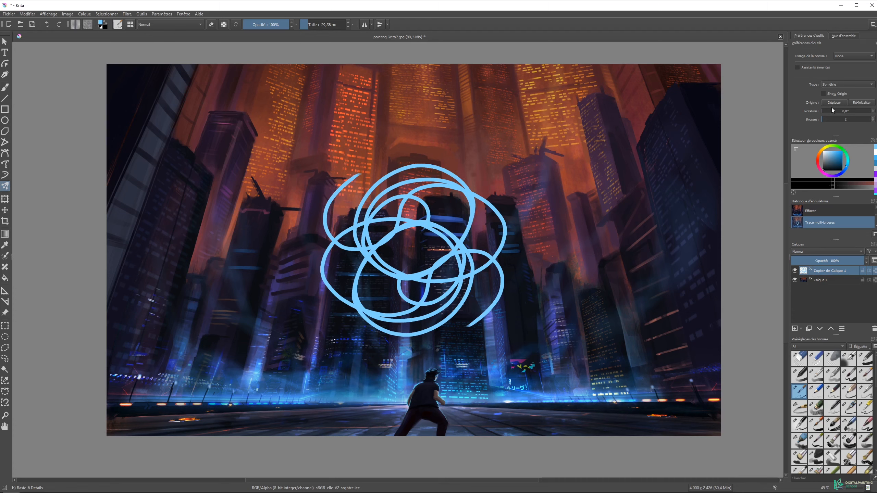
Change the Multibrush type to Miroir and draw a looping stroke over the upper-right towers
left_click(833, 119)
left_click(841, 84)
left_click(836, 91)
mouse_move(563, 137)
left_mouse_down()
mouse_move(559, 193)
mouse_move(525, 165)
left_mouse_up()
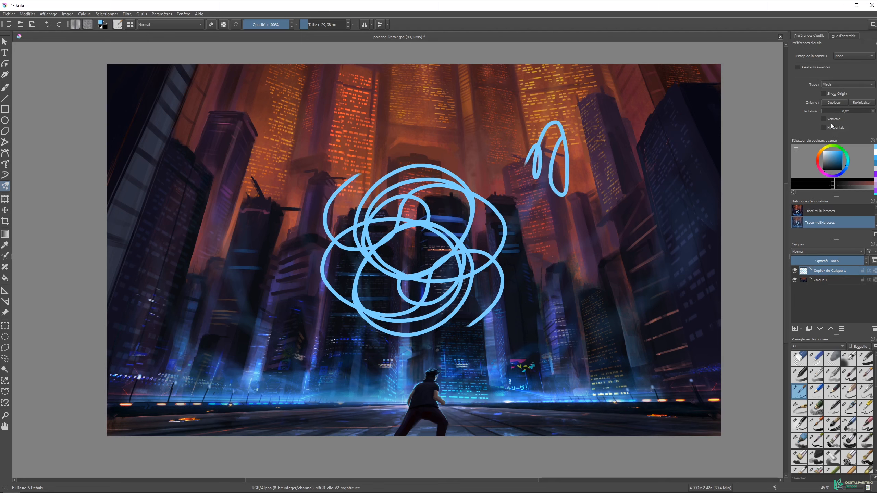
Draw zigzags and wide strokes with vertical and horizontal mirroring enabled, and clear the layer
mouse_move(298, 146)
left_mouse_down()
mouse_move(364, 156)
mouse_move(378, 112)
mouse_move(376, 176)
mouse_move(370, 125)
mouse_move(369, 151)
left_mouse_up()
mouse_move(608, 234)
left_mouse_down()
mouse_move(273, 323)
mouse_move(364, 337)
mouse_move(287, 354)
mouse_move(344, 361)
left_mouse_up()
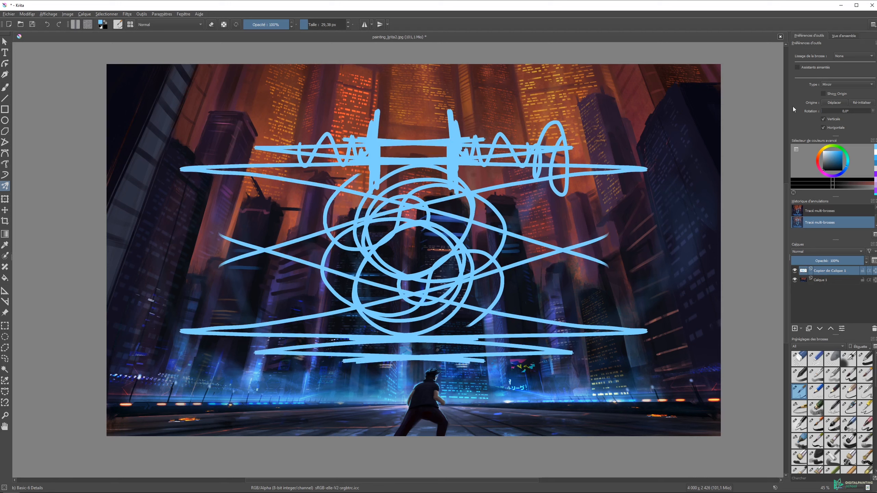
key("Delete")
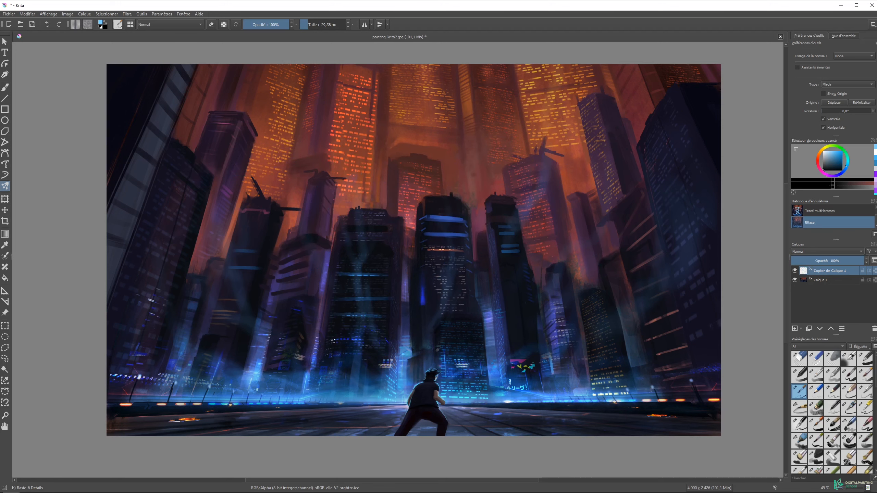
Turn on horizontal mirroring for the freehand brush, draw mirrored strokes over the towers, and move the mirror axis right of centre
key("b")
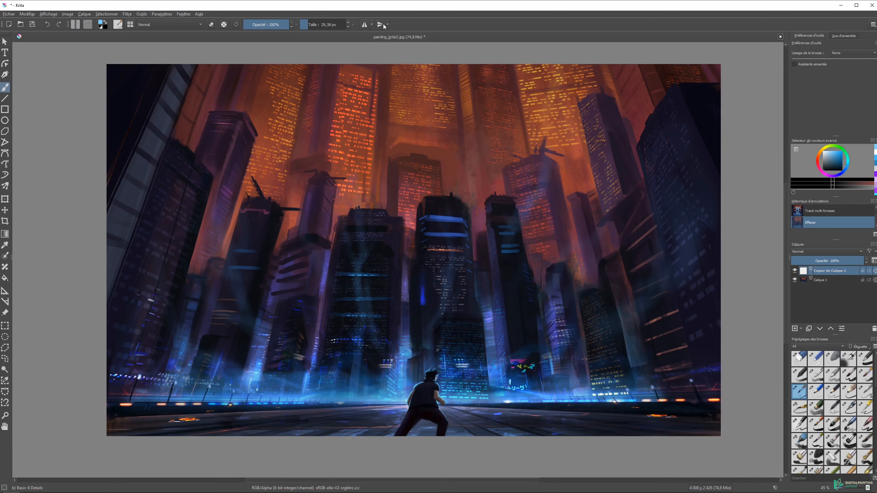
left_click(364, 25)
mouse_move(413, 64)
left_mouse_down()
mouse_move(357, 144)
mouse_move(432, 143)
mouse_move(523, 161)
mouse_move(466, 207)
mouse_move(475, 178)
mouse_move(501, 170)
mouse_move(308, 184)
left_mouse_up()
mouse_move(266, 276)
left_mouse_down()
mouse_move(259, 151)
mouse_move(294, 188)
mouse_move(431, 198)
mouse_move(412, 221)
mouse_move(469, 80)
mouse_move(481, 221)
left_mouse_up()
left_click_drag(431, 199, 485, 225)
mouse_move(536, 212)
left_mouse_down()
mouse_move(553, 207)
mouse_move(548, 218)
left_mouse_up()
Turn on vertical mirroring as well, lower its axis slightly with the handle over the left towers, and draw a winding stroke
left_click(379, 26)
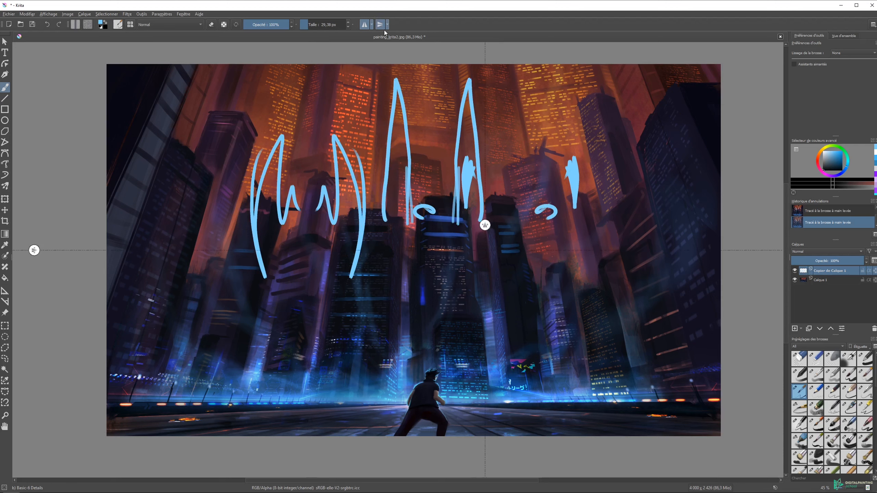
left_click_drag(34, 250, 252, 289)
mouse_move(424, 268)
left_mouse_down()
mouse_move(427, 321)
mouse_move(447, 245)
mouse_move(464, 260)
mouse_move(429, 266)
mouse_move(267, 136)
mouse_move(316, 136)
mouse_move(396, 163)
mouse_move(428, 207)
left_mouse_up()
Leave only vertical mirroring on, draw a stroke across the left half, clear the layer, and turn mirroring off
left_click(381, 26)
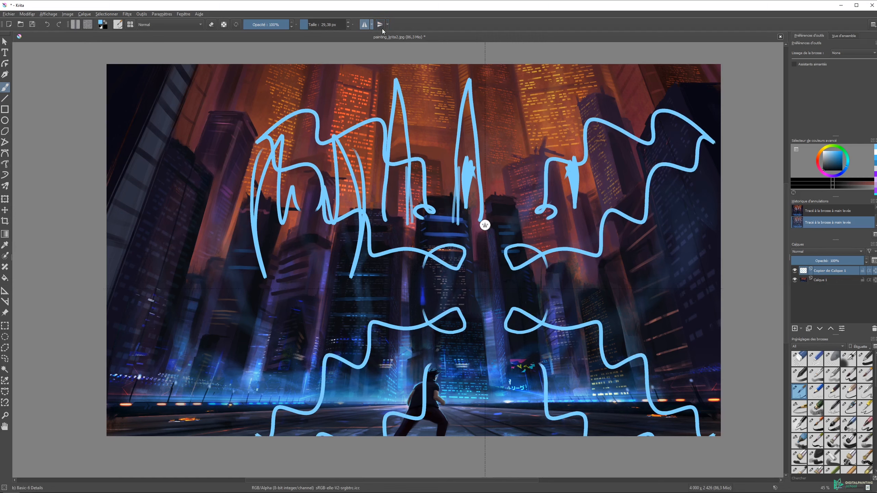
left_click(380, 25)
left_click(364, 25)
mouse_move(465, 286)
left_mouse_down()
mouse_move(262, 273)
mouse_move(174, 239)
mouse_move(159, 263)
mouse_move(169, 258)
left_mouse_up()
key("Delete")
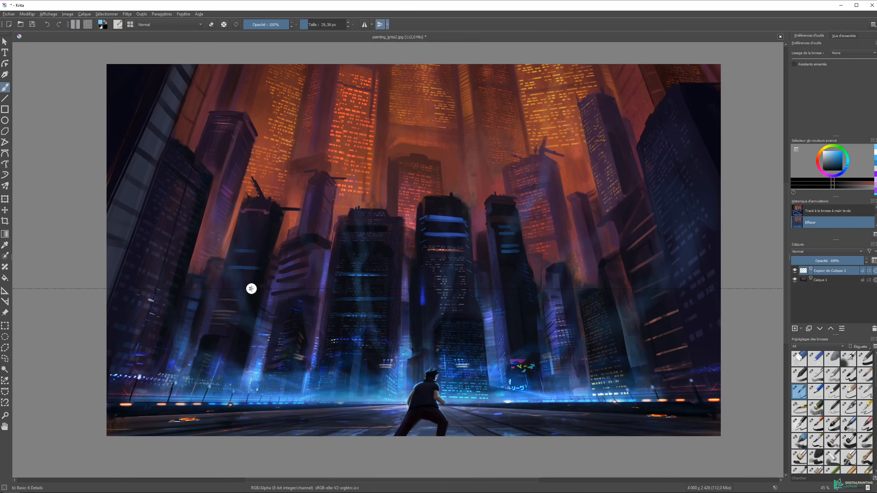
left_click(382, 24)
Set the Multibrush type to Translater and draw two curved strokes across the upper sky with 11 brushes
left_click(5, 186)
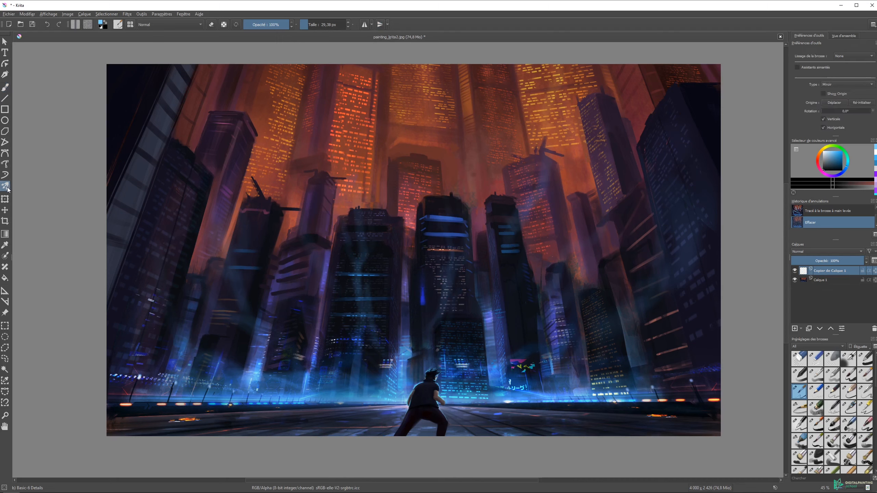
left_click(842, 86)
left_click(844, 92)
mouse_move(594, 100)
left_mouse_down()
mouse_move(556, 92)
mouse_move(503, 160)
left_mouse_up()
mouse_move(420, 138)
left_mouse_down()
mouse_move(373, 128)
mouse_move(348, 152)
left_mouse_up()
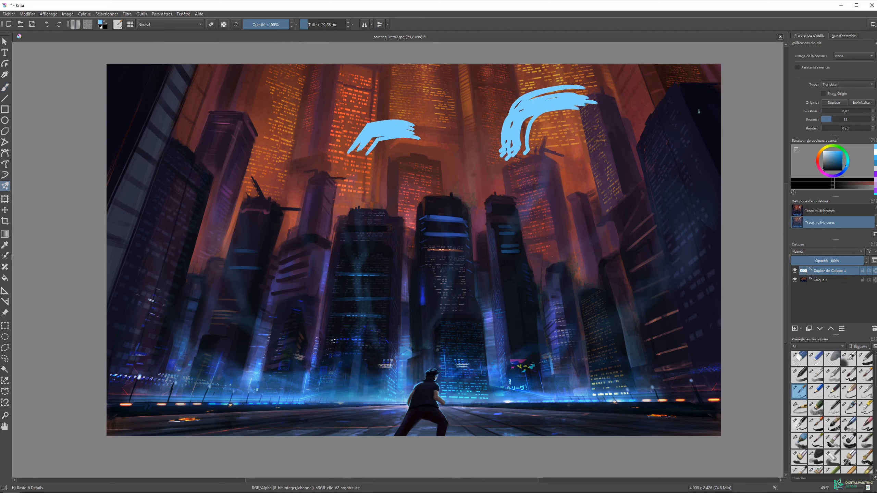
Reduce the brush count to 6 and draw two winding strokes over the upper-right towers
left_click(826, 119)
mouse_move(616, 127)
left_mouse_down()
mouse_move(553, 183)
mouse_move(510, 180)
left_mouse_up()
left_click_drag(653, 159, 611, 203)
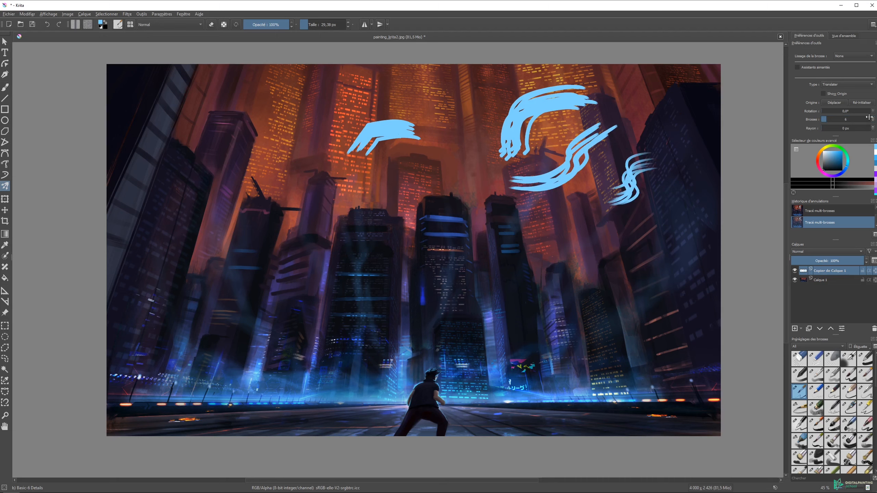
Change the type to Flocon de neige, draw a snowflake pattern with 6 brushes, and add another stroke with 11
left_click_drag(837, 135, 838, 145)
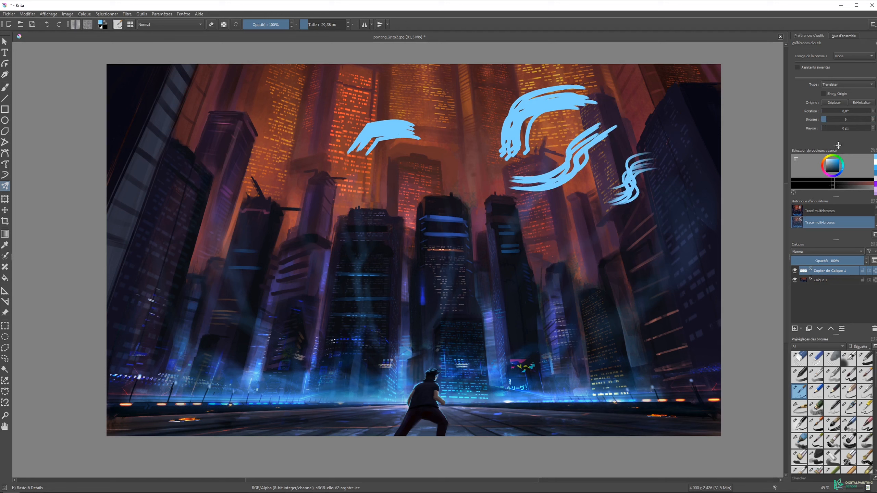
left_click(846, 84)
left_click(846, 92)
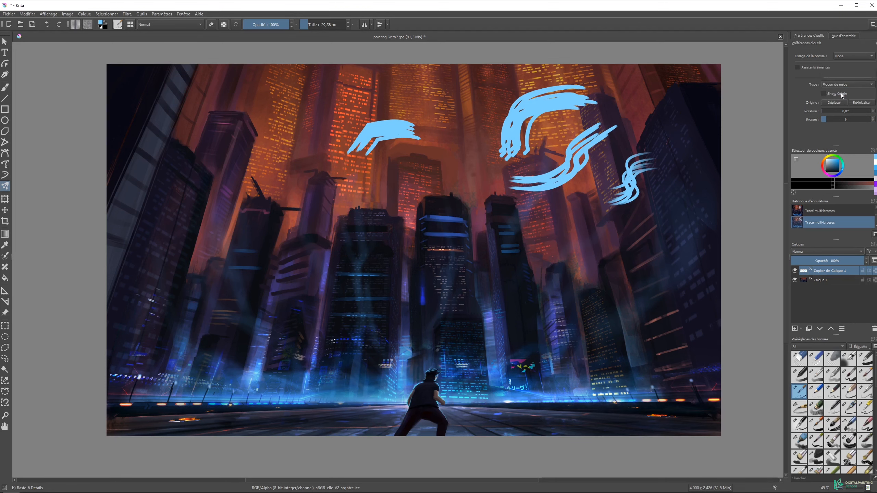
mouse_move(469, 100)
left_mouse_down()
mouse_move(441, 99)
mouse_move(435, 137)
mouse_move(469, 145)
mouse_move(460, 157)
mouse_move(432, 160)
mouse_move(422, 180)
mouse_move(379, 216)
mouse_move(400, 217)
mouse_move(407, 250)
mouse_move(383, 231)
mouse_move(360, 230)
mouse_move(348, 250)
mouse_move(337, 234)
mouse_move(316, 234)
left_mouse_up()
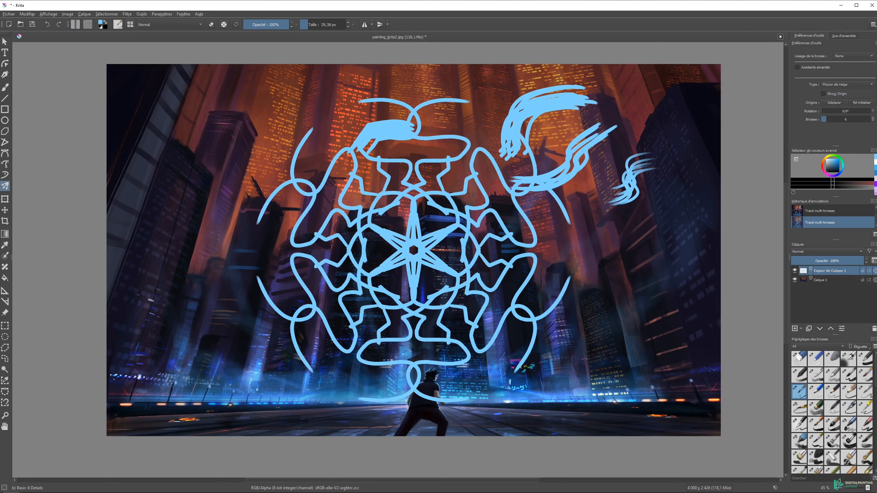
left_click(833, 120)
mouse_move(644, 167)
left_mouse_down()
mouse_move(607, 187)
mouse_move(563, 166)
mouse_move(562, 191)
left_mouse_up()
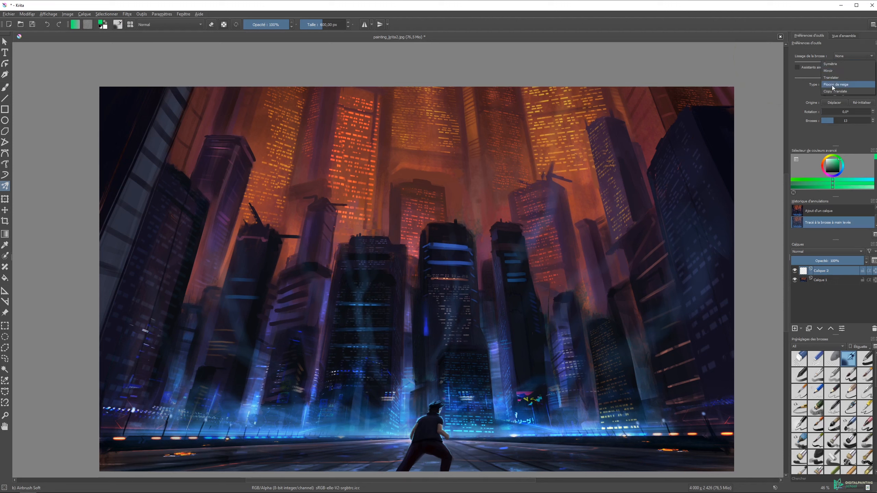
Change the type to Copy Translate, paint a soft green dab near the upper middle, and undo it
left_click(838, 92)
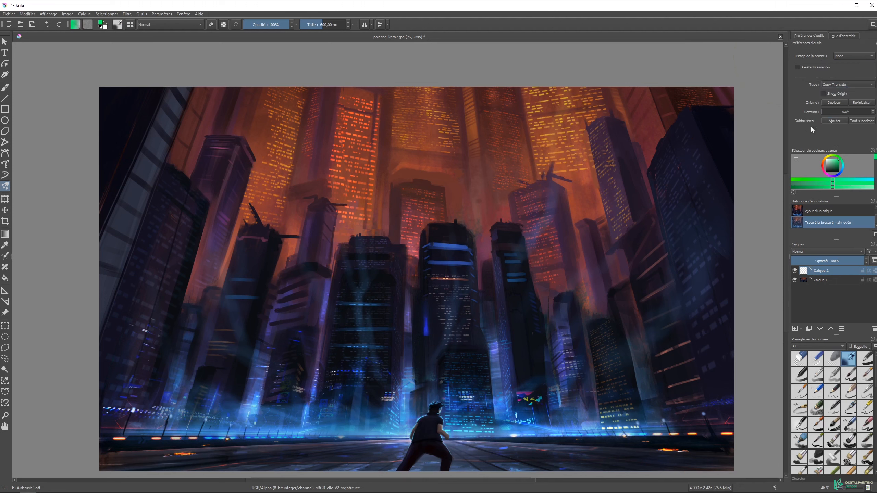
left_click(498, 163)
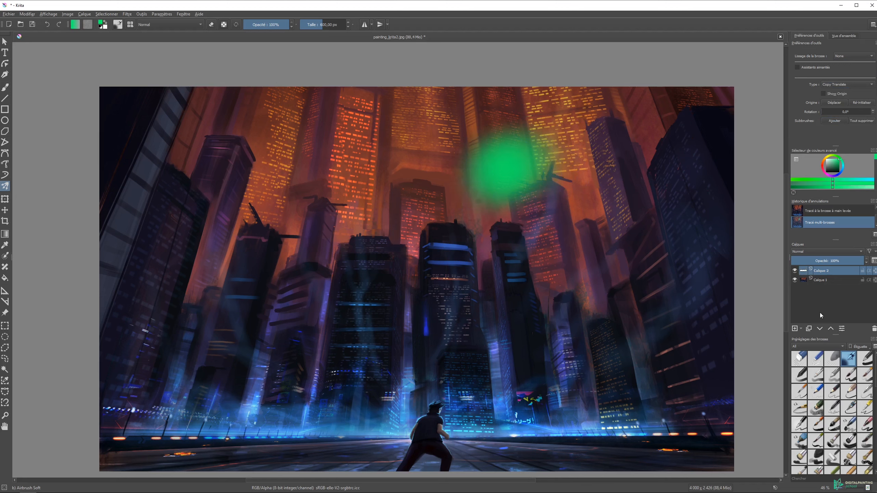
key("ctrl+z")
Switch back to the Basic-1 brush preset and set the Multibrush type to Symétrie
key("slash")
left_click(864, 89)
left_click(837, 57)
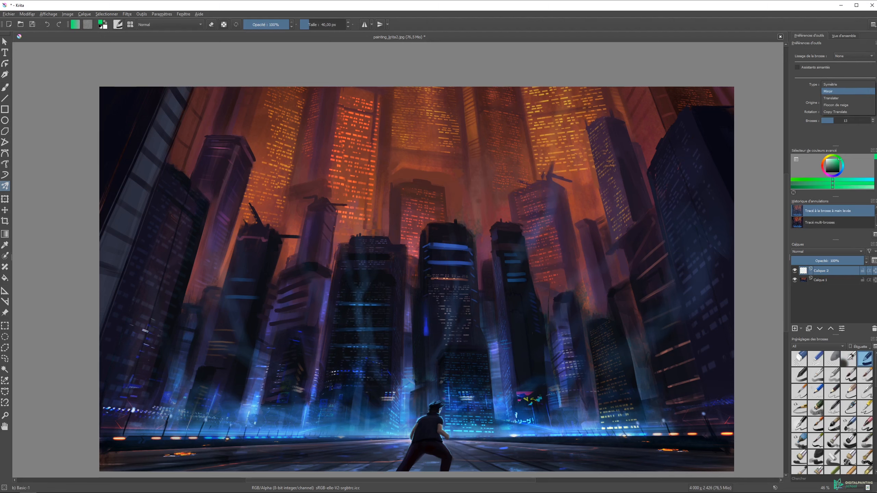
left_click(831, 84)
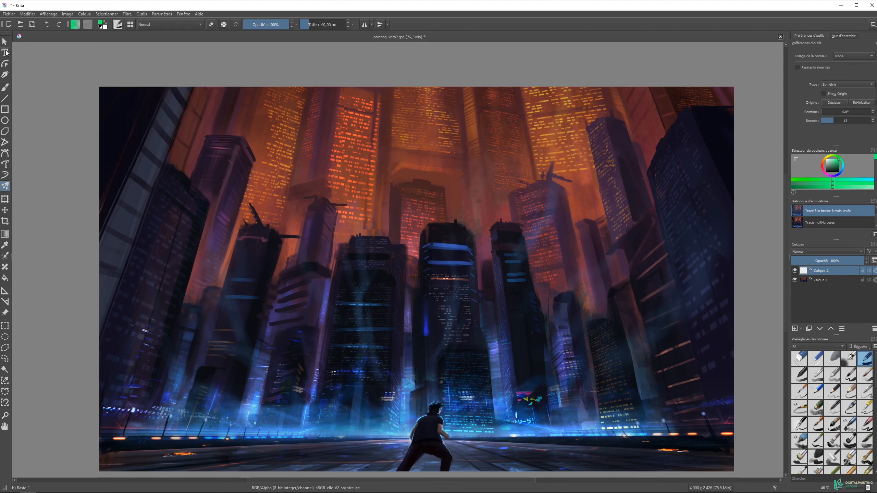
Place a green dot near the upper middle with the Rectangle tool and draw green rectangles over the central and left towers
left_click(6, 100)
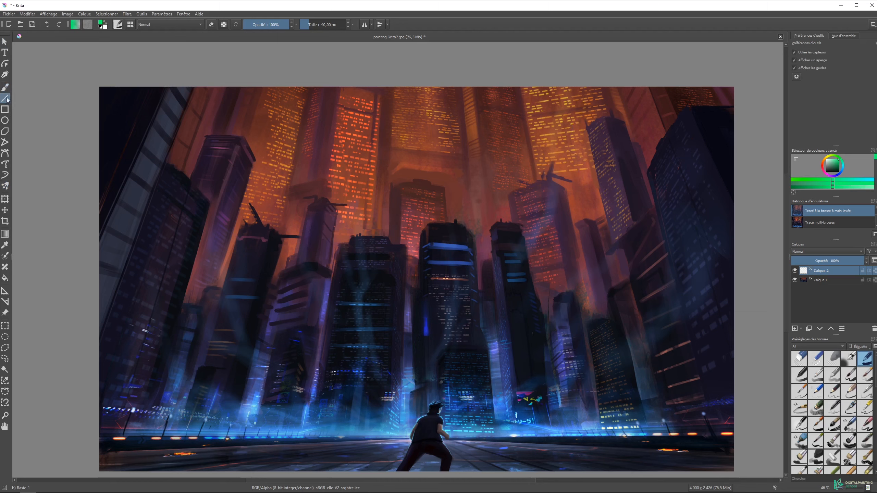
left_click(7, 111)
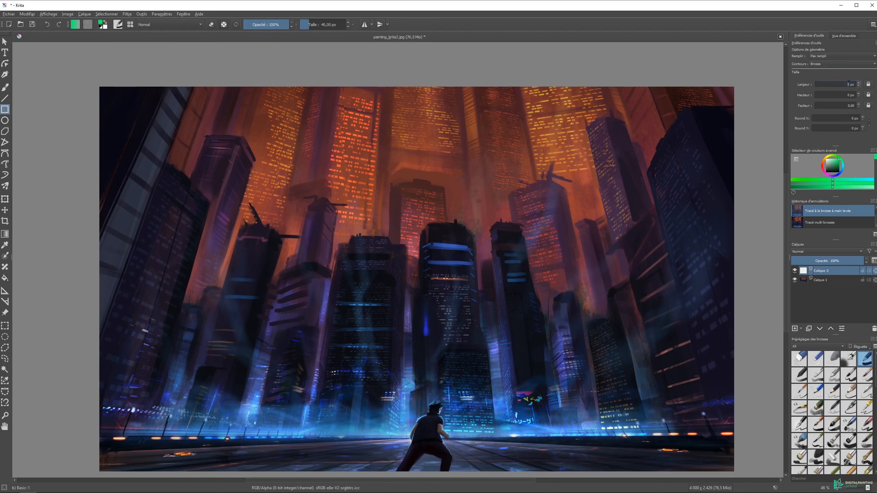
left_click(848, 93)
left_click(514, 125)
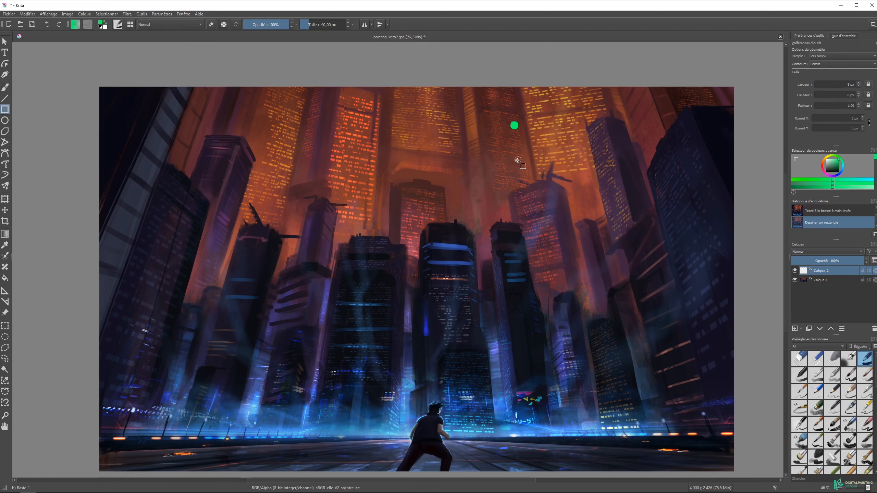
left_click_drag(387, 152, 553, 214)
left_click_drag(214, 195, 354, 290)
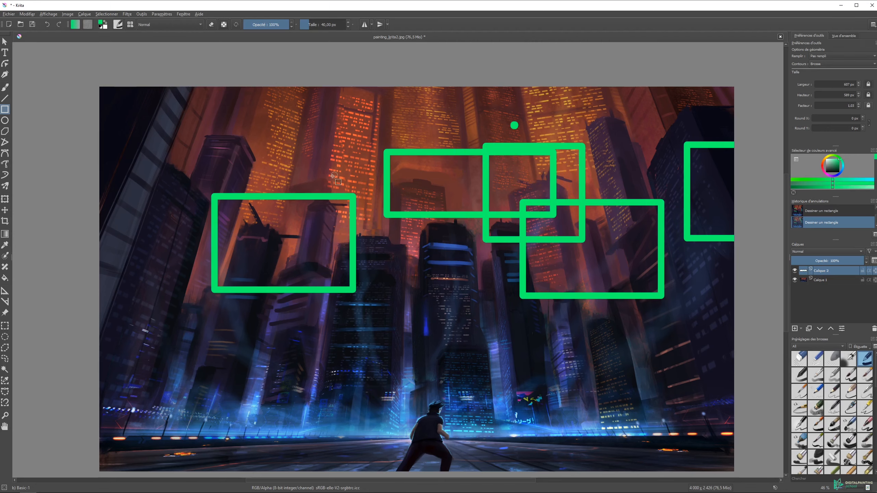
Place three overlapping green rectangles of 607 × 589 px along the upper-left towers
left_click(299, 160)
left_click(212, 149)
left_click(165, 141)
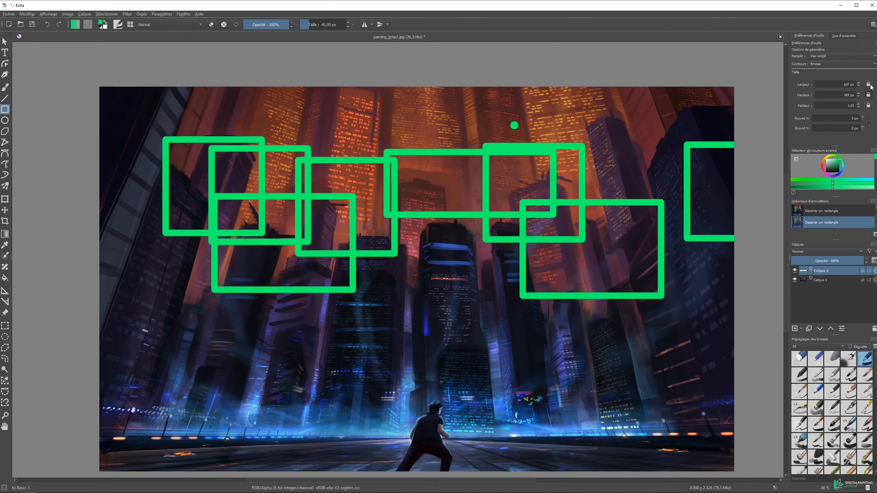
Draw more green rectangles with a locked height of 589 px and varying widths over the central, left and lower towers
left_click(408, 290)
left_click_drag(435, 287, 545, 300)
left_click_drag(384, 320, 227, 325)
left_click_drag(287, 220, 216, 301)
mouse_move(143, 306)
left_mouse_down()
mouse_move(155, 306)
mouse_move(246, 213)
left_mouse_up()
left_click_drag(344, 230, 487, 322)
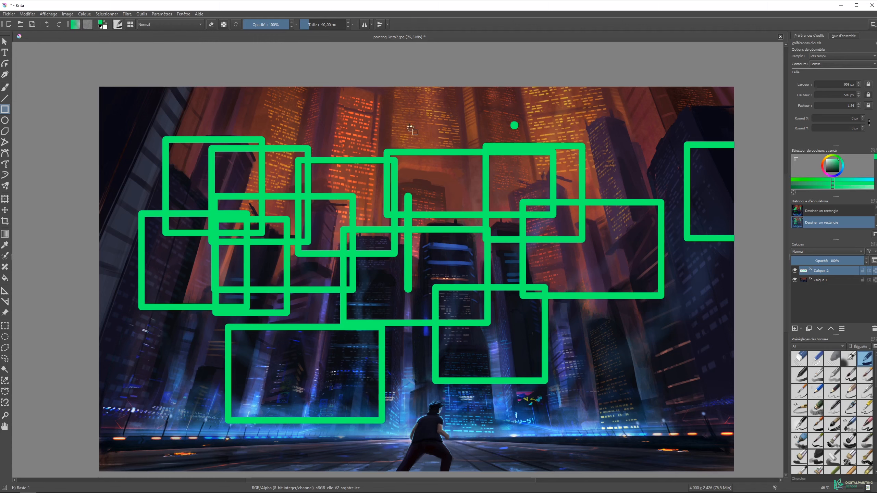
Draw an unfilled green polygon with the Polygon tool across the top of the upper-right tower
left_click(6, 121)
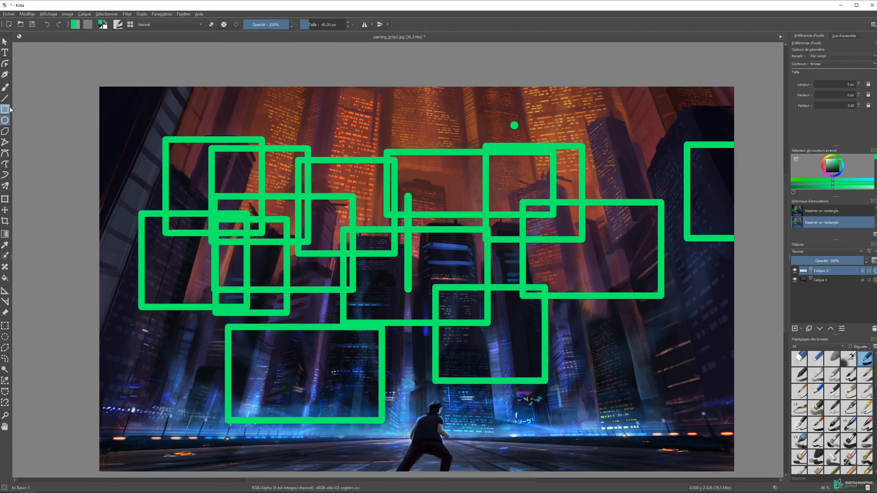
left_click(6, 132)
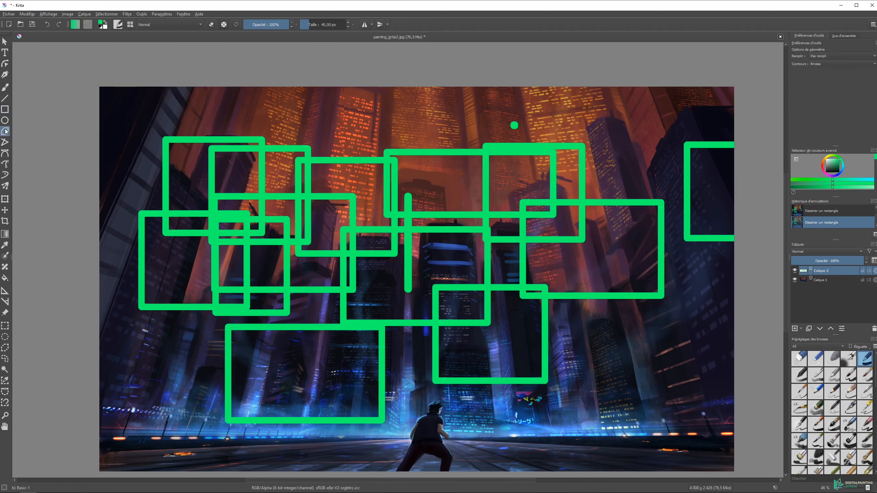
left_click(820, 56)
left_click(808, 56)
left_click(554, 158)
left_click(633, 123)
left_click(642, 158)
left_click(610, 177)
double_click(599, 176)
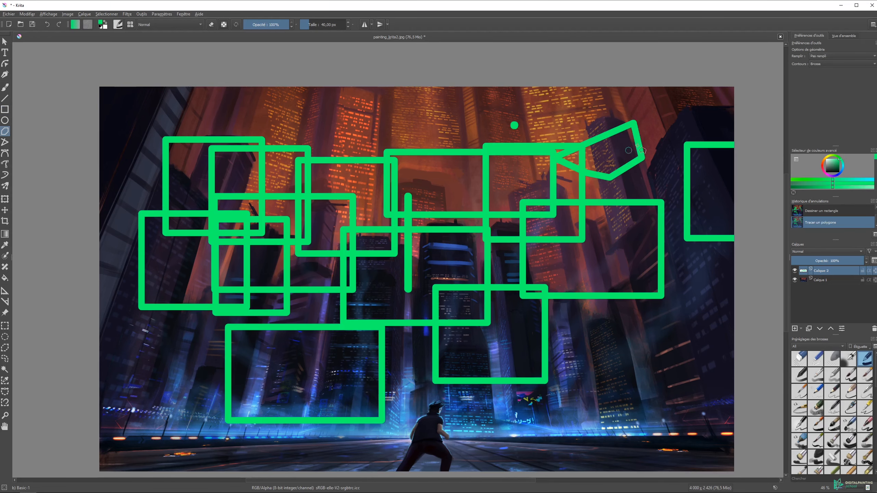
Set the polygon fill to Couleur du fond and draw a closed five-sided polygon near the upper middle of the painting
left_click(822, 57)
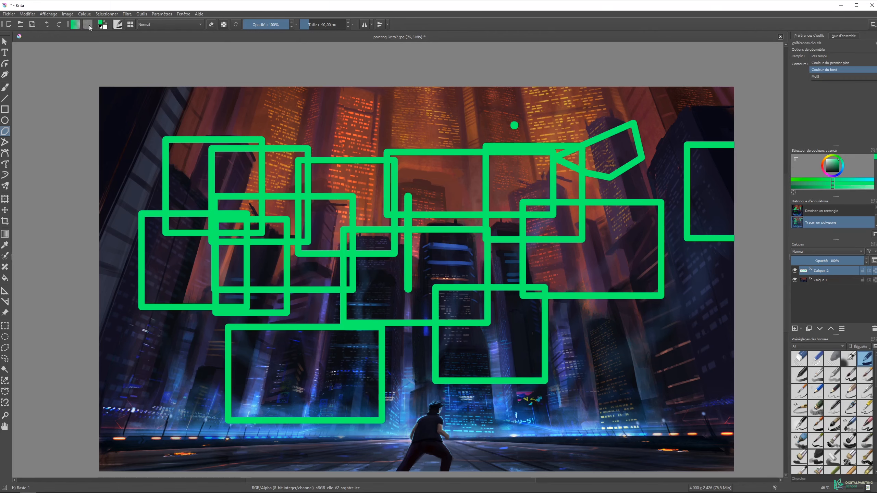
left_click(829, 71)
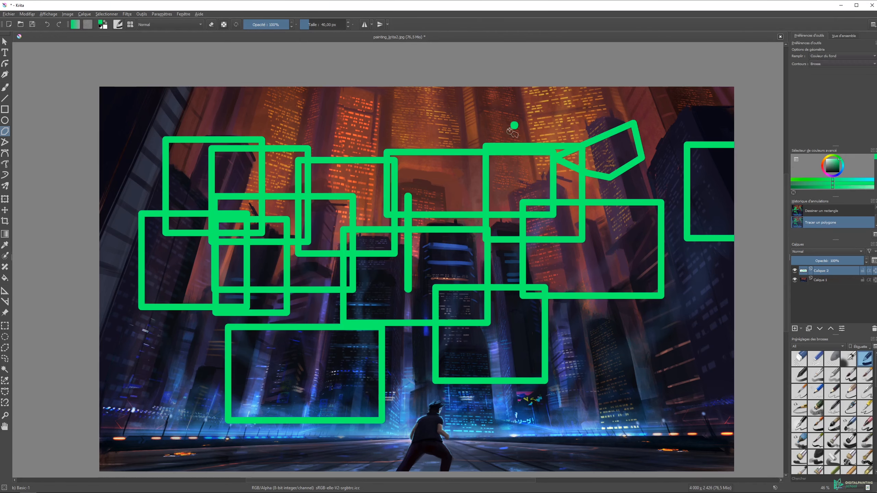
left_click(383, 140)
left_click(427, 165)
left_click(472, 123)
left_click(417, 108)
left_click(389, 121)
left_click(384, 140)
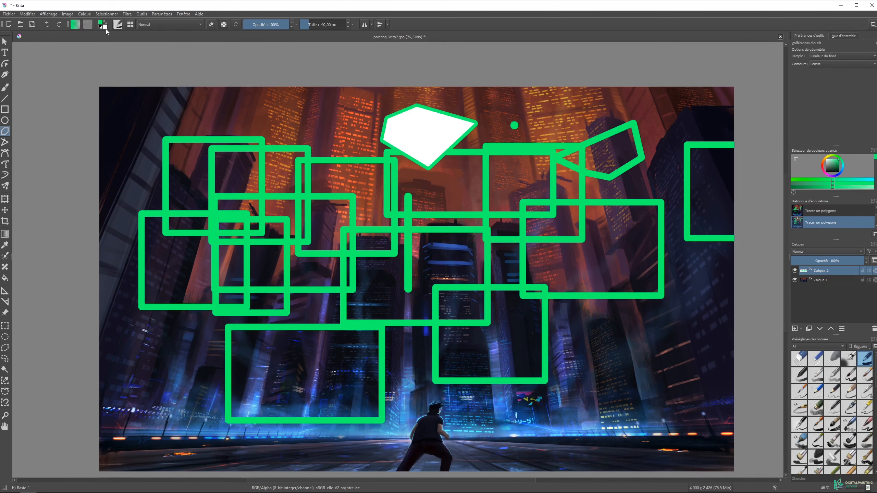
Clear all green shapes from Calque 2 and make Calque 1 the active layer
key("Delete")
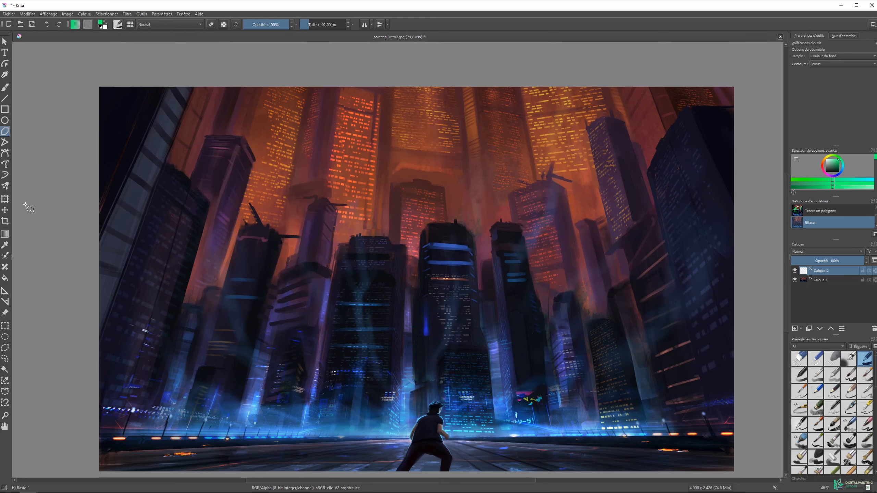
left_click(5, 200)
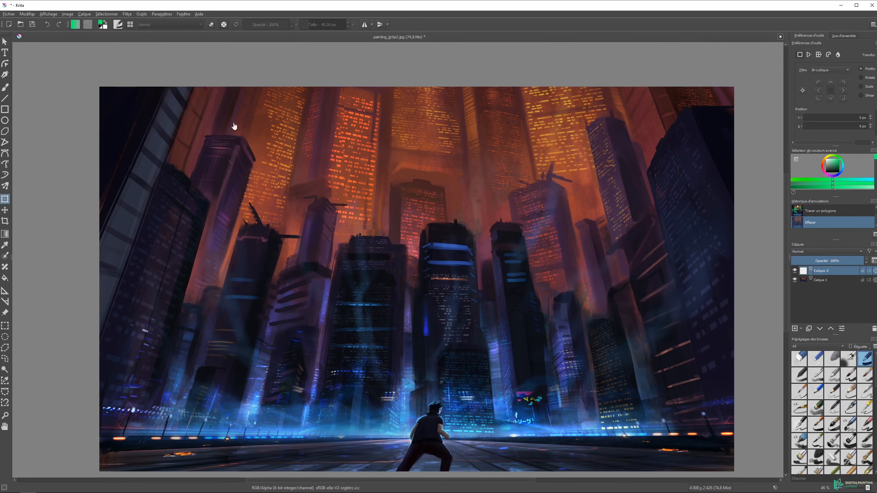
left_click(824, 280)
Draw several rectangular selections over the central towers and add an overlapping rectangle of about 866 × 835 px to the last one
left_click(5, 325)
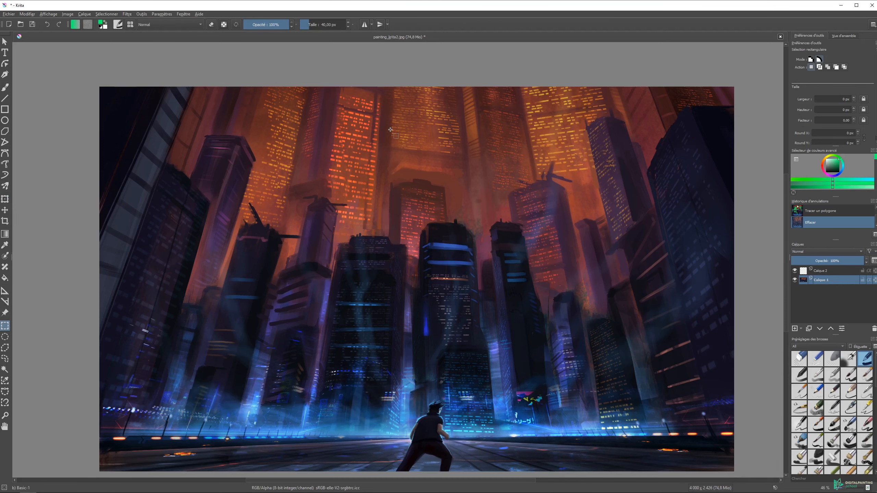
left_click_drag(256, 177, 333, 311)
left_click_drag(379, 153, 479, 247)
left_click_drag(421, 201, 491, 289)
left_click_drag(304, 147, 340, 312)
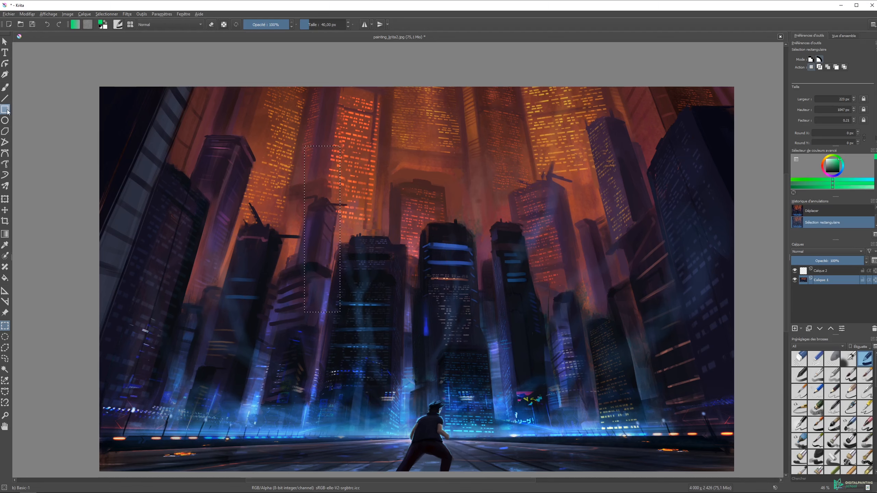
left_click_drag(353, 152, 506, 304)
left_click_drag(396, 120, 533, 252, "shift")
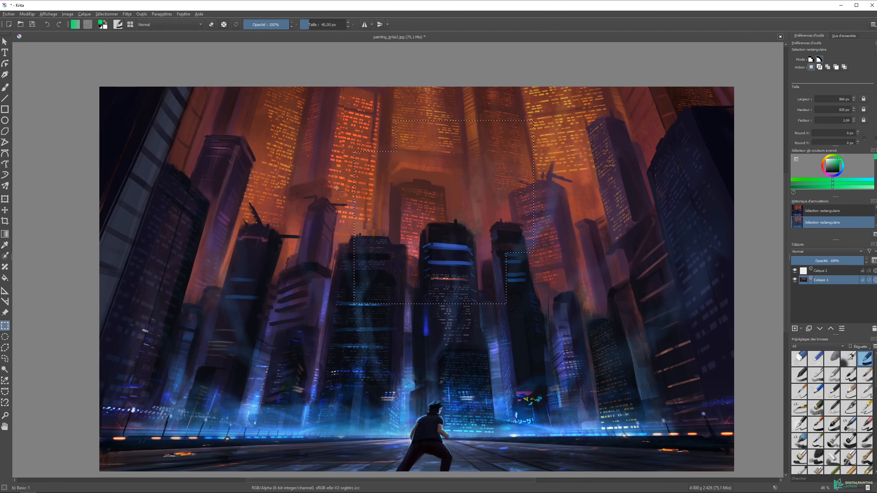
Draw a series of elliptical selections over the towers, ending with one of about 668 × 902 px left of centre
left_click(5, 336)
left_click_drag(202, 202, 365, 377)
left_click_drag(302, 137, 385, 231)
left_click_drag(424, 162, 570, 307)
left_click_drag(303, 174, 371, 211)
left_click_drag(333, 134, 467, 252)
left_click_drag(482, 193, 603, 318)
left_click_drag(284, 172, 443, 303)
left_click_drag(295, 136, 401, 279)
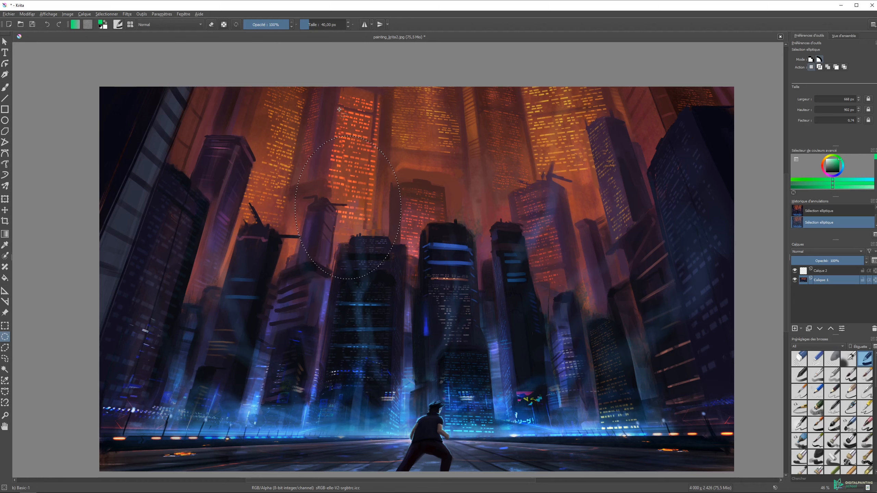
Draw a closed five-point polygonal selection spanning the tops of the left and central towers
left_click(5, 347)
left_click(275, 166)
left_click(232, 233)
left_click(281, 273)
left_click(386, 241)
left_click(439, 195)
left_click(276, 166)
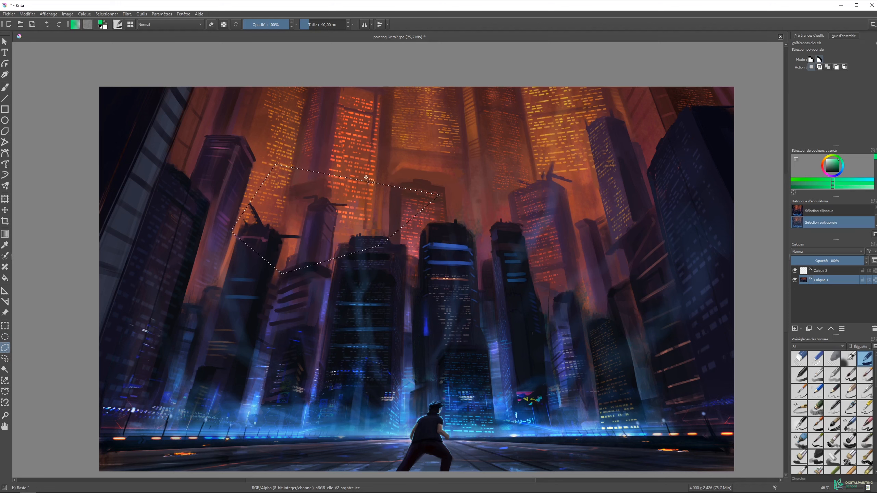
Draw freehand outline selections around the upper towers, combining several separate loops into one selection
left_click(4, 326)
left_click(4, 359)
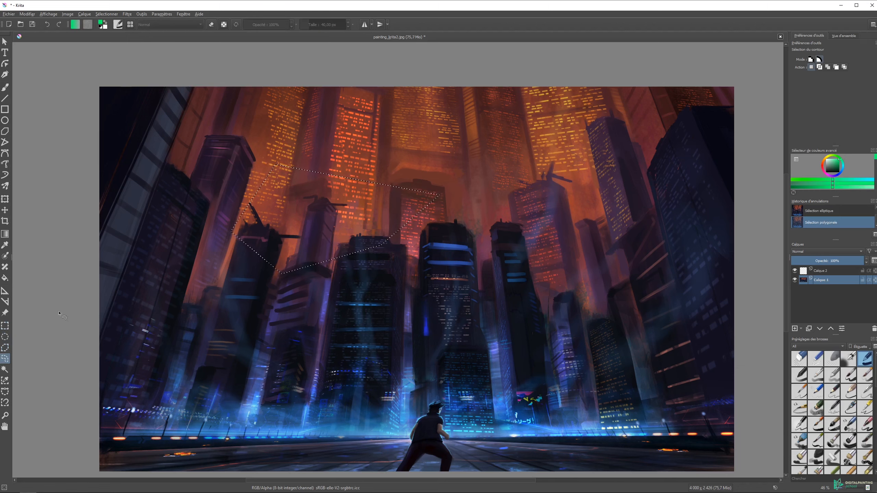
mouse_move(375, 131)
left_mouse_down()
mouse_move(297, 133)
mouse_move(262, 289)
mouse_move(393, 146)
left_mouse_up()
mouse_move(432, 169)
left_mouse_down()
mouse_move(573, 193)
mouse_move(434, 165)
left_mouse_up()
mouse_move(397, 138)
left_mouse_down()
mouse_move(249, 194)
mouse_move(315, 227)
left_mouse_up()
Add a rectangle over the right-hand towers and ellipses around the upper-left, upper-middle and upper-right areas to the selection
left_click(5, 326)
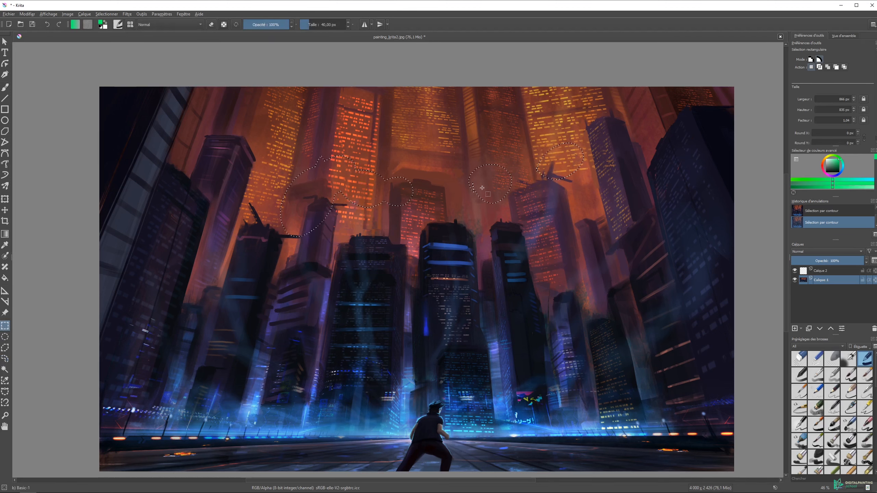
left_click_drag(538, 190, 635, 324)
left_click(5, 337)
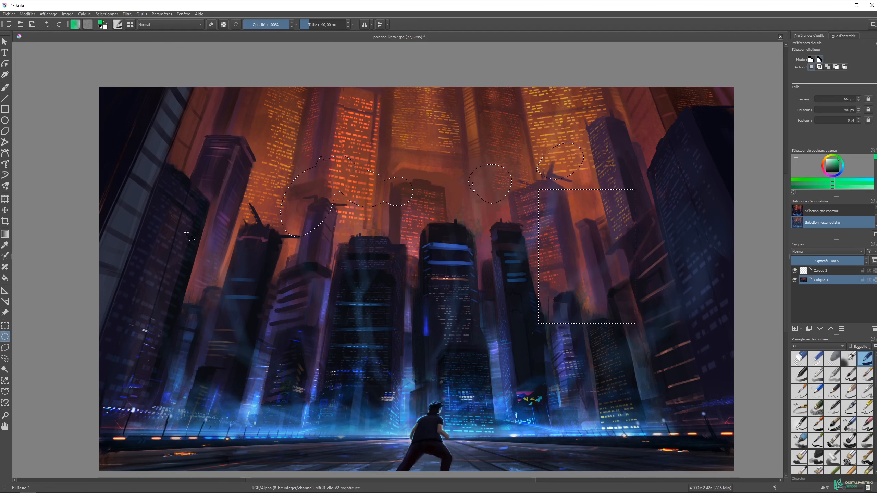
left_click_drag(219, 156, 278, 256)
left_click_drag(310, 137, 434, 174)
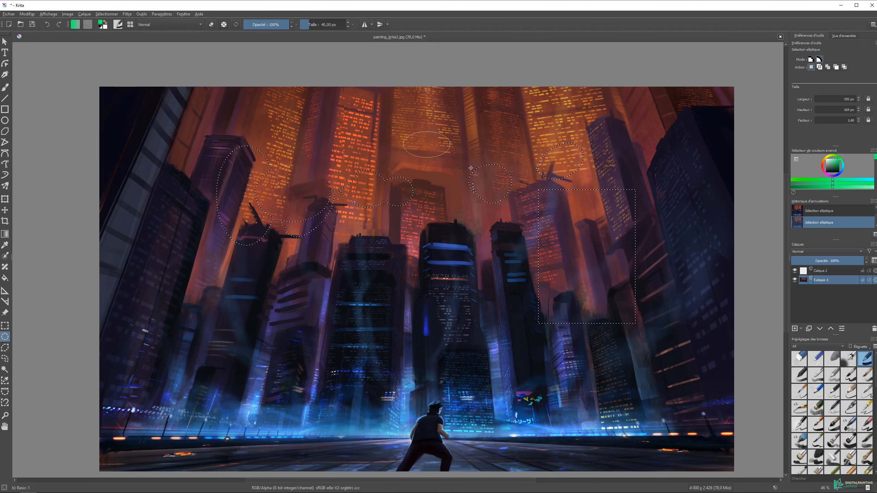
left_click_drag(514, 135, 639, 231)
Add a large rectangle over the left and central towers and smaller rectangles in the upper middle to the selection
key("ctrl+r")
left_click_drag(242, 134, 433, 295)
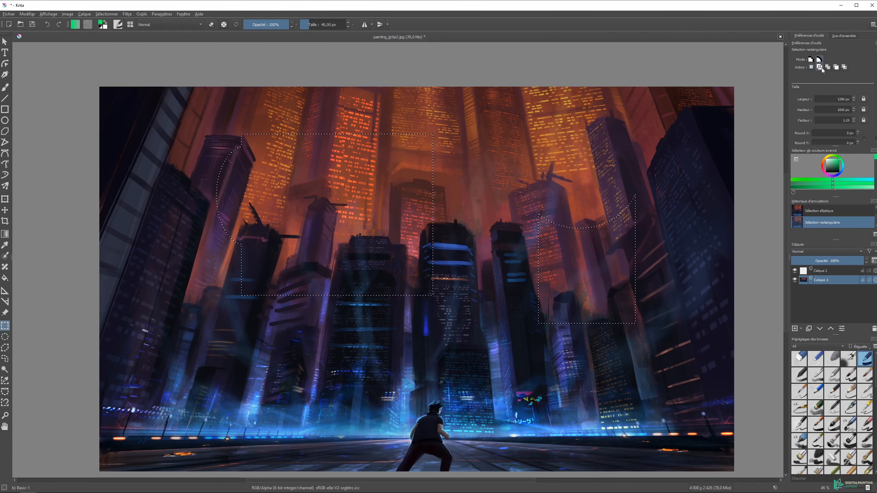
left_click_drag(417, 111, 476, 183)
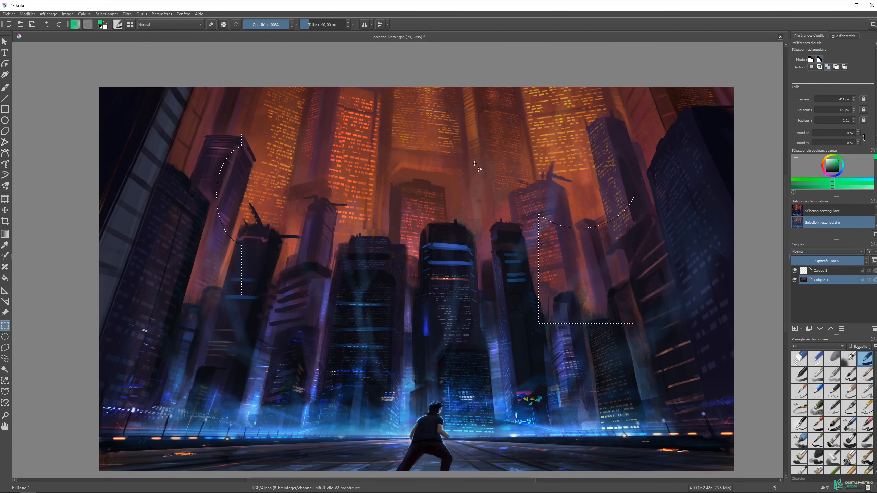
Subtract a small rectangle near the upper middle from the selection and intersect the remainder with a rectangle over the orange central towers
left_click_drag(493, 150, 533, 188)
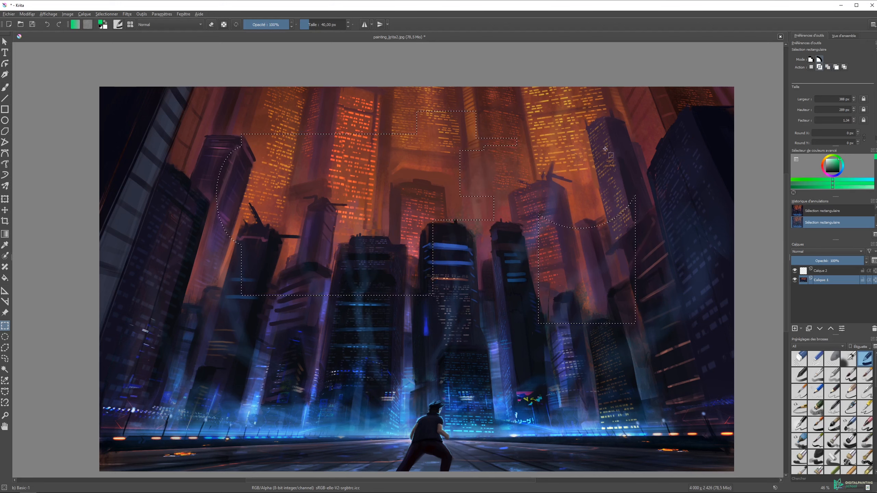
left_click_drag(303, 119, 439, 220)
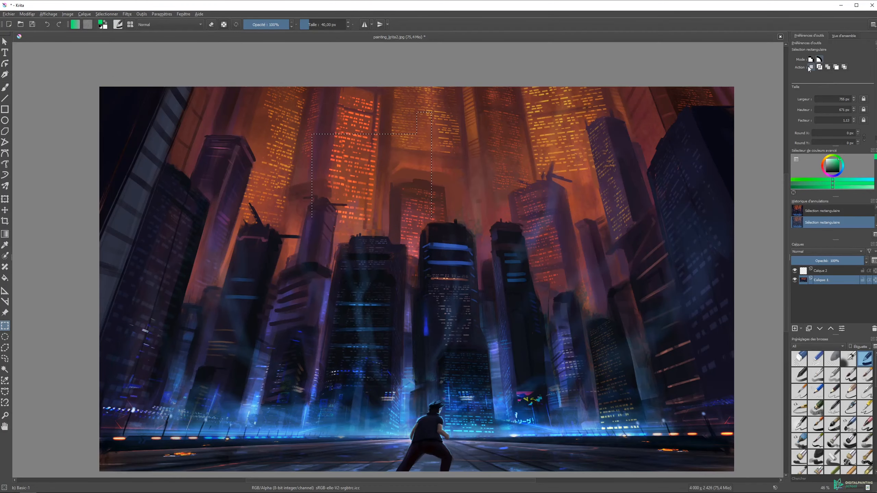
Replace the selection with large rectangles over the central towers, intersecting each with a smaller rectangle crossing its upper edge
left_click_drag(293, 150, 542, 314)
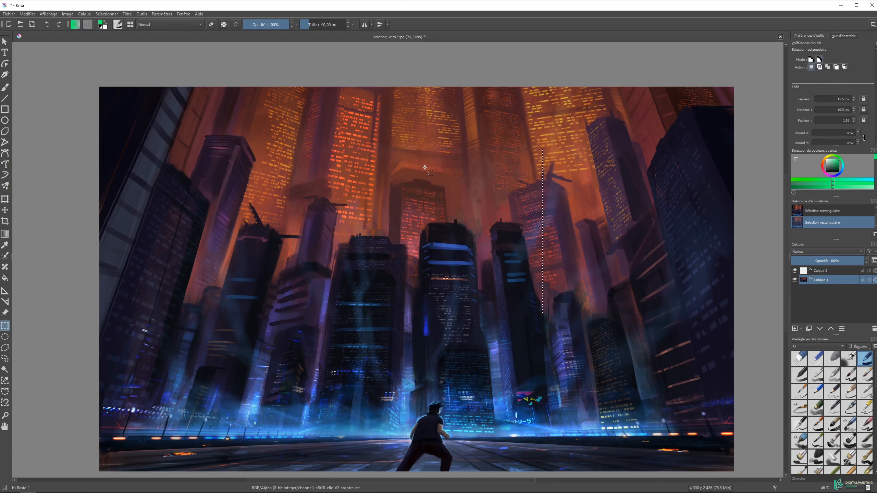
left_click_drag(431, 134, 462, 178)
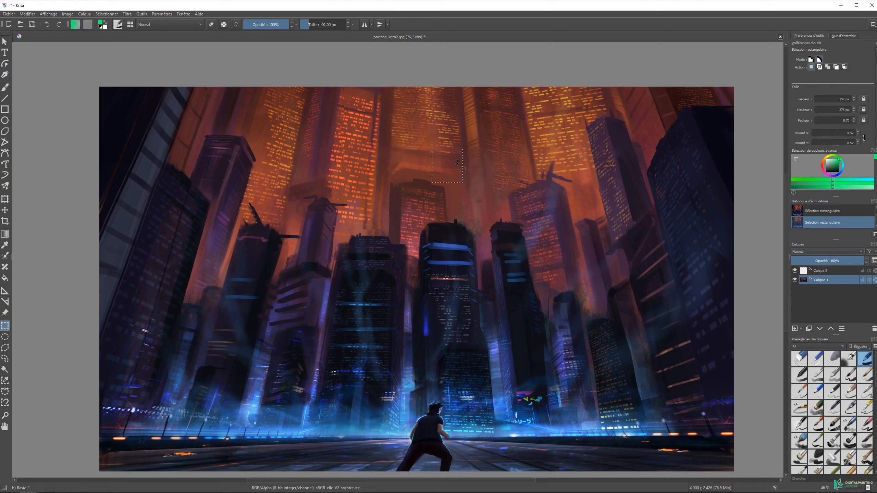
left_click_drag(637, 331, 639, 330)
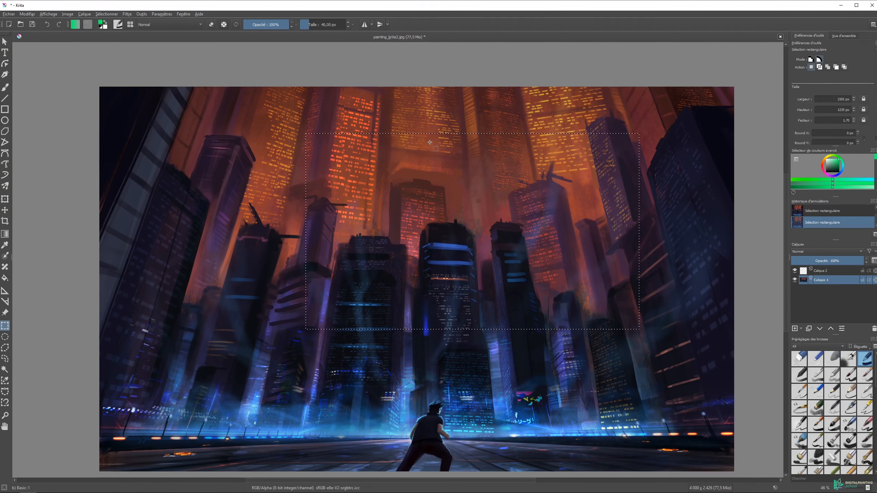
left_click_drag(369, 114, 445, 211)
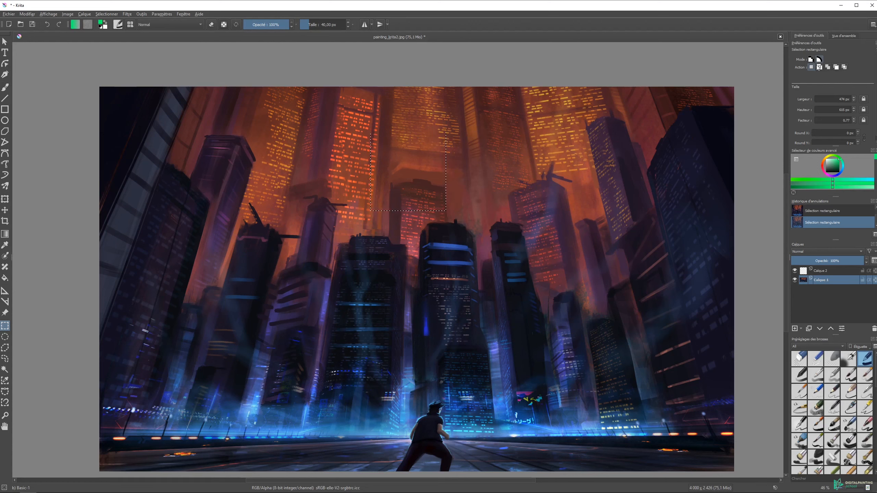
Switch to pixel selection mode with Anticrénelage and draw a rectangular selection of about 577 × 549 px right of centre
left_click(813, 58)
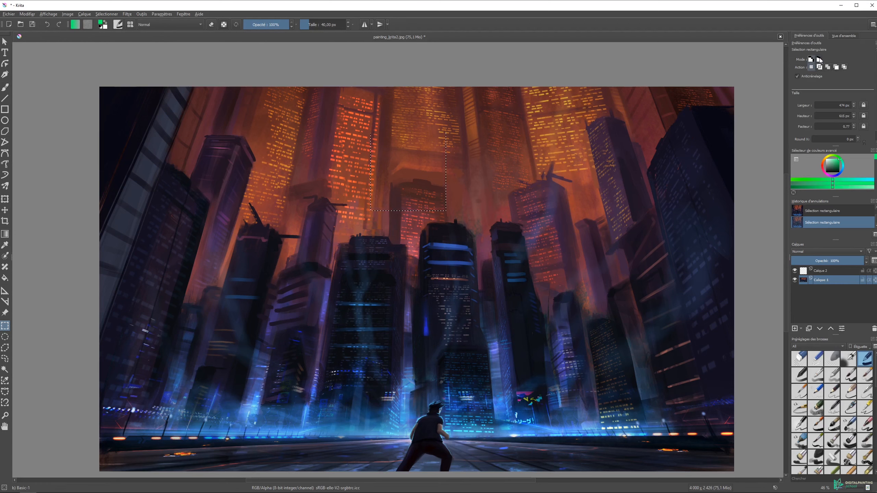
left_click_drag(573, 151, 481, 239)
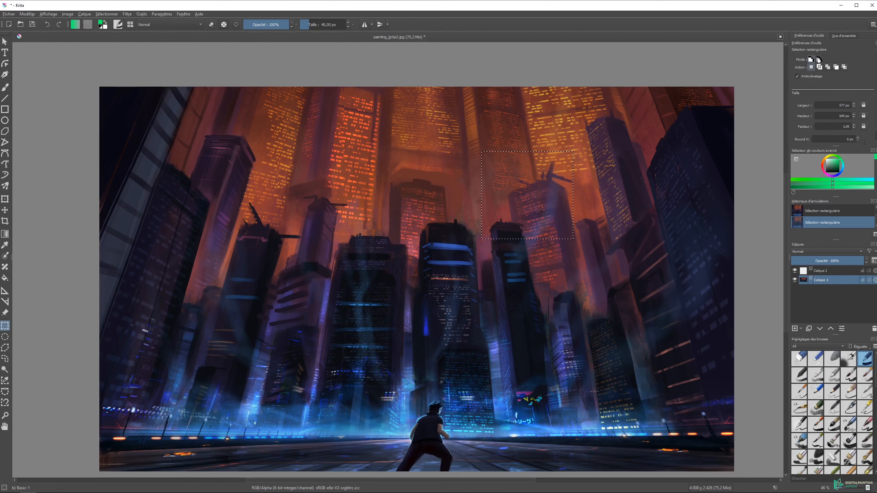
Select a rectangle of about 451 × 430 px over the upper-right tower, cover it with green brush strokes, and deselect
scroll(813, 61, "down", 1)
triple_click(858, 126)
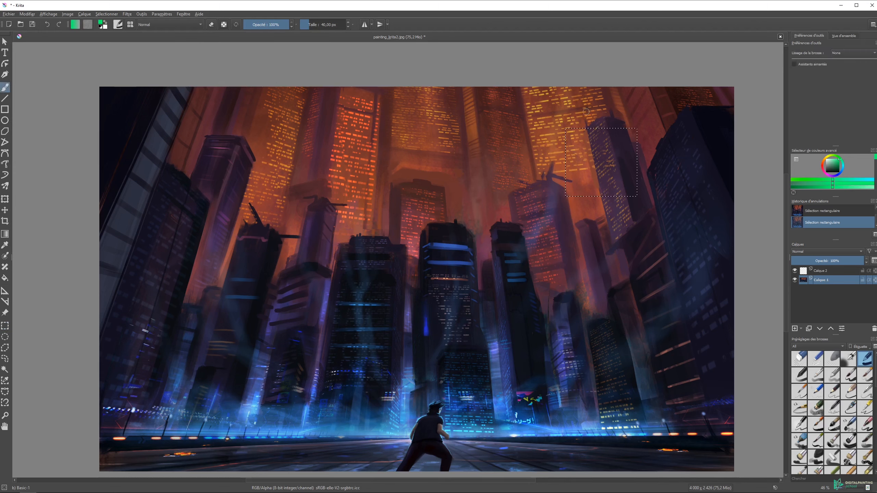
mouse_move(569, 131)
left_mouse_down()
mouse_move(608, 193)
mouse_move(632, 194)
left_mouse_up()
key("ctrl+shift+a")
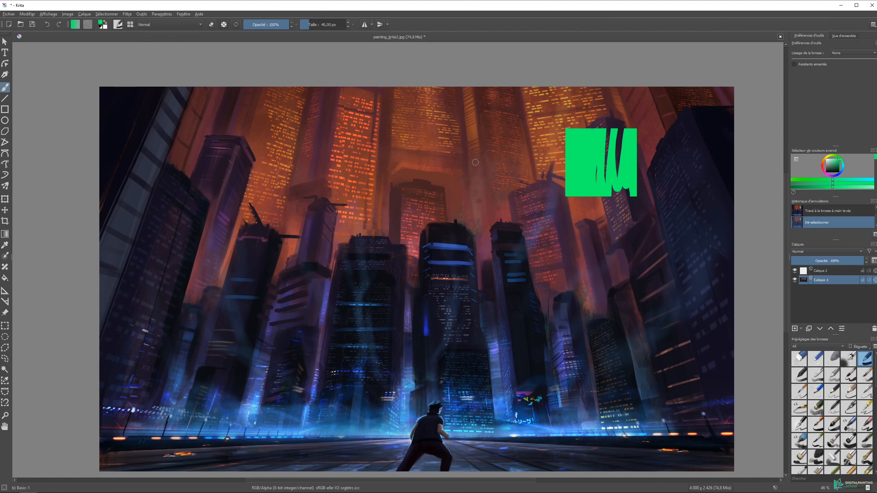
Set the rectangular selection's corner rounding to 10 px and draw a selection over the upper-left towers
left_click(3, 326)
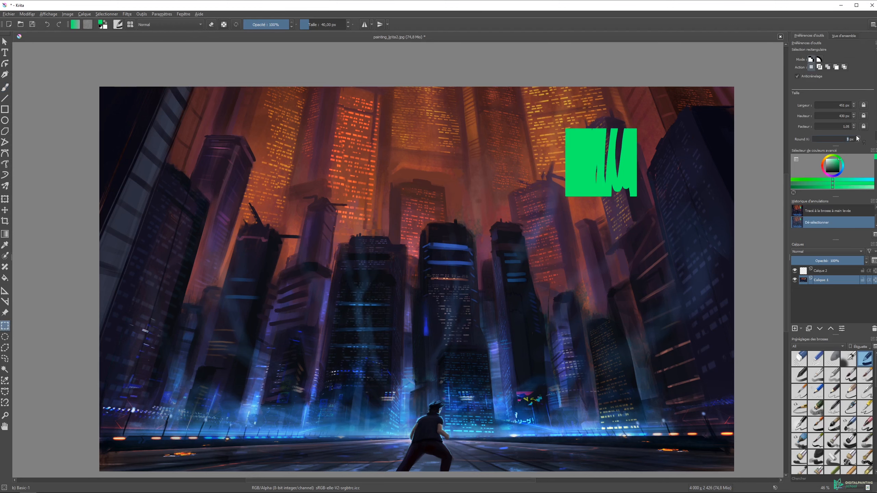
left_click_drag(237, 161, 386, 268)
Paint a green brush stroke across the selection's rounded upper-right corner and deselect
key("b")
mouse_move(388, 164)
left_mouse_down()
mouse_move(395, 188)
mouse_move(295, 105)
left_mouse_up()
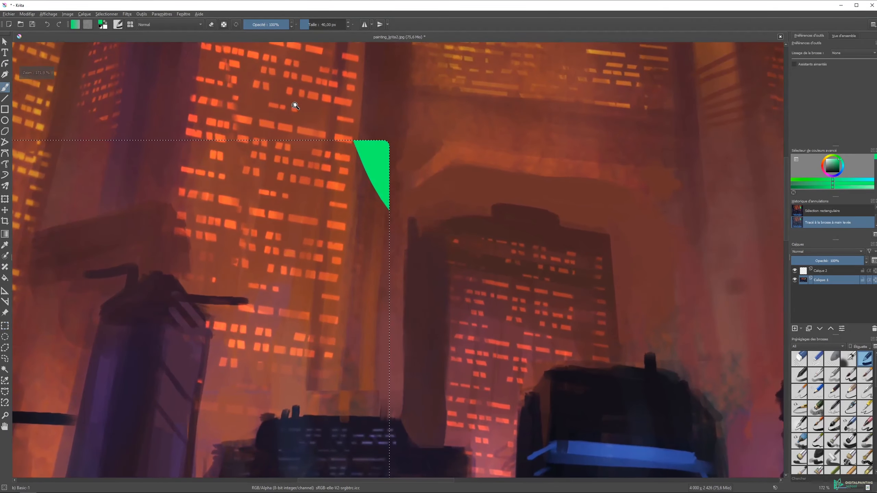
mouse_move(388, 174)
left_mouse_down()
mouse_move(465, 209)
mouse_move(441, 175)
left_mouse_up()
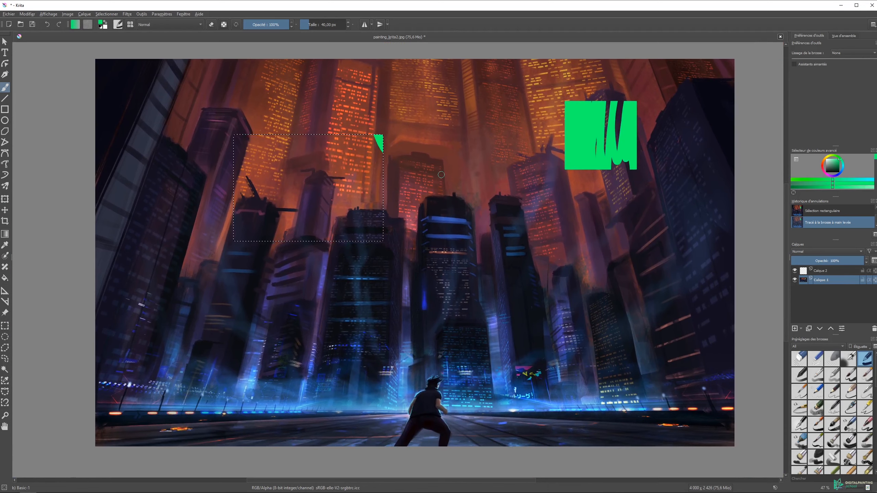
key("ctrl+shift+a")
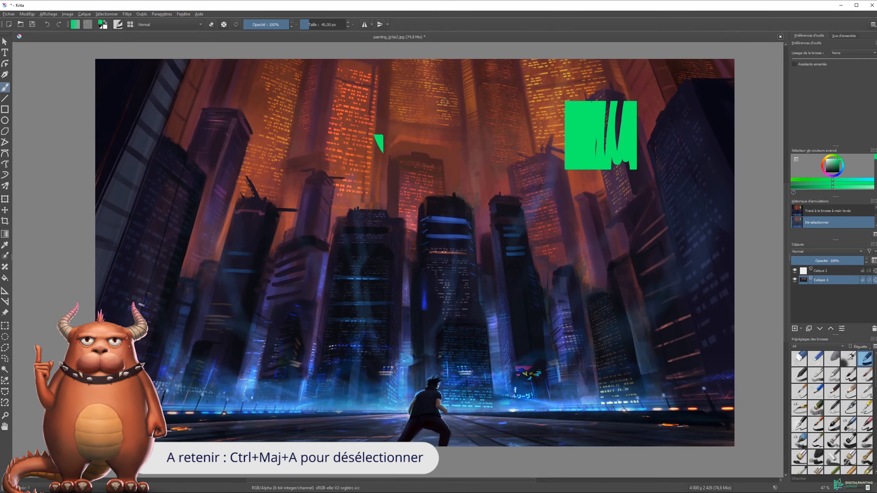
Draw a nearly square rectangular selection about 1000 px wide around the central towers and the small green mark
key("ctrl+r")
left_click_drag(280, 117, 440, 276)
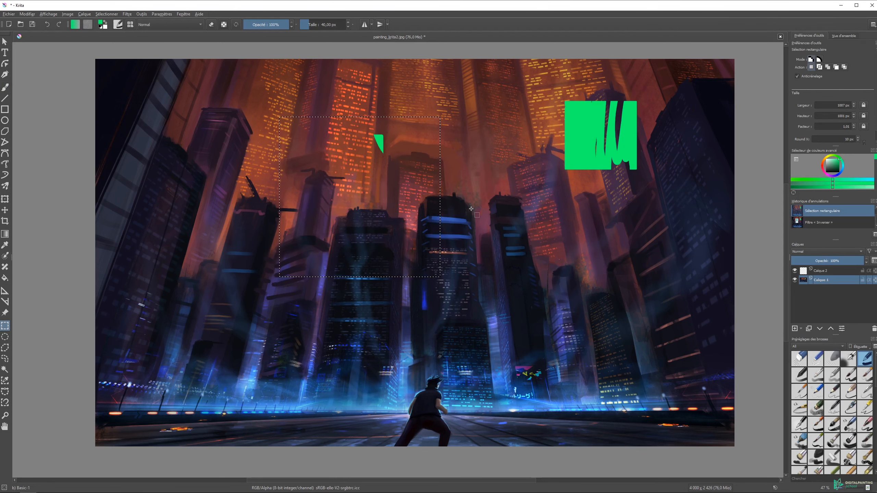
Invert the rectangular selection and paint green brush strokes across its left edge, first outside it, then inside after inverting back
key("ctrl+shift+i")
key("b")
mouse_move(304, 126)
left_mouse_down()
mouse_move(244, 133)
mouse_move(306, 157)
mouse_move(239, 121)
left_mouse_up()
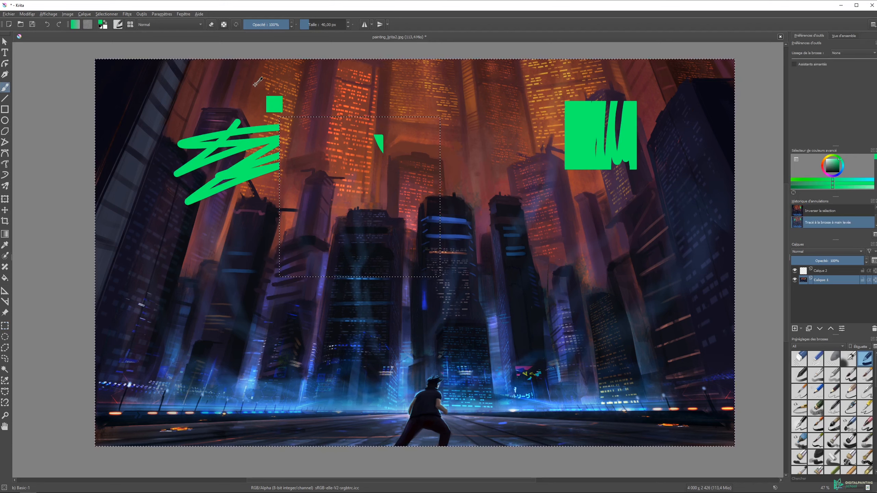
mouse_move(287, 136)
left_mouse_down()
mouse_move(303, 155)
mouse_move(278, 205)
left_mouse_up()
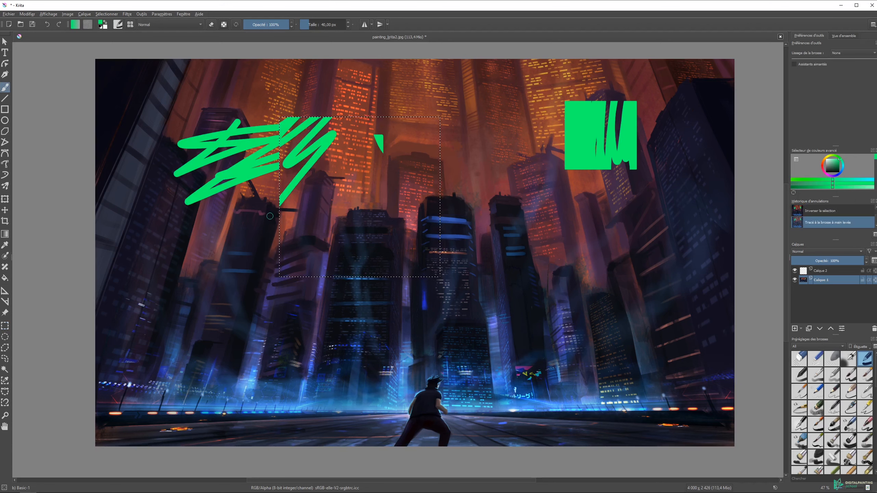
Deselect everything and undo the green brush marks across the painting
key("ctrl+shift+a")
mouse_move(330, 154)
left_mouse_down()
mouse_move(385, 135)
mouse_move(388, 104)
left_mouse_up()
key("ctrl+z")
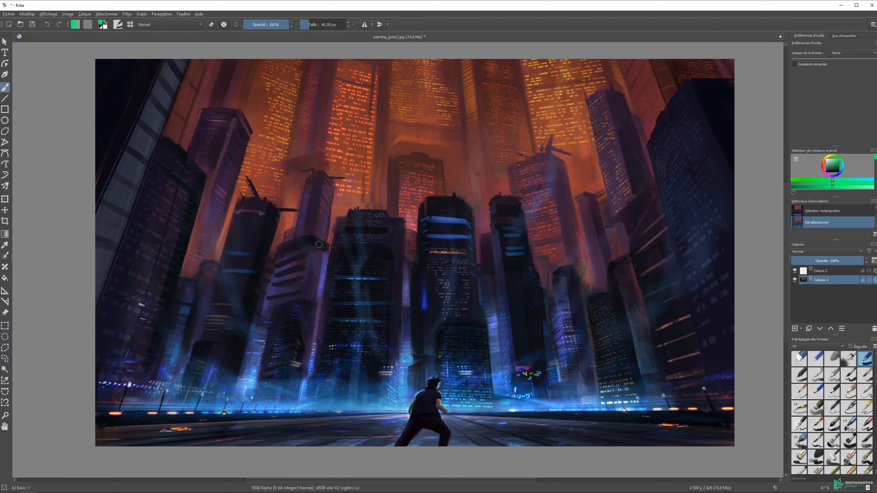
Select the dark color area of the central tower with the Contiguous Selection tool
key("t")
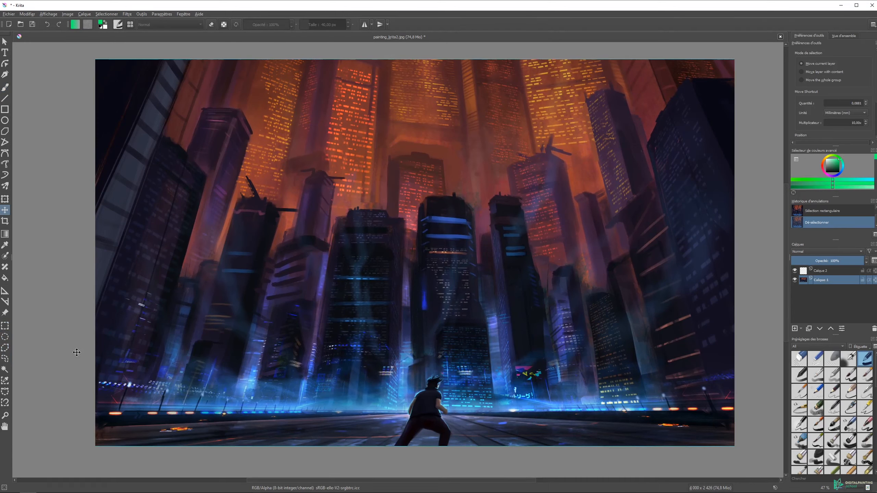
left_click(5, 369)
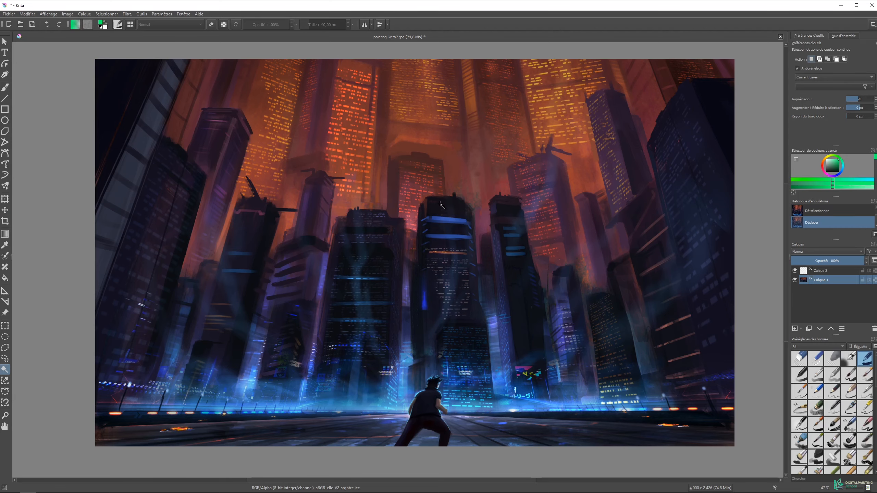
left_click(457, 215)
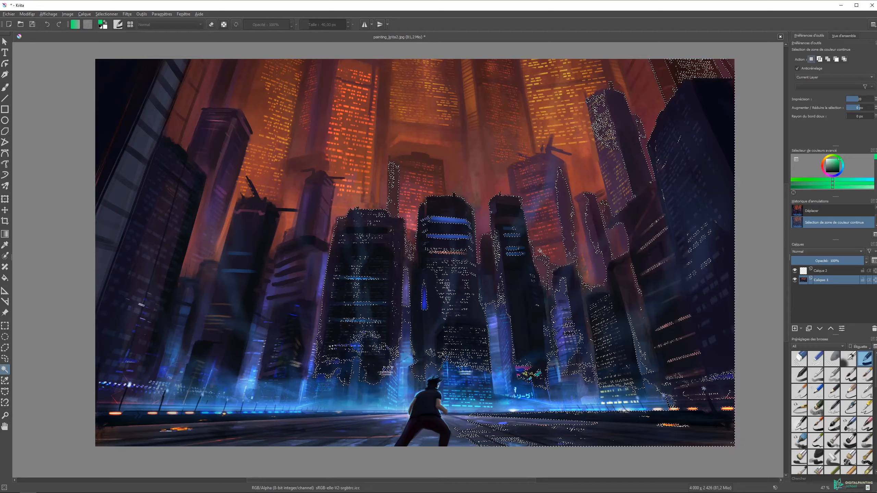
Select the blue glow beside the figure, add the orange area of the upper-right yellow-windowed tower, and clear the selection
left_click(407, 416)
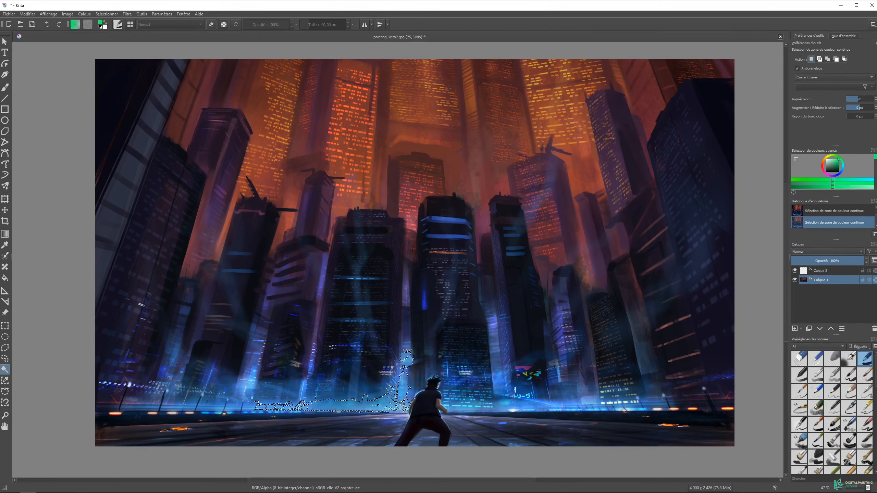
left_click(402, 406)
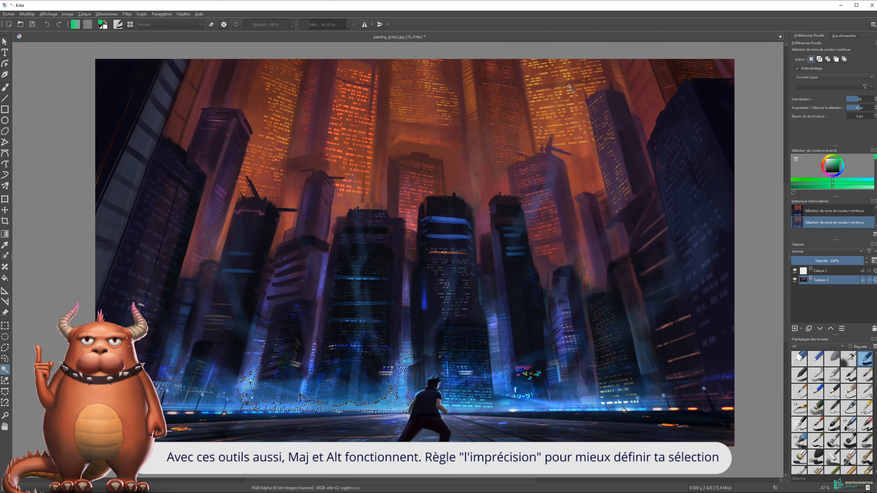
left_click(549, 103, "shift")
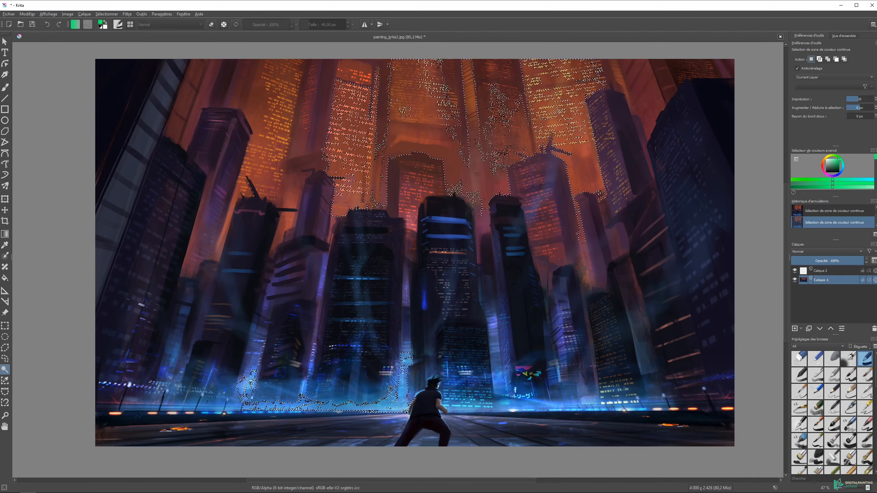
key("ctrl+shift+a")
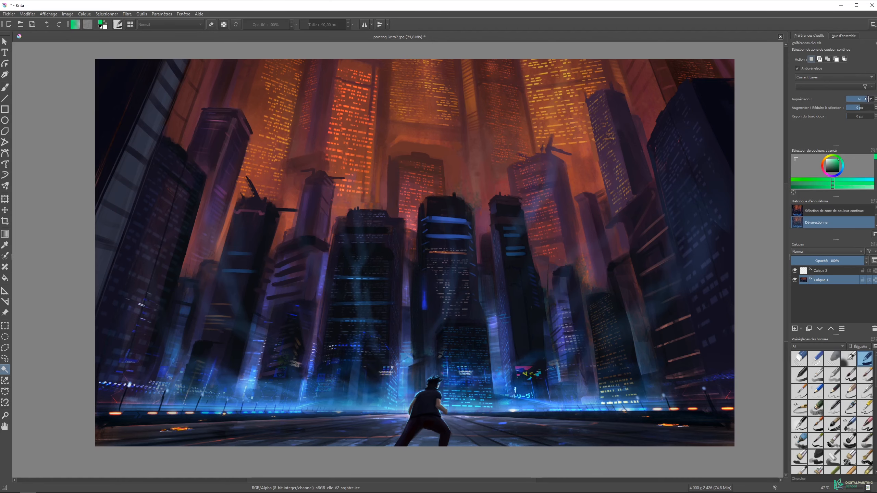
Try contiguous selections in the upper-right part of the painting with a high, then a low fuzziness, deselecting after each
left_click(647, 166)
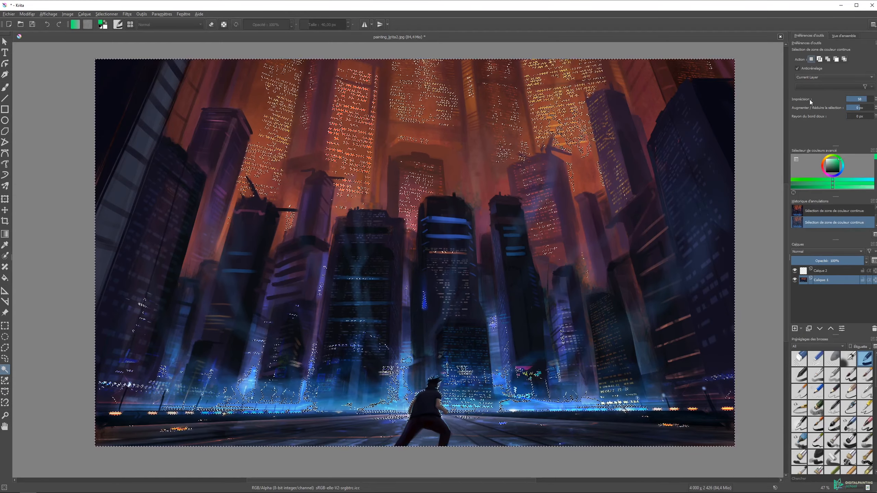
key("ctrl+shift+a")
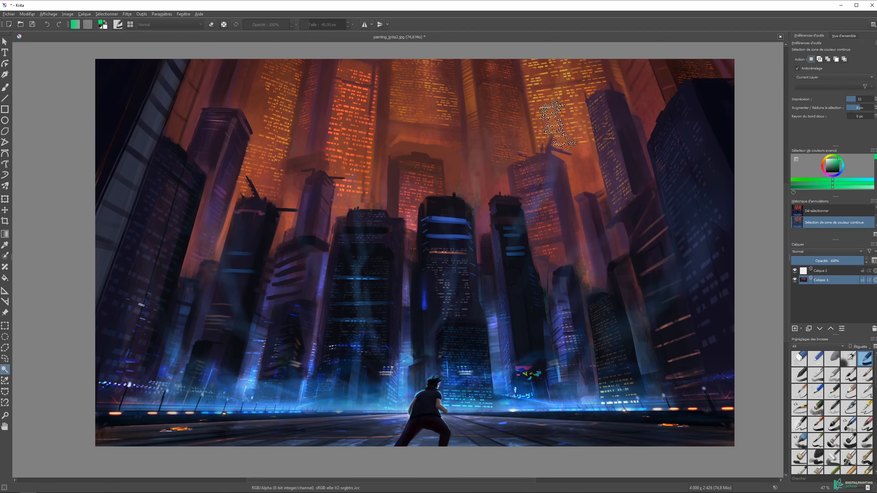
left_click_drag(549, 105, 528, 80)
key("ctrl+shift+a")
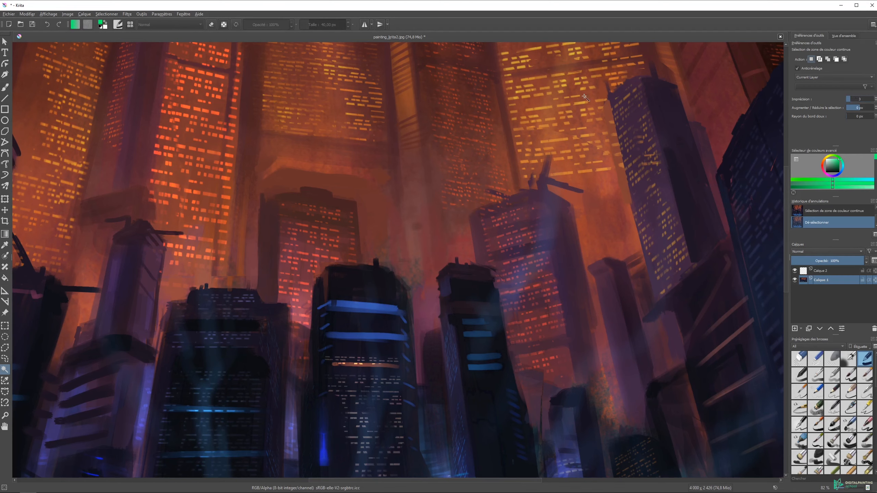
Reselect the orange facade of the upper-right yellow-windowed tower several times, raising the contiguous selection's fuzziness between attempts
left_click(539, 109)
key("ctrl+shift+a")
left_click(543, 108)
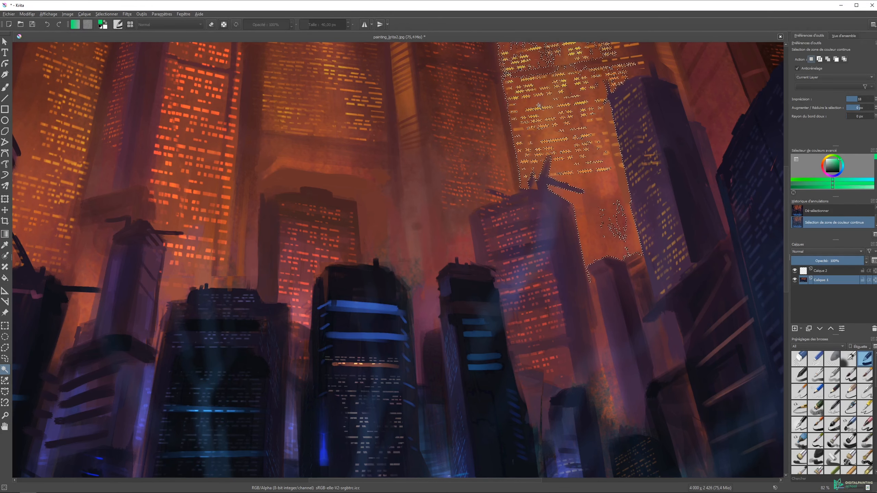
left_click(866, 98)
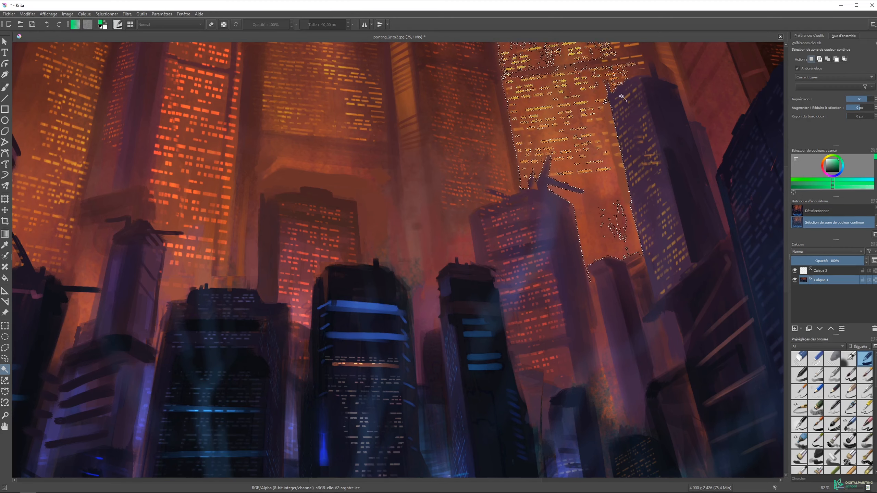
key("ctrl+shift+a")
left_click(542, 109)
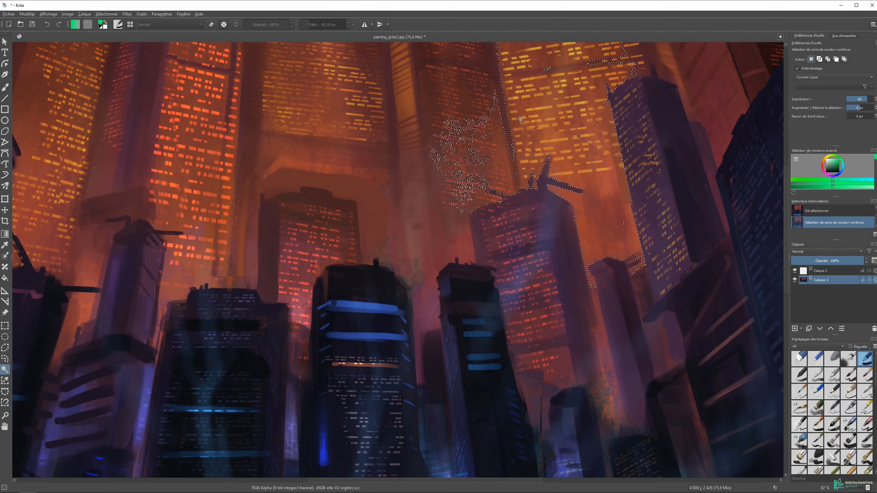
Set the contiguous selection's fuzziness to 100, reselect from the yellow-windowed tower, and clear the selection
left_click_drag(865, 99, 875, 104)
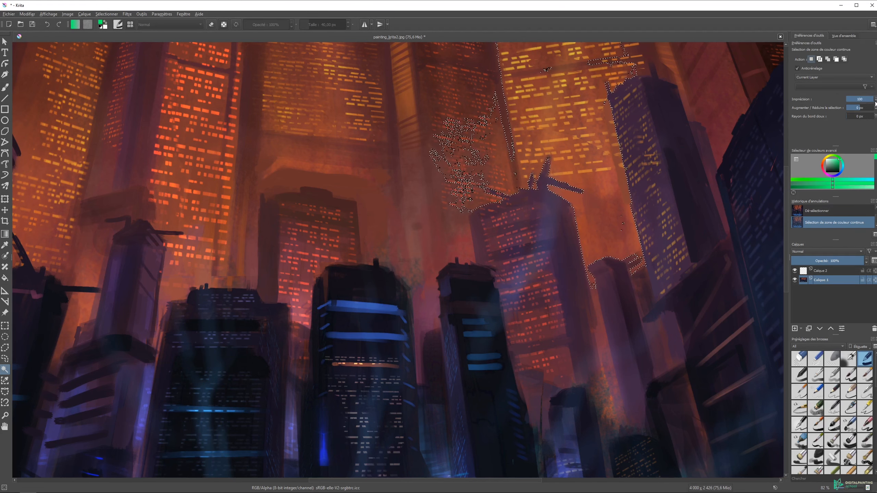
left_click(540, 108)
left_click(453, 310)
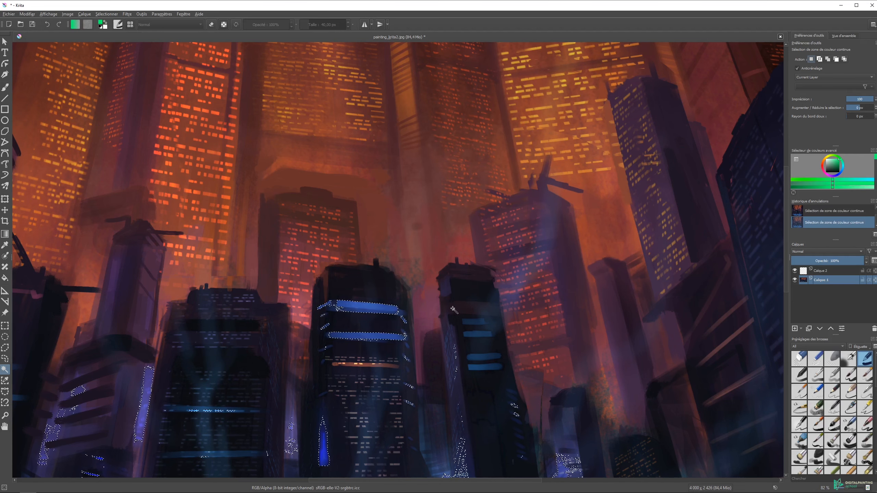
scroll(450, 296, "down", 3)
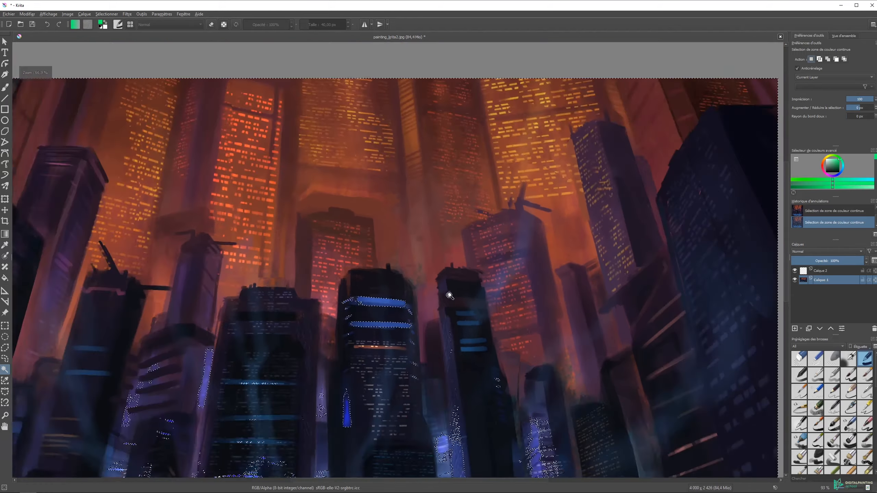
scroll(449, 296, "down", 4)
mouse_move(424, 298)
left_mouse_down()
mouse_move(445, 225)
mouse_move(458, 221)
left_mouse_up()
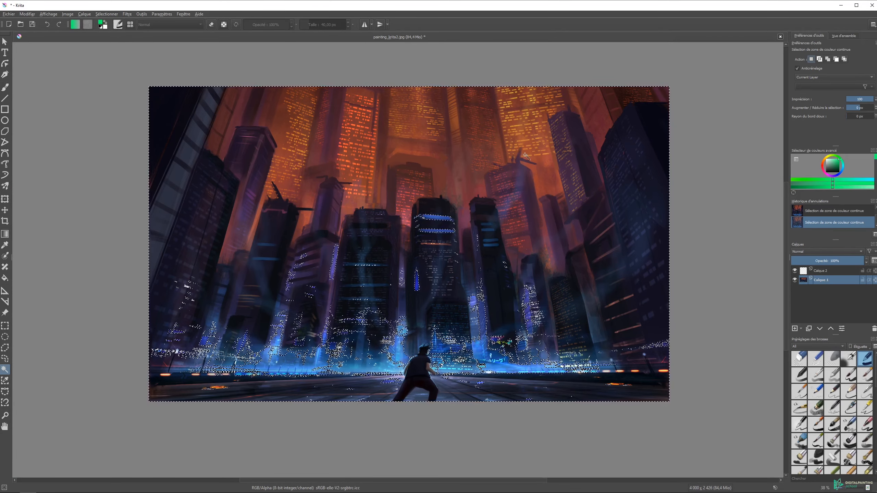
key("ctrl+shift+a")
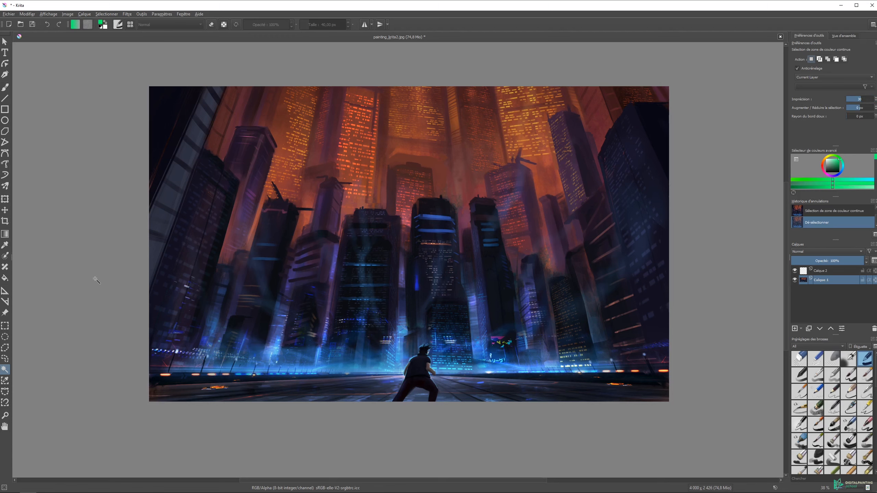
Select similar colors from the reddish tower right of center with the Similar Color Selection tool, reduce its fuzziness, and deselect
left_click(5, 380)
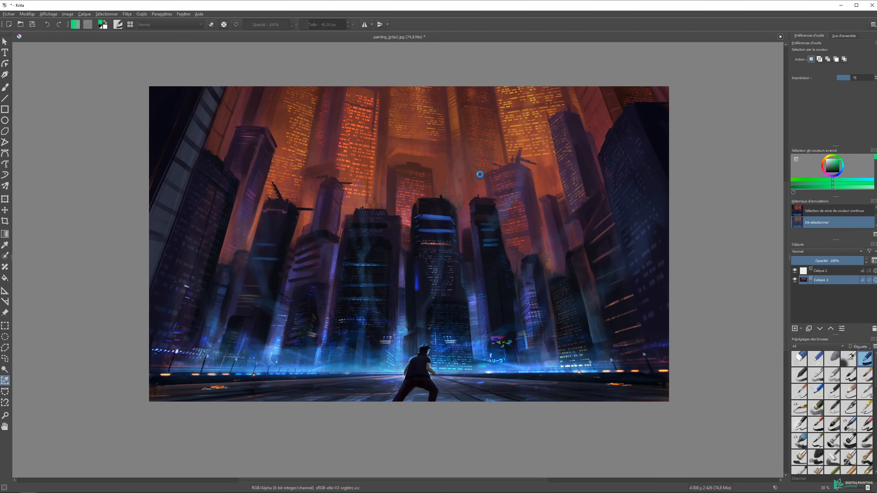
left_click(518, 230)
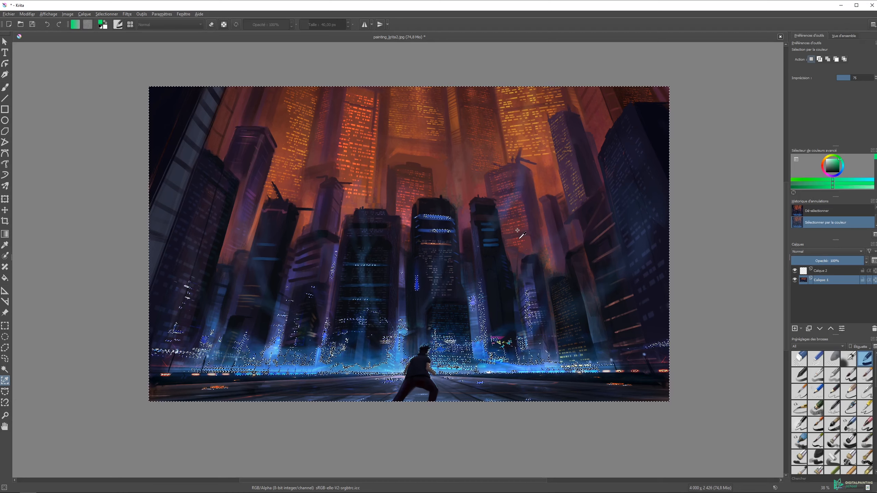
left_click(845, 77)
left_click_drag(845, 77, 844, 77)
key("ctrl+shift+a")
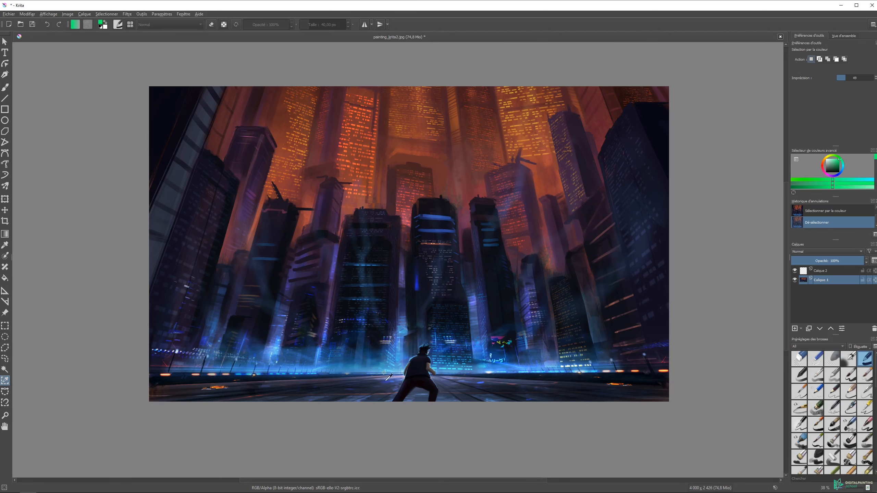
Select similar colors from a purple-blue tower, lower the fuzziness further, select the orange tones of the yellow-windowed tower, and deselect
left_click(314, 289)
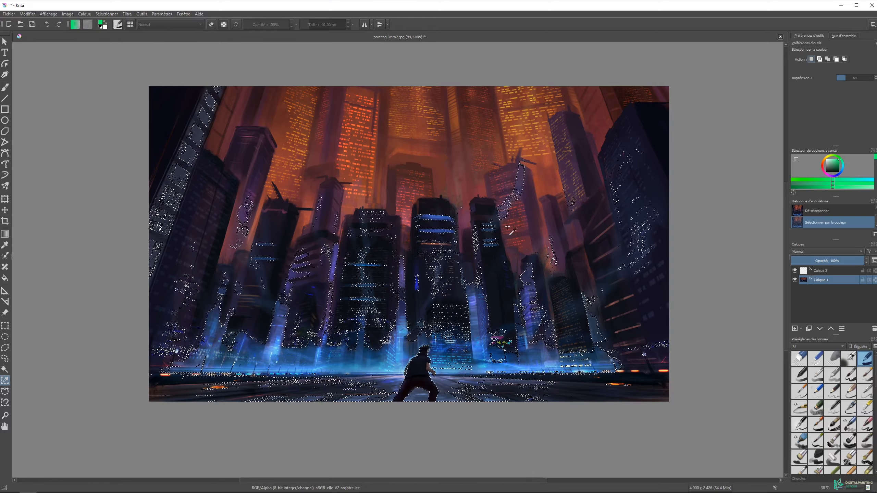
scroll(199, 166, "up", 4)
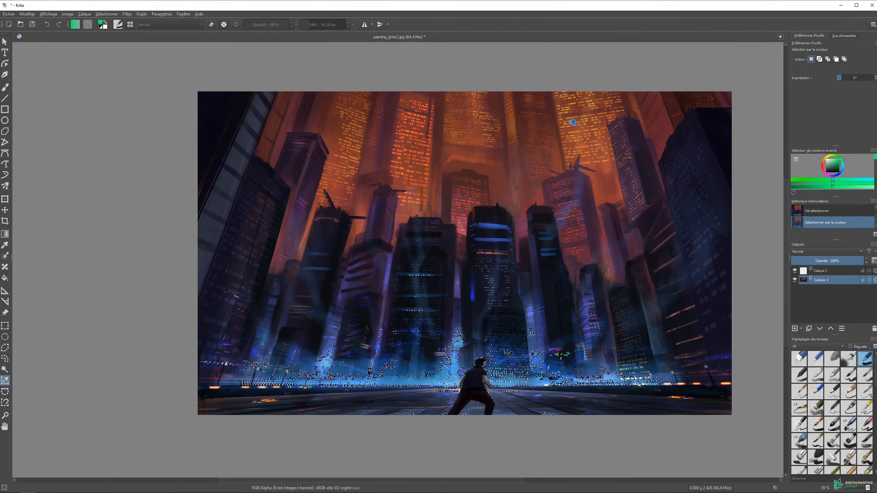
left_click(576, 120)
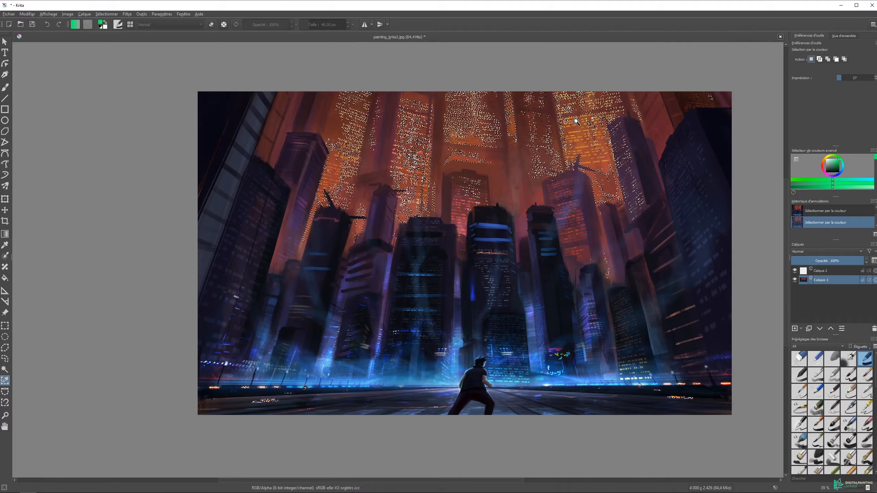
scroll(575, 120, "up", 1)
scroll(565, 112, "up", 2)
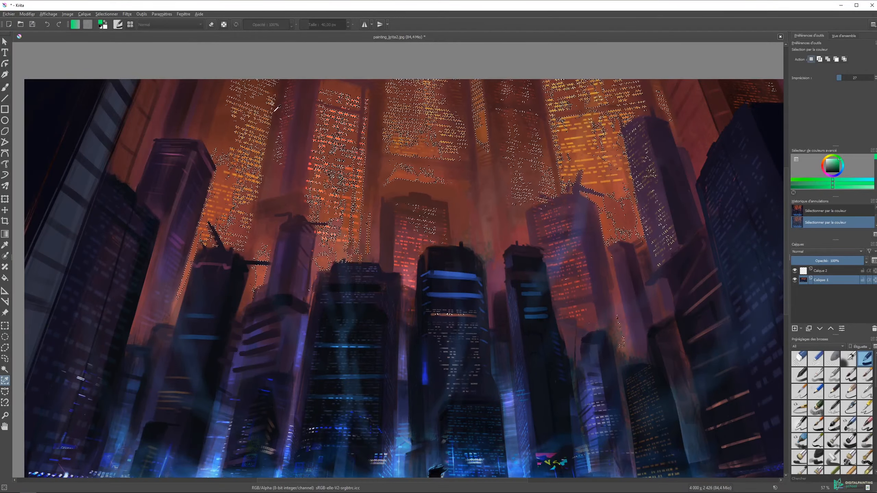
key("ctrl+shift+a")
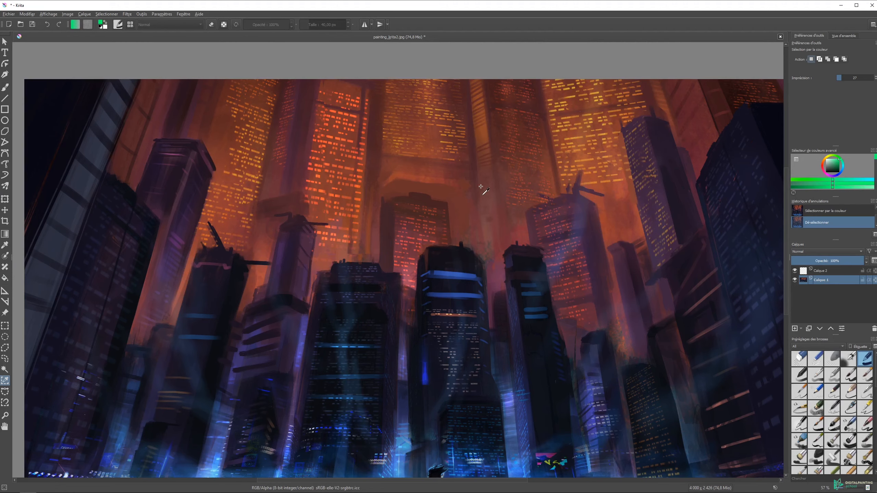
Draw a closed, curved selection over the upper central towers with the Bezier Curve Selection tool
mouse_move(396, 229)
left_mouse_down()
mouse_move(391, 223)
mouse_move(414, 241)
mouse_move(415, 194)
left_mouse_up()
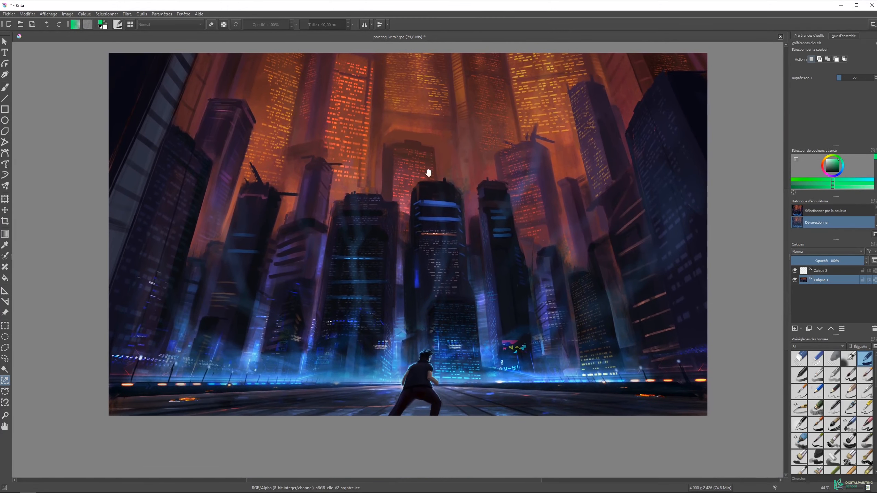
left_click(5, 392)
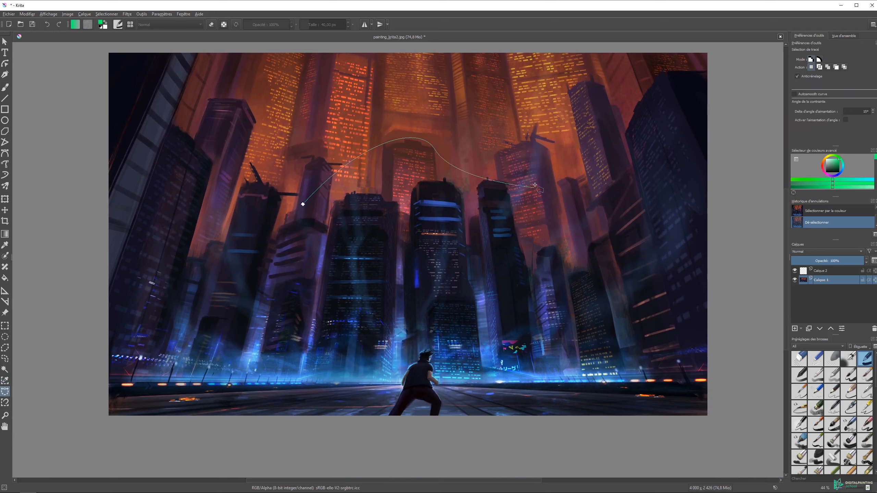
left_click_drag(252, 153, 240, 188)
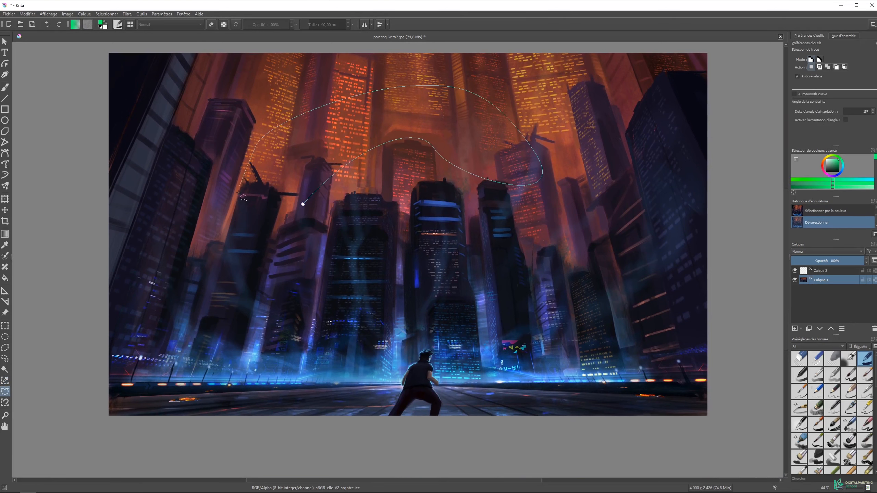
left_click(303, 204)
Replace it with a closed, self-crossing Bezier selection over the towers right of center
left_click_drag(576, 147, 739, 195)
left_click_drag(518, 243, 539, 319)
left_click_drag(587, 279, 611, 245)
left_click(576, 147)
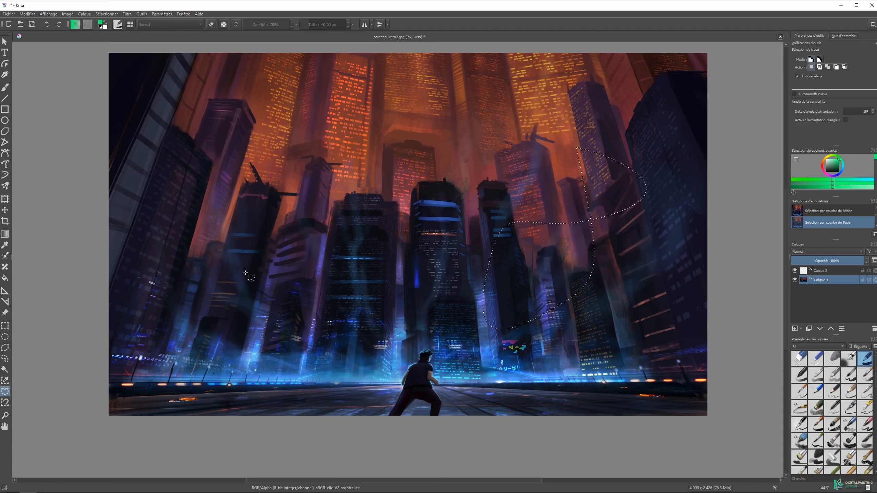
Trace a closed magnetic selection around the reddish tower above the center, complete it, and deselect everything
left_click(5, 402)
mouse_move(352, 165)
left_mouse_down()
mouse_move(392, 122)
mouse_move(477, 178)
left_mouse_up()
left_click(410, 174)
left_click(372, 218)
left_click(351, 164)
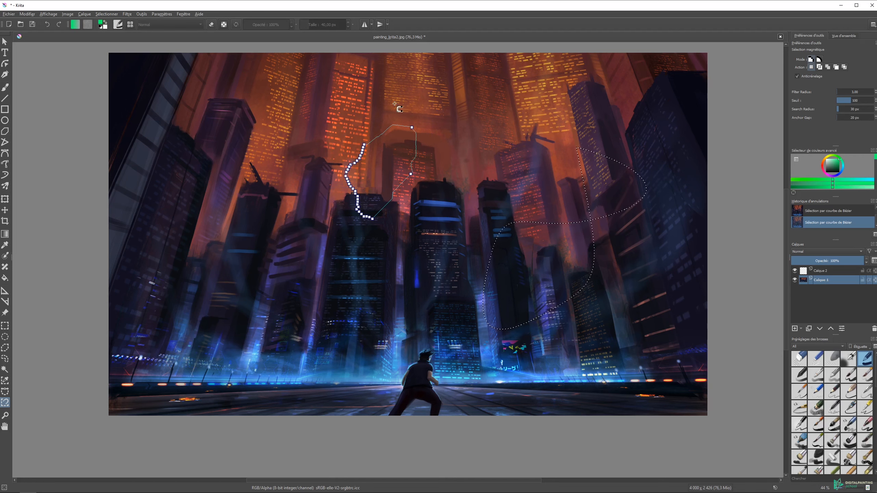
key("Return")
key("ctrl+shift+a")
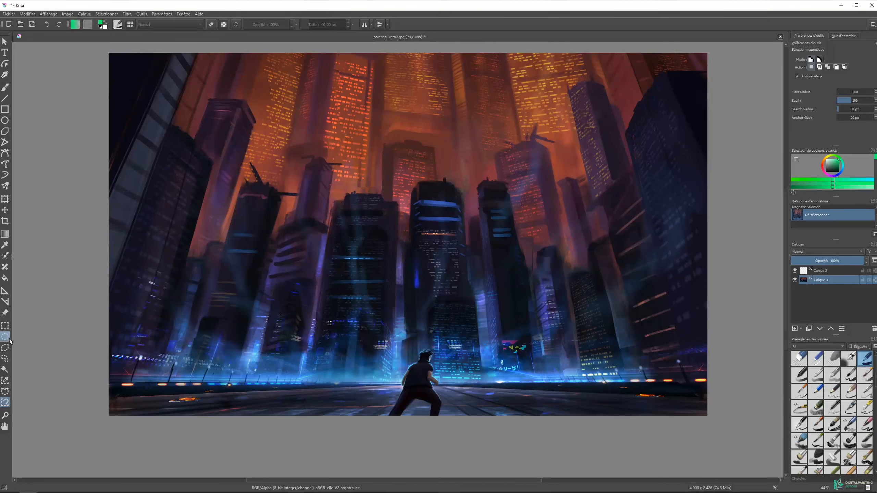
Outline the blue-lit central tower behind the figure with a closed polygonal selection
left_click(5, 347)
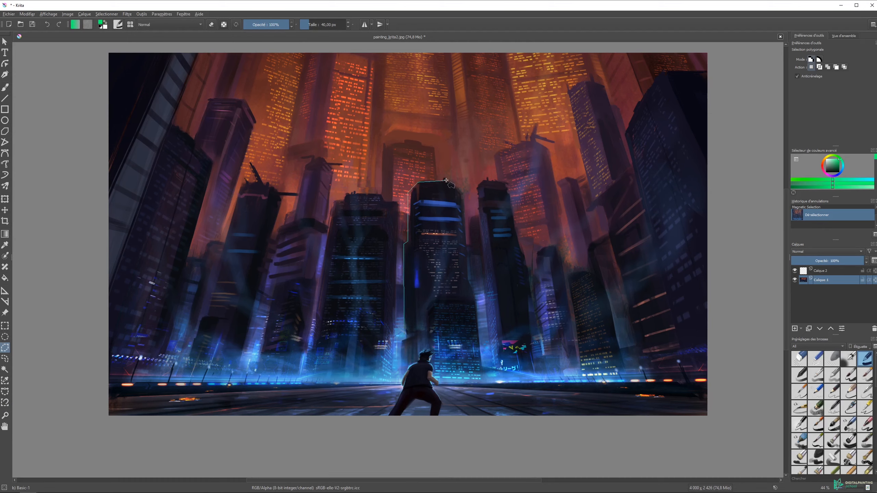
left_click(480, 381)
double_click(404, 335)
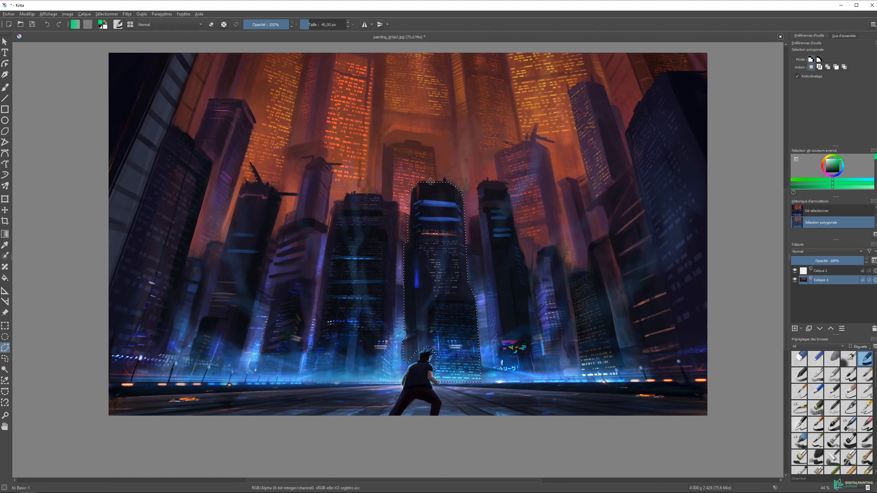
Copy the selected central tower to a new layer and deselect everything
right_click(438, 195)
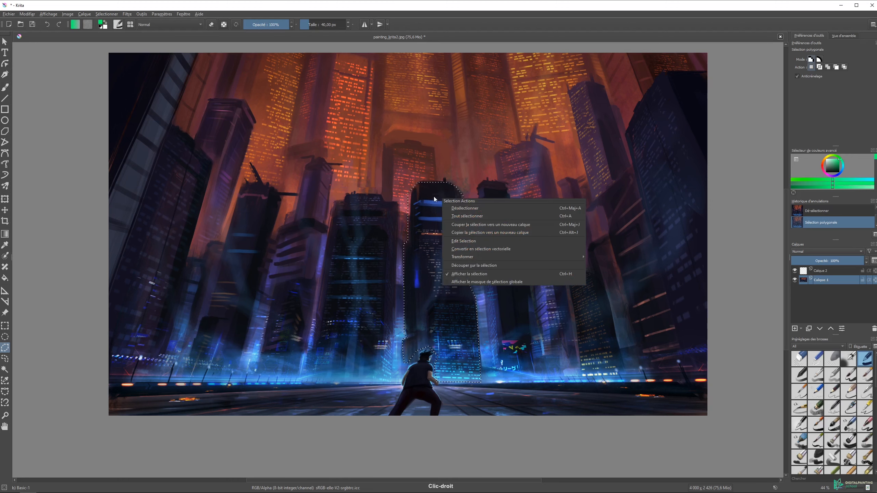
left_click(470, 234)
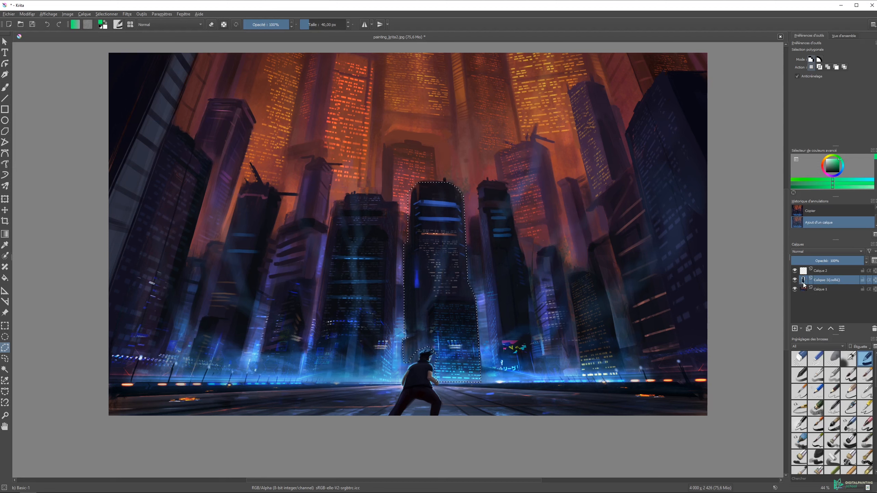
key("ctrl+shift+a")
Move the copied tower up to the right, then shift it left over the towers left of center with the Move tool
left_click(6, 210)
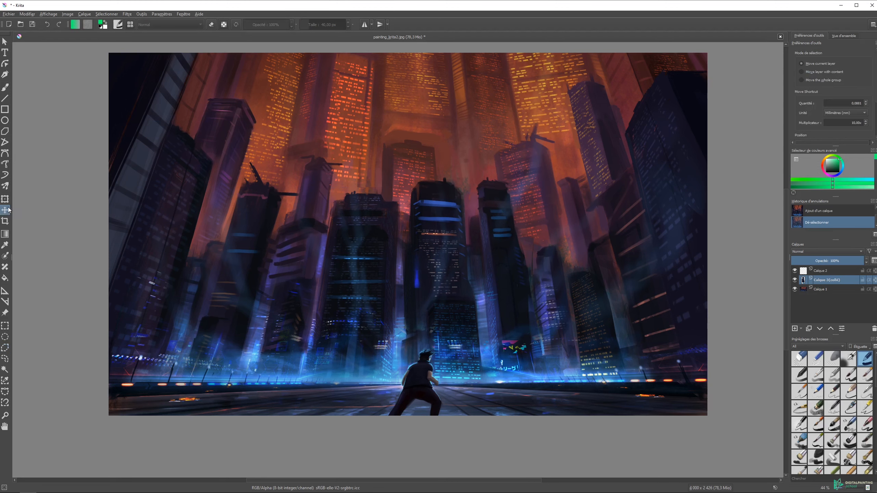
left_click_drag(445, 224, 497, 148)
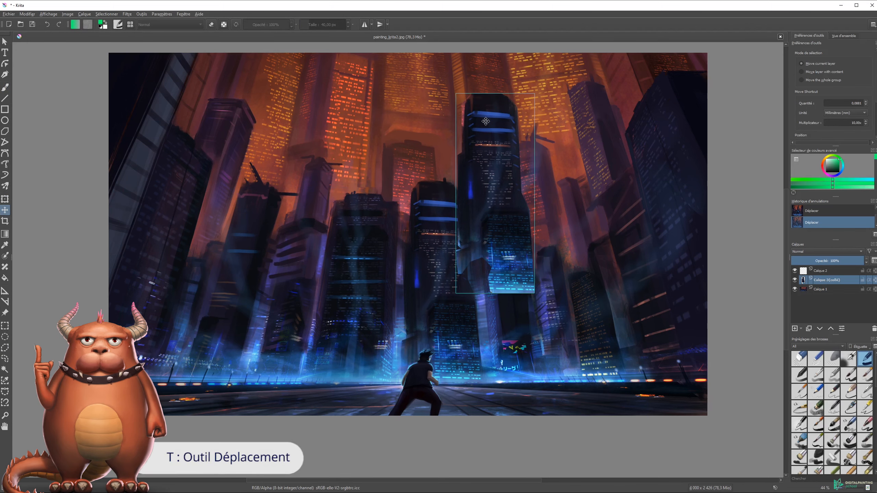
key("b")
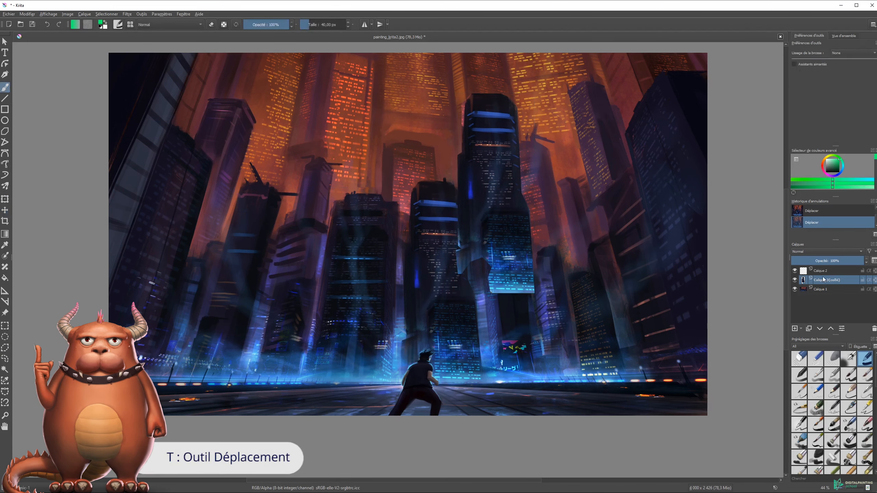
key("t")
mouse_move(490, 148)
left_mouse_down()
mouse_move(373, 144)
mouse_move(475, 160)
mouse_move(517, 178)
mouse_move(563, 176)
mouse_move(409, 168)
mouse_move(356, 149)
mouse_move(497, 157)
mouse_move(326, 141)
mouse_move(511, 159)
mouse_move(381, 136)
mouse_move(393, 131)
left_mouse_up()
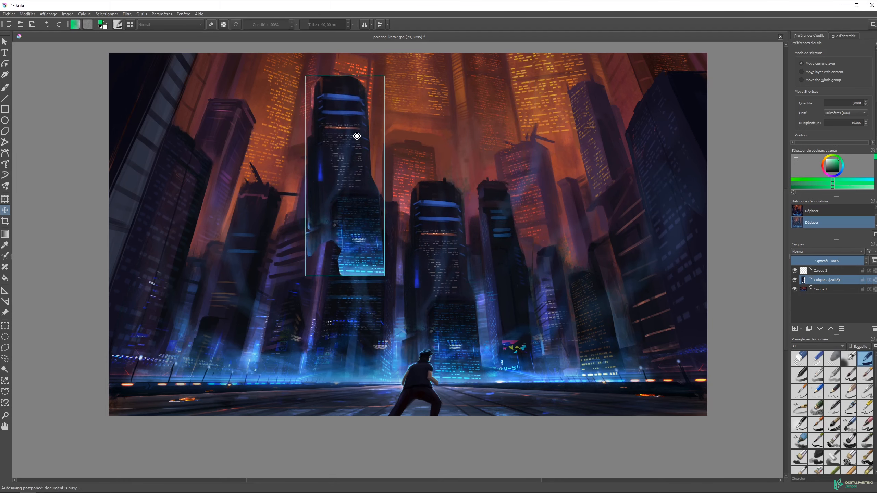
Try resizing and distorting the tower copy from its corner and side handles with the free transform
left_click(5, 200)
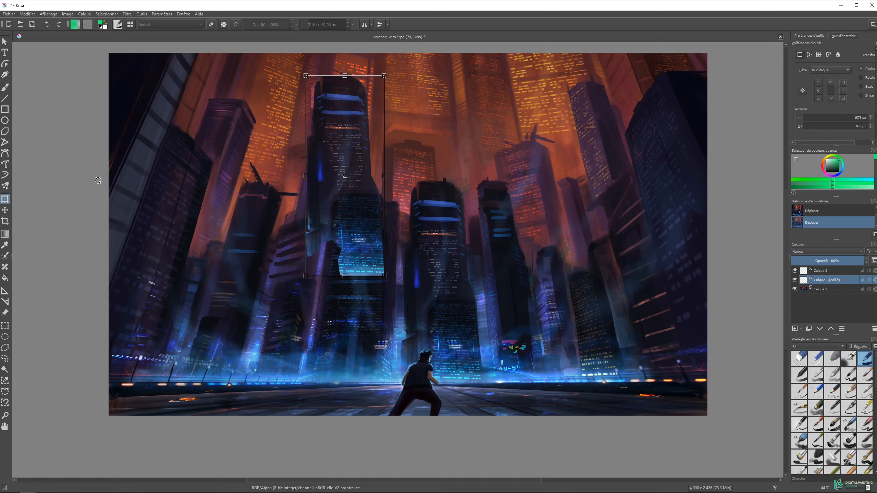
left_click(9, 90)
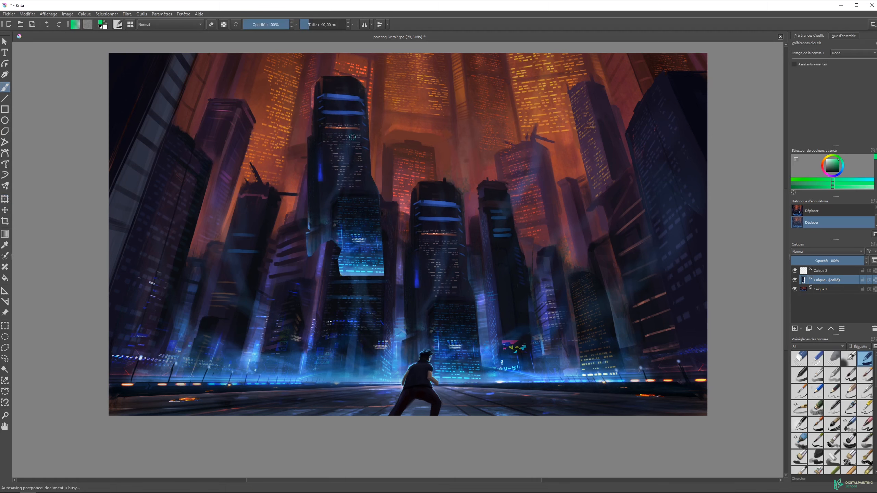
key("ctrl+t")
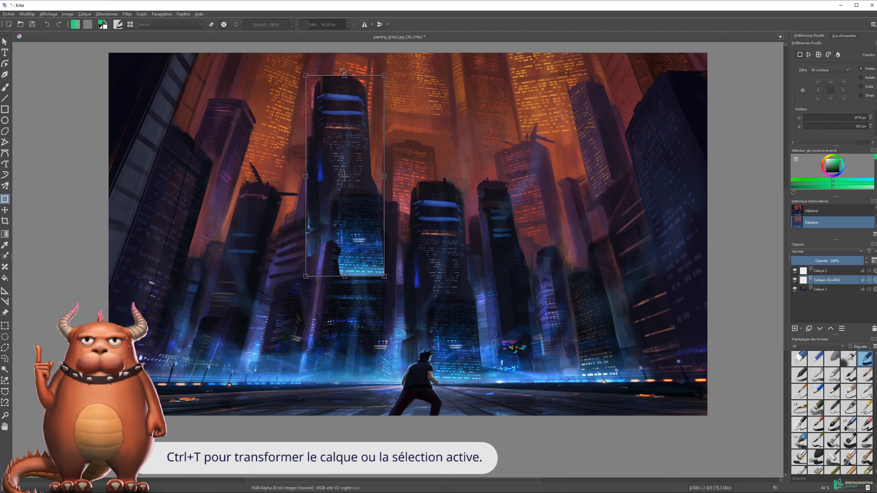
left_click_drag(306, 75, 250, 111)
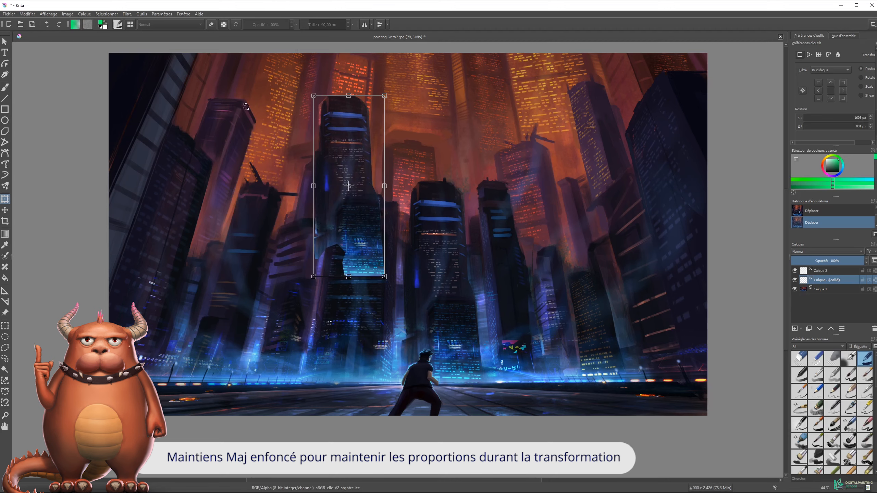
key("Return")
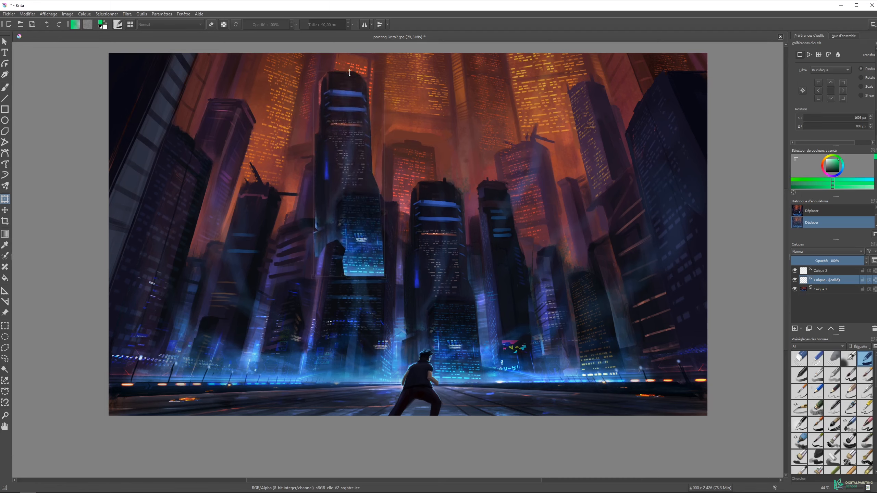
left_click_drag(385, 185, 384, 154)
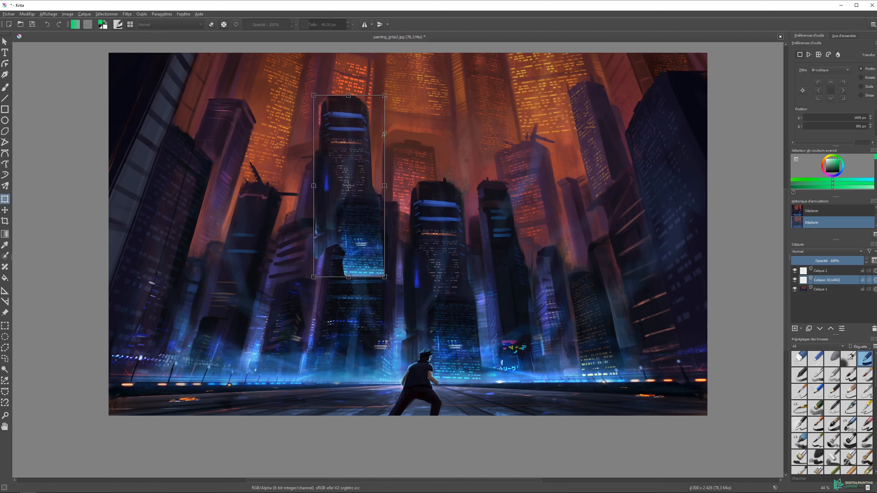
mouse_move(384, 125)
left_mouse_down()
mouse_move(378, 152)
mouse_move(371, 137)
mouse_move(385, 138)
left_mouse_up()
Enlarge the tool options area, try a perspective transform that shifts the tower copy's corners, and cancel it
left_click_drag(833, 146, 828, 199)
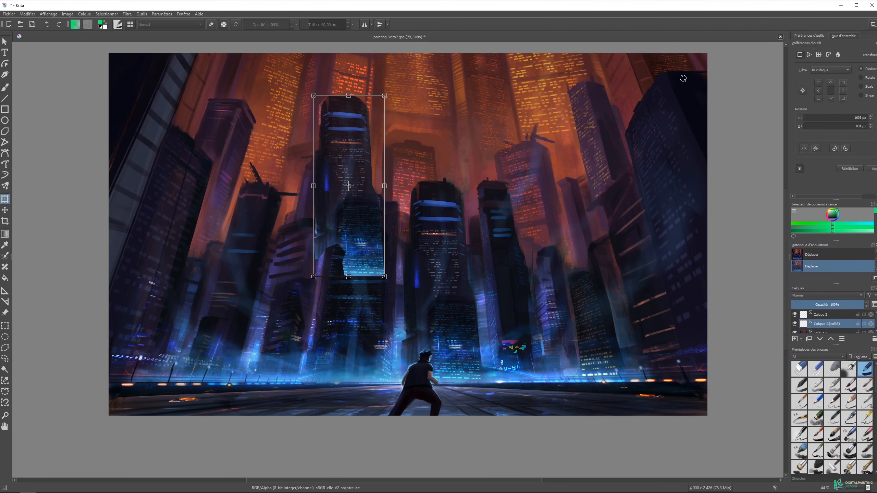
left_click(809, 55)
mouse_move(384, 75)
left_mouse_down()
mouse_move(374, 93)
mouse_move(426, 91)
mouse_move(381, 79)
left_mouse_up()
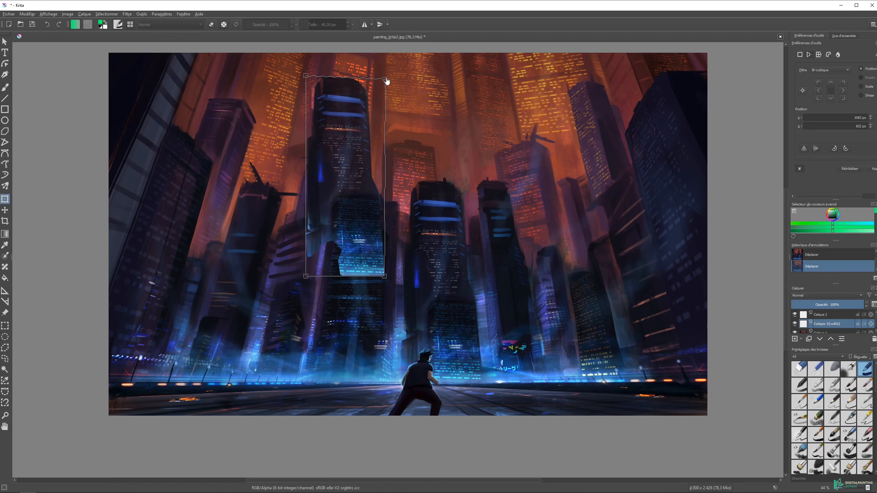
mouse_move(307, 76)
left_mouse_down()
mouse_move(254, 88)
mouse_move(320, 72)
left_mouse_up()
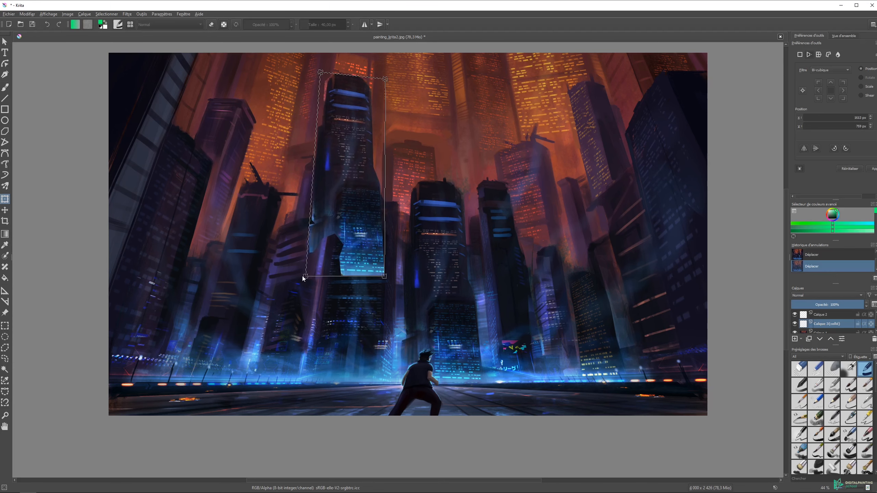
left_click_drag(306, 279, 361, 283)
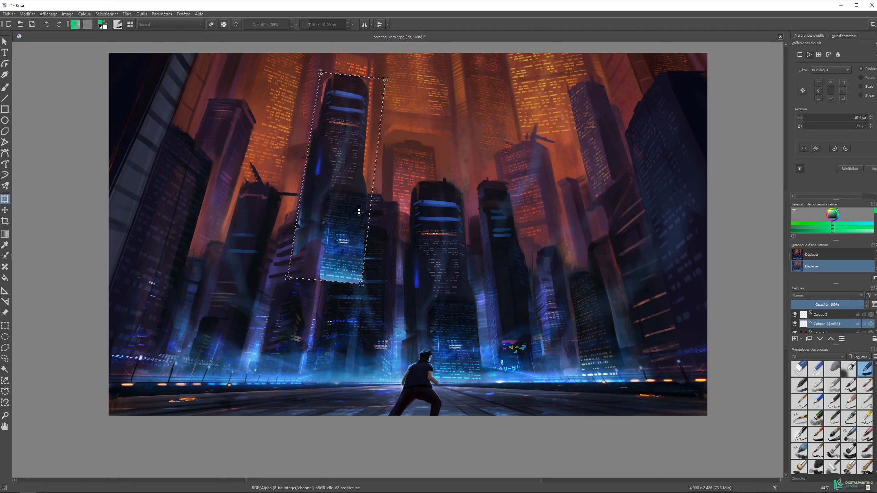
left_click_drag(324, 74, 328, 76)
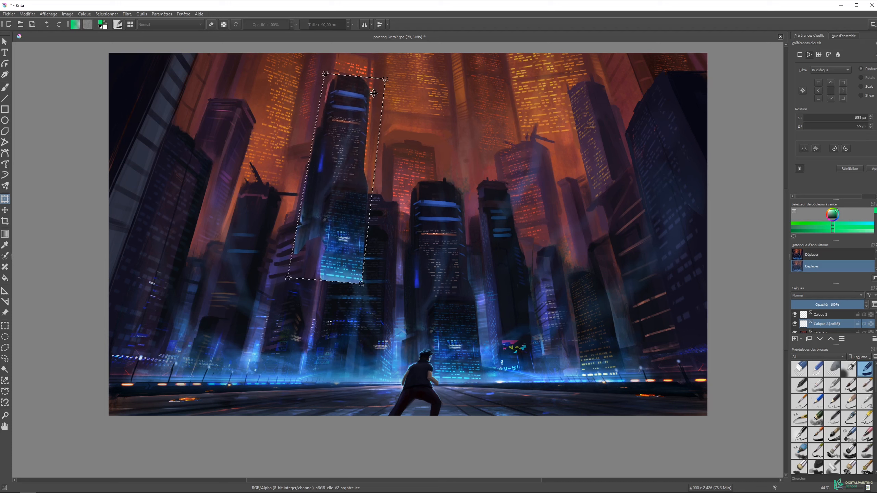
key("Escape")
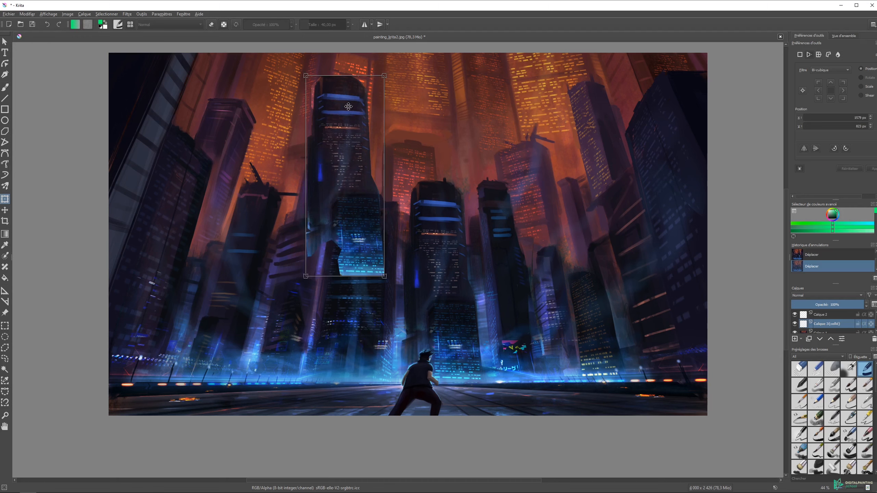
Switch back to free transform, try a slight corner resize of the tower copy, and undo it
right_click(358, 105)
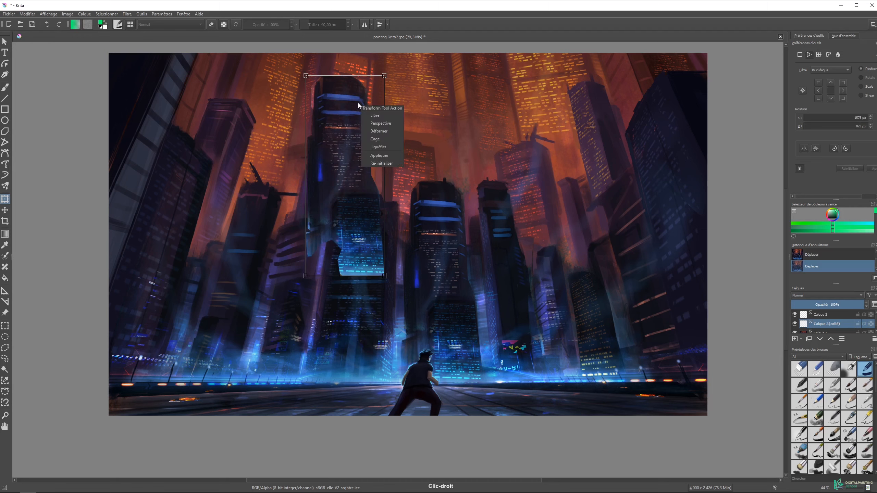
left_click(376, 116)
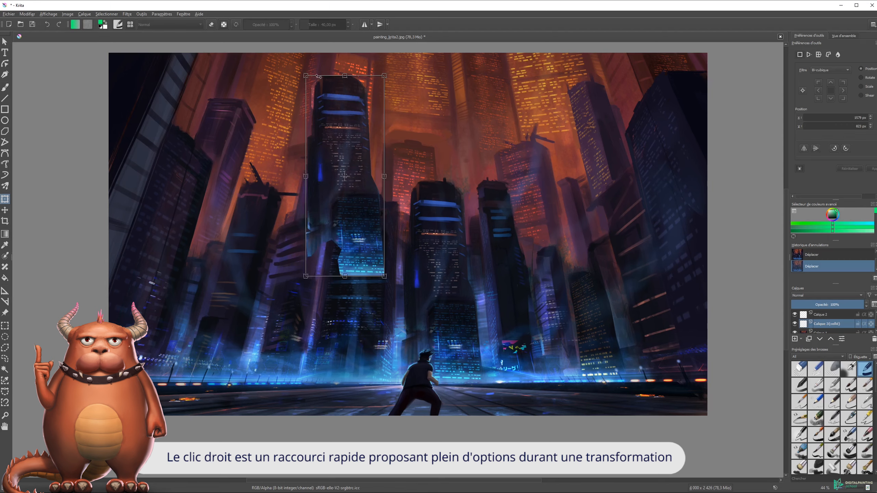
mouse_move(306, 75)
left_mouse_down()
mouse_move(276, 91)
mouse_move(288, 80)
mouse_move(300, 85)
left_mouse_up()
key("ctrl+z")
Try the Warp transform on the tower copy, spreading its lower corners outward and pulling the top middle anchor down
right_click(328, 98)
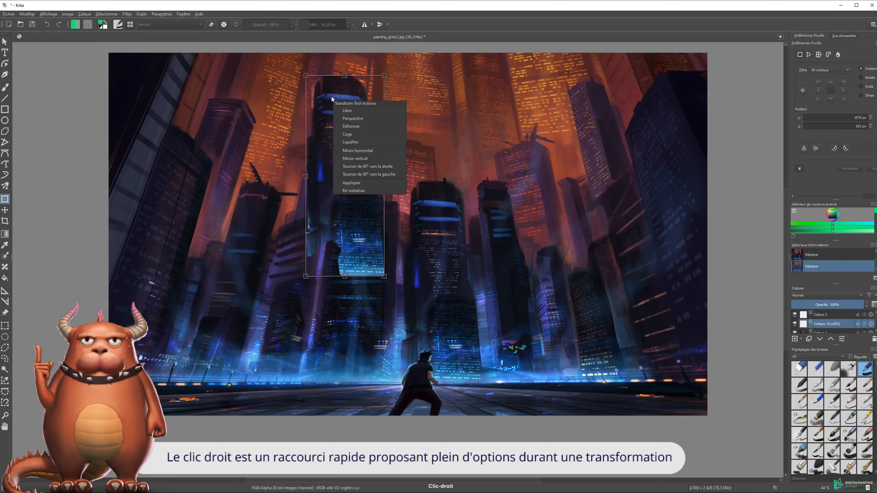
left_click(354, 120)
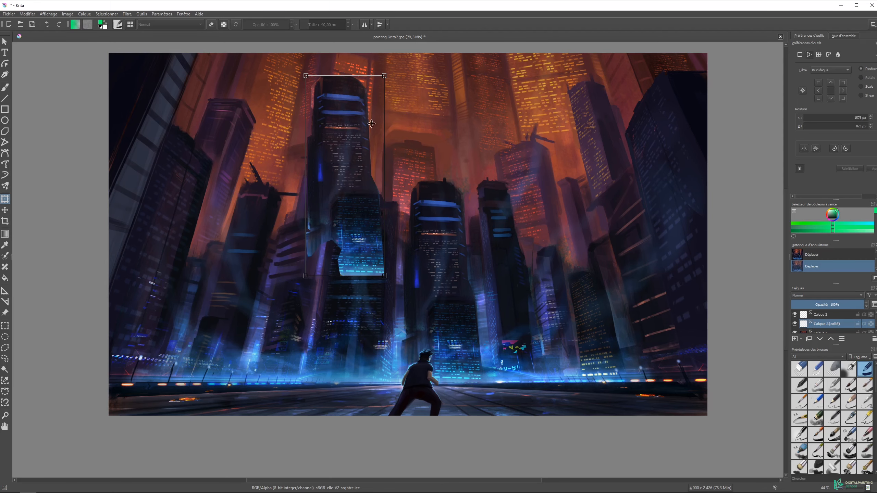
right_click(350, 107)
left_click(368, 138)
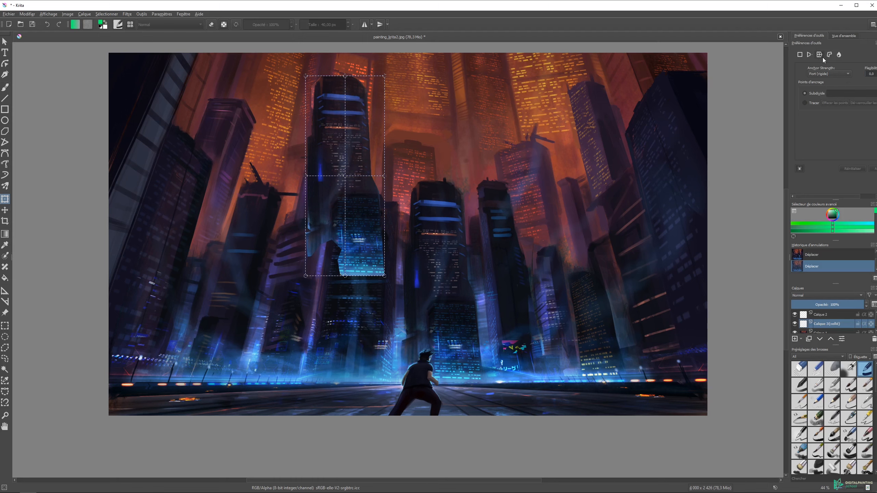
mouse_move(385, 78)
left_mouse_down()
mouse_move(386, 121)
mouse_move(474, 131)
mouse_move(541, 68)
mouse_move(384, 80)
left_mouse_up()
left_click_drag(306, 276, 258, 297)
left_click_drag(362, 238, 368, 259)
left_click_drag(391, 298, 416, 300)
left_click_drag(312, 98, 352, 117)
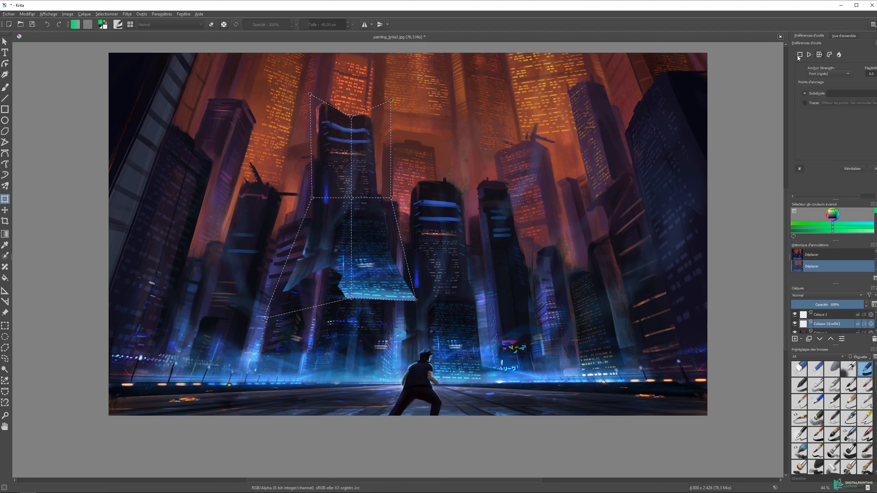
Set the warp grid to 6 subdivisions and try bending the tower copy's upper part with its anchor points
left_click_drag(789, 54, 759, 54)
left_click(865, 91)
left_click(866, 91)
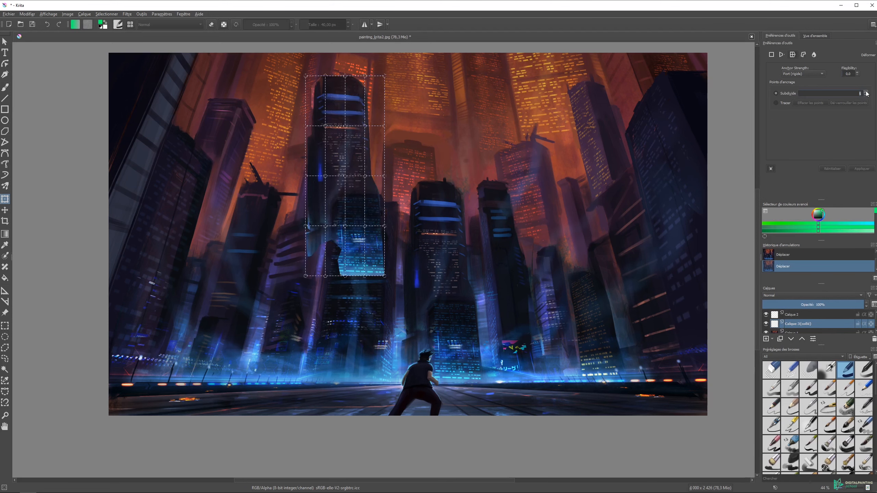
left_click(865, 92)
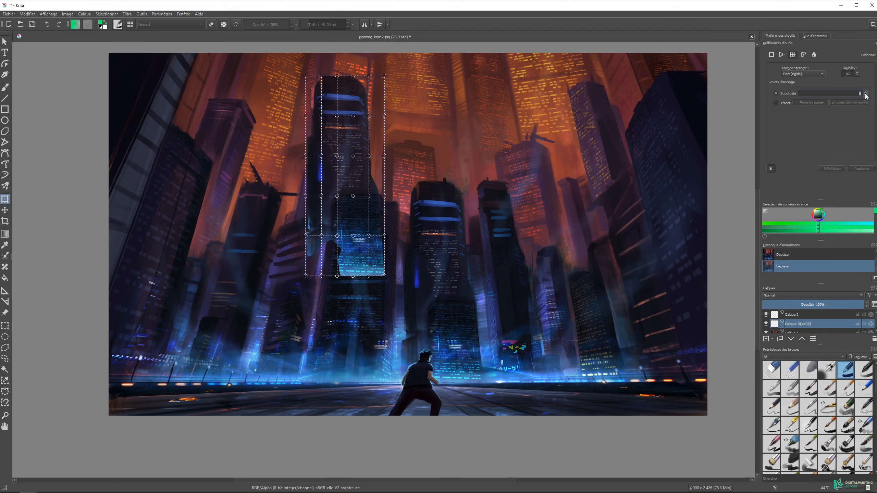
left_click_drag(370, 224, 390, 247)
left_click_drag(405, 178, 374, 198)
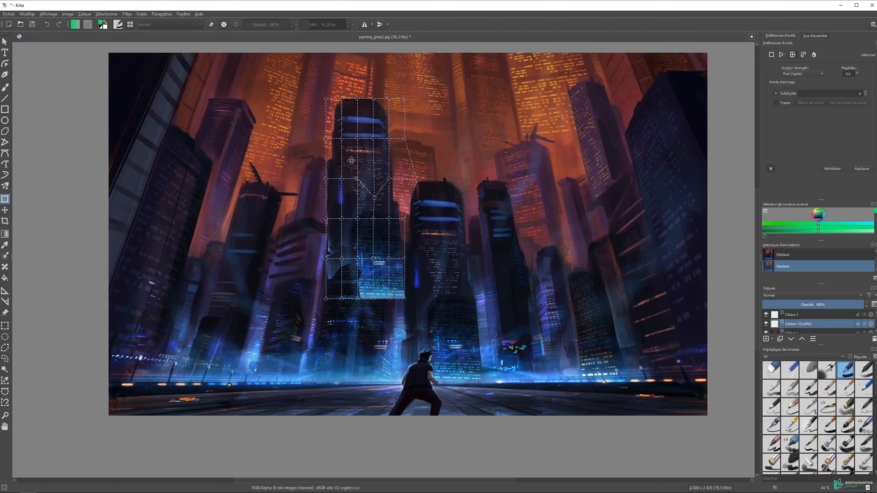
left_click_drag(342, 138, 368, 151)
left_click_drag(379, 104, 360, 101)
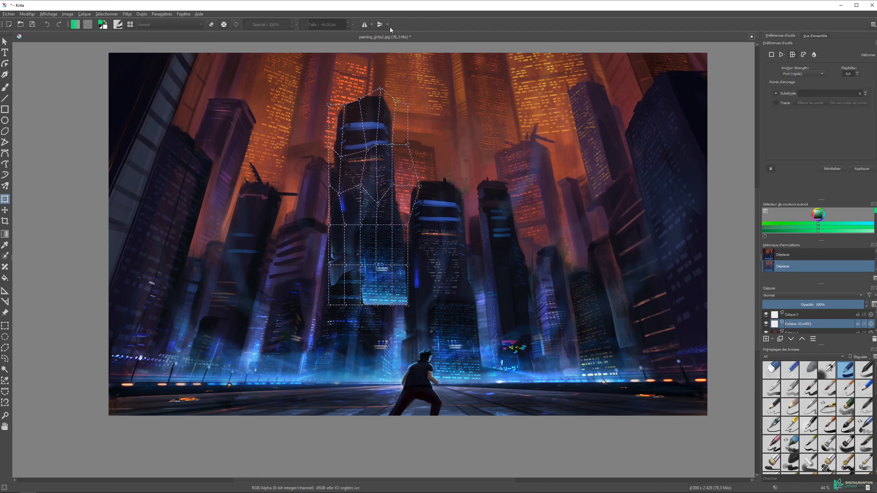
Draw a Cage transform around the right part of the tower copy and try deforming it by moving the cage and its points
left_click(804, 54)
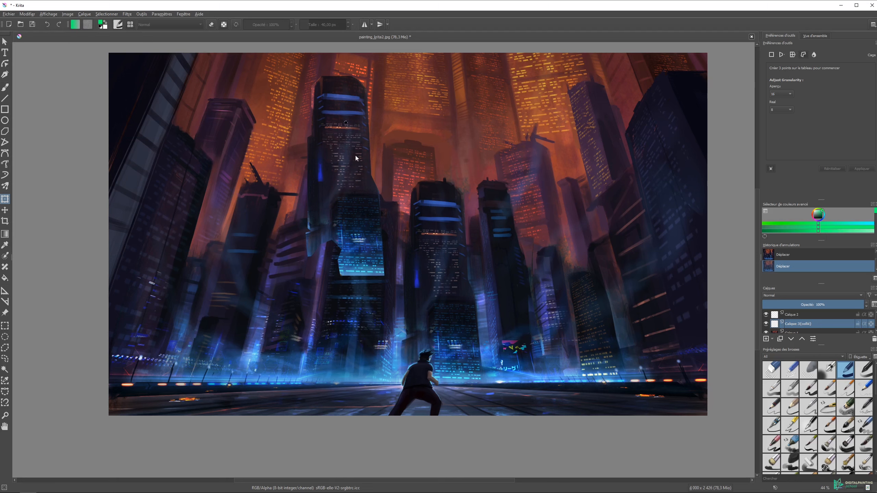
left_click(372, 258)
left_click(368, 90)
left_click(346, 123)
mouse_move(346, 123)
left_mouse_down()
mouse_move(324, 118)
mouse_move(342, 137)
left_mouse_up()
left_click_drag(376, 160, 386, 162)
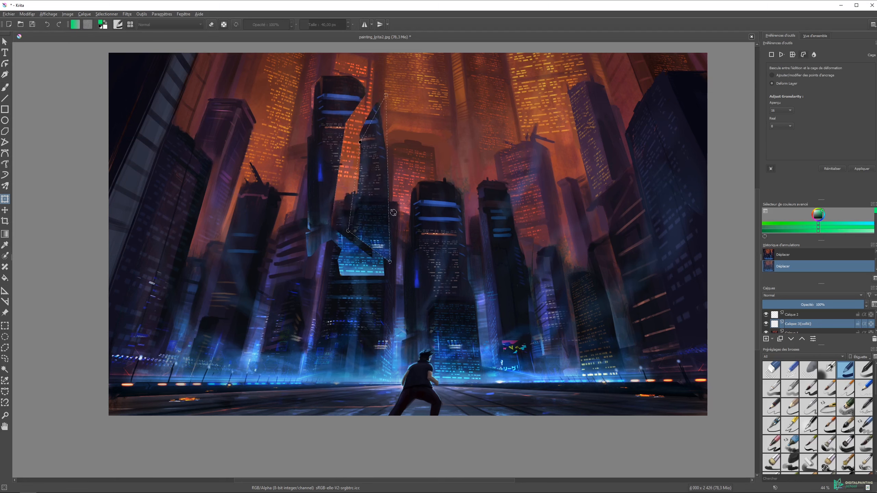
left_click_drag(389, 261, 380, 261)
left_click_drag(348, 231, 328, 216)
key("Return")
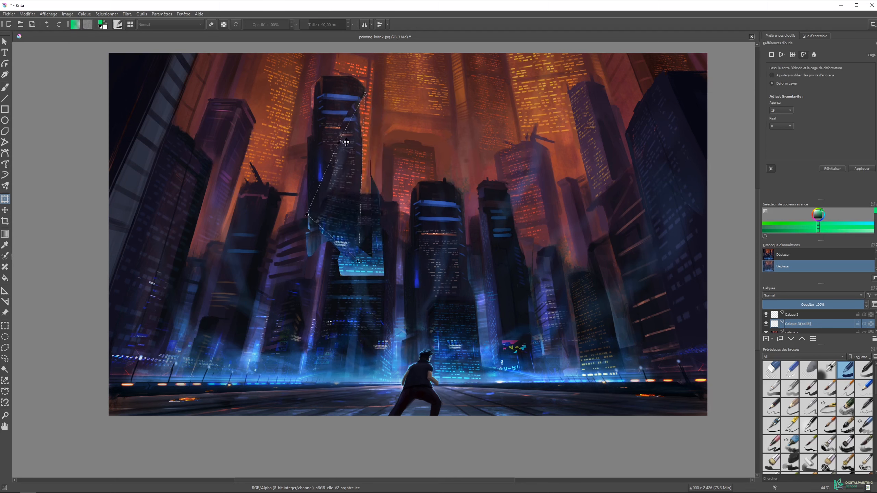
Push the tower copy's left side outward with the Liquify transform and browse further down the brush presets
left_click(817, 55)
mouse_move(358, 171)
left_mouse_down()
mouse_move(376, 90)
mouse_move(322, 102)
mouse_move(293, 96)
mouse_move(321, 143)
mouse_move(299, 145)
mouse_move(310, 179)
mouse_move(301, 204)
mouse_move(339, 203)
mouse_move(301, 185)
mouse_move(334, 189)
mouse_move(309, 170)
left_mouse_up()
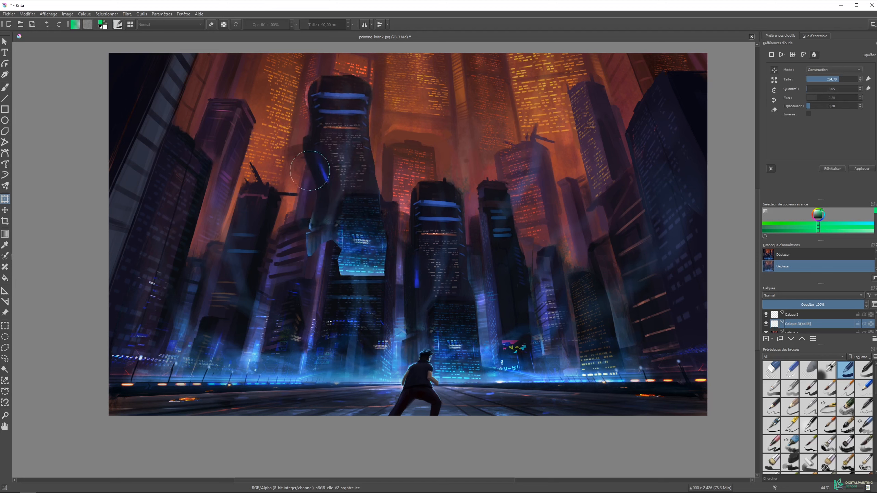
scroll(821, 423, "down", 5)
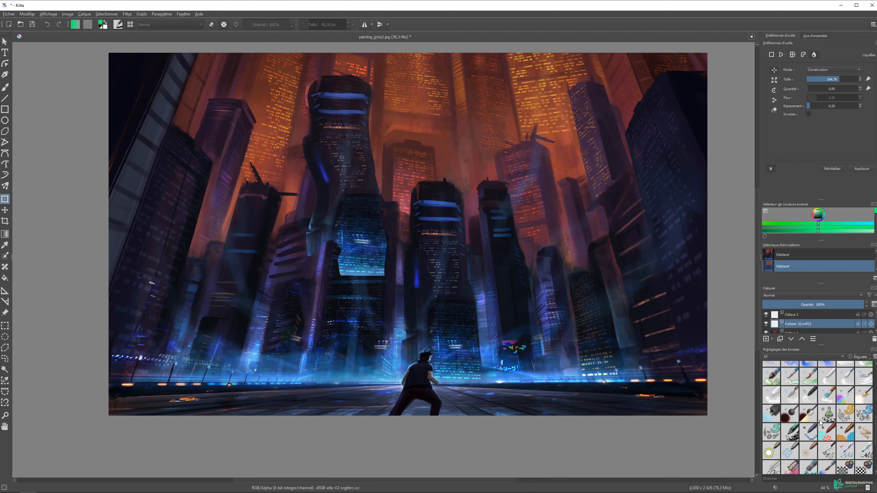
Try pushing both sides of the tower copy with Liquify, using a larger, stronger brush for the left side, and undo the distortion
scroll(870, 422, "up", 8)
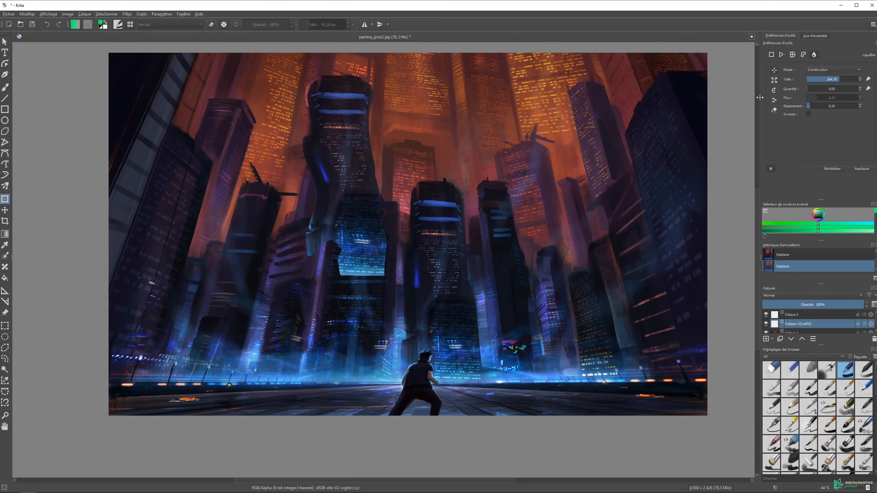
mouse_move(359, 166)
left_mouse_down()
mouse_move(404, 168)
mouse_move(393, 179)
mouse_move(363, 179)
mouse_move(404, 178)
mouse_move(361, 142)
mouse_move(333, 140)
mouse_move(364, 161)
mouse_move(390, 154)
mouse_move(336, 134)
mouse_move(404, 131)
mouse_move(385, 130)
mouse_move(392, 162)
left_mouse_up()
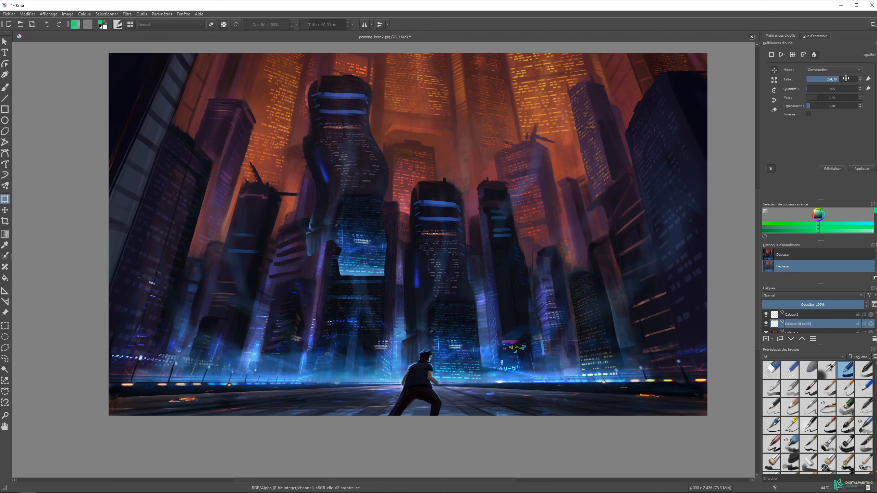
left_click_drag(843, 80, 849, 80)
mouse_move(317, 154)
left_mouse_down()
mouse_move(288, 157)
mouse_move(327, 156)
mouse_move(334, 163)
mouse_move(322, 173)
mouse_move(307, 161)
mouse_move(331, 146)
mouse_move(337, 168)
mouse_move(313, 153)
mouse_move(366, 164)
left_mouse_up()
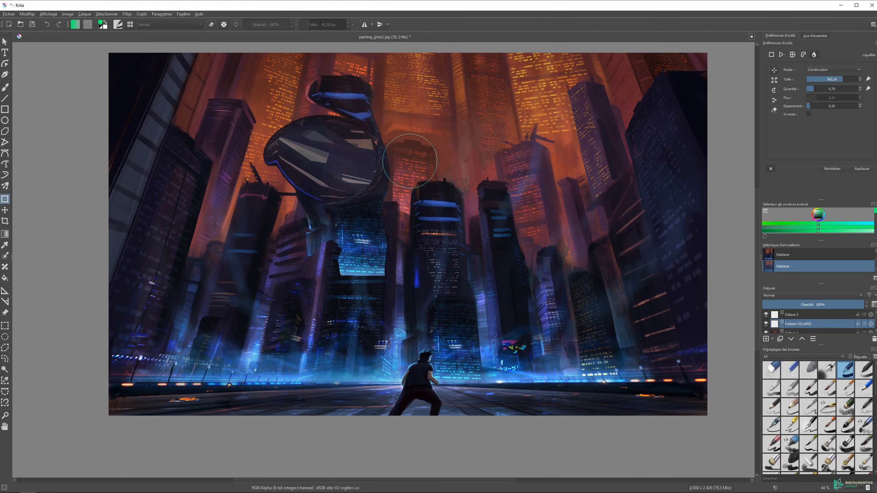
key("ctrl+z")
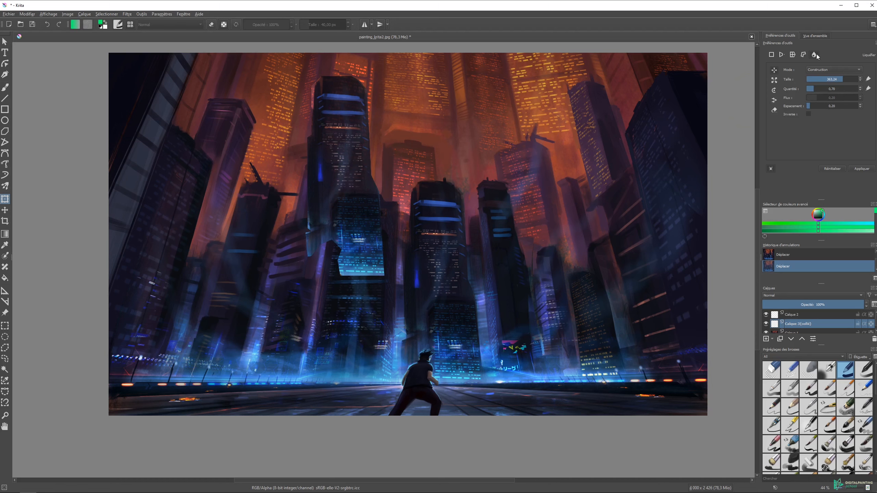
Switch the tower copy's transform mode to Warp and Perspective and apply the transform
left_click(792, 55)
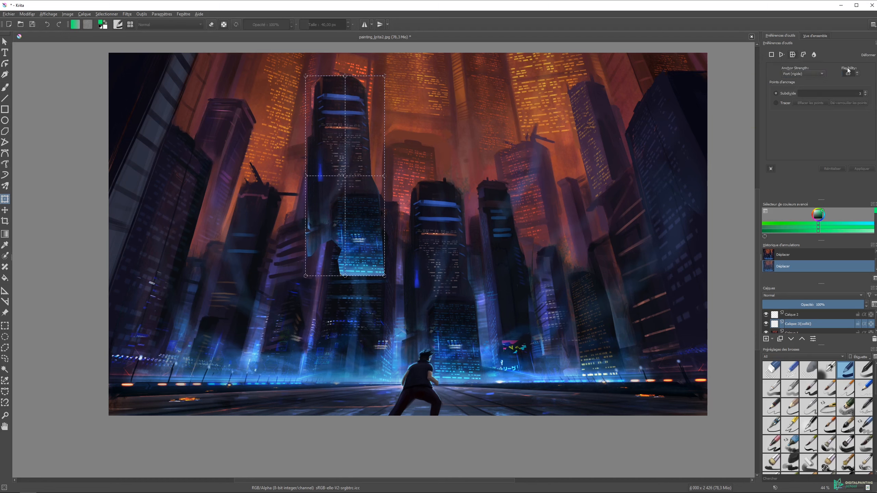
left_click(782, 56)
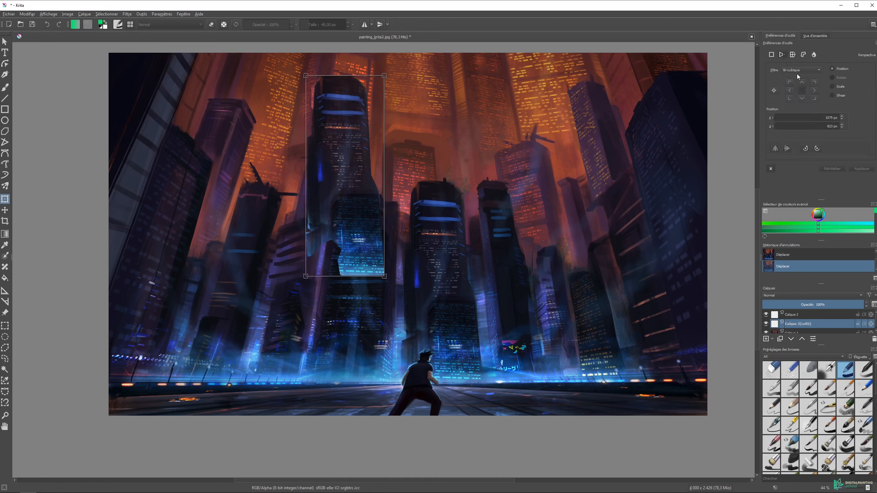
right_click(360, 138)
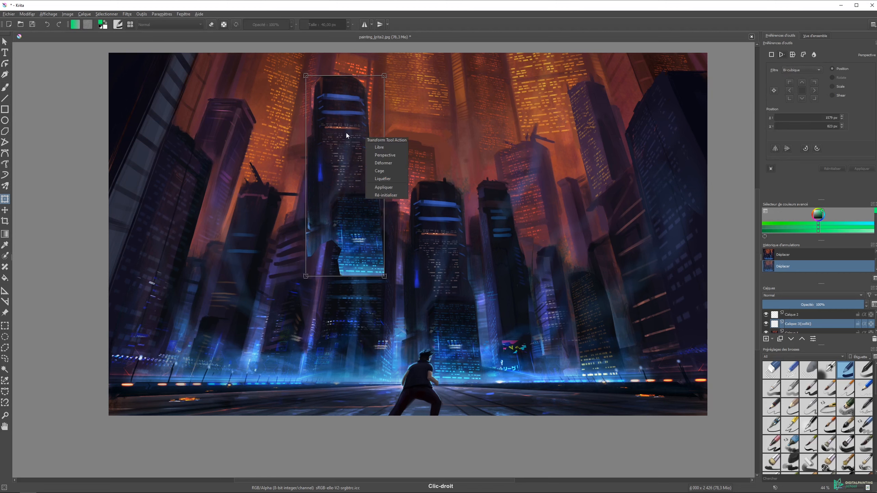
left_click(383, 187)
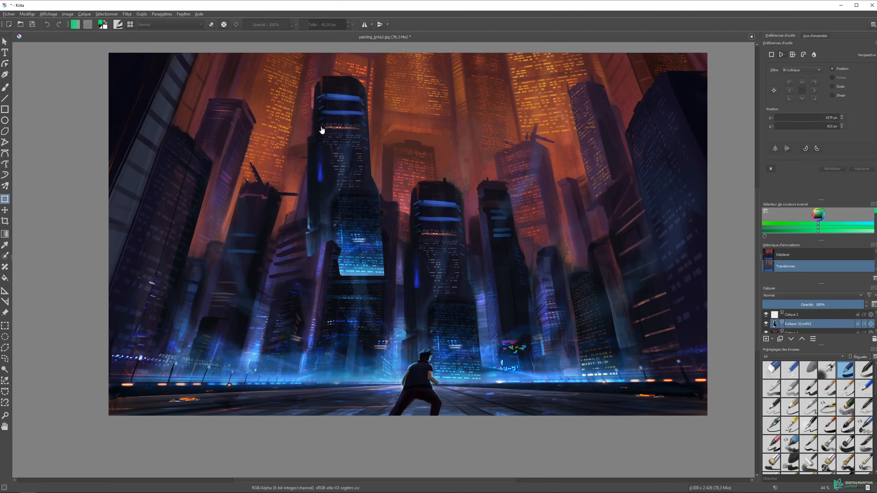
Start a Free transform on the tower copy and mirror it horizontally
right_click(343, 143)
left_click(361, 155)
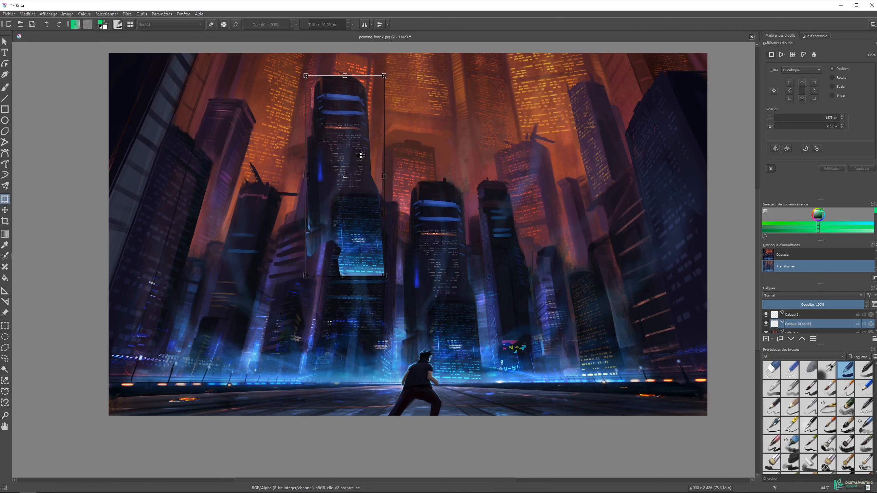
right_click(353, 142)
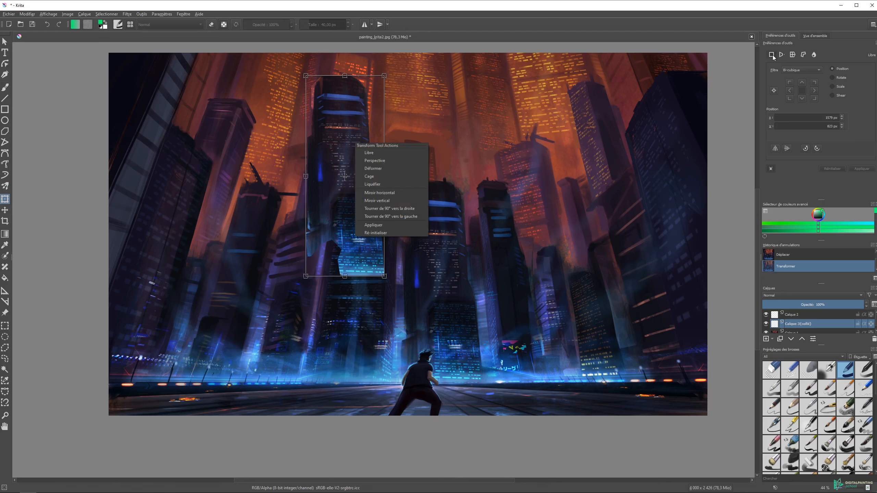
right_click(352, 138)
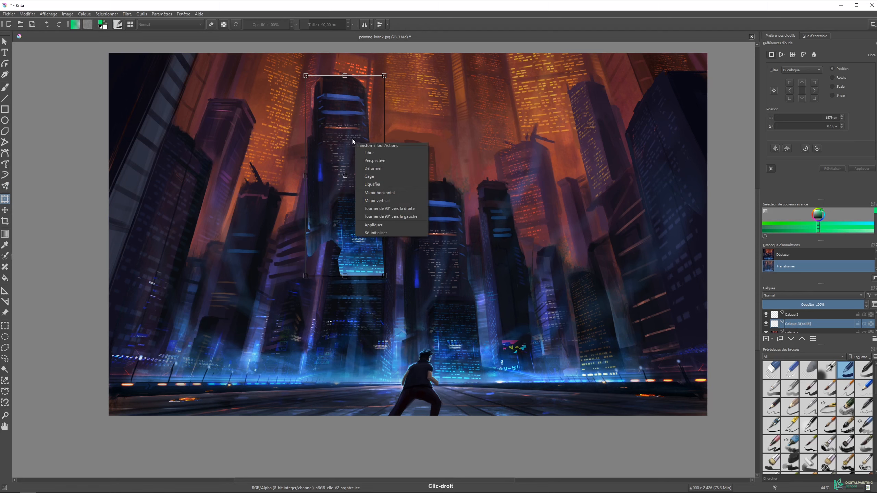
left_click(376, 193)
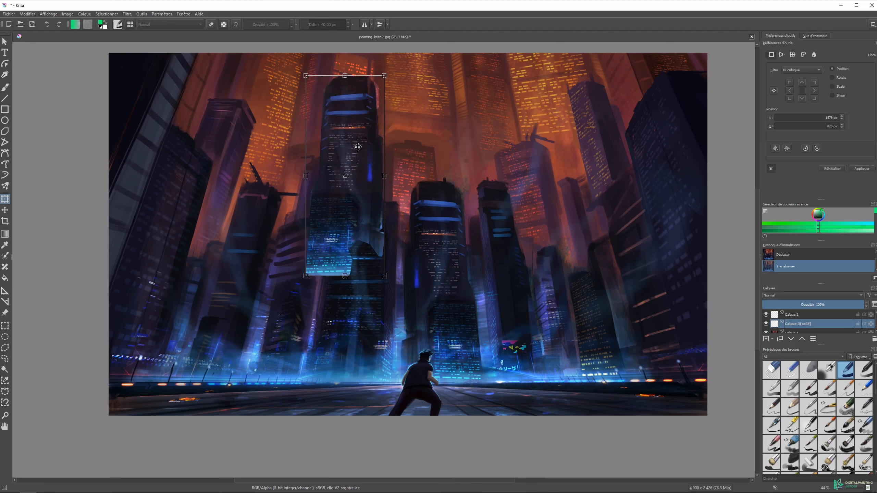
Rotate the tower copy 90° one way and back, shift it toward the left of the painting, and apply the transform
right_click(370, 140)
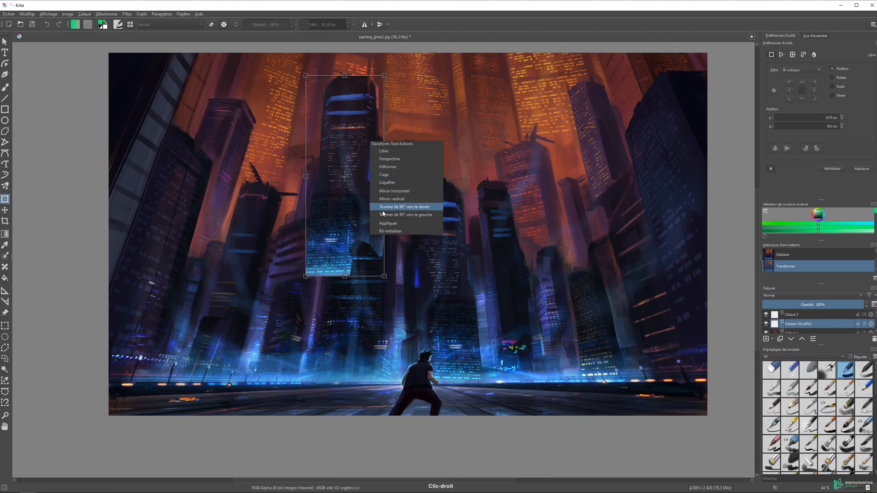
left_click_drag(359, 118, 360, 120)
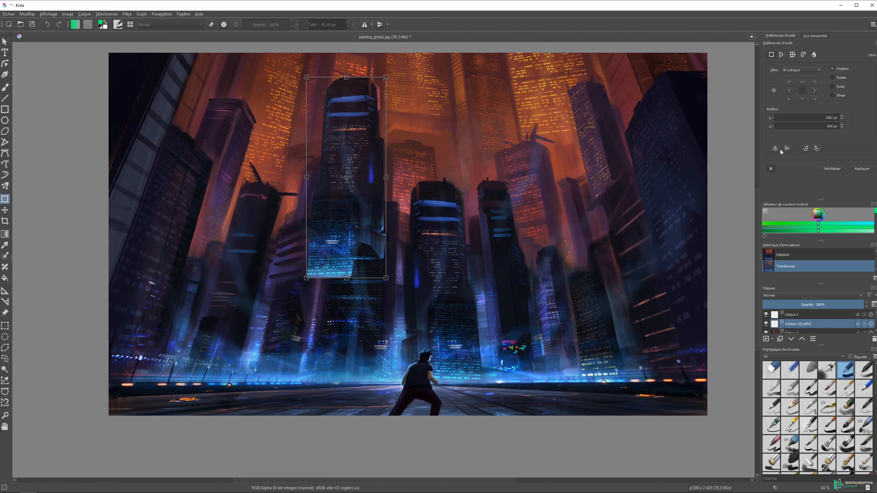
left_click(817, 149)
left_click(805, 148)
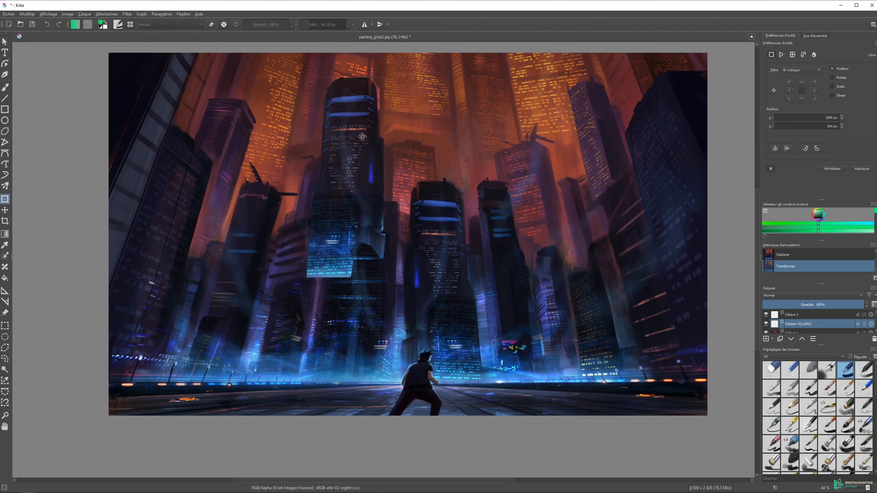
left_click_drag(375, 114, 345, 117)
right_click(340, 133)
left_click(363, 215)
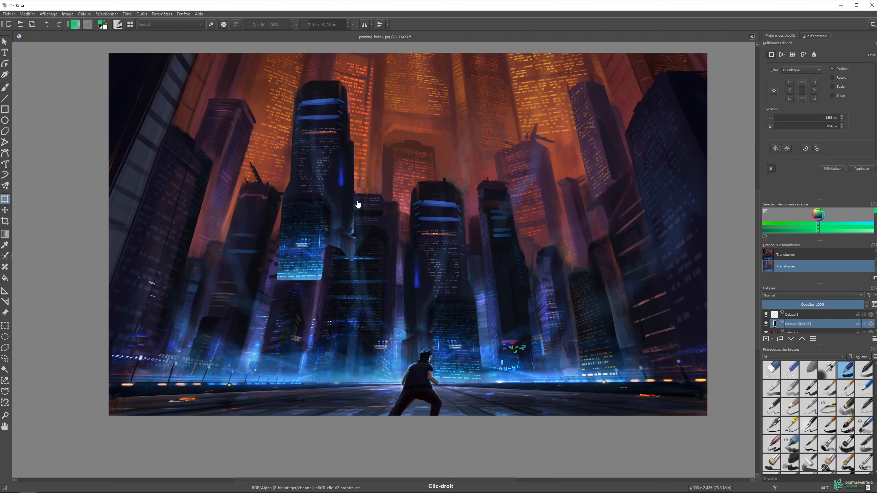
Start a Perspective transform on the tower copy, move it back to the right and pull its corners so its base leans left
right_click(342, 147)
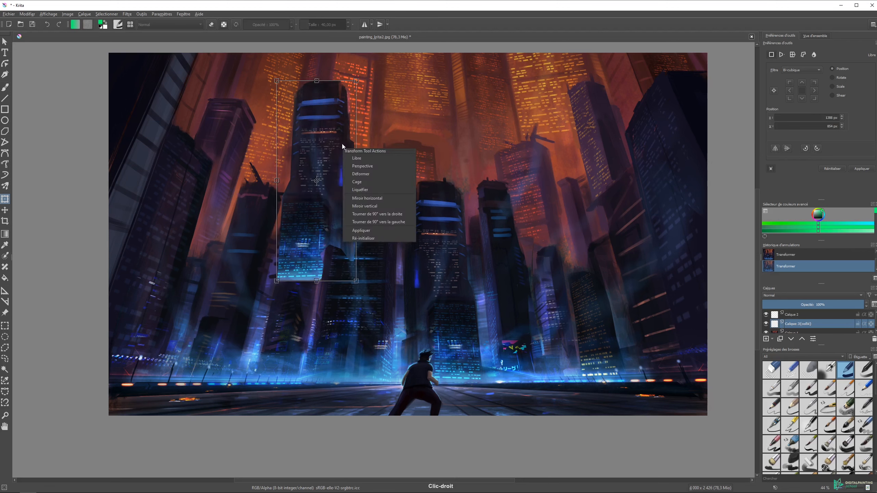
left_click(361, 166)
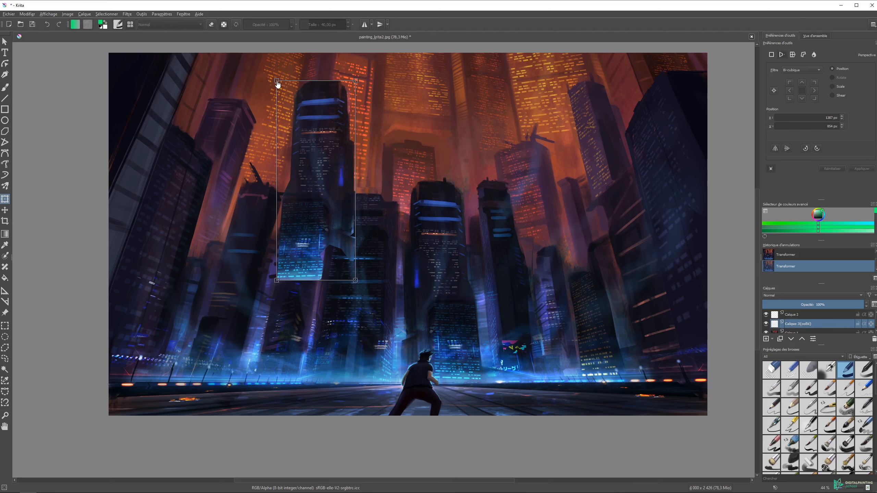
left_click_drag(278, 81, 292, 78)
left_click_drag(329, 103, 348, 99)
left_click_drag(295, 280, 292, 266)
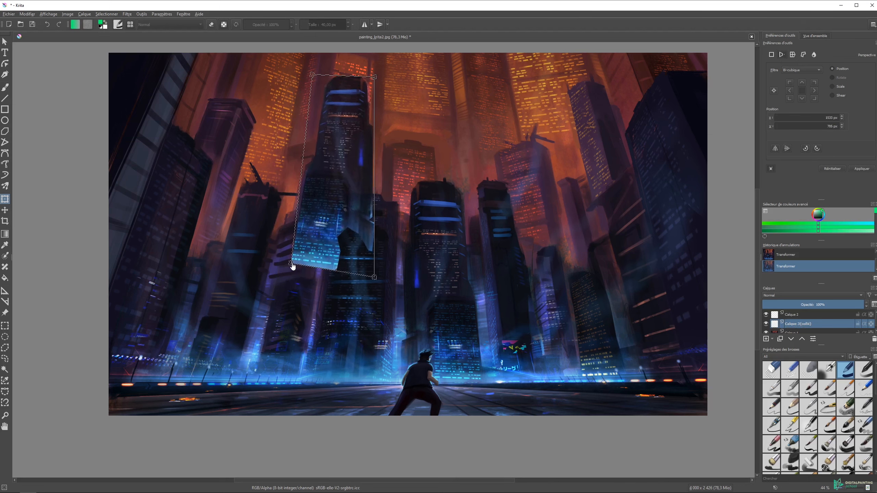
left_click_drag(374, 281, 361, 273)
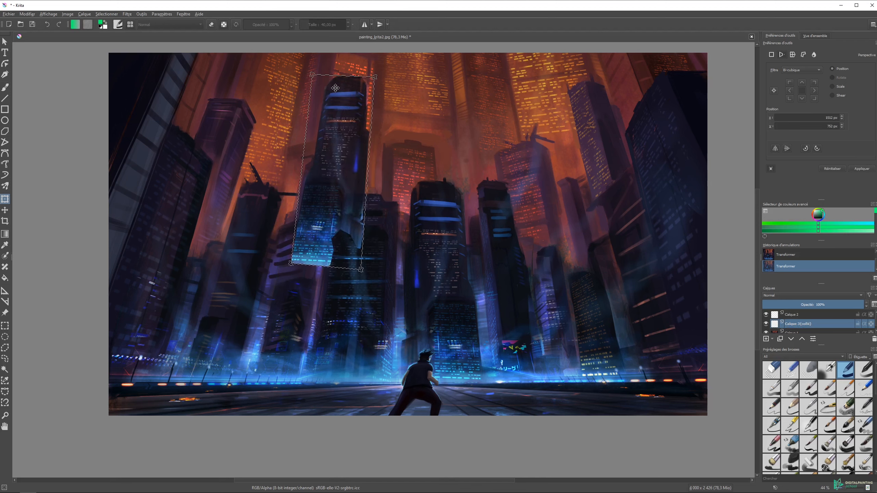
left_click_drag(291, 263, 286, 273)
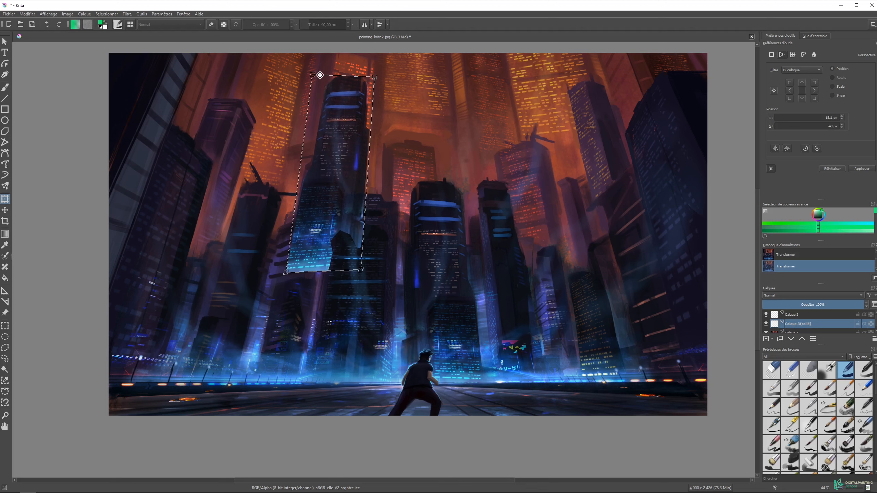
Nudge the upper-left perspective corner of the tower copy slightly inward and look over the transform actions
right_click(349, 117)
left_click(341, 102)
left_click_drag(312, 74, 315, 77)
right_click(361, 114)
left_click(383, 166)
right_click(351, 133)
left_click(347, 135)
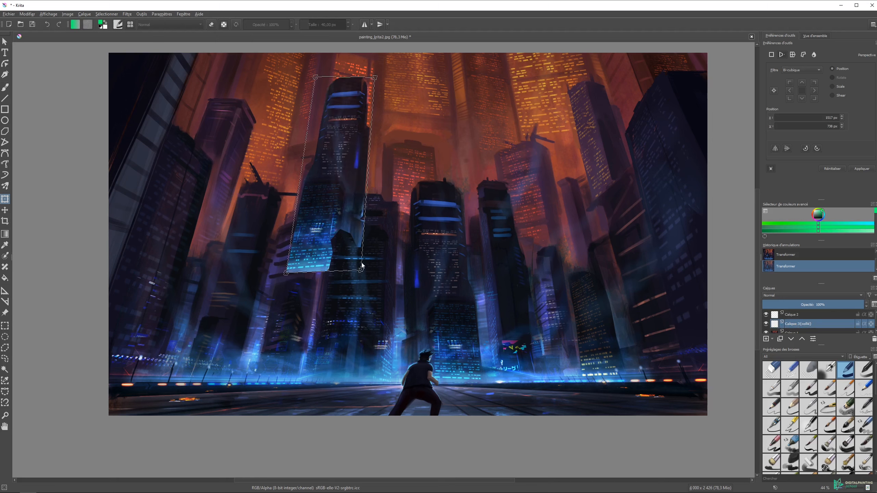
Scale the tower copy down with a Free transform, place it behind the dark left-centre tower's roof, and apply the transform
right_click(351, 172)
left_click(367, 185)
left_click_drag(370, 274, 337, 196)
left_click_drag(324, 106, 352, 127)
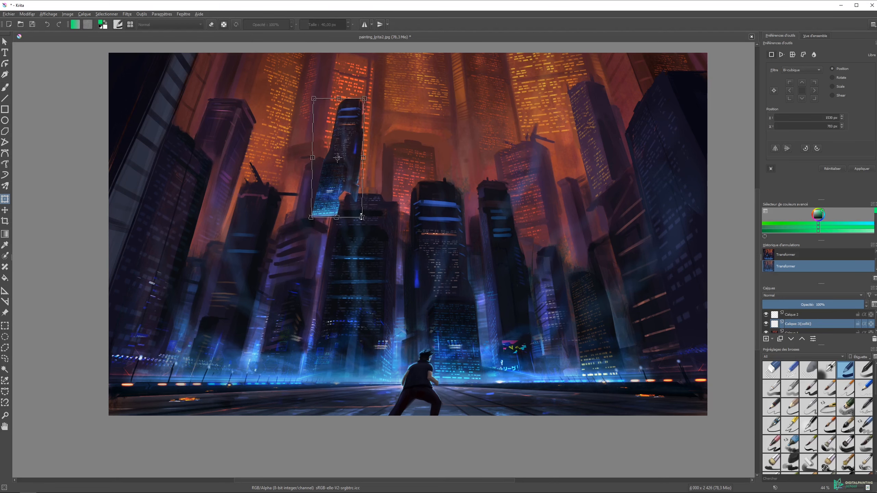
left_click_drag(362, 217, 372, 258)
left_click_drag(362, 148, 356, 142)
key("Return")
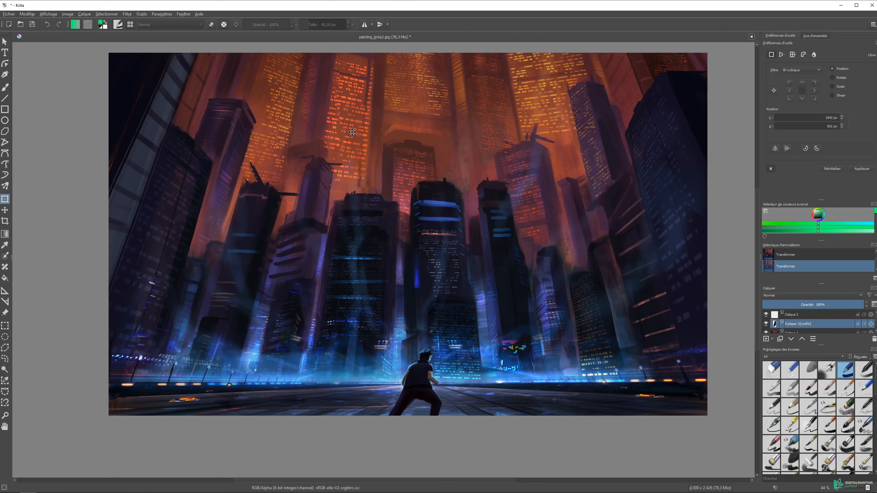
Erase the lower part of the tower copy where it overlaps the building in front, undoing one stroke
key("b")
key("e")
left_click_drag(306, 253, 337, 249)
mouse_move(356, 241)
left_mouse_down()
mouse_move(326, 243)
mouse_move(304, 218)
mouse_move(314, 239)
mouse_move(324, 178)
mouse_move(315, 244)
mouse_move(340, 218)
mouse_move(339, 207)
mouse_move(332, 258)
left_mouse_up()
key("ctrl+z")
left_click_drag(354, 216, 345, 240)
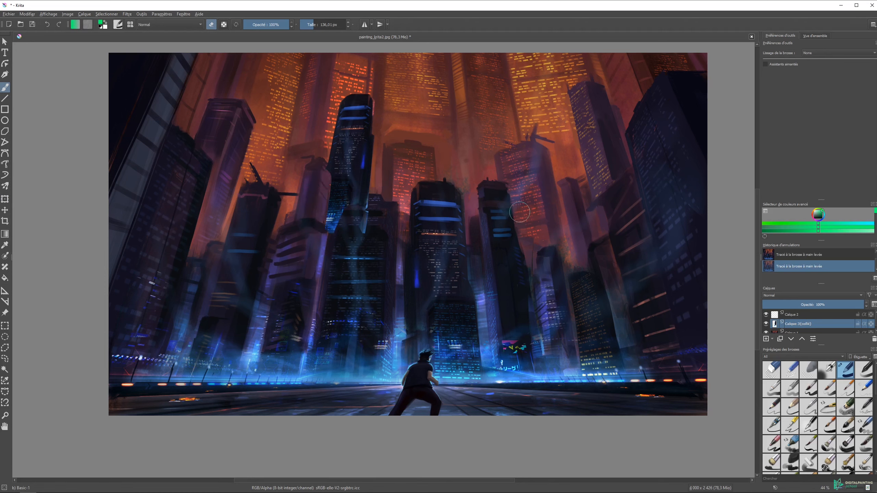
Lower the tower copy layer's opacity to 50%, erase around its base with a smaller brush, and undo the last stroke
left_click(814, 304)
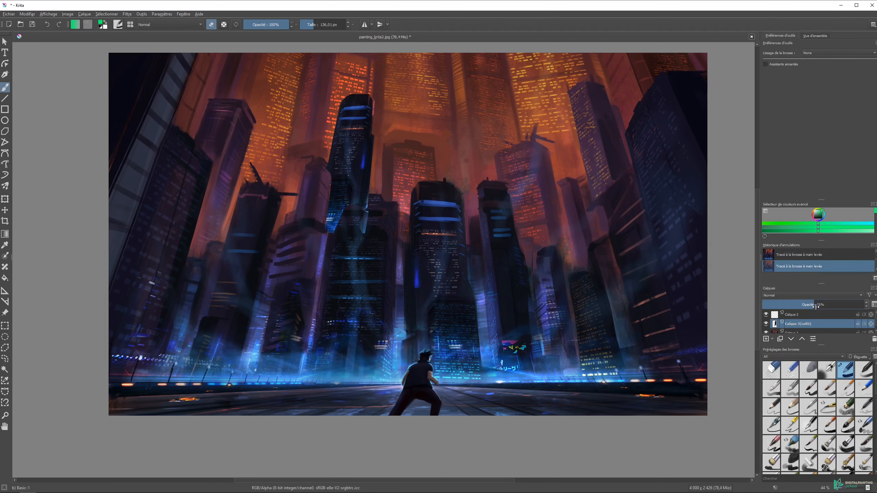
mouse_move(360, 210)
left_mouse_down("shift")
mouse_move(348, 210)
mouse_move(381, 196)
mouse_move(336, 207)
mouse_move(343, 238)
left_mouse_up("shift")
key("ctrl+z")
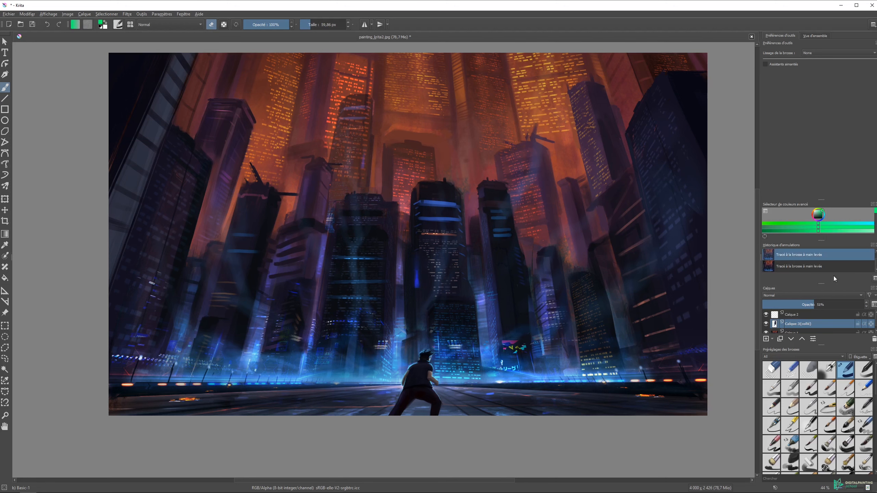
Enlarge the layer list, choose the background painting layer, and select by colour from the dark tower below the copy
left_click_drag(833, 283, 833, 224)
left_click(792, 273)
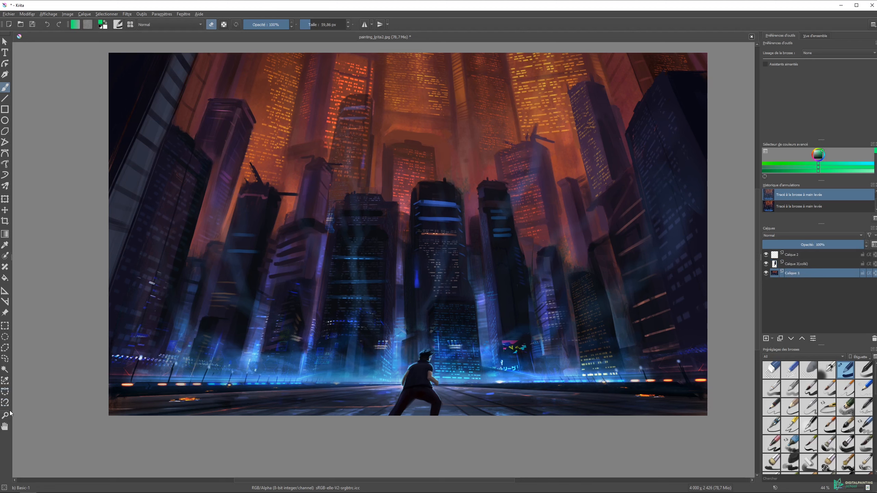
left_click(6, 382)
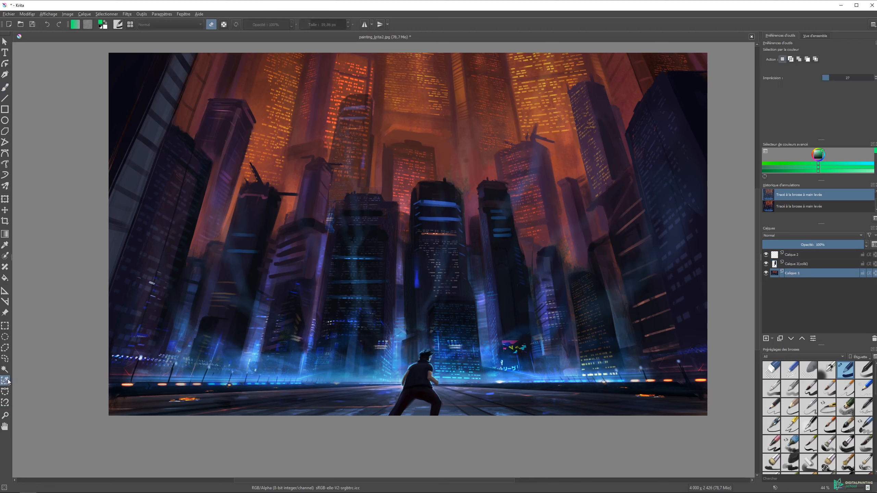
left_click(350, 199)
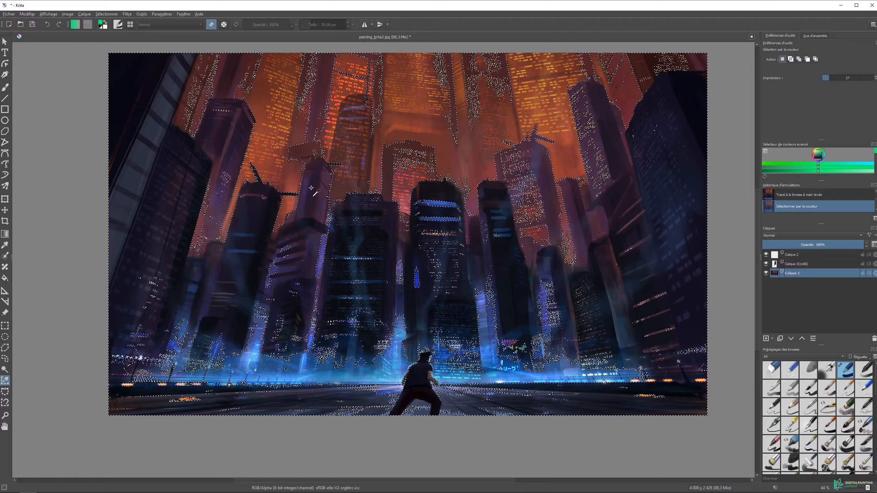
Restore the tower copy layer's opacity to 100%, erase its base within the colour selection, and deselect
left_click(816, 263)
left_click_drag(816, 245, 865, 245)
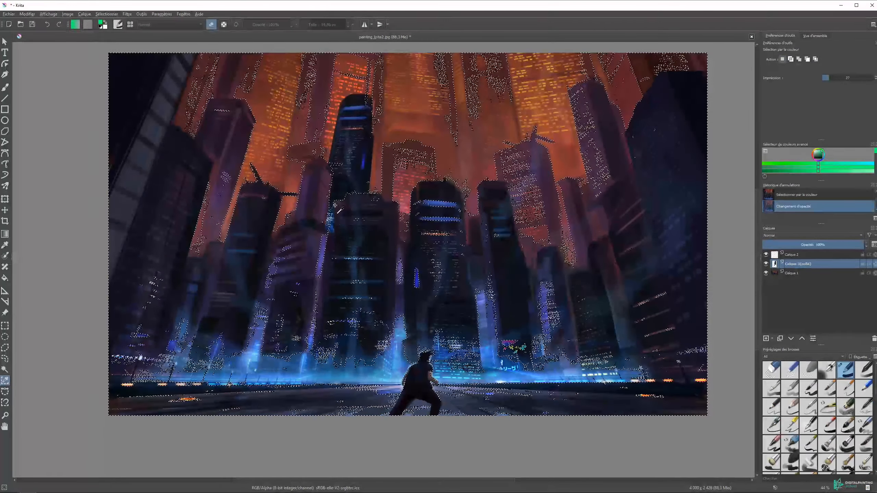
key("b")
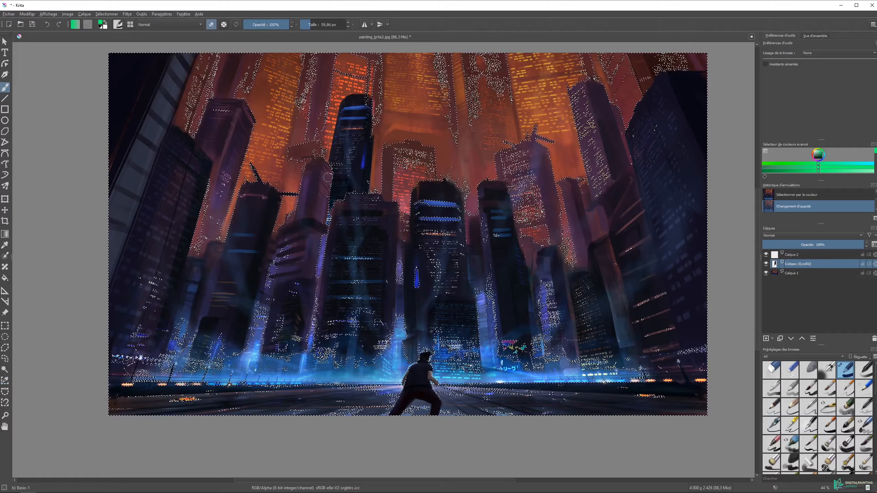
left_click(347, 164)
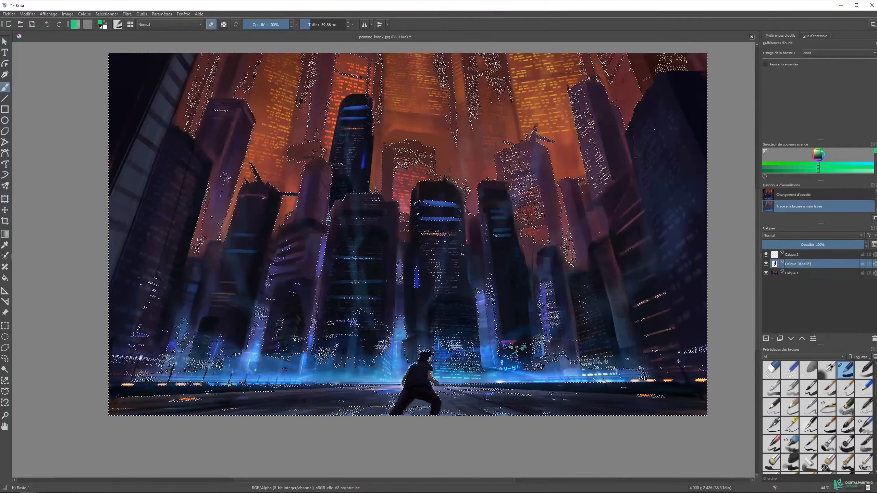
key("ctrl+shift+a")
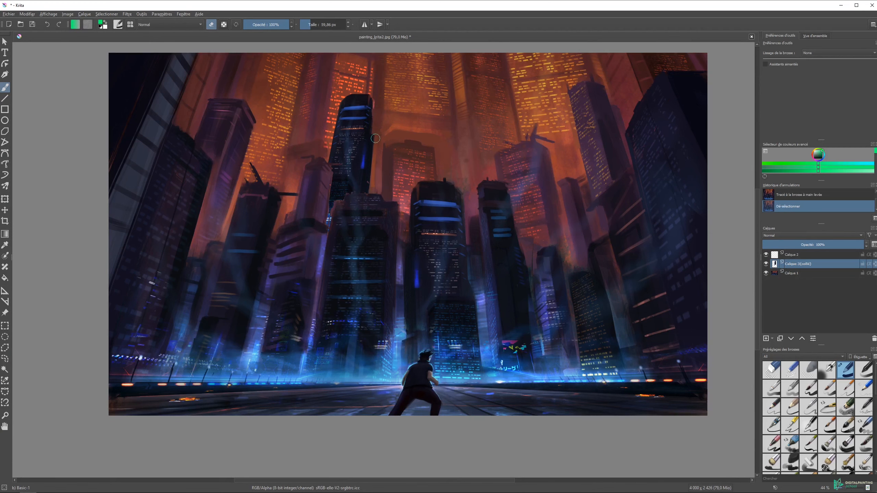
Fine-tune the position of the tower copy with the Move tool and toggle its layer's visibility to compare the result
key("t")
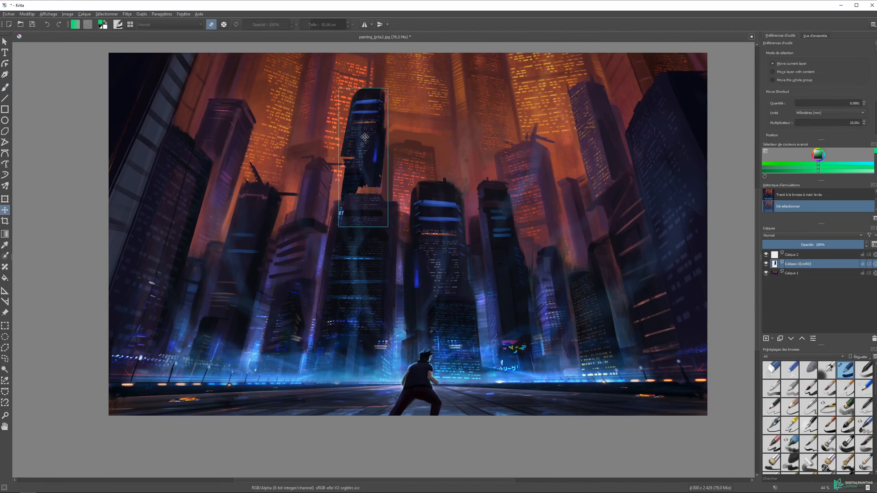
left_click(376, 126)
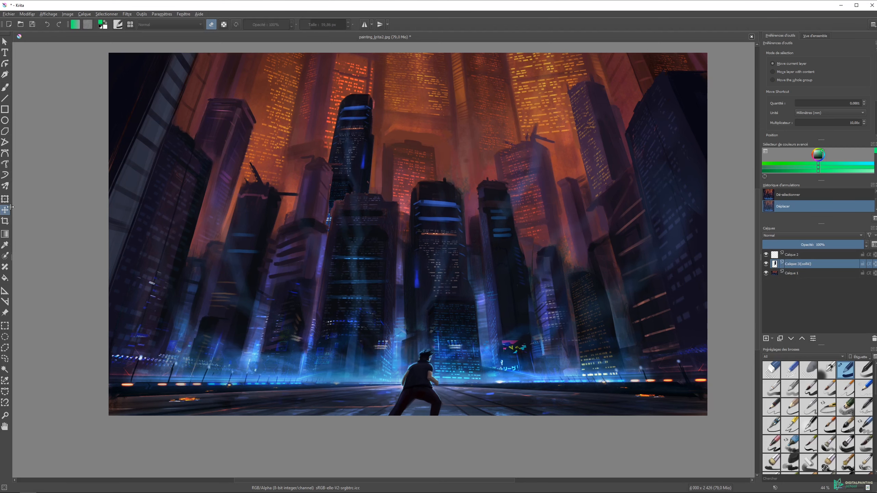
left_click(766, 264)
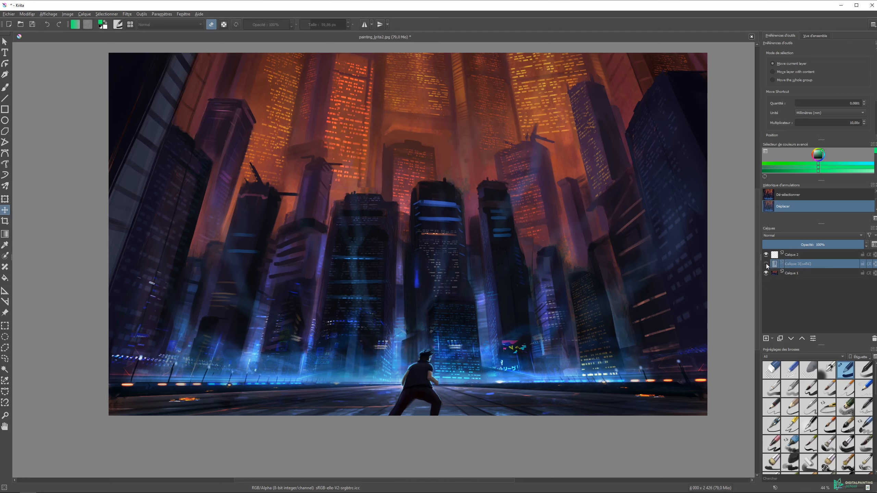
left_click(789, 274)
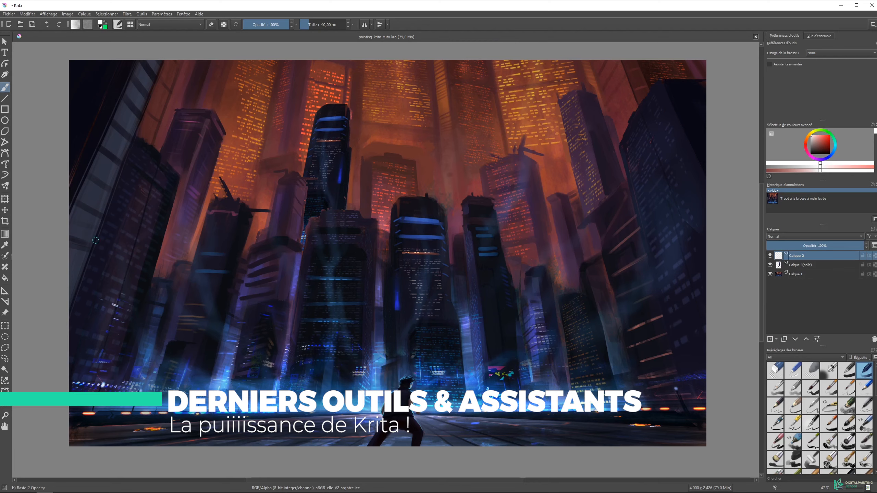
Try cropping the image to a frame about 3277 × 1756 px around the towers, and undo the crop
left_click(5, 221)
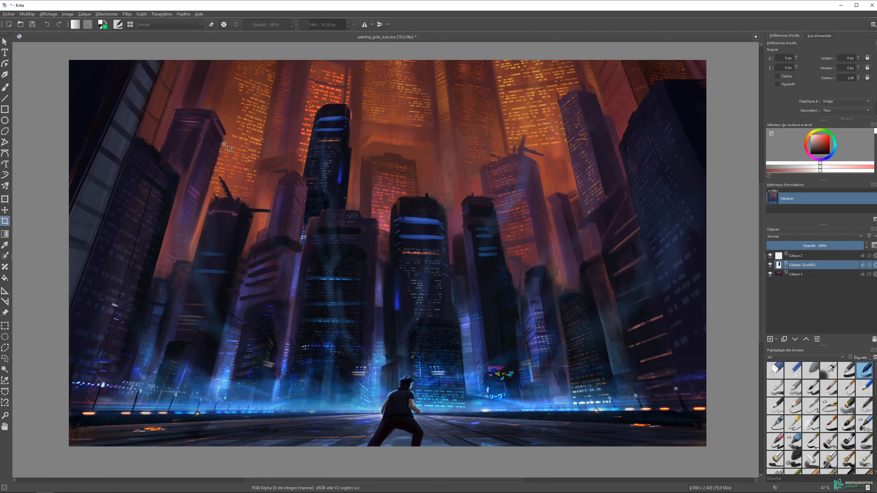
left_click_drag(184, 89, 706, 368)
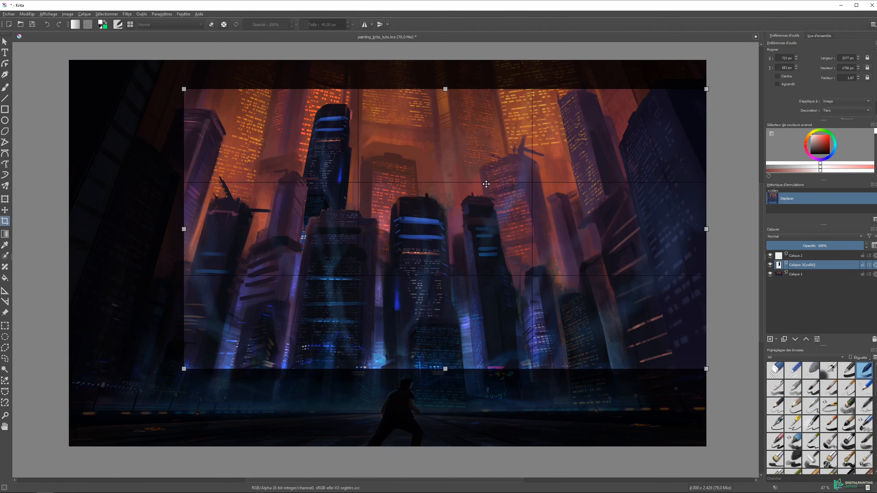
double_click(490, 229)
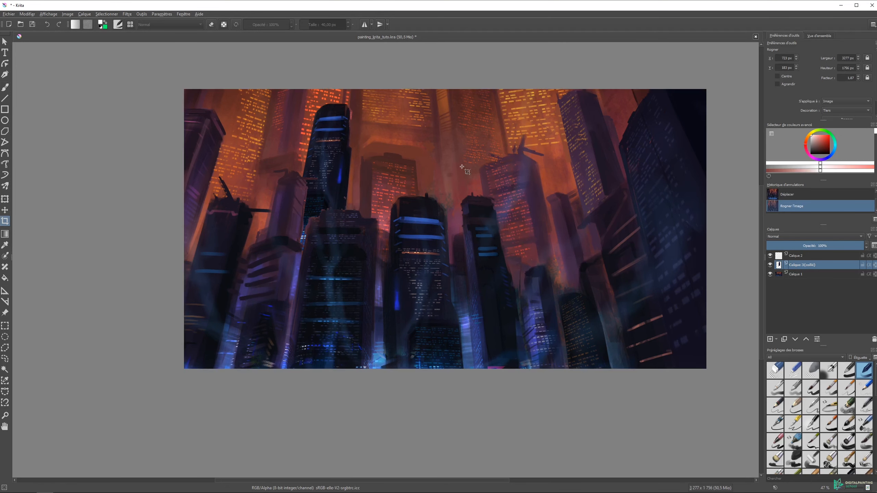
key("ctrl+z")
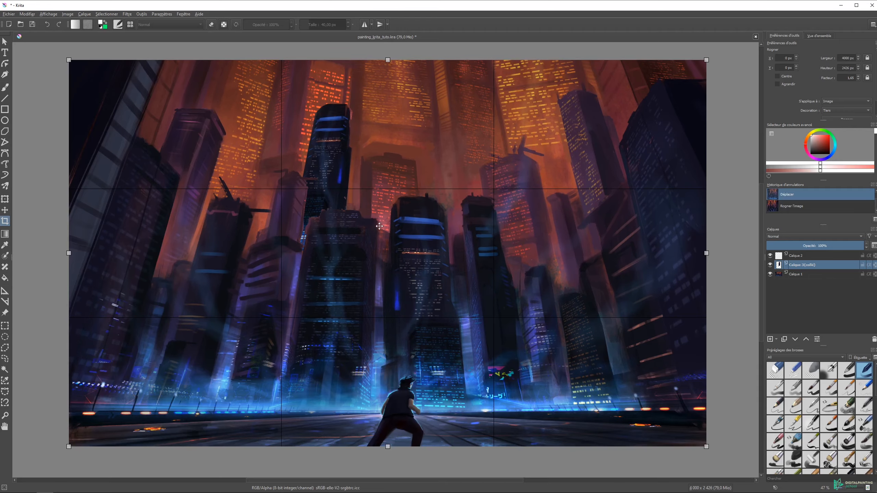
Try resizing and moving the crop frame by its corners and edges, including extending it past the canvas borders
left_click_drag(66, 58, 155, 157)
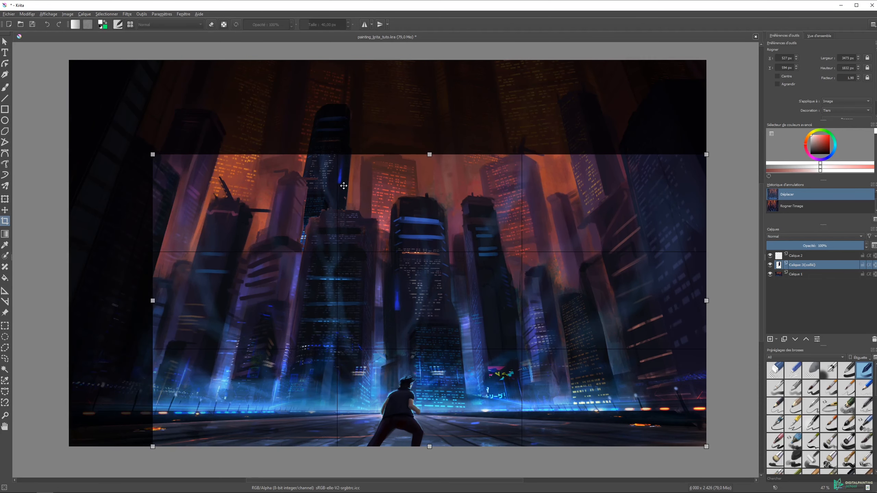
left_click_drag(704, 445, 696, 297)
left_click_drag(175, 162, 71, 235)
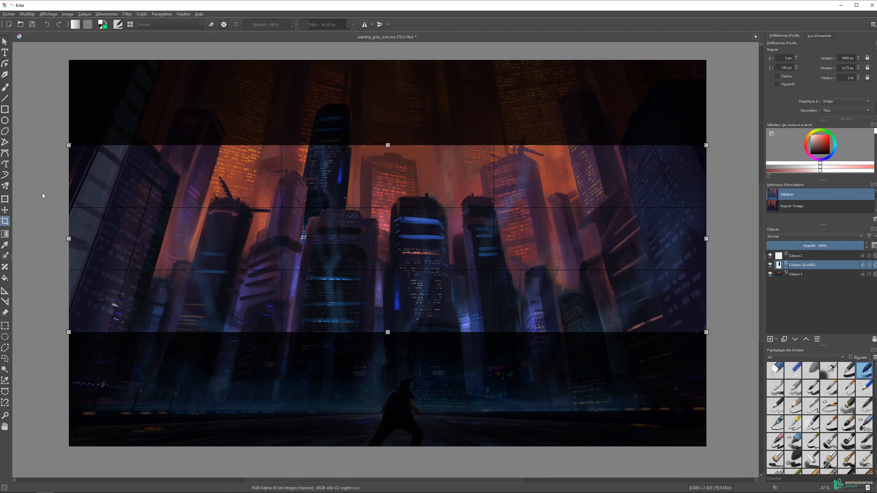
left_click(709, 237)
left_click(701, 244)
left_click_drag(706, 253, 730, 257)
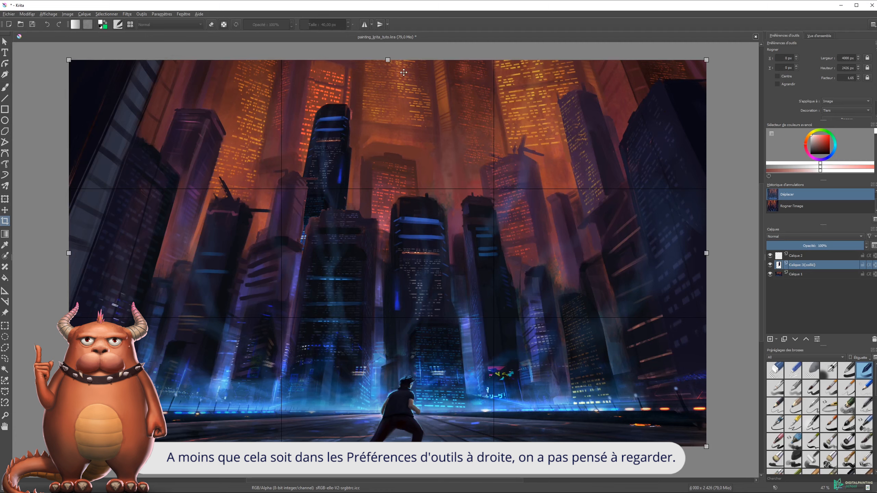
mouse_move(388, 61)
left_mouse_down()
mouse_move(388, 80)
mouse_move(387, 45)
left_mouse_up()
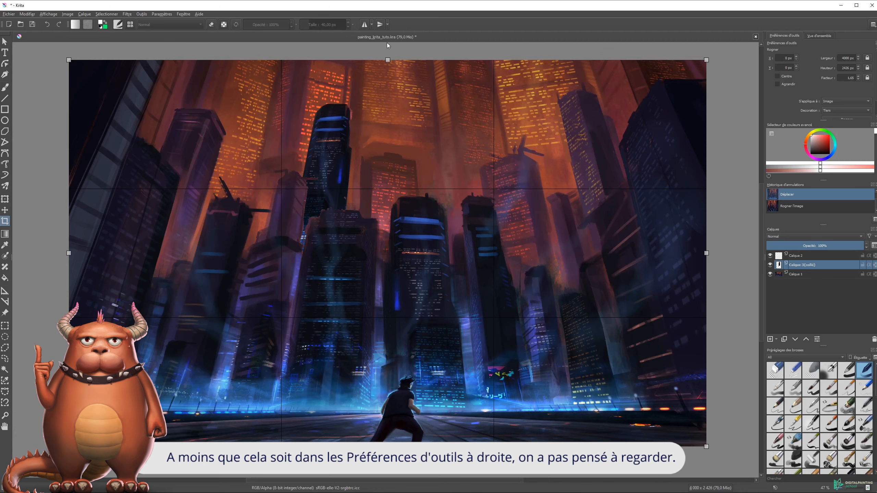
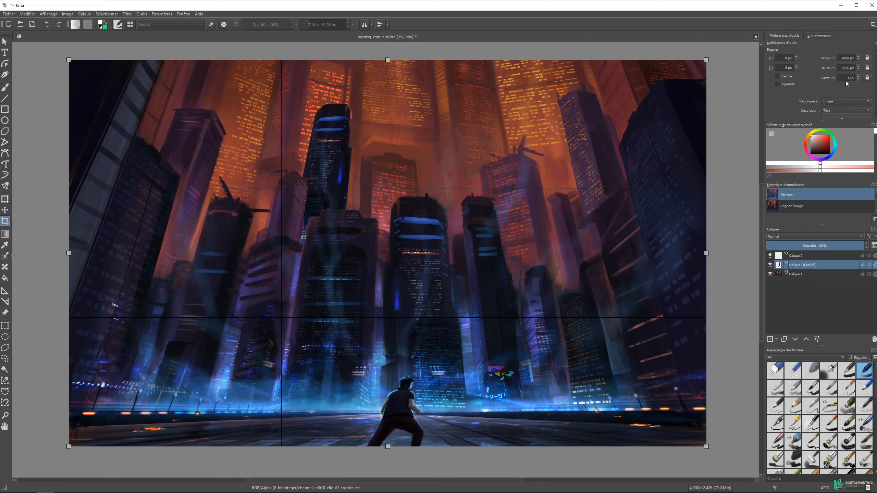
Try the crop guide decorations Cinquièmes and Photo de passeport on the full-image frame
left_click(867, 79)
left_click(845, 111)
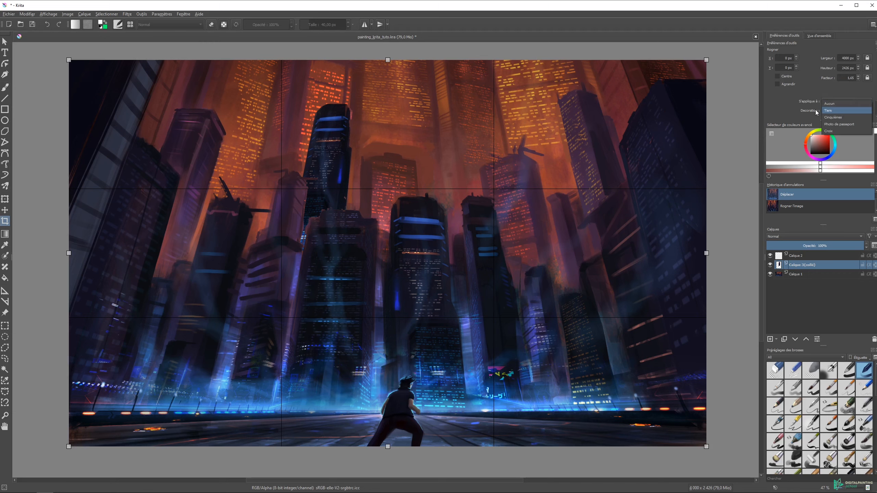
key("Down")
key("Down")
left_click(837, 118)
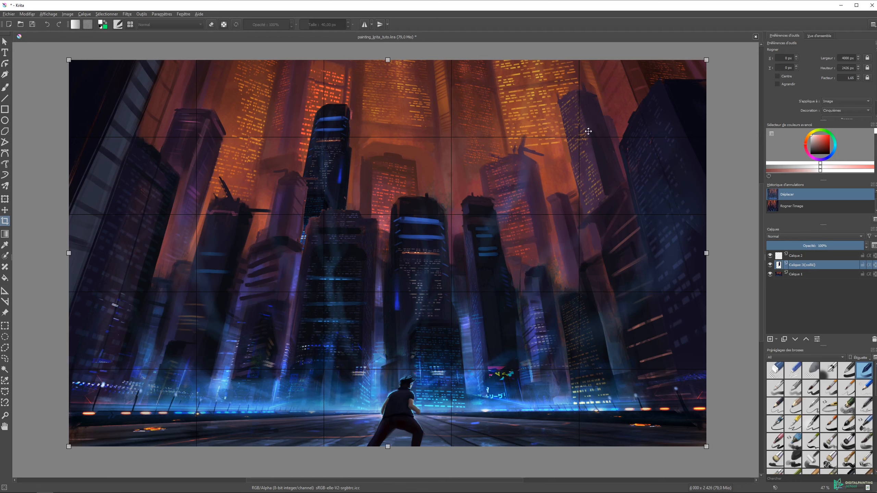
left_click(846, 111)
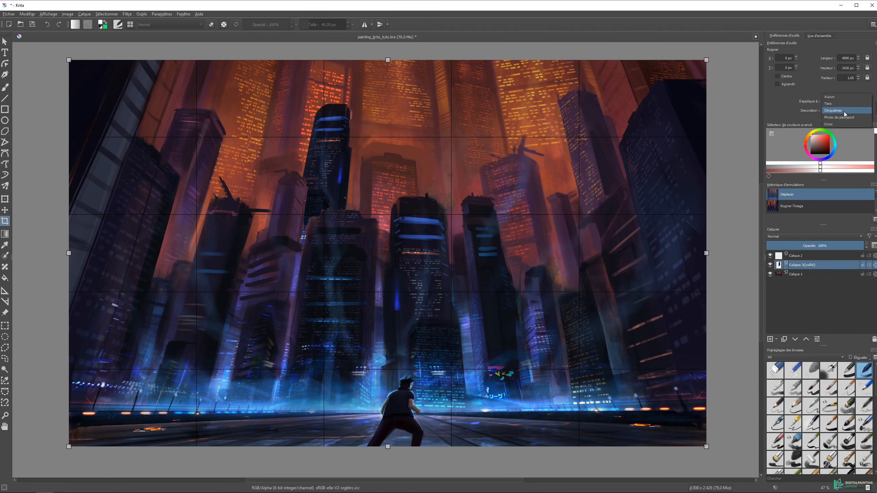
left_click(843, 119)
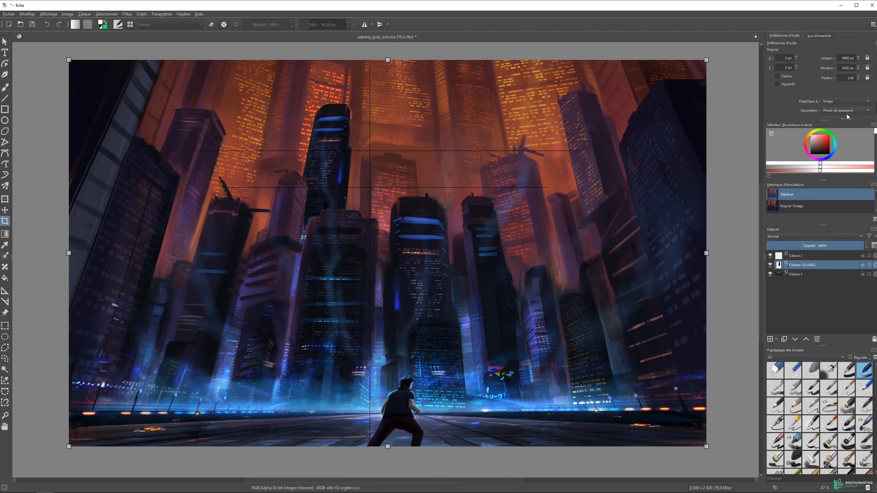
Switch the crop guide decoration to Croix and back to Tiers, and apply the crop on the full-image frame
left_click(844, 110)
left_click(838, 119)
left_click(844, 111)
left_click(835, 90)
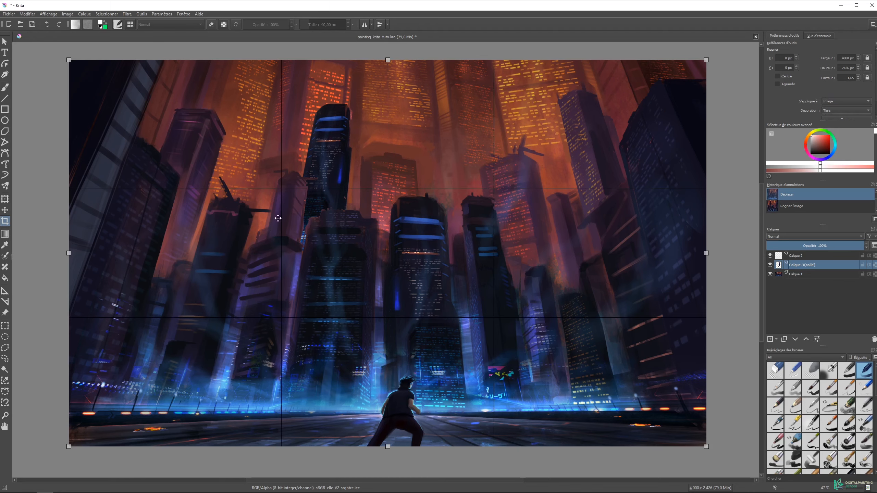
scroll(822, 83, "down", 2)
left_click(846, 100)
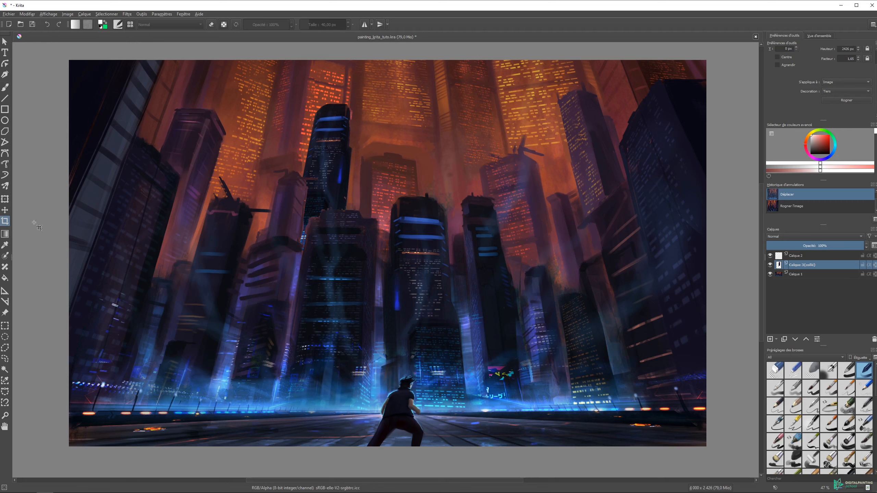
Review the Gradient tool's shapes, try linear white gradients on the tower copy layer, and undo them
left_click(8, 236)
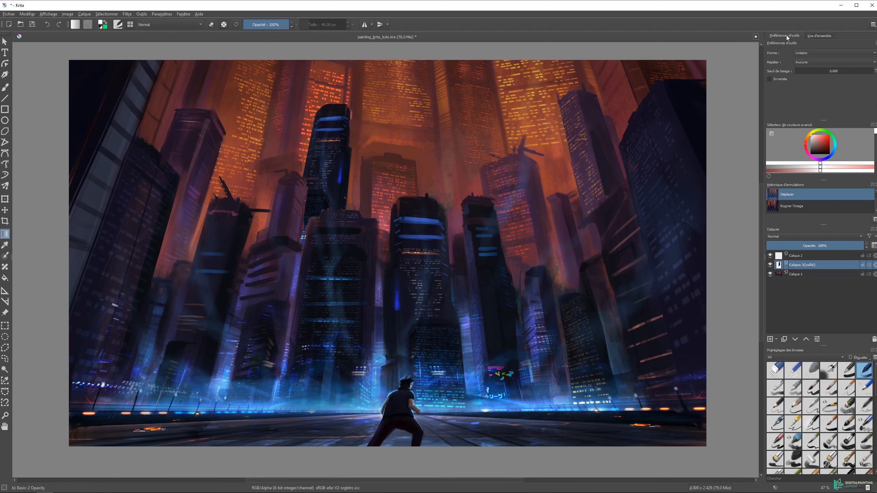
left_click(798, 55)
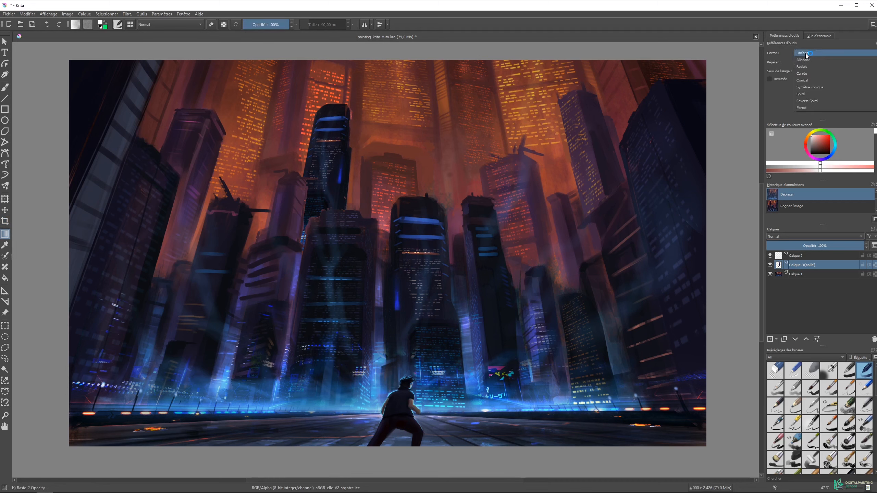
left_click(771, 103)
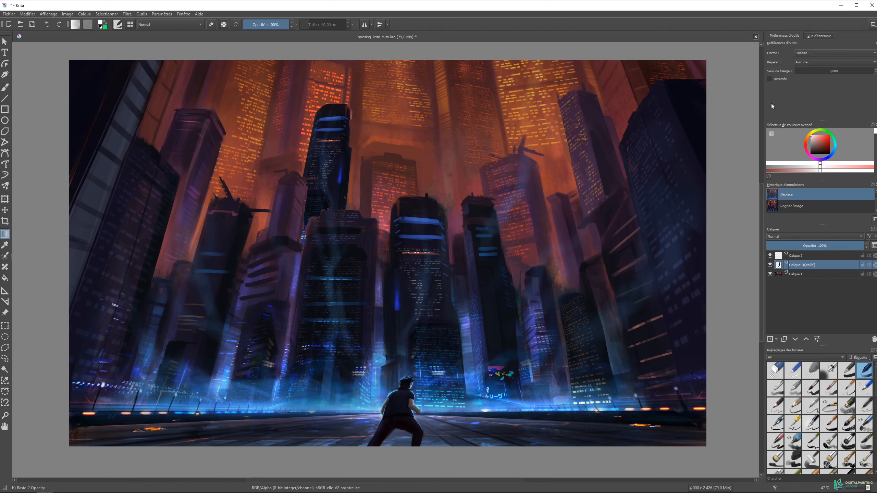
left_click_drag(582, 288, 585, 291)
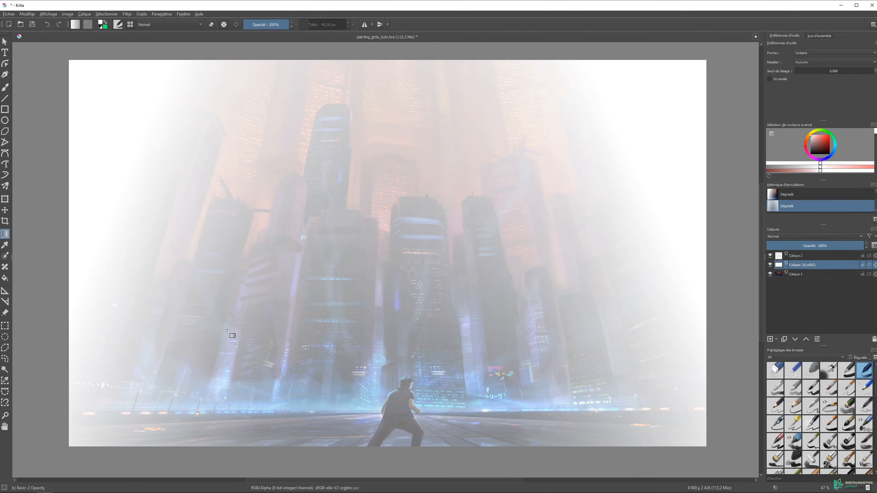
key("ctrl+z")
key("ctrl+z")
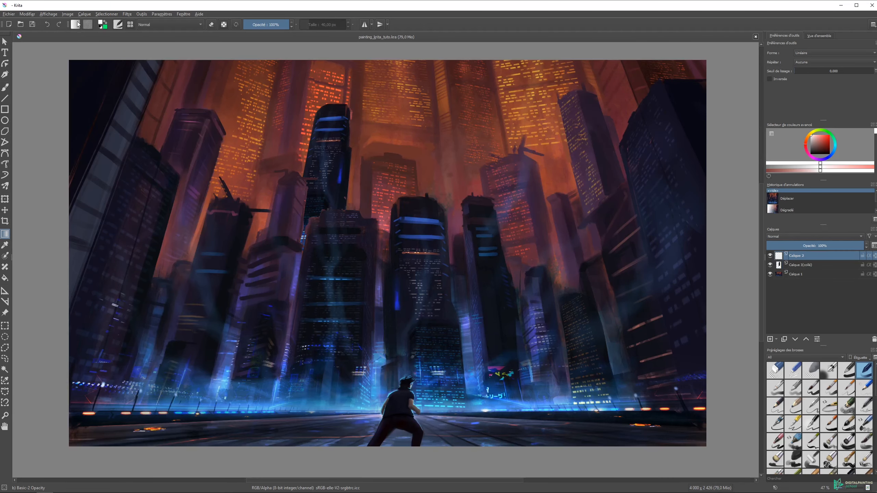
Choose the Foreground to Background gradient, apply it diagonally across the Calque 2 layer, and undo it
left_click(76, 25)
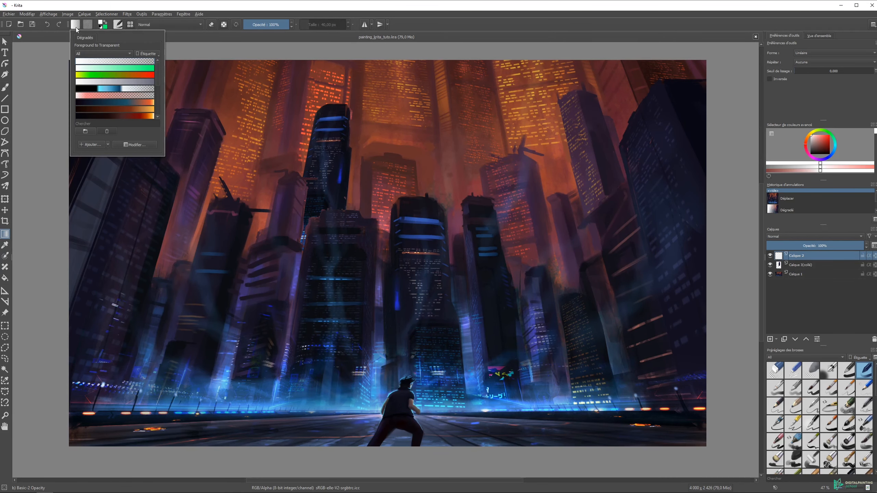
left_click(110, 69)
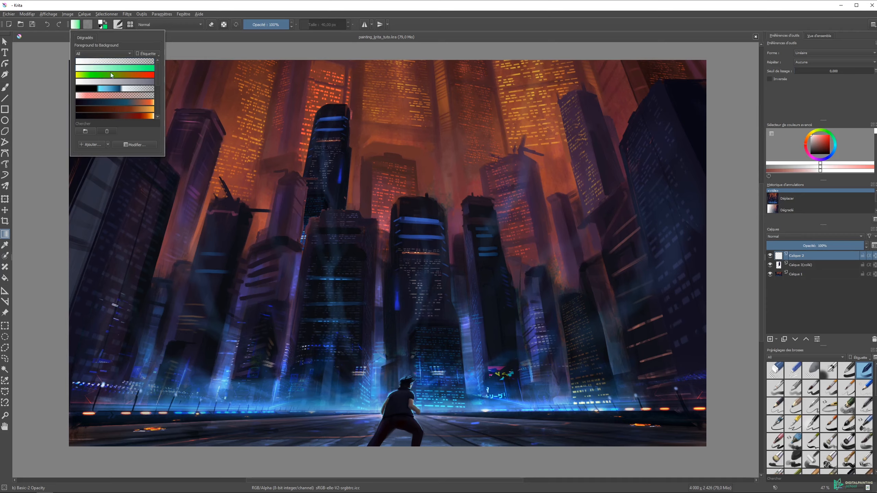
left_click_drag(259, 111, 470, 203)
key("ctrl+z")
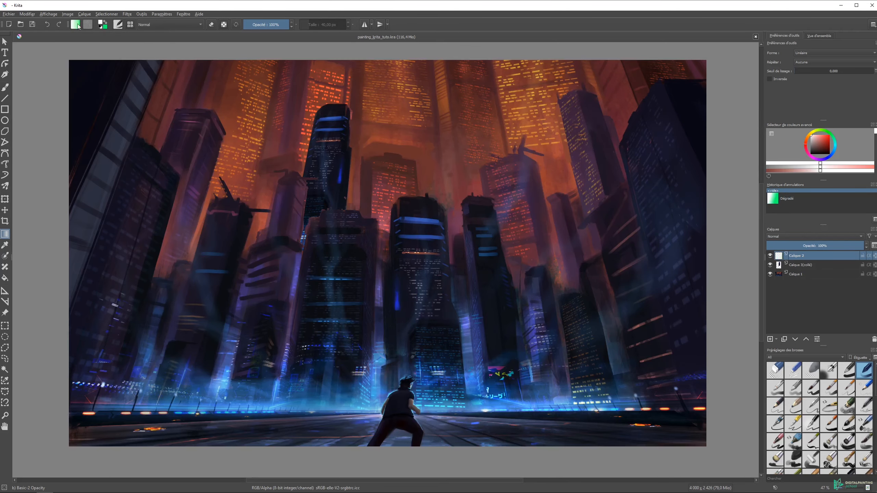
Choose the yellow-green-red gradient, inspect its colour stops in the editor, and try it as a linear gradient across the canvas
left_click(76, 25)
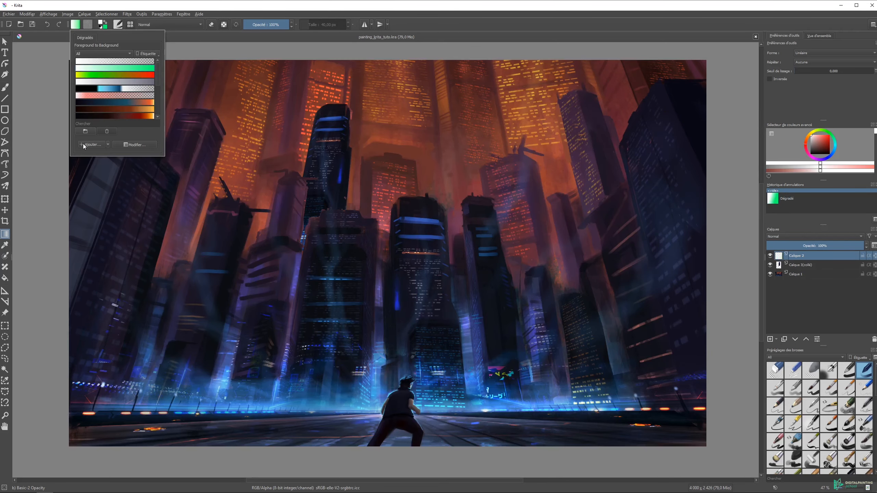
left_click(128, 75)
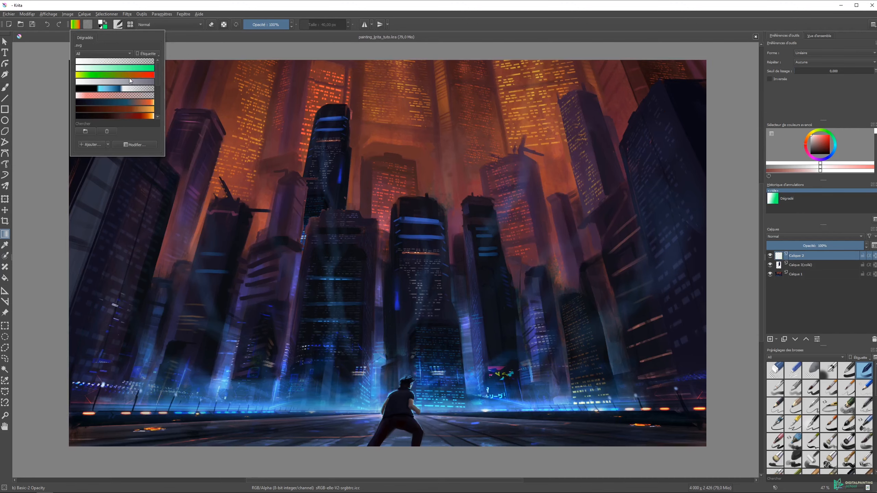
left_click(144, 146)
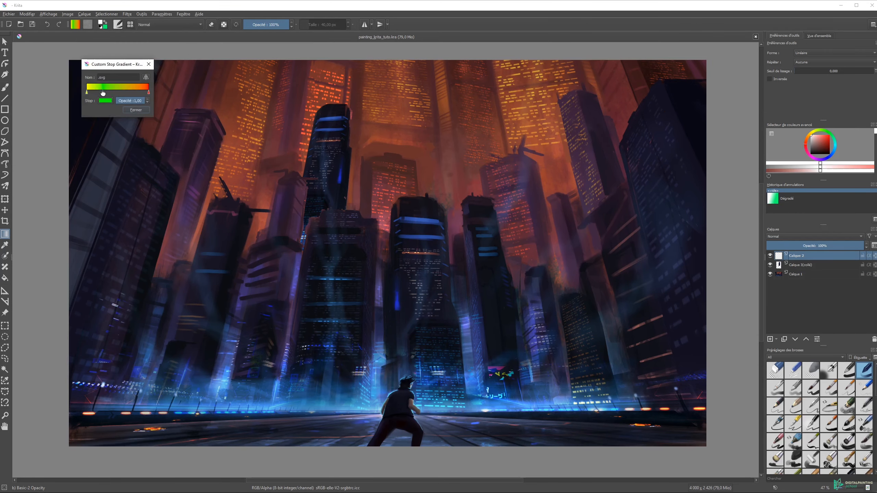
left_click(136, 110)
left_click_drag(610, 134, 137, 264)
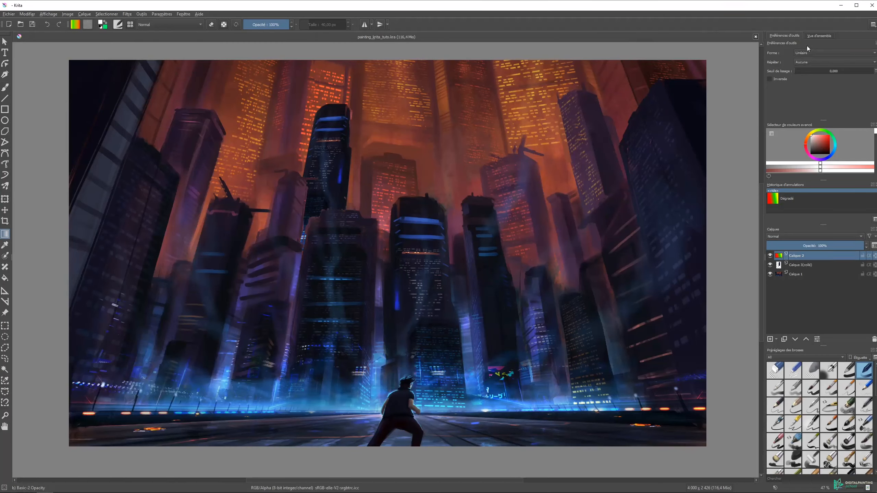
Set the gradient shape to Bilinéaire and apply it twice across the Calque 2 layer in opposite directions
left_click(798, 53)
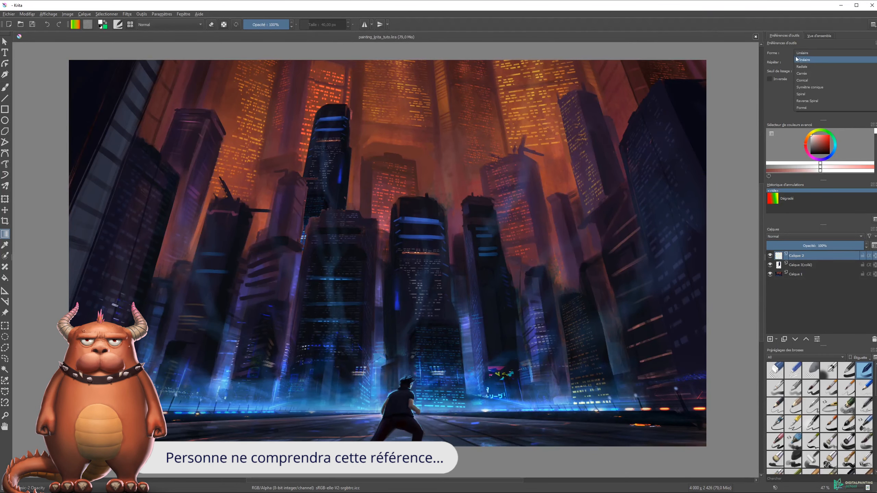
left_click(803, 60)
left_click_drag(568, 131, 273, 198)
left_click_drag(146, 231, 541, 178)
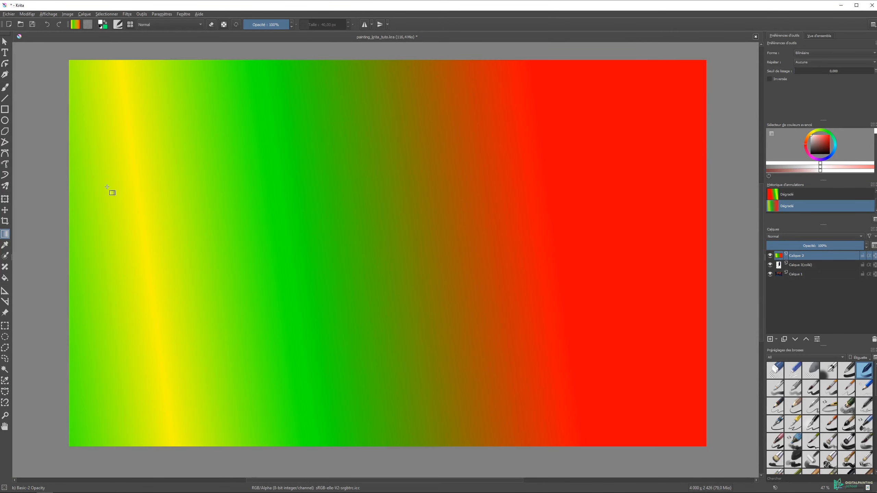
Set the gradient shape to Carrée and apply it several times around the canvas centre in different sizes and angles
left_click(865, 54)
left_click(813, 66)
left_click_drag(544, 134, 275, 250)
left_click_drag(297, 189, 416, 240)
left_click_drag(380, 202, 514, 246)
Set the gradient shape to Conical and apply it twice from near the canvas centre, ending toward the lower left
left_click(817, 54)
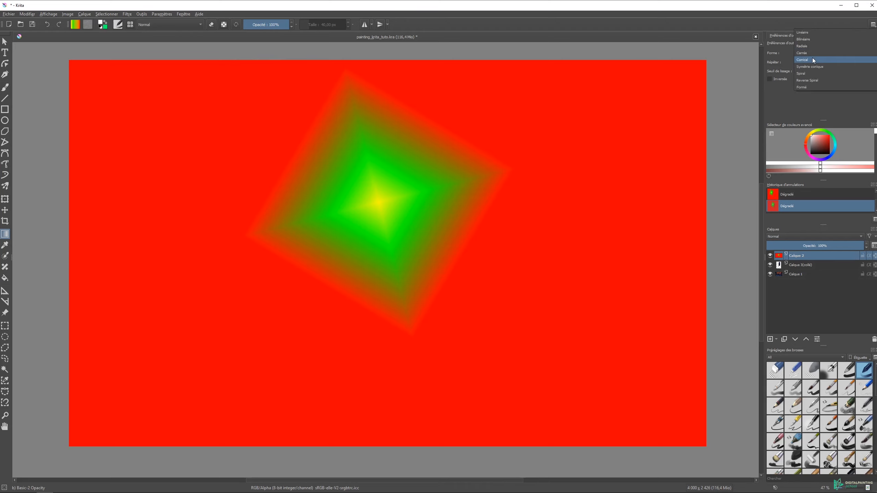
left_click(813, 60)
left_click_drag(375, 188, 621, 284)
left_click_drag(371, 223, 209, 260)
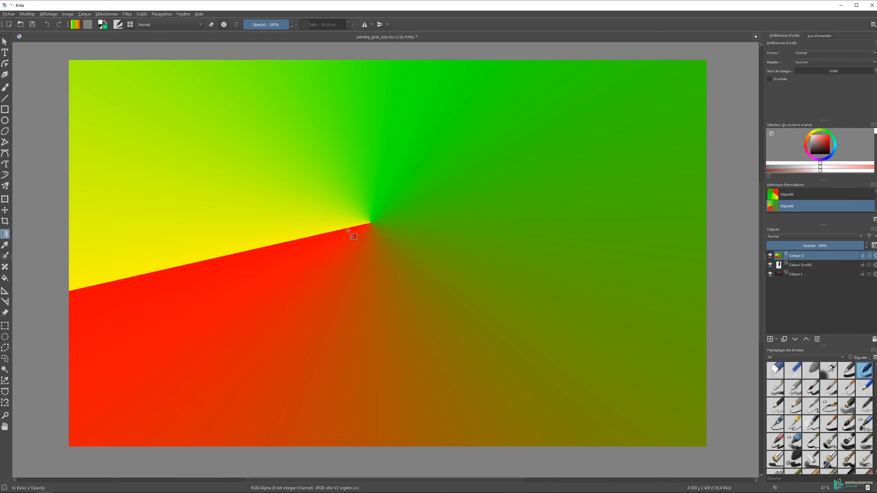
Set the gradient shape to Symétrie conique and apply it from the canvas's upper middle toward the lower left
left_click(815, 52)
left_click(809, 60)
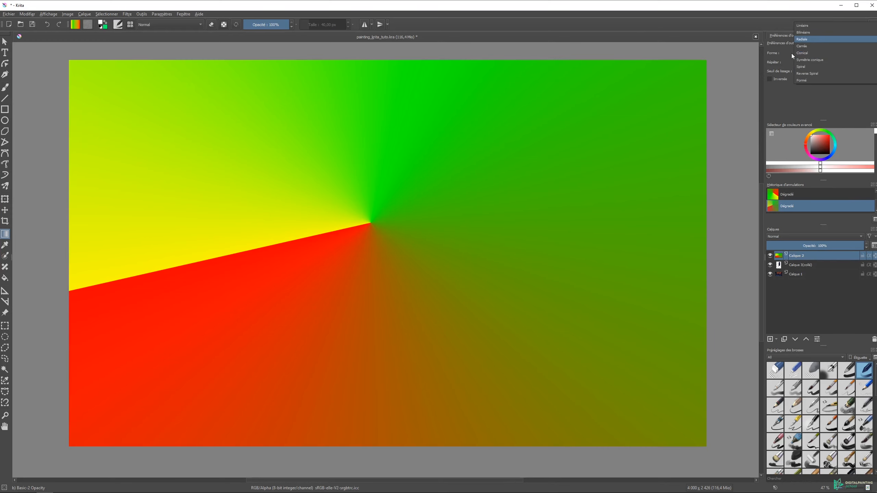
left_click_drag(413, 186, 318, 272)
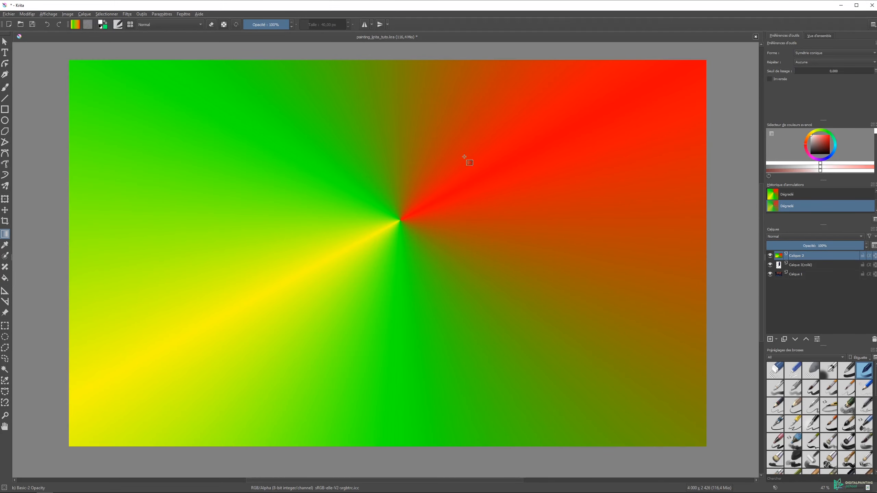
Set the gradient shape to Spiral and apply it from near the canvas centre toward the lower left
left_click(812, 53)
left_click(813, 62)
left_click_drag(412, 214, 273, 290)
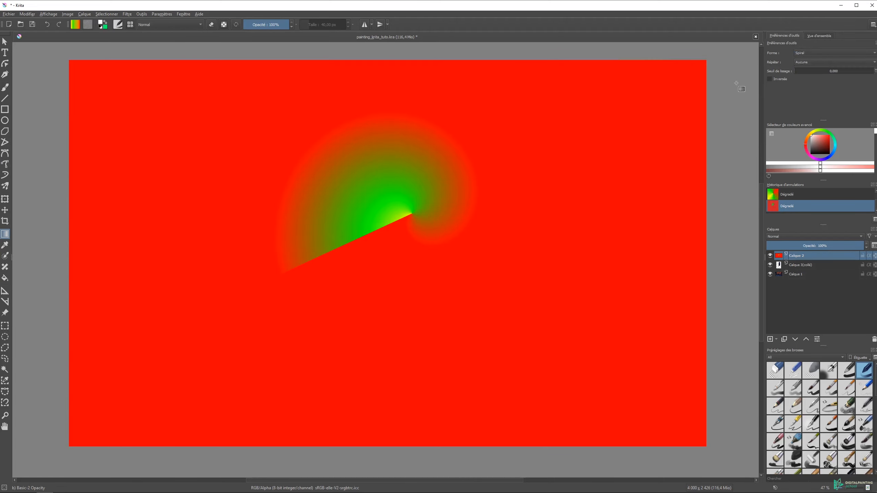
Set the gradient shape to Reverse Spiral and apply it twice around the canvas centre in opposite directions
left_click(810, 53)
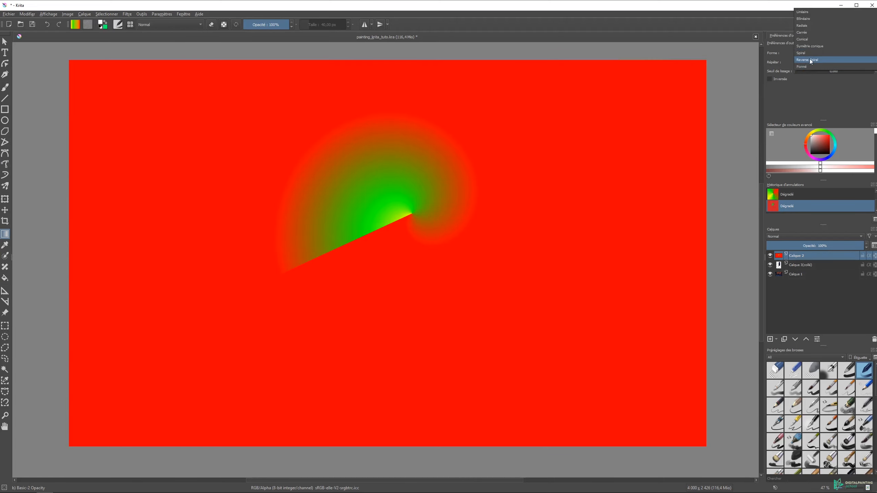
left_click(813, 59)
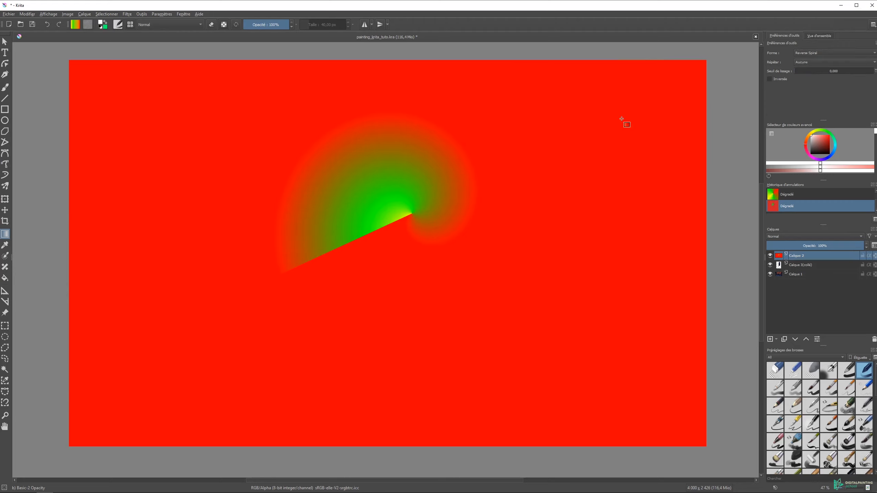
left_click_drag(381, 206, 487, 179)
left_click_drag(415, 206, 367, 233)
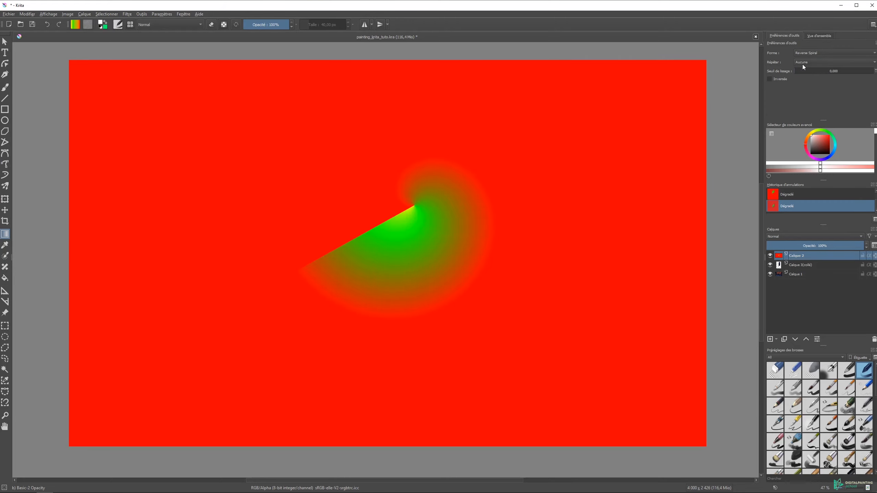
Set the gradient shape to Formé and apply it to the whole canvas with a short stroke
left_click(811, 54)
left_click(811, 60)
left_click_drag(338, 273, 321, 290)
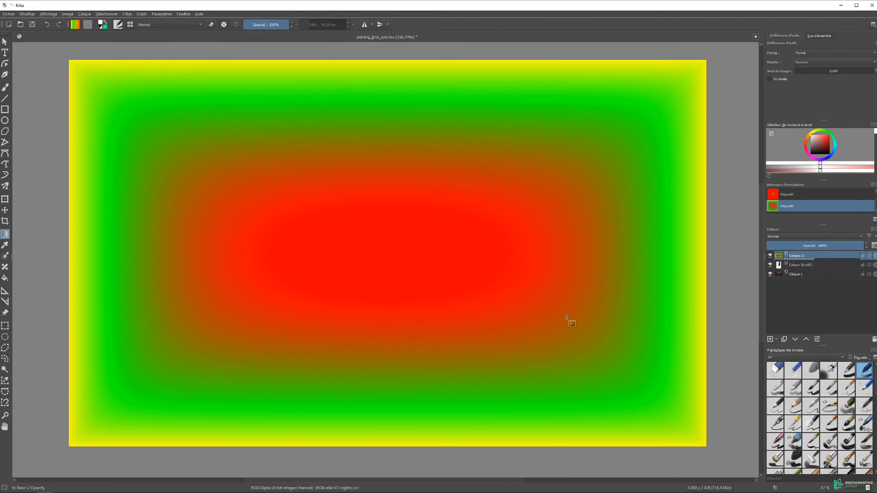
Set the gradient to Linéaire with forward repetition and apply it at different lengths and angles, ending with narrow vertical bands
left_click(815, 52)
left_click(817, 4)
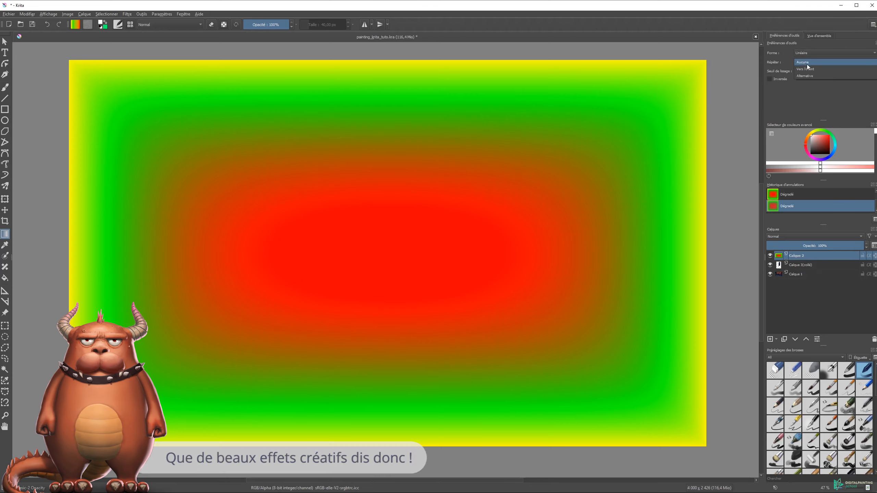
left_click(807, 64)
left_click(807, 69)
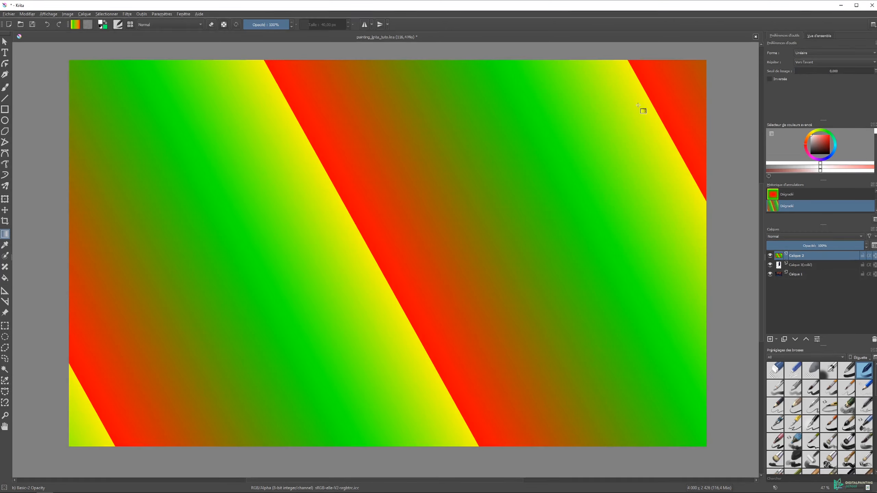
left_click_drag(222, 282, 603, 147)
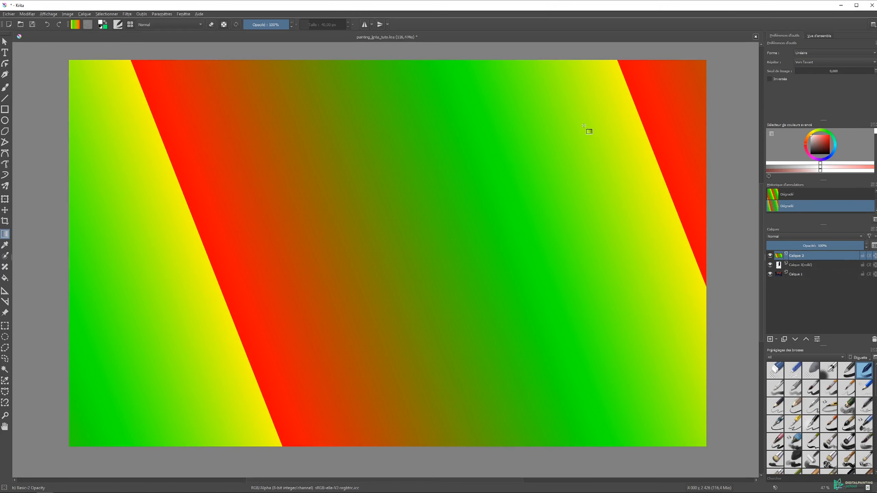
left_click_drag(707, 98, 568, 100)
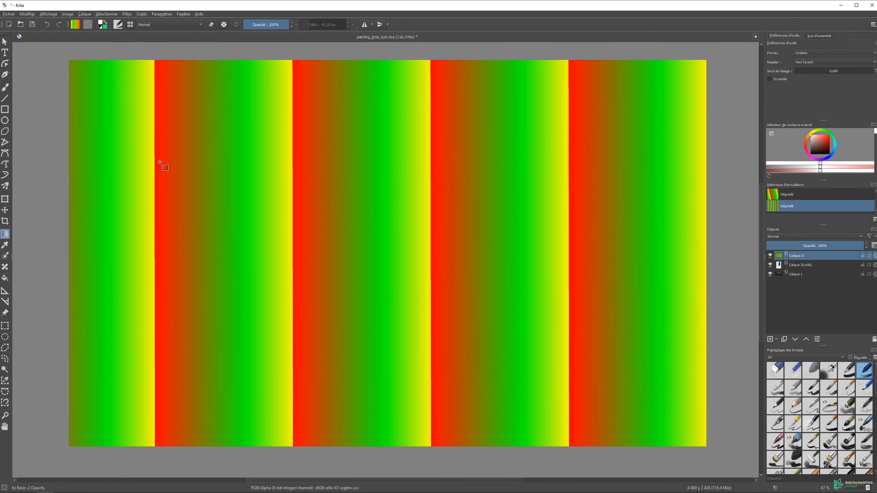
Set the gradient repetition to Aucune and apply the linear gradient twice diagonally toward the lower left
left_click(812, 64)
left_click(811, 58)
left_click_drag(694, 80, 337, 229)
left_click_drag(498, 148, 256, 249)
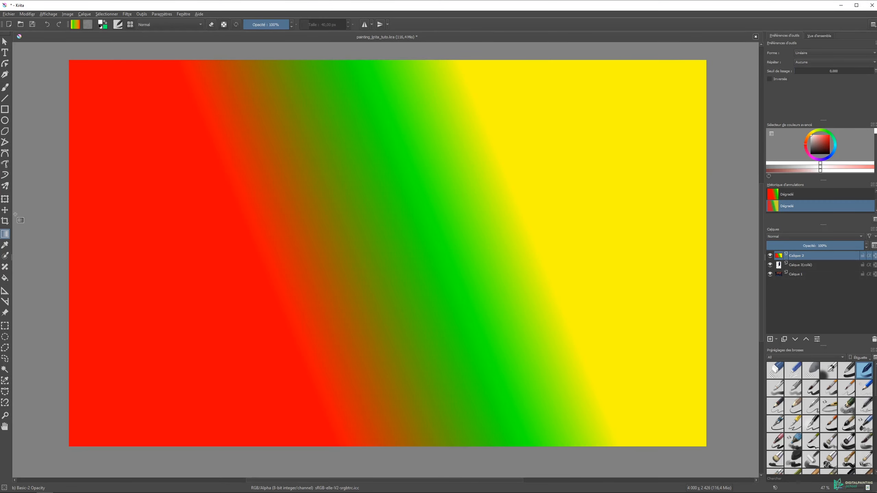
Clear the gradient from the active layer and sample several orange sky and dark tower colours with the colour picker
left_click(6, 246)
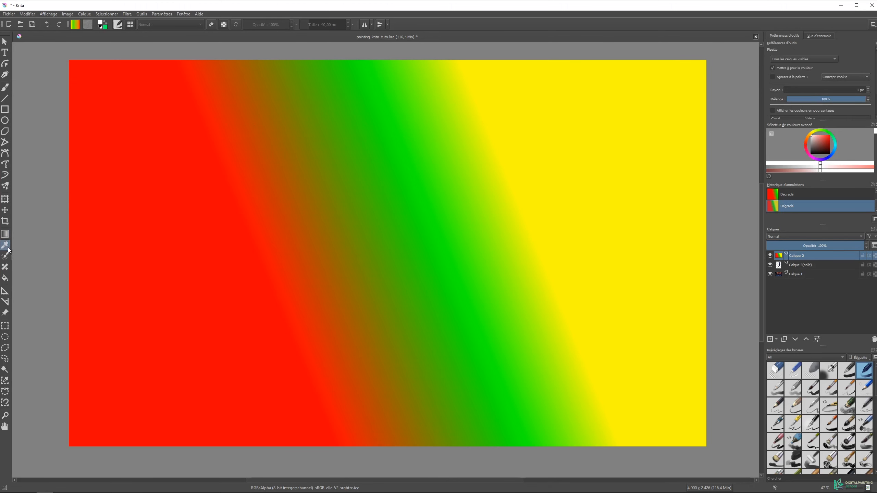
key("Delete")
left_click(334, 103)
left_click(328, 97)
left_click(332, 107)
left_click(326, 102)
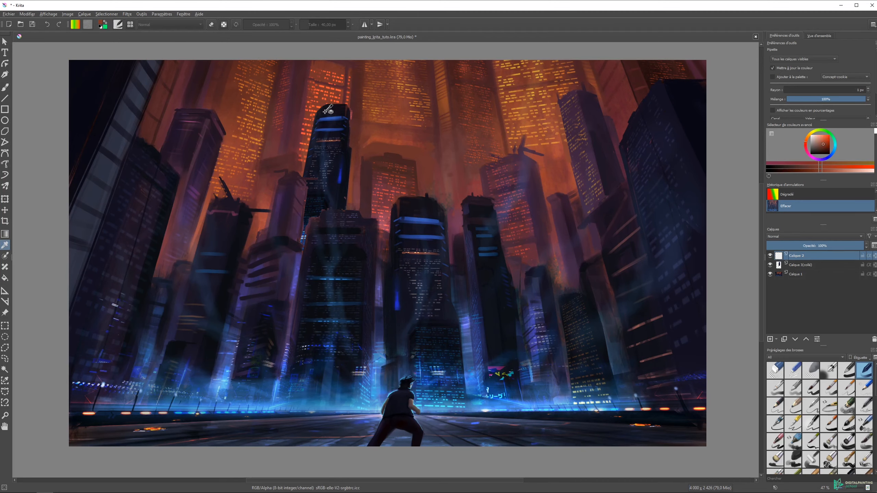
left_click(344, 112)
left_click(531, 122)
left_click(549, 138)
left_click_drag(594, 121, 314, 159)
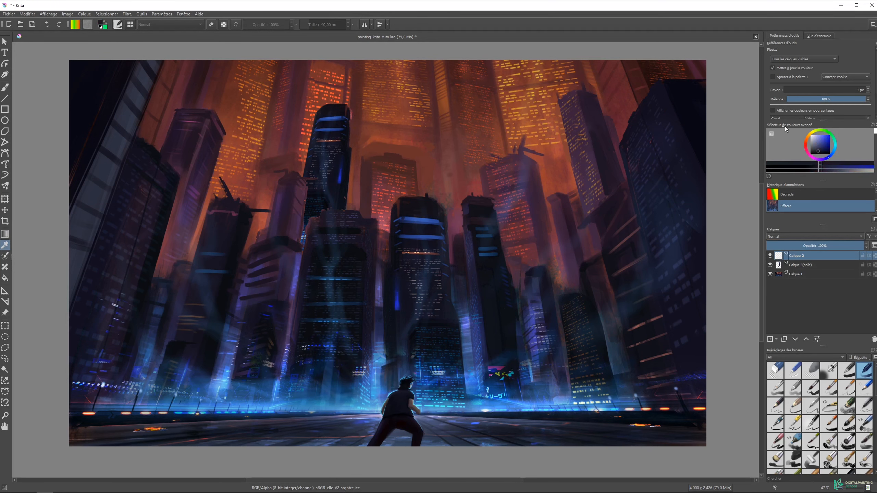
Resize the dockers to reveal the picker's colour channel table and sample two purple shades from the upper-right tower
left_click_drag(818, 177, 818, 200)
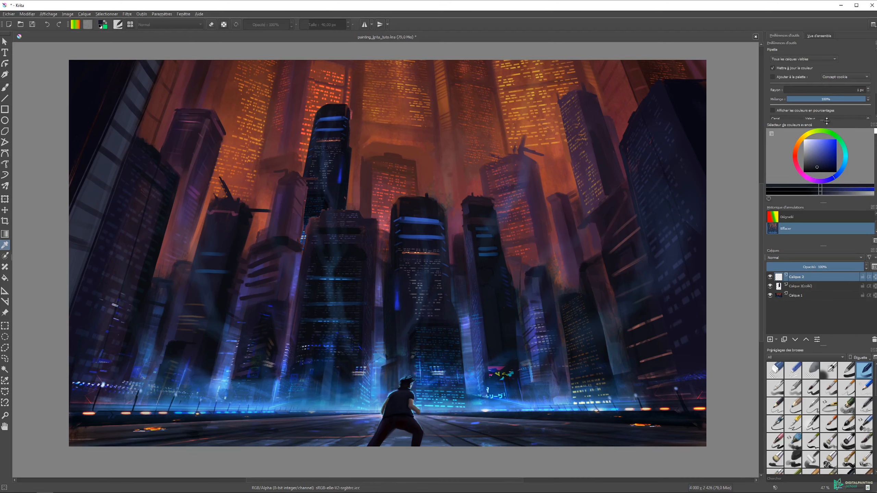
left_click_drag(825, 120, 825, 157)
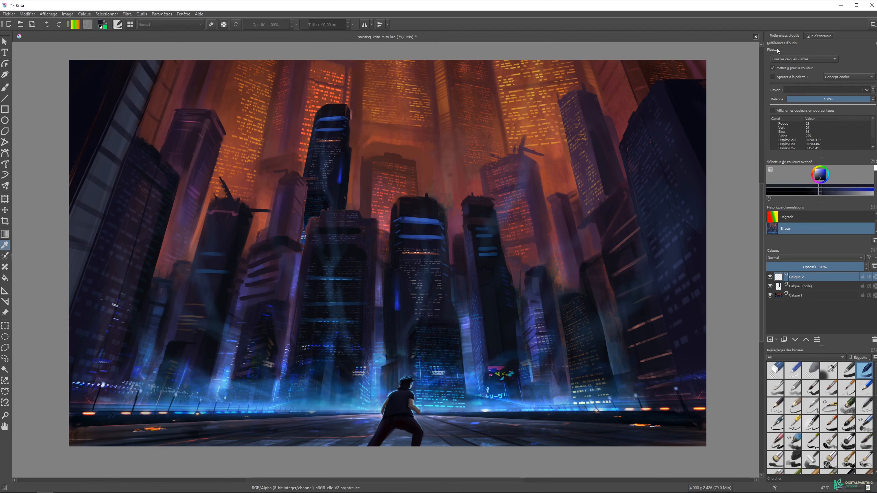
left_click(583, 122)
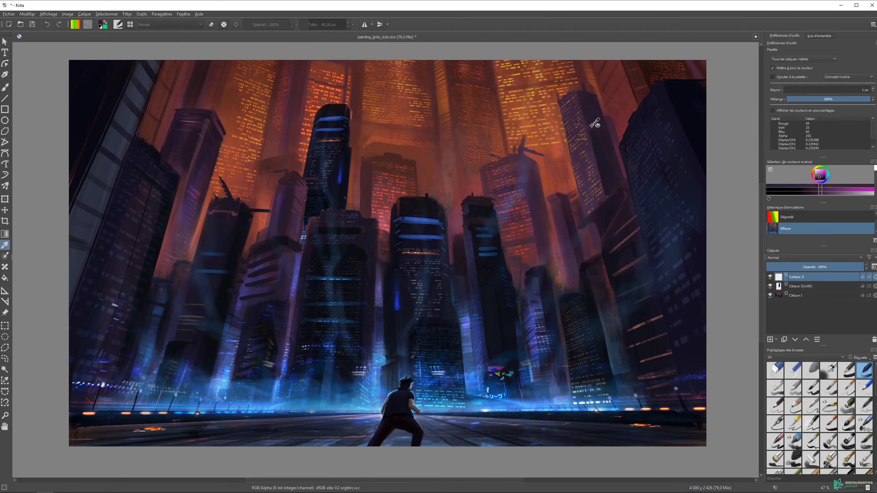
left_click(591, 123)
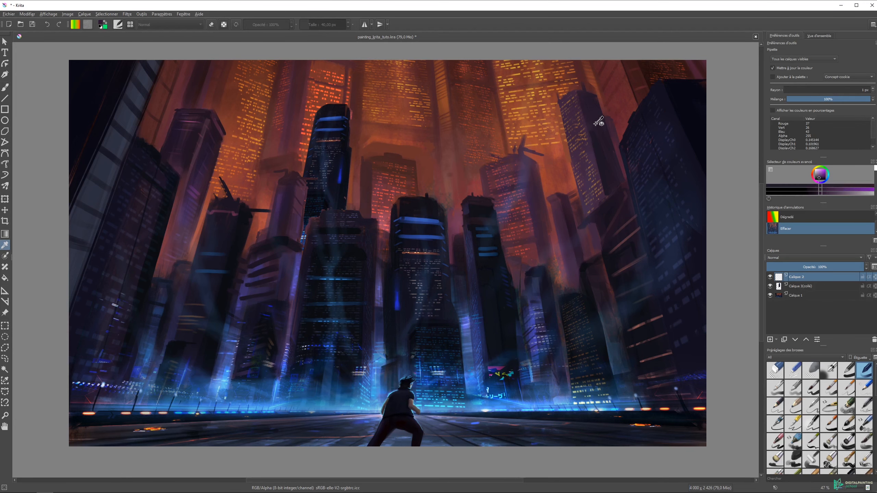
Switch the picker's source to Sample Current Layer and back to Tous les calques visibles
left_click(784, 59)
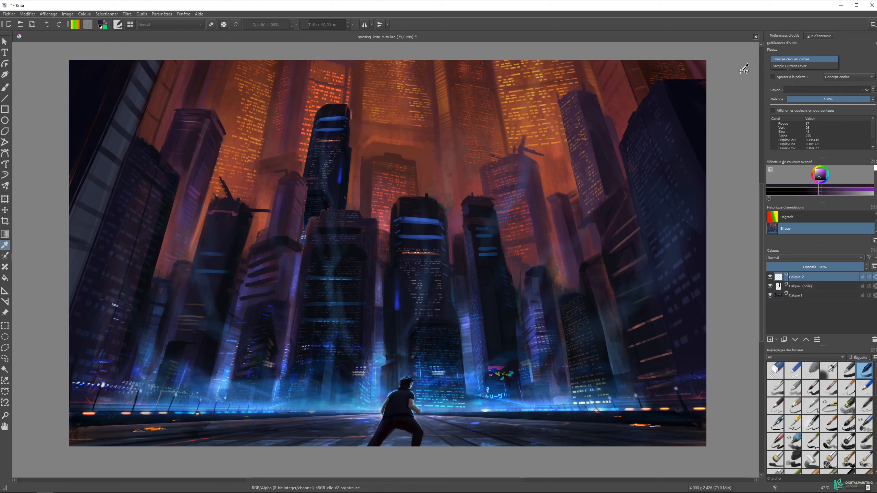
left_click(786, 67)
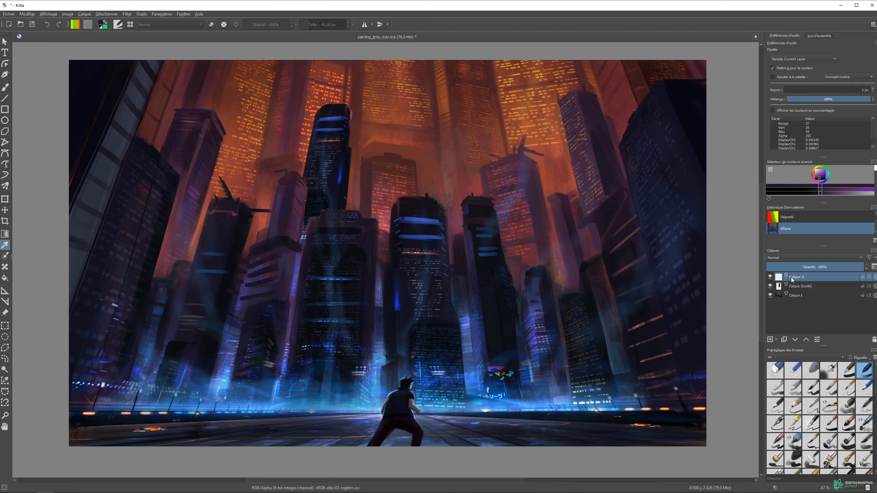
left_click(793, 60)
left_click(789, 52)
Turn off Mettre à jour la couleur and sample the orange sky between the upper towers
left_click(776, 68)
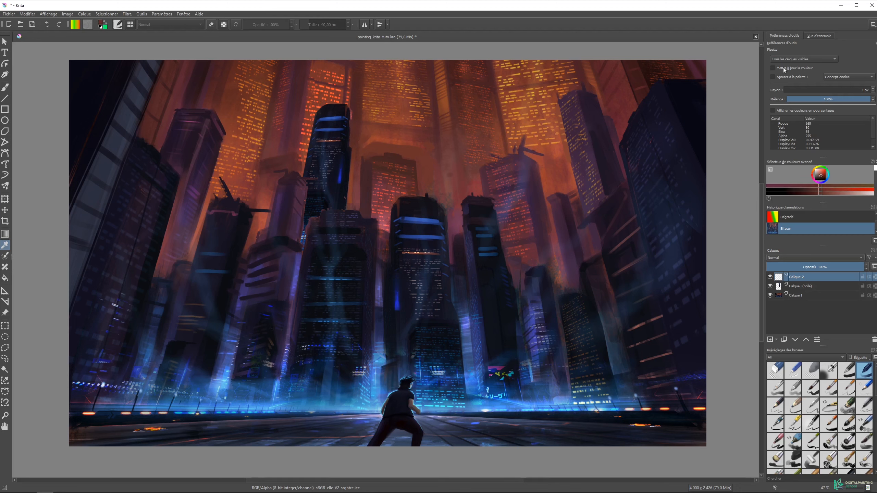
left_click(513, 118)
left_click(427, 102)
Sample the orange sky around the lit windows using a 10 px radius and inspect the sampled area up close
left_click(516, 102)
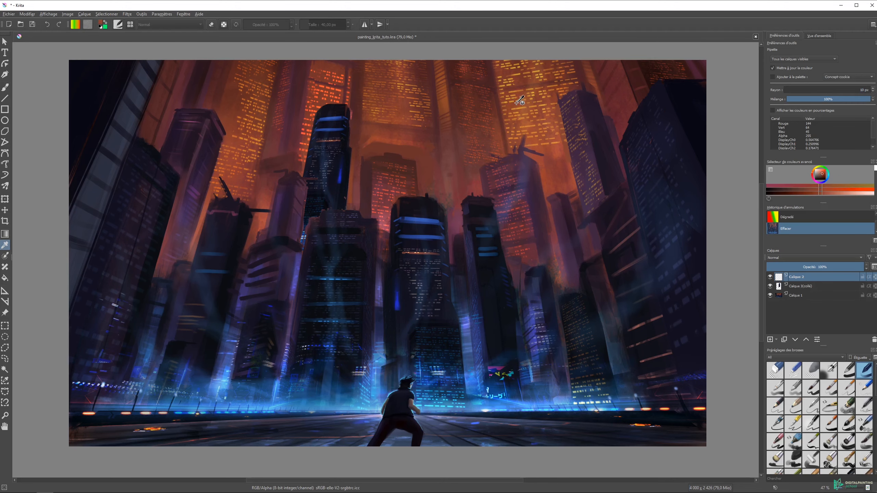
left_click(517, 111)
left_click_drag(495, 110, 301, 55)
left_click_drag(513, 171, 622, 275)
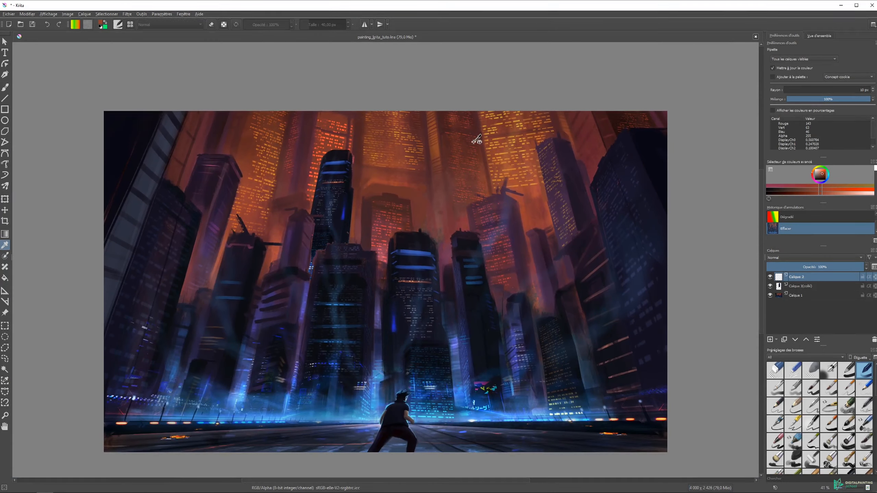
left_click_drag(472, 140, 369, 105)
left_click_drag(500, 175, 462, 129)
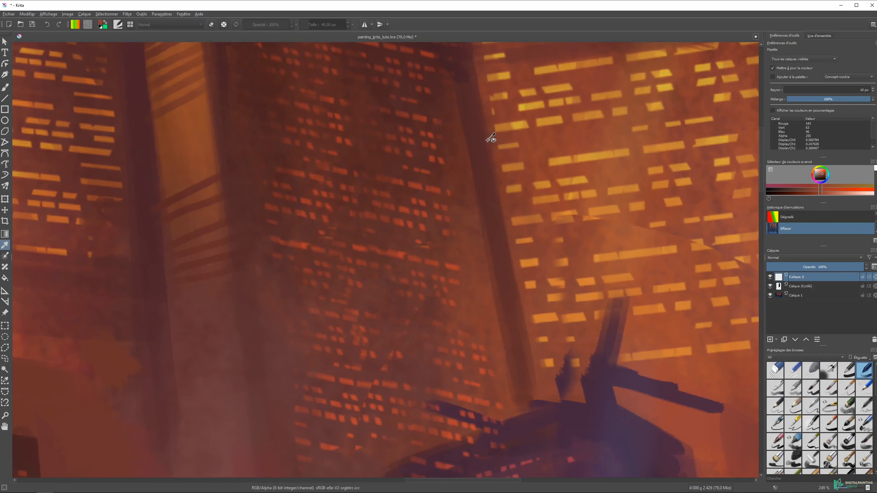
left_click_drag(465, 158, 566, 237)
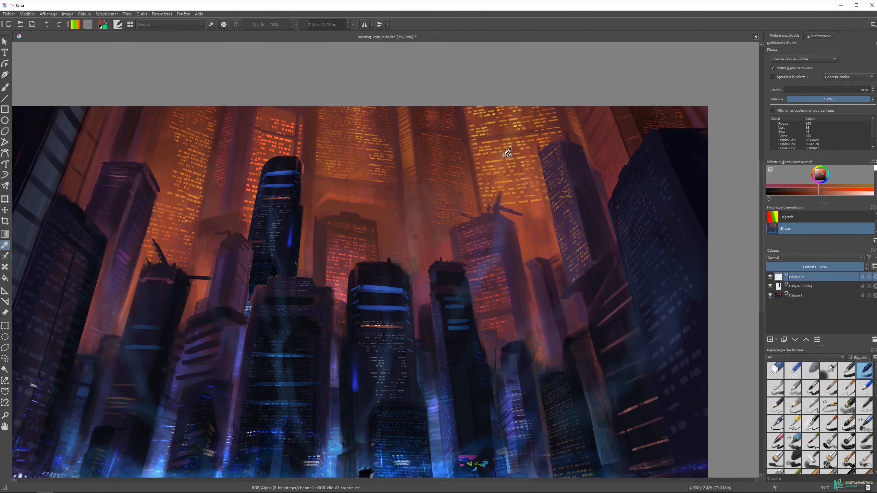
Set the picker's Rayon to 1 px and Mélange to about 21%, and sample the upper-right tower and nearby sky
left_click(874, 88)
left_click_drag(865, 99, 806, 95)
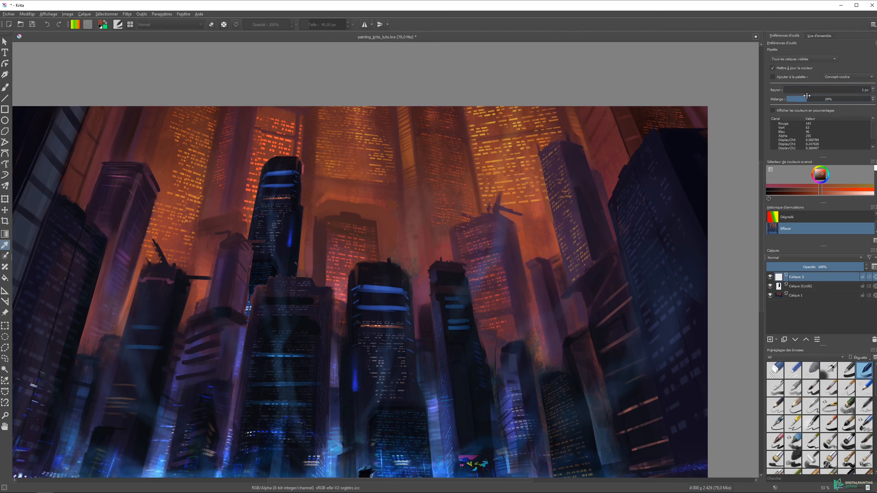
left_click(566, 173)
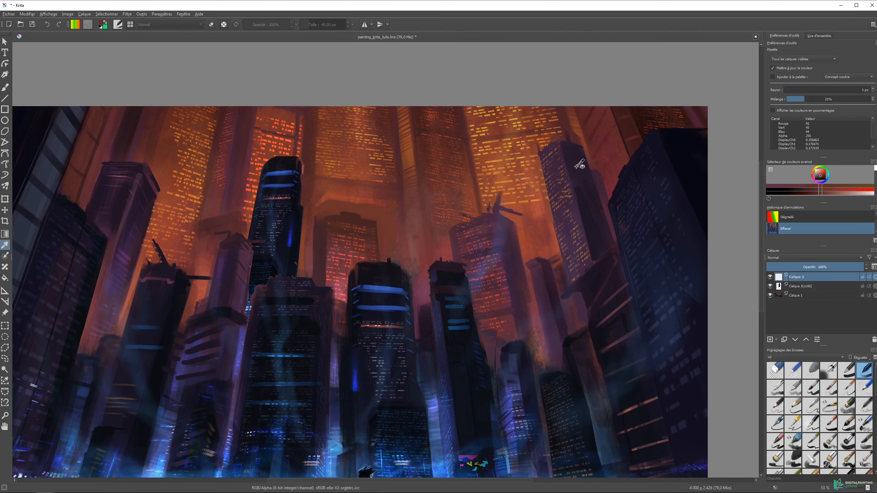
left_click(552, 137)
Enlarge the advanced colour selector and choose a very light, nearly unsaturated foreground colour
left_click_drag(824, 202, 824, 286)
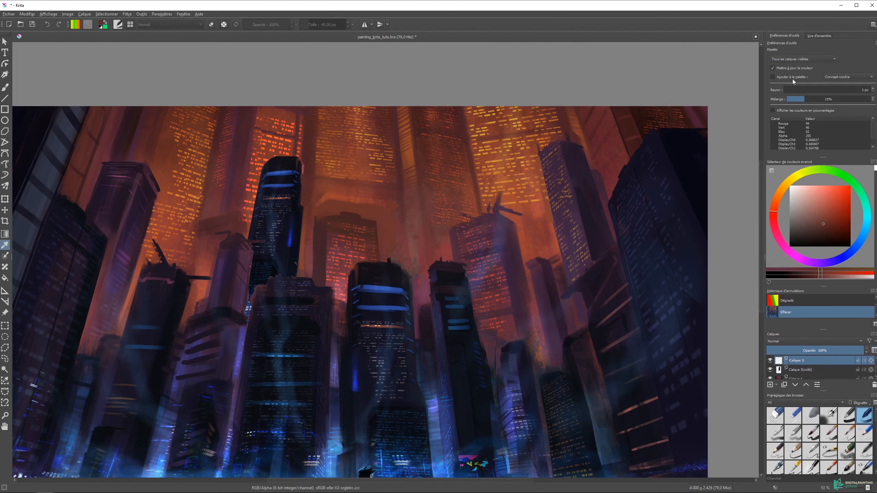
left_click(802, 197)
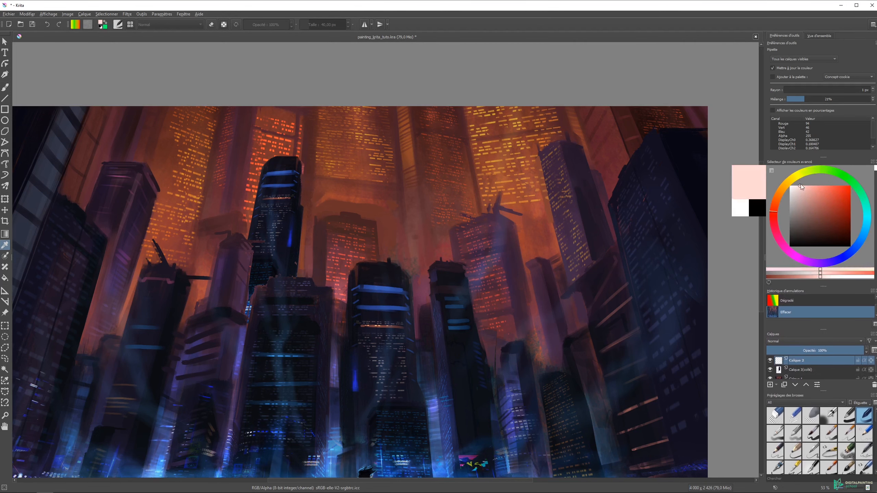
left_click(797, 199)
left_click(789, 199)
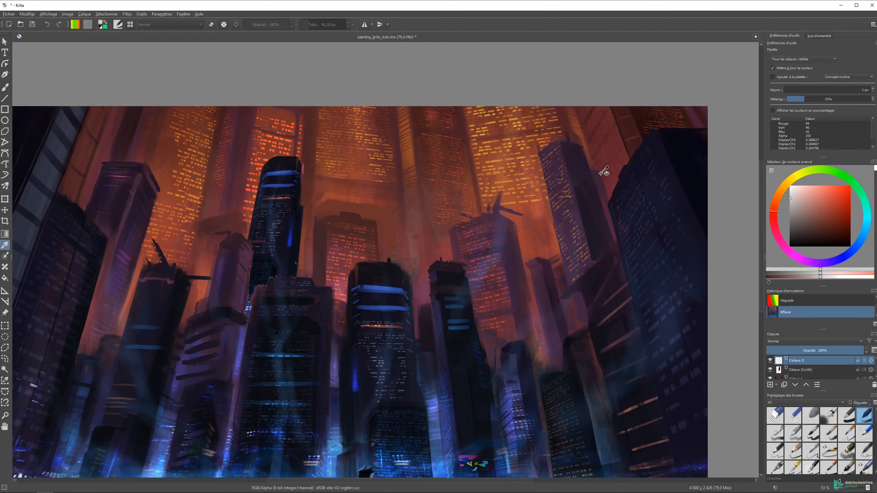
Sample the orange sky among the yellow windows repeatedly to blend it gradually into the light foreground colour
left_click(497, 126)
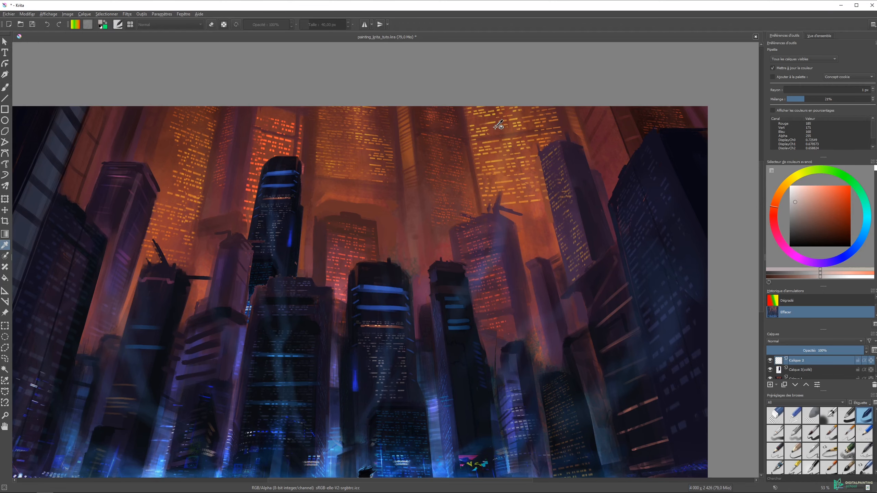
left_click(504, 131)
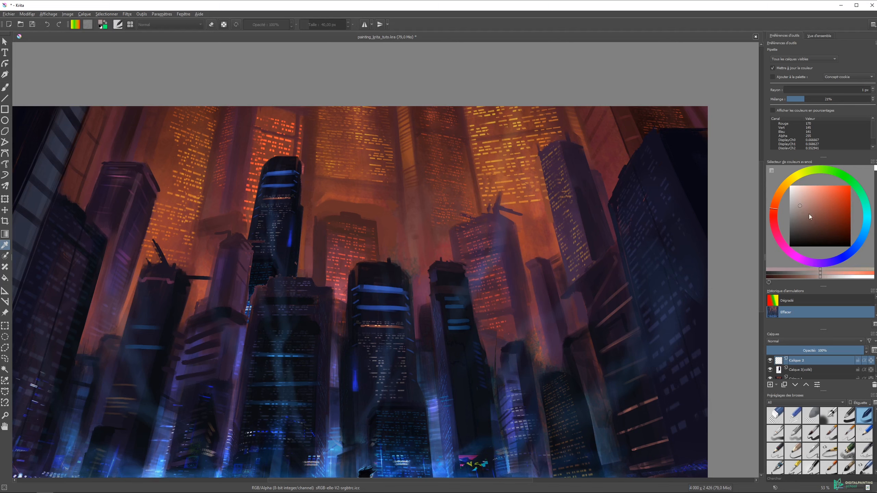
left_click(498, 129)
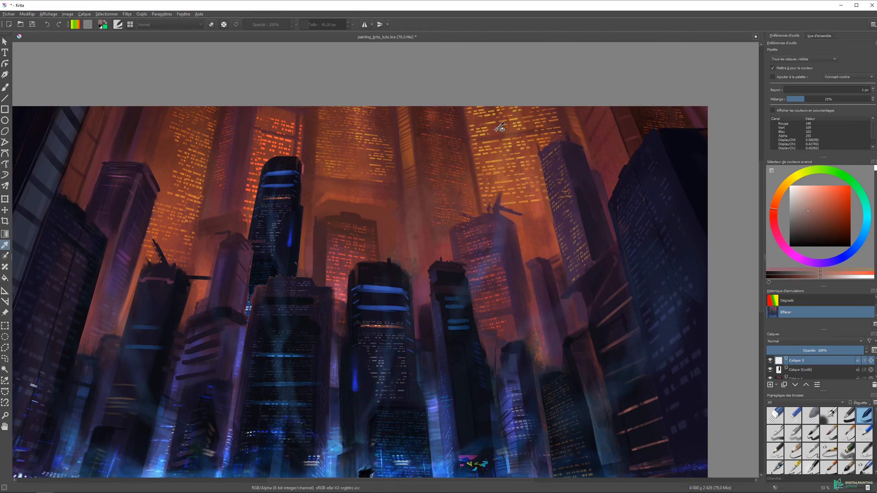
left_click(499, 130)
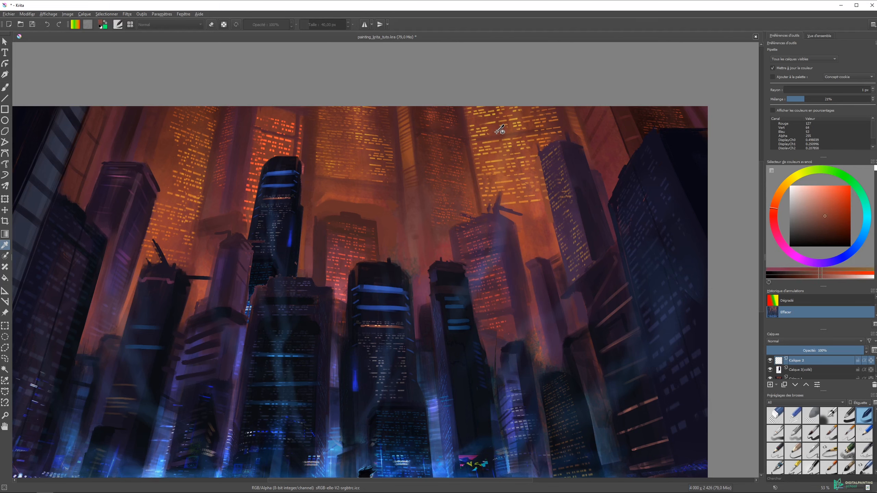
Sample the orange sky among the yellow windows and the upper-right tower using the blended colour picker
left_click(498, 129)
left_click(498, 129)
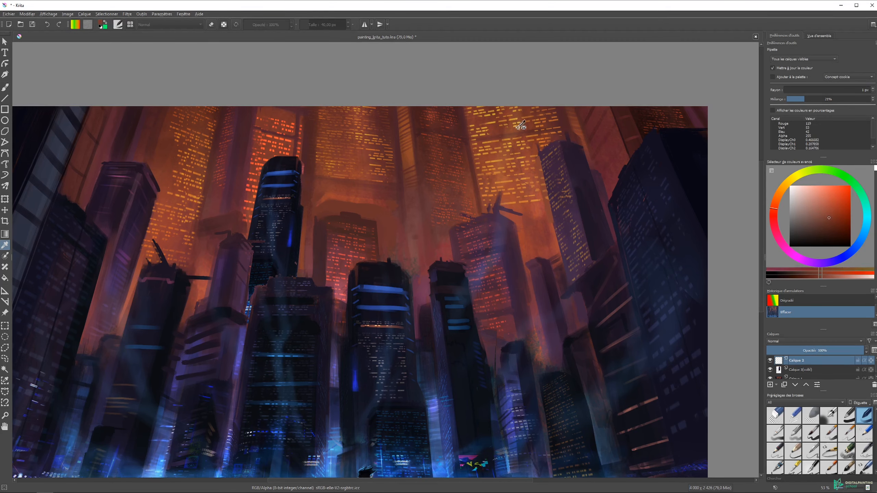
left_click(573, 154)
left_click(573, 154)
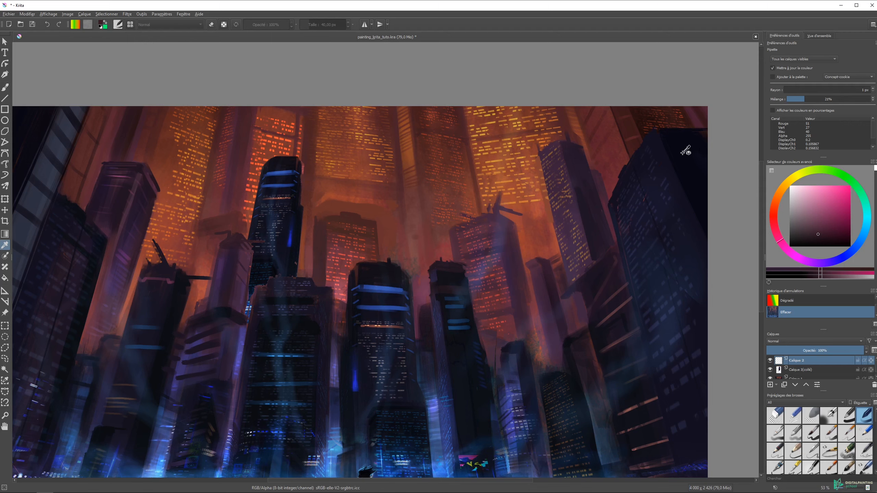
Set the picker's Mélange to 100% and toggle the display of colours as percentages on and off
left_click_drag(808, 101, 872, 100)
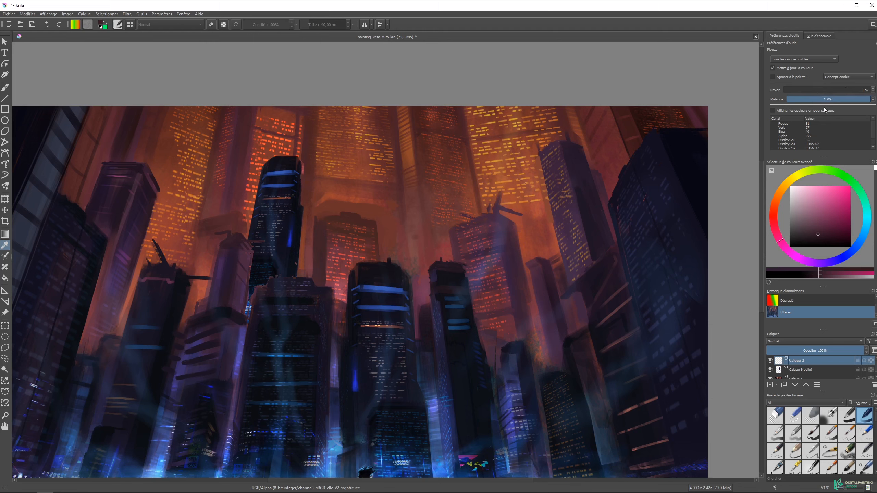
left_click(780, 110)
left_click(793, 111)
Look at the colorize mask tool's options and try a bucket fill of the empty top layer in the dark foreground colour
left_click(6, 256)
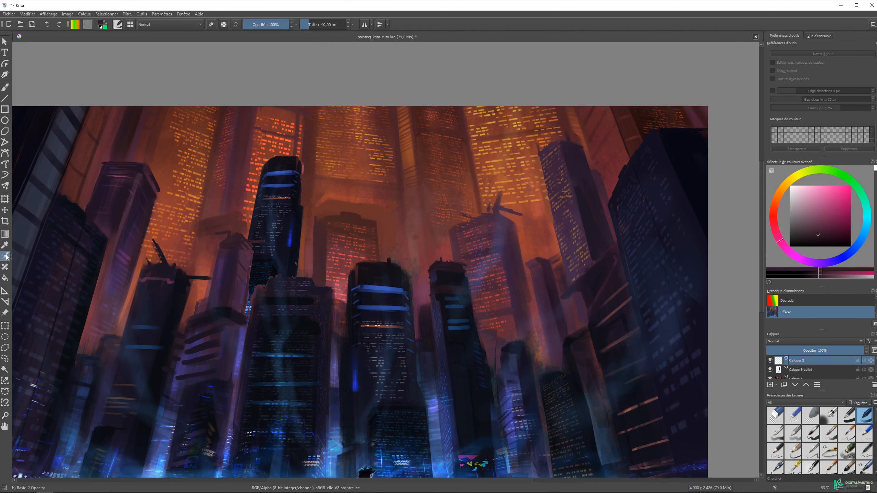
left_click_drag(325, 176, 360, 123)
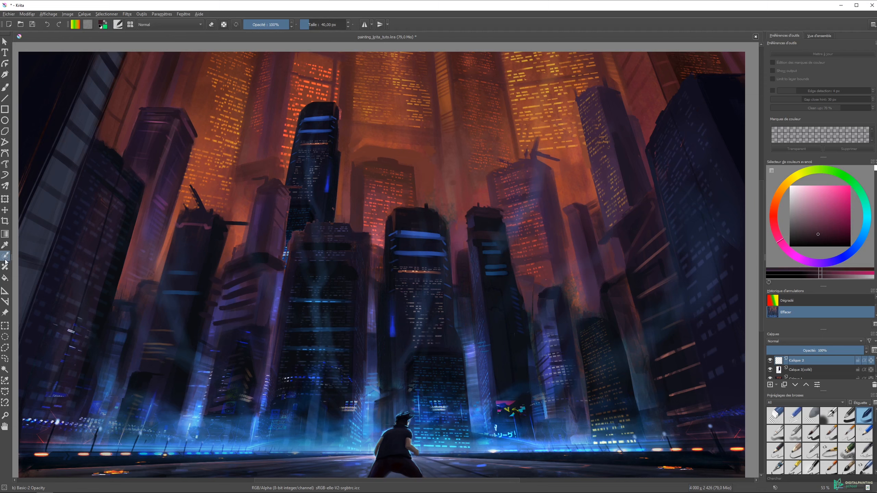
left_click(6, 279)
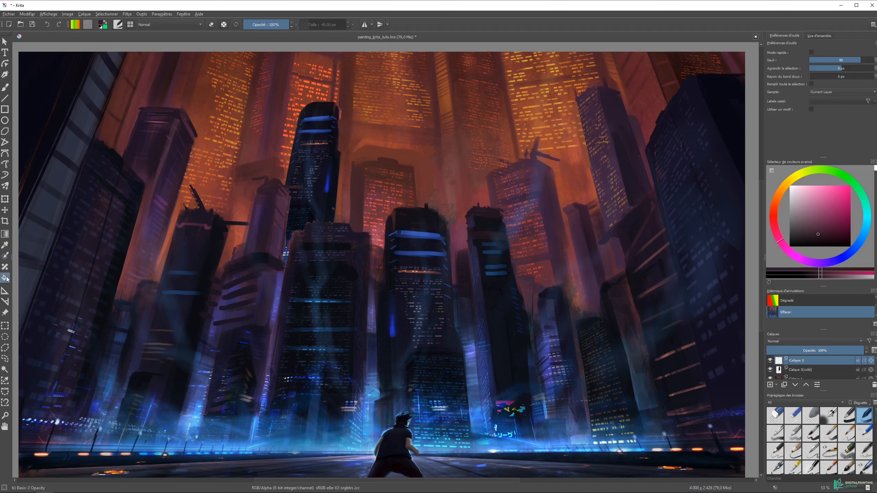
left_click(325, 163)
left_click(449, 230)
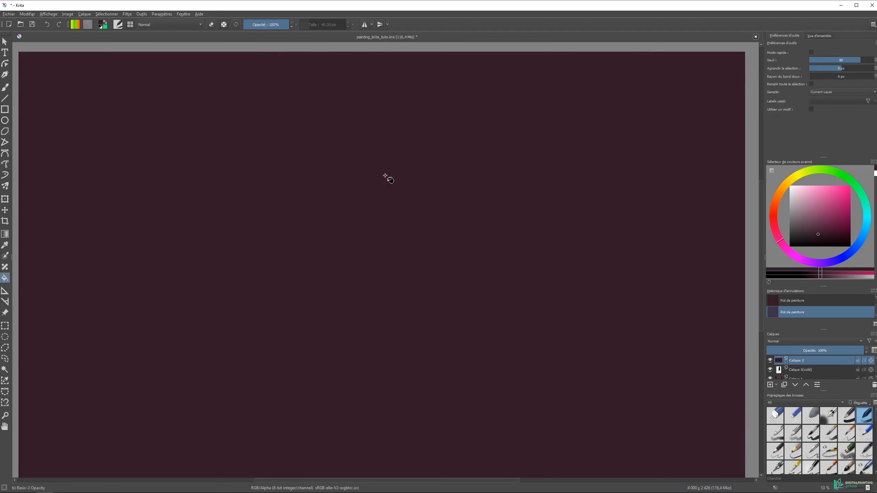
key("ctrl+z")
key("Delete")
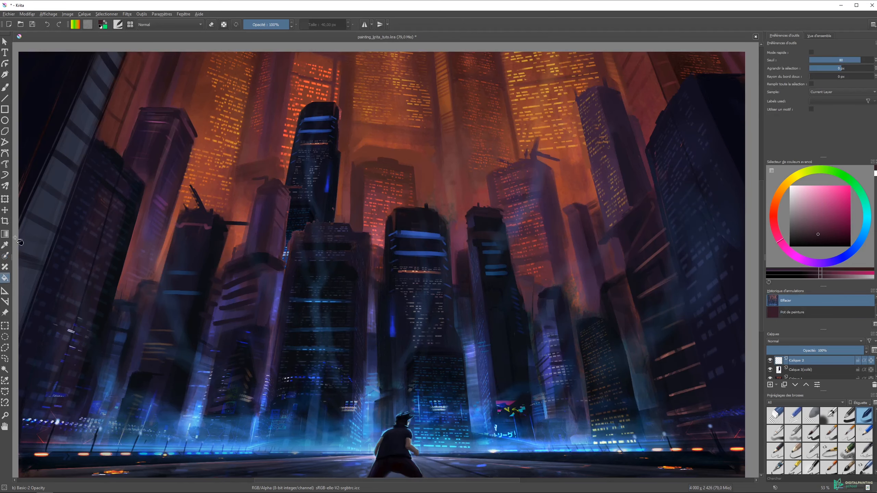
Try a bucket fill inside a freehand selection drawn over the central towers, and clear the selection
left_click(5, 359)
mouse_move(229, 238)
left_mouse_down()
mouse_move(308, 297)
mouse_move(217, 243)
left_mouse_up()
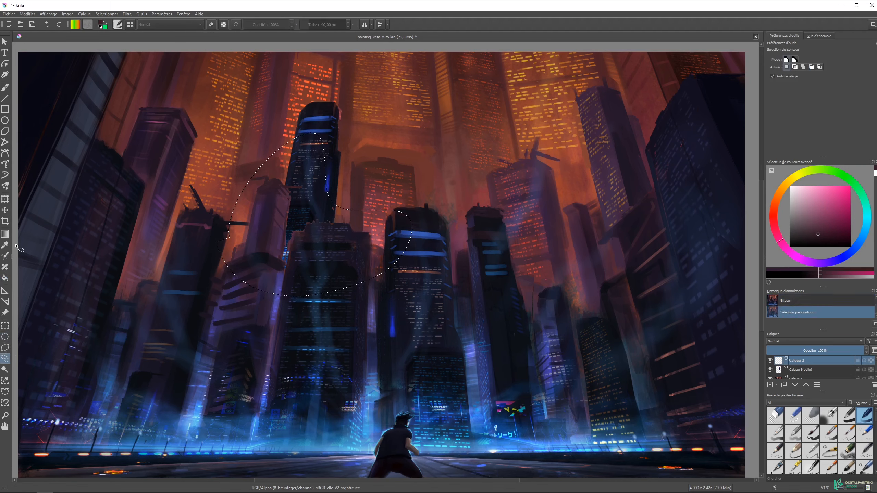
left_click(5, 278)
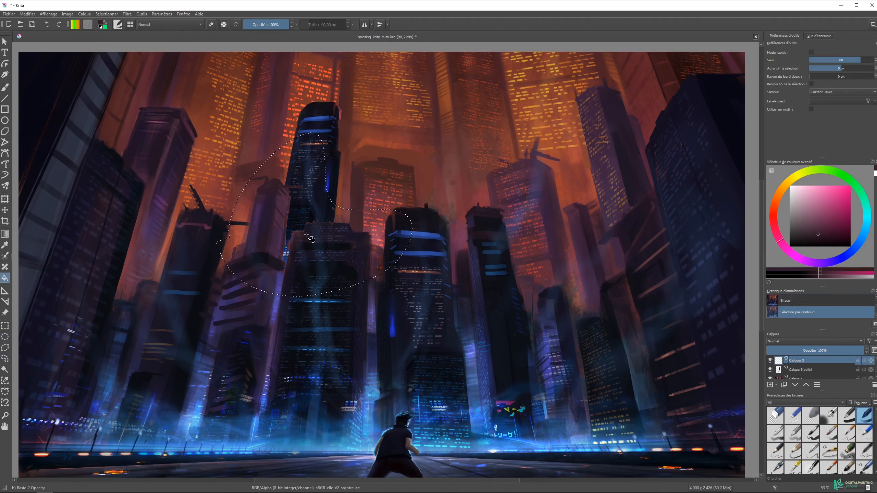
left_click(313, 237)
key("ctrl+z")
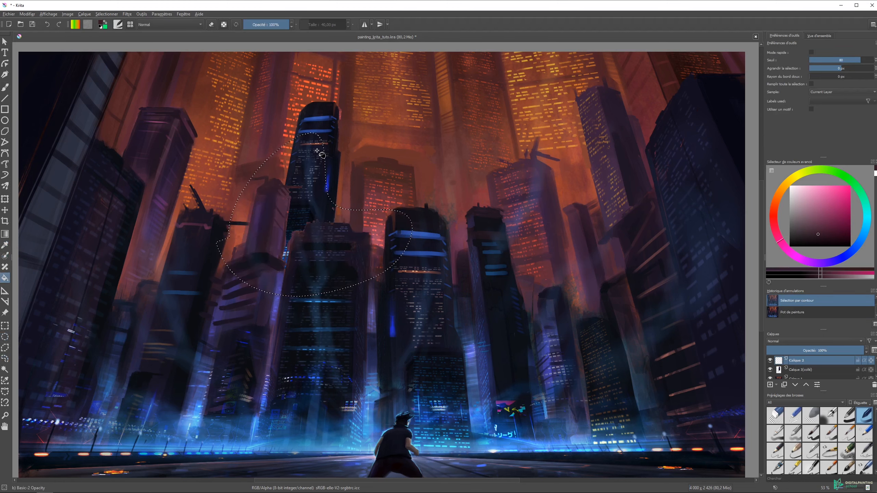
key("ctrl+shift+a")
Make the bottom painting layer active and shrink the colour selector to give the history and layer lists more room
left_click(4, 268)
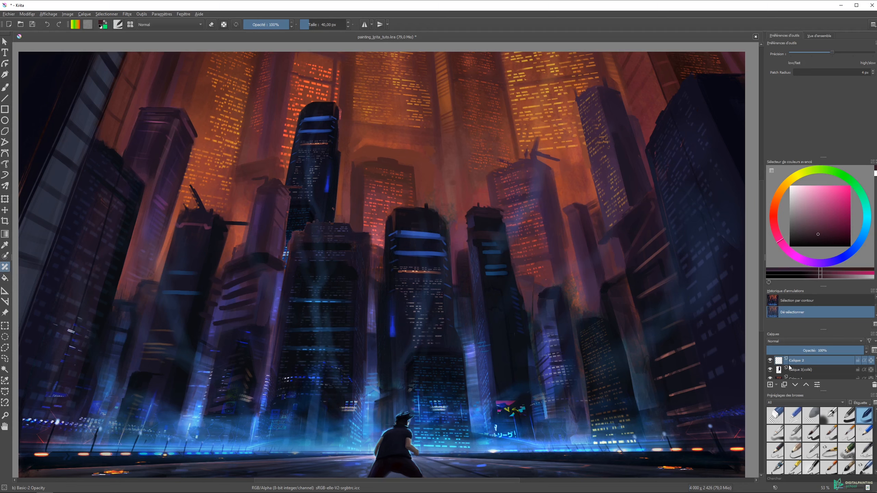
left_click(840, 378)
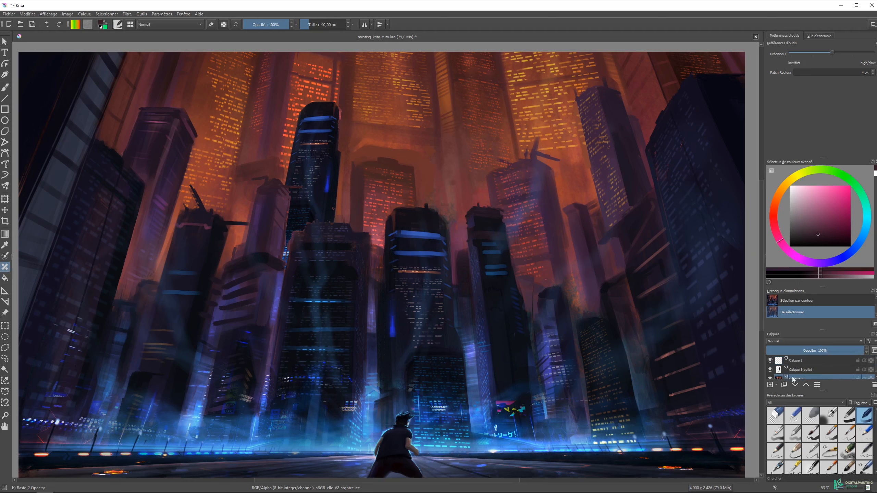
left_click_drag(822, 285, 822, 253)
left_click_drag(822, 330, 822, 313)
Choose a bright yellow-green and paint a thin curved brush stroke, about 8 px wide, over the central towers
key("b")
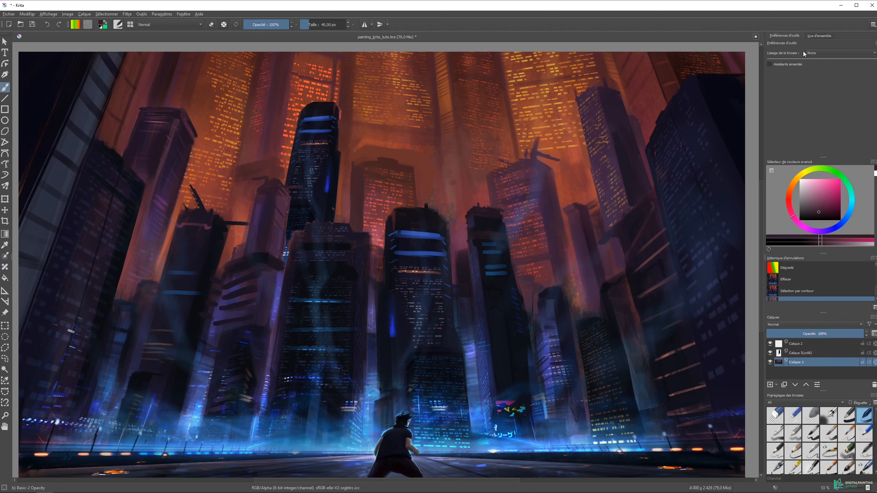
left_click(823, 179)
left_click(818, 168)
mouse_move(434, 153)
left_mouse_down("shift")
mouse_move(397, 156)
mouse_move(335, 238)
left_mouse_up("shift")
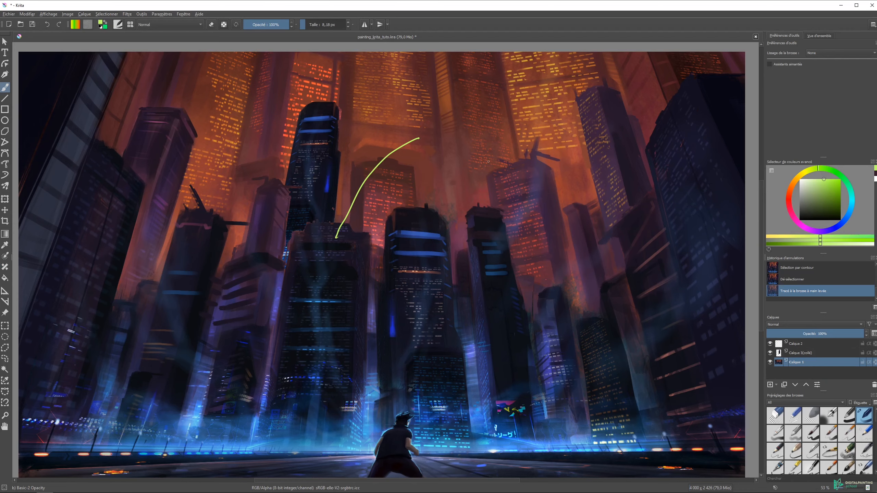
Try moving the painting layer slightly down and to the right
key("t")
left_click_drag(391, 174, 414, 199)
key("ctrl+z")
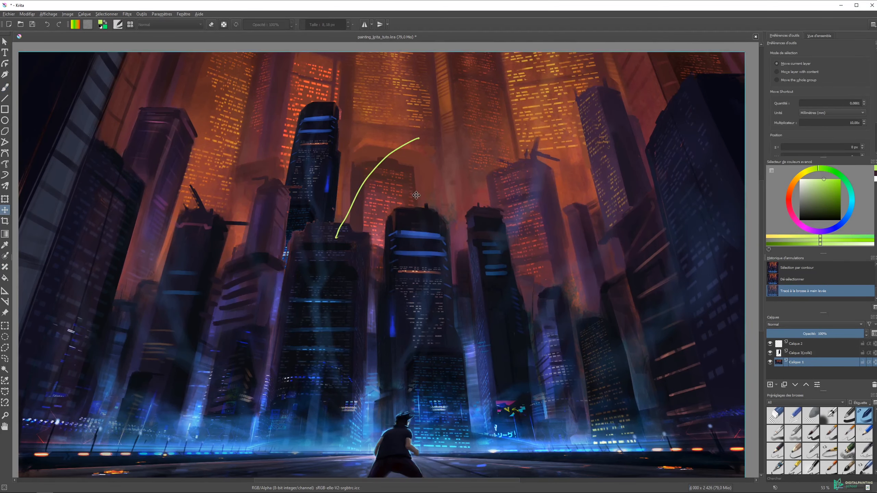
Set the smart patch radius to 8 px and patch over the yellow-green stroke
left_click(5, 267)
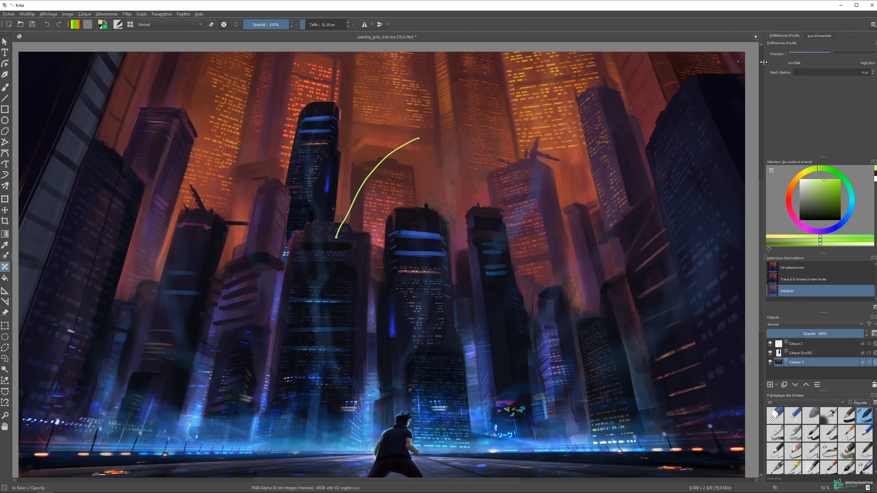
left_click(872, 71)
left_click(873, 71)
left_click(873, 70)
left_click(873, 70)
mouse_move(420, 137)
left_mouse_down()
mouse_move(381, 159)
mouse_move(344, 222)
left_mouse_up()
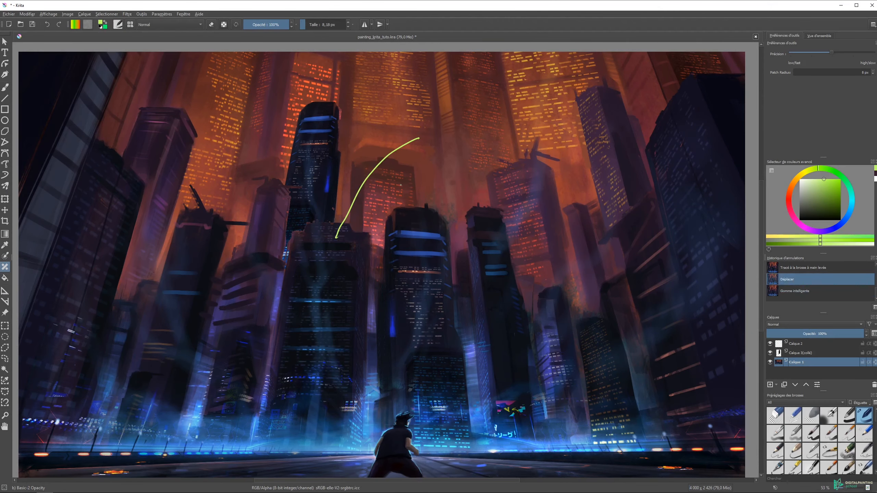
Compare the painting before and after the smart patch by switching between the two history states up close
left_click_drag(386, 182, 344, 142)
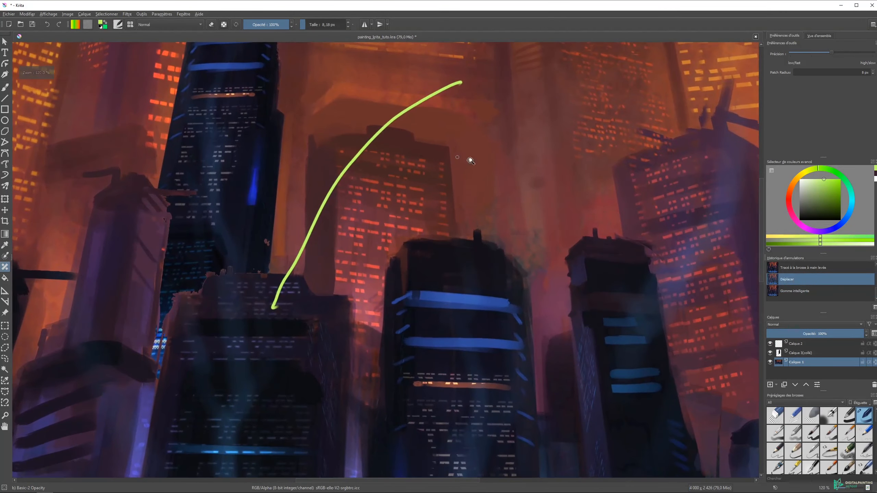
left_click(794, 290)
left_click(792, 284)
left_click(792, 292)
left_click(792, 280)
left_click(791, 292)
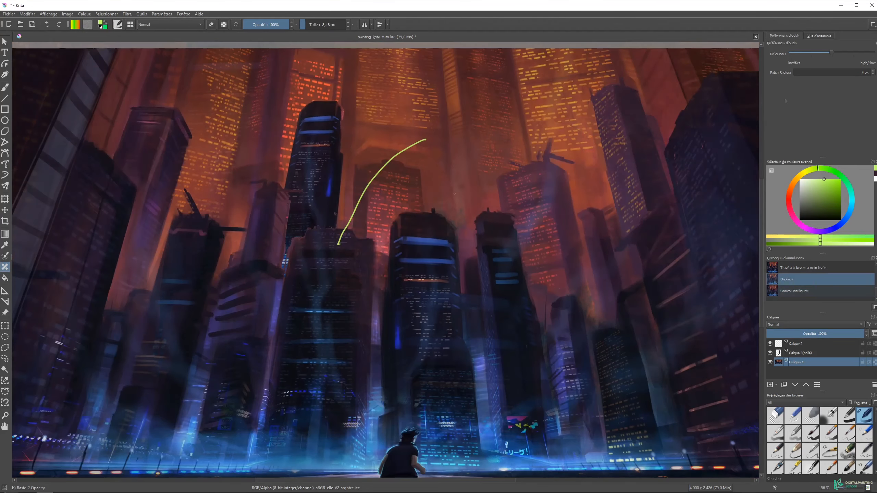
Undo the layer move and the yellow-green stroke
mouse_move(404, 223)
left_mouse_down()
mouse_move(451, 208)
mouse_move(435, 219)
mouse_move(446, 222)
mouse_move(441, 228)
mouse_move(428, 227)
left_mouse_up()
key("ctrl+z")
key("ctrl+z")
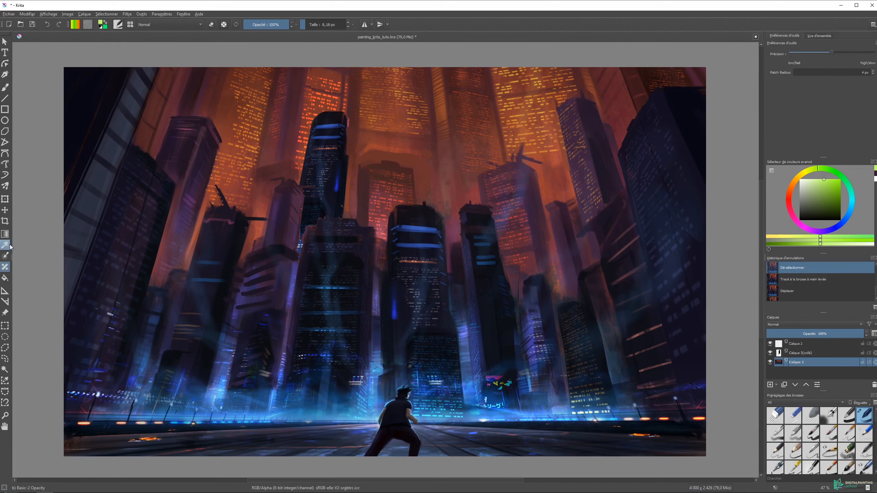
Measure several distances and angles across the towers and sky, and look through the available distance units
left_click(6, 303)
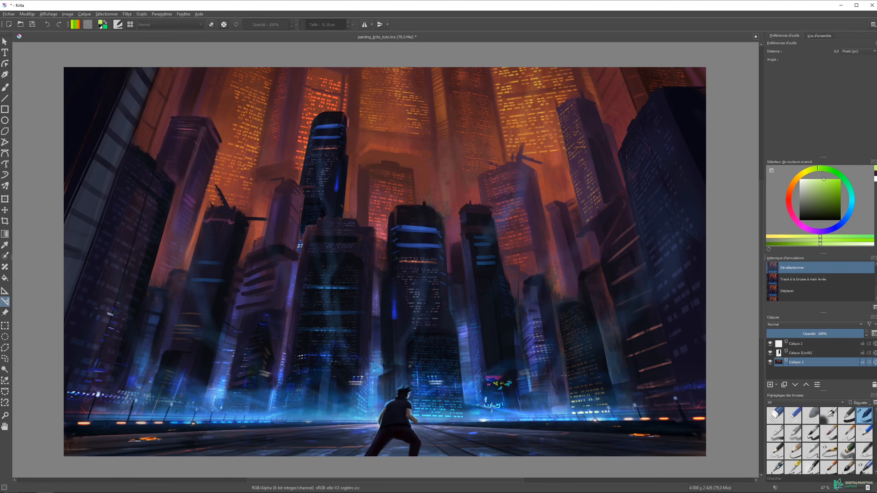
mouse_move(490, 418)
left_mouse_down()
mouse_move(473, 341)
mouse_move(465, 202)
left_mouse_up()
left_click(856, 51)
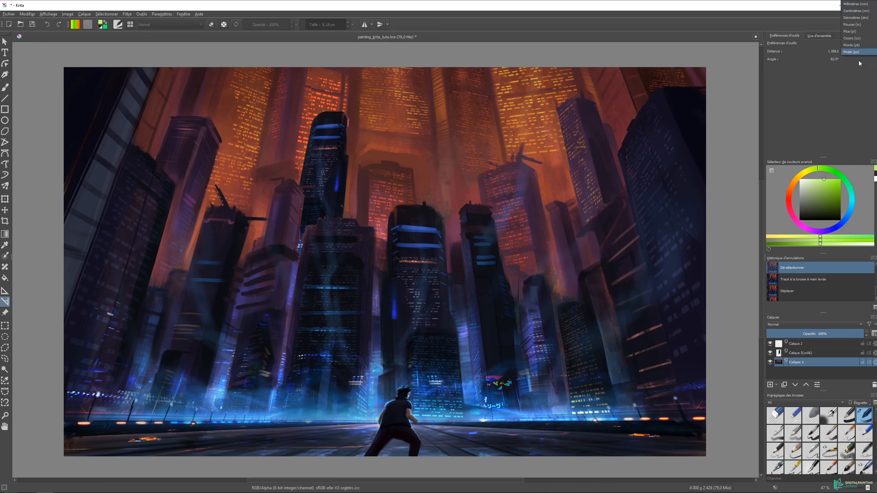
left_click_drag(532, 118, 291, 163)
left_click_drag(203, 134, 366, 122)
left_click_drag(289, 118, 422, 102)
Add Skull6.png from the skull folder as a reference image and select it
left_click(5, 313)
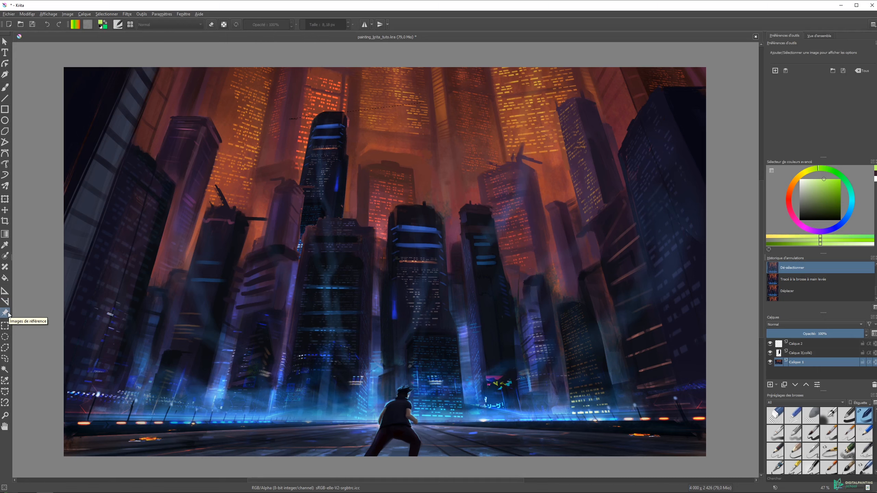
left_click_drag(321, 205, 437, 151)
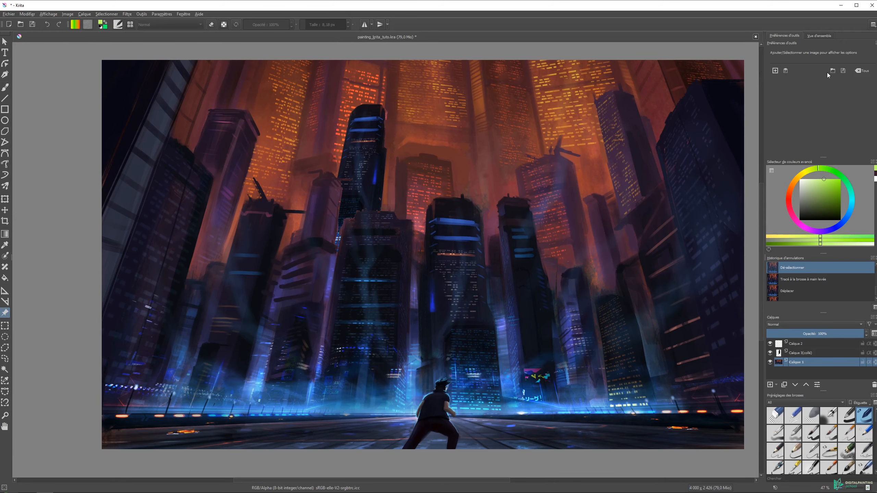
left_click(774, 72)
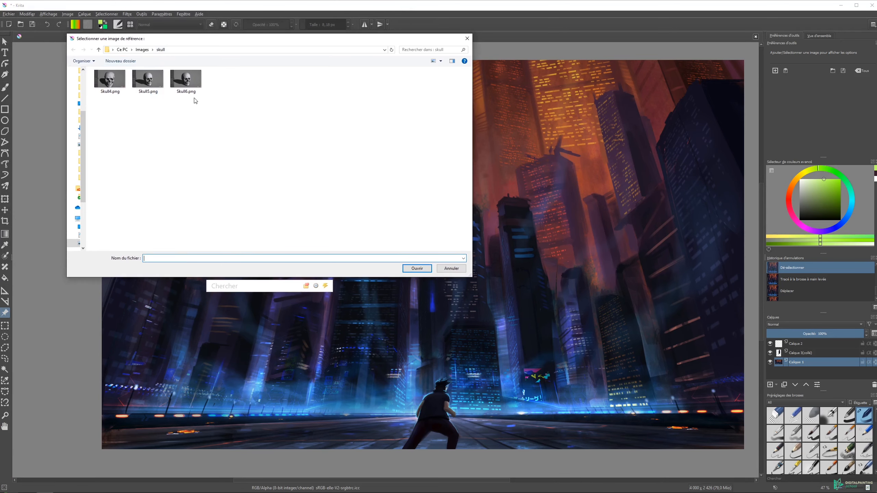
double_click(189, 84)
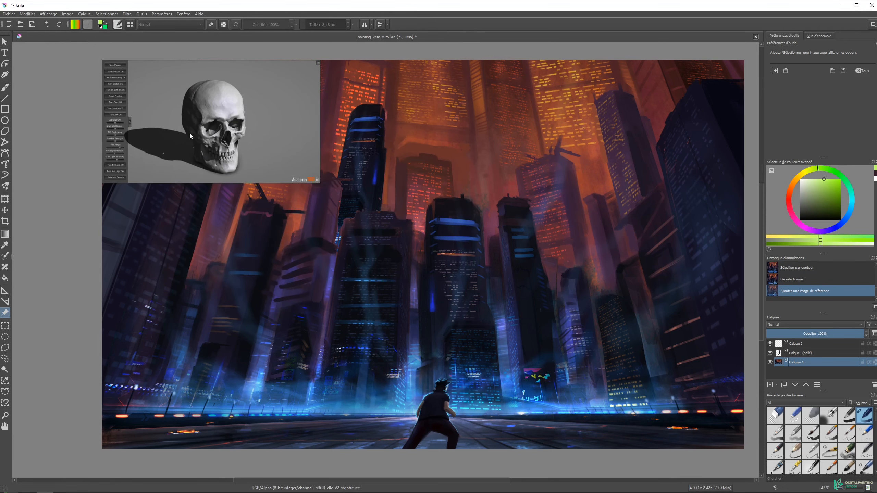
left_click(306, 169)
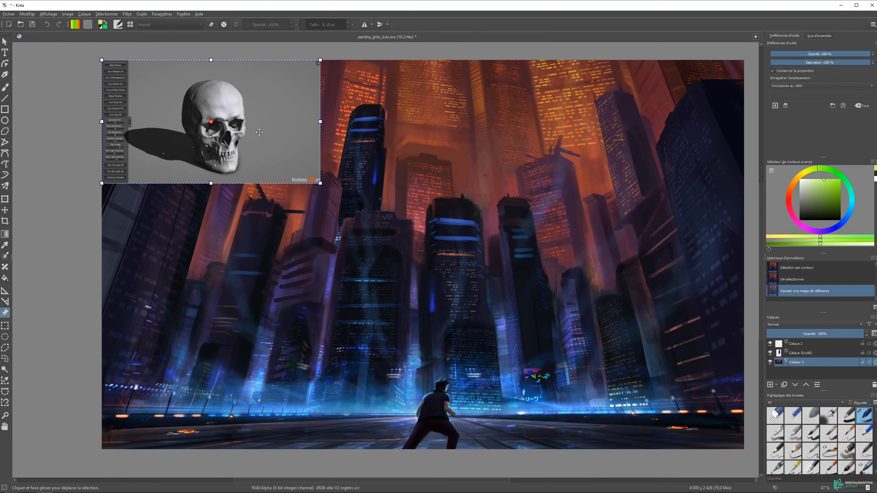
Move the skull reference into the empty area left of the canvas and enlarge it slightly
left_click_drag(247, 101, 395, 110)
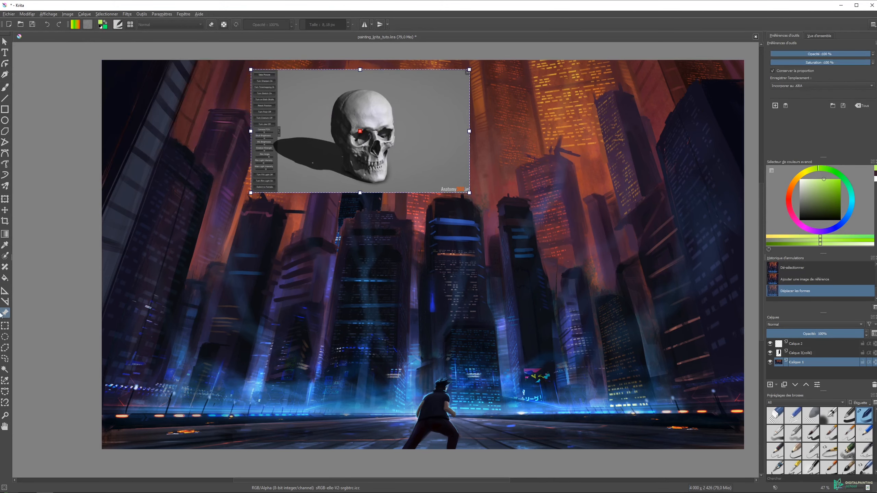
mouse_move(452, 103)
left_mouse_down()
mouse_move(227, 184)
mouse_move(187, 285)
mouse_move(497, 215)
mouse_move(190, 251)
mouse_move(164, 243)
mouse_move(449, 189)
mouse_move(320, 137)
mouse_move(324, 122)
left_mouse_up()
left_click_drag(384, 141, 266, 247)
left_click_drag(182, 229, 185, 143)
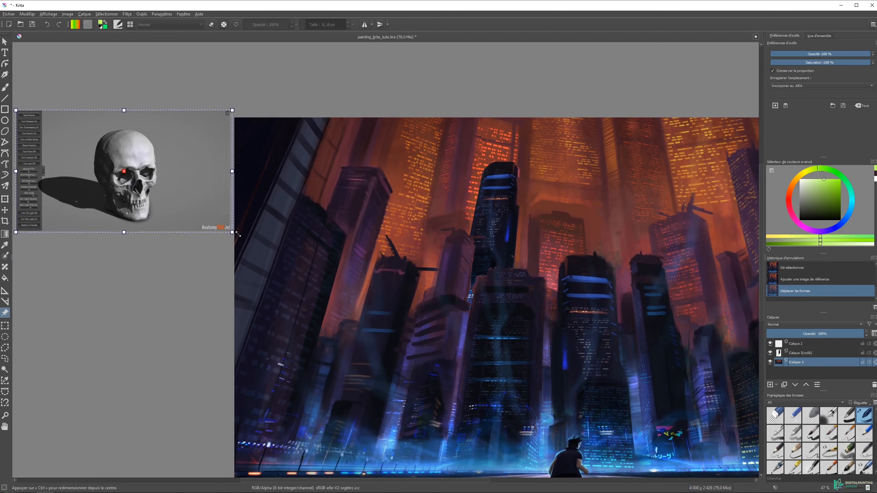
left_click_drag(228, 234, 273, 255)
left_click_drag(244, 198, 221, 176)
left_click_drag(305, 209, 331, 209)
Add Skull4.png as a second reference image, place it below the first skull and enlarge it
left_click(775, 105)
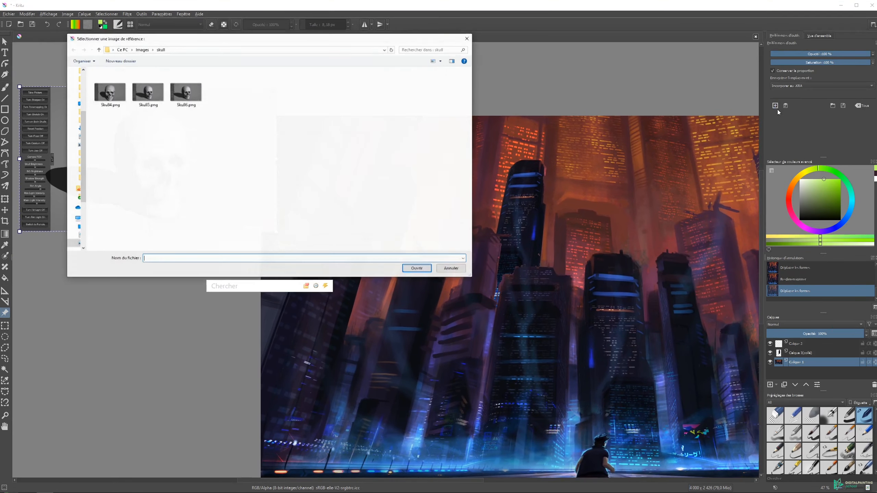
double_click(110, 88)
left_click_drag(358, 185, 129, 317)
left_click_drag(251, 372, 394, 454)
left_click_drag(316, 319, 293, 245)
Move the smaller skull reference over the painting's upper-left corner and try its opacity and saturation adjustments, ending at 100%
left_click(342, 110)
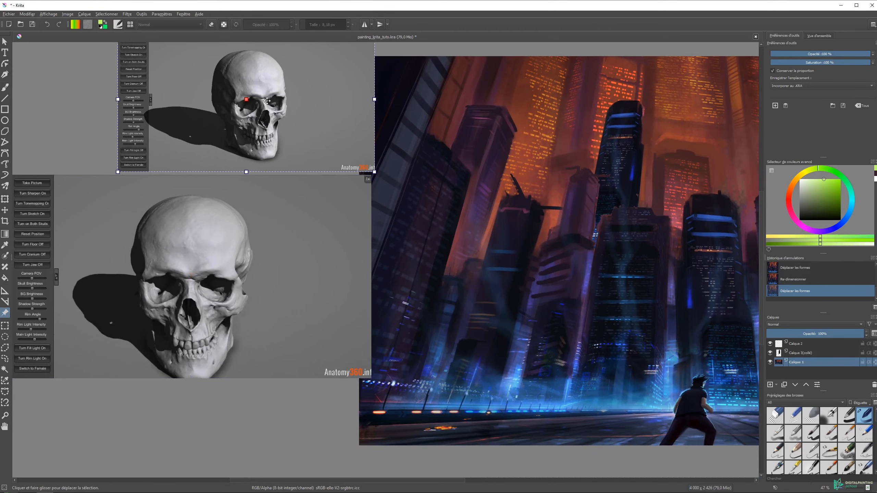
mouse_move(307, 108)
left_mouse_down()
mouse_move(537, 134)
mouse_move(428, 201)
left_mouse_up()
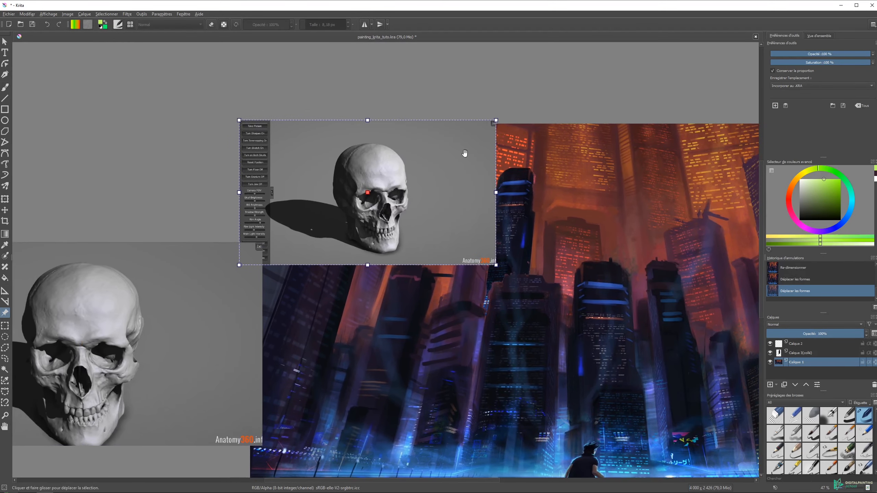
mouse_move(862, 54)
left_mouse_down()
mouse_move(805, 53)
mouse_move(872, 54)
mouse_move(751, 62)
mouse_move(873, 63)
left_mouse_up()
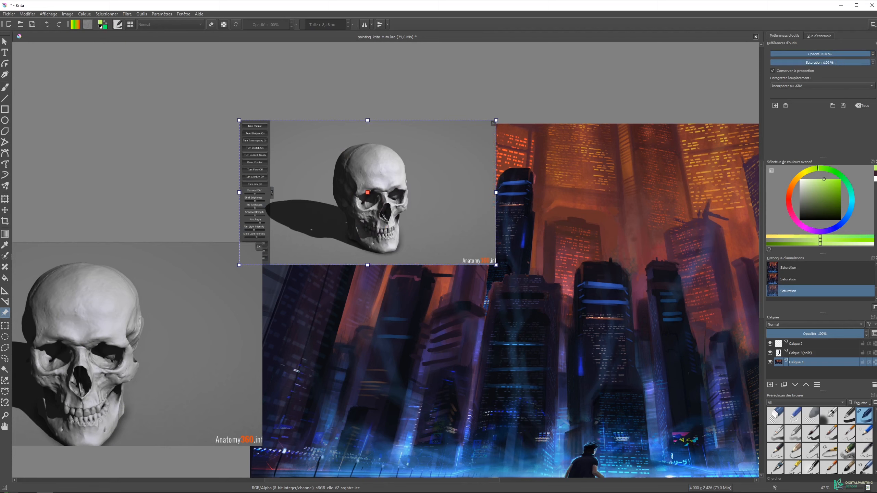
Turn off Conserver la proportion for the smaller skull reference and try resizing it freely
left_click(773, 71)
left_click_drag(496, 265, 482, 278)
key("ctrl+z")
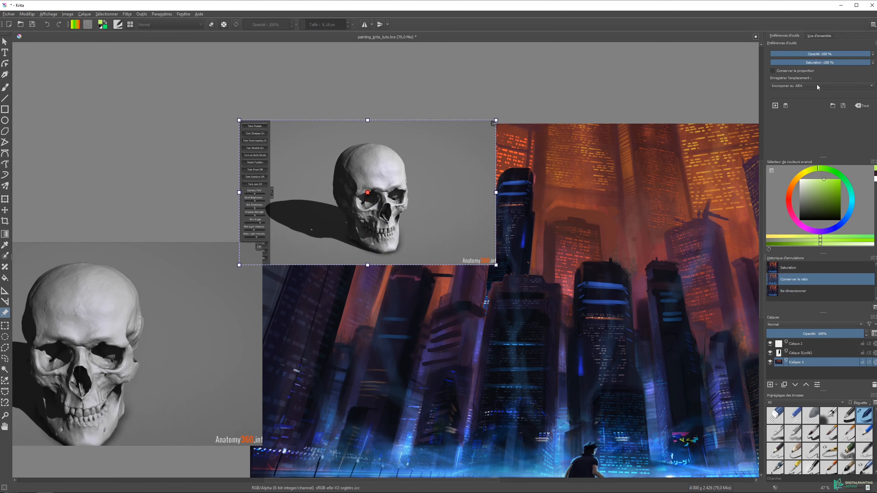
Turn Conserver la proportion back on and move the smaller skull reference off the painting so it overlaps the larger skull
left_click(774, 70)
right_click(372, 163)
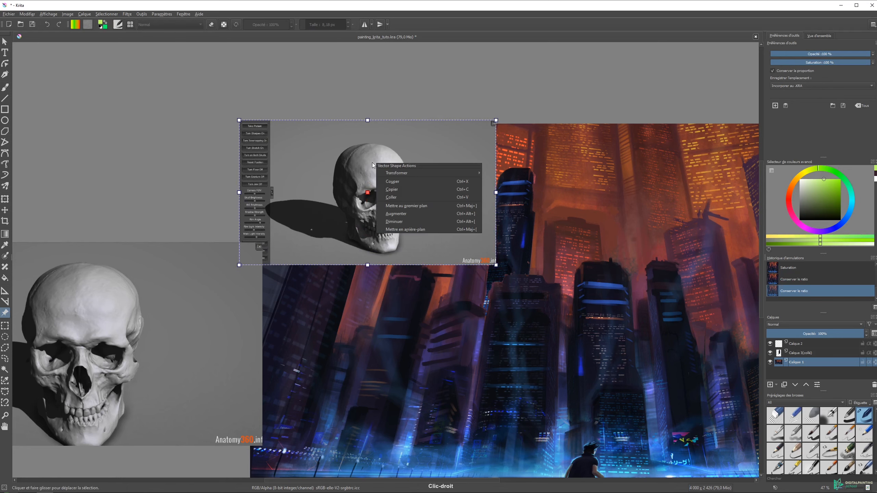
left_click_drag(352, 161, 218, 189)
right_click(230, 197)
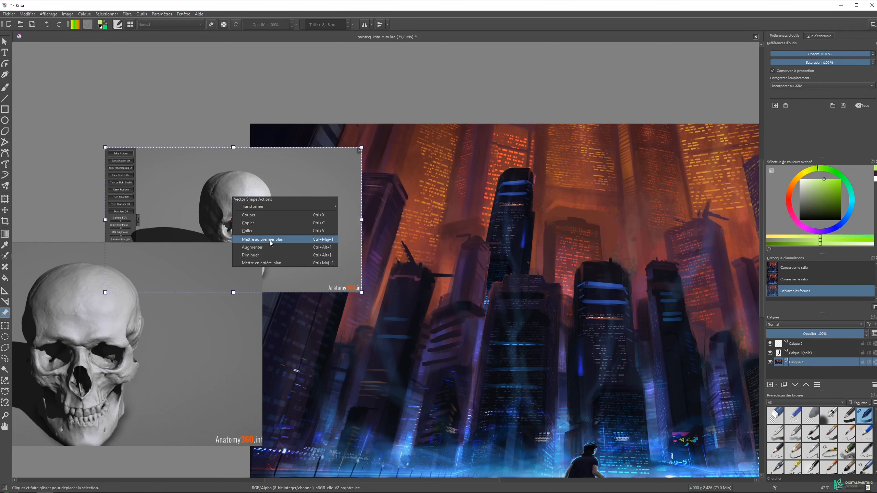
left_click(251, 241)
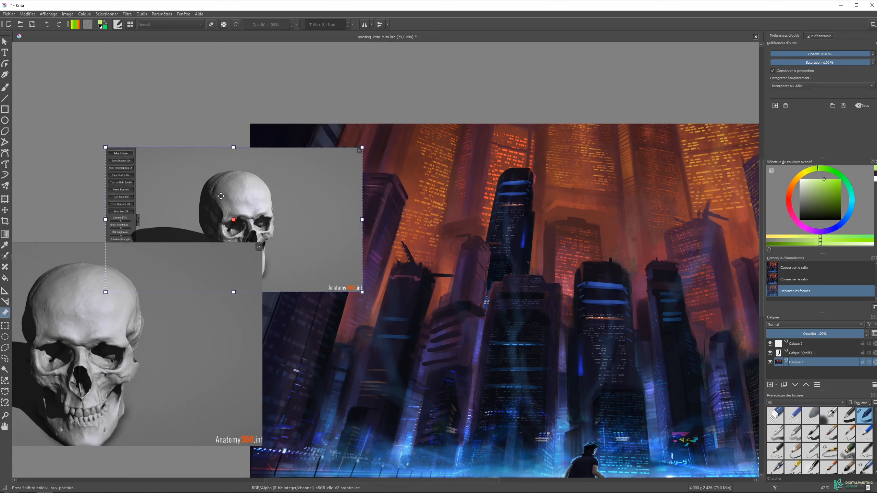
left_click_drag(246, 201, 216, 203)
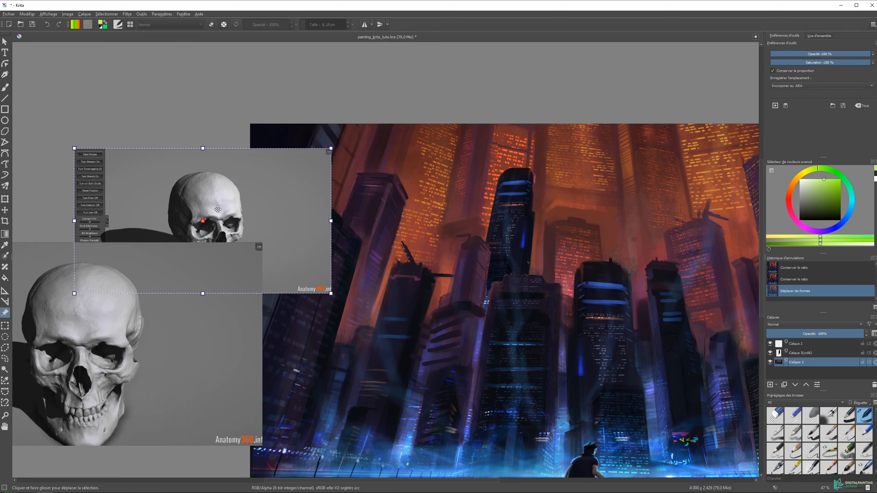
Bring the smaller skull reference in front of the larger one, and send it to the back again
right_click(222, 217)
left_click(248, 259)
right_click(223, 222)
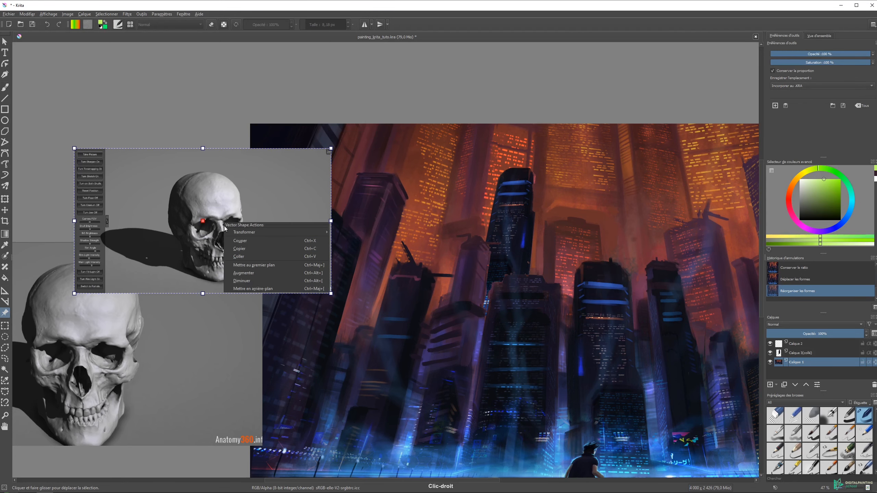
left_click(252, 289)
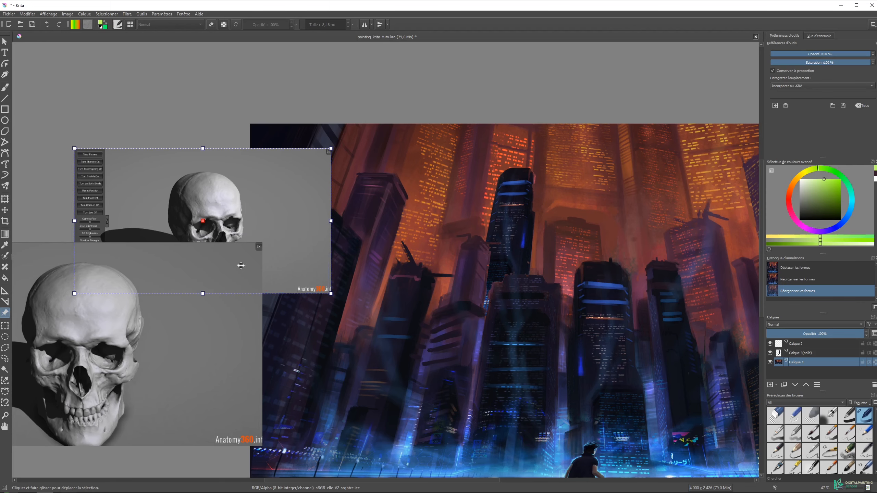
Mirror the smaller skull reference horizontally, place it just above the larger skull and deselect it
right_click(239, 200)
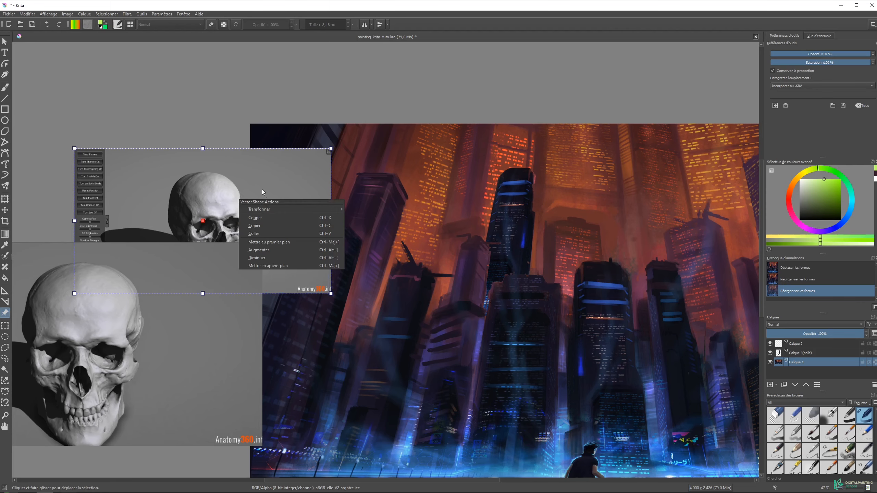
mouse_move(287, 209)
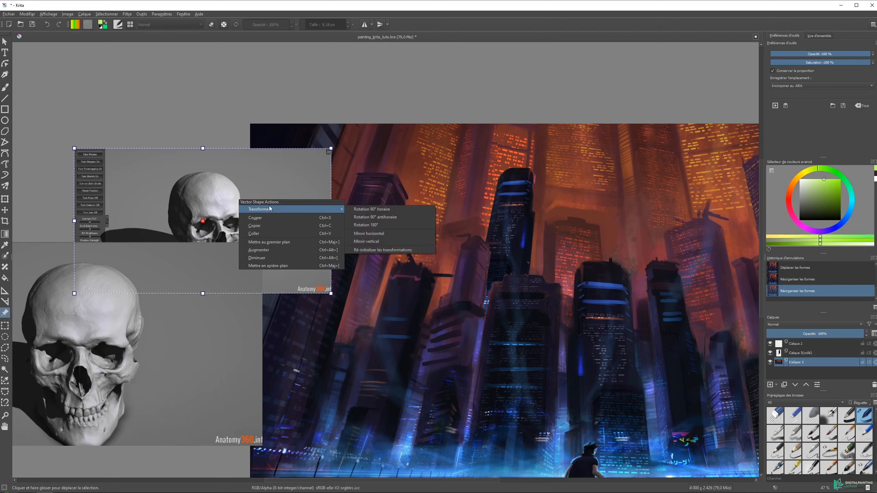
left_click(372, 233)
left_click_drag(260, 211, 226, 151)
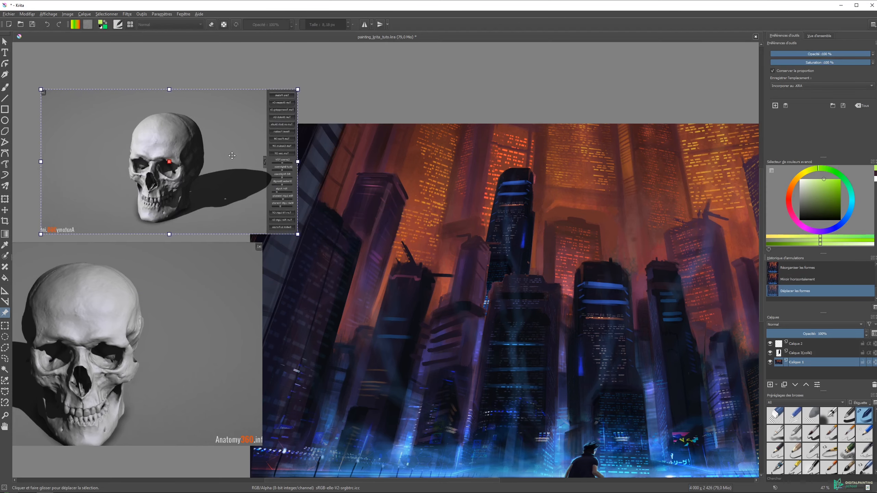
right_click(211, 160)
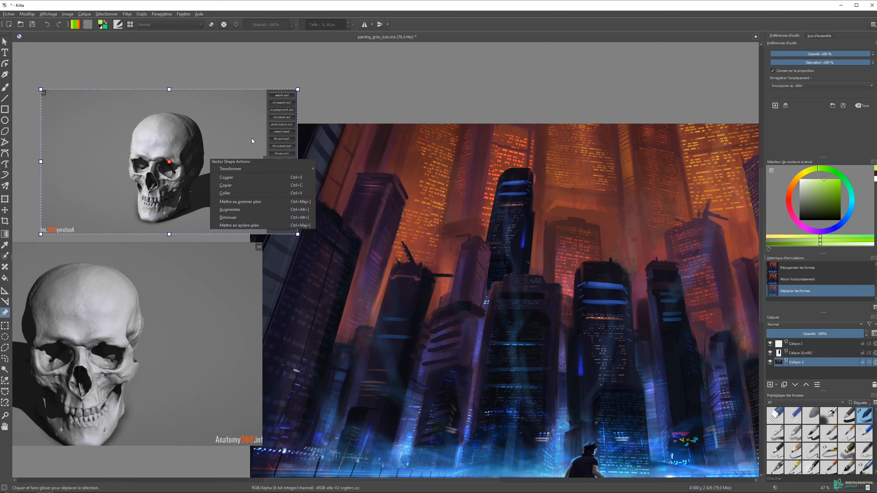
left_click(301, 104)
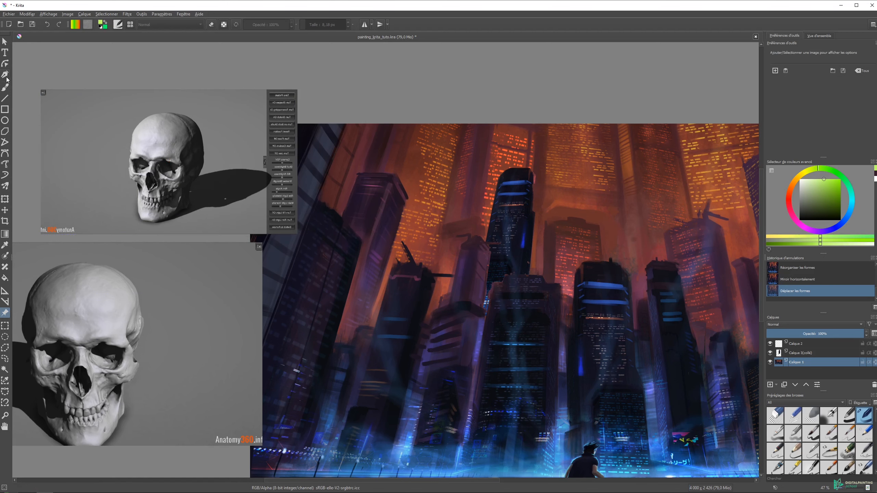
Try painting with the freehand brush around the skull references and undo the stroke
key("b")
left_click_drag(421, 152, 298, 168)
mouse_move(288, 235)
left_mouse_down()
mouse_move(283, 249)
mouse_move(296, 235)
mouse_move(304, 242)
left_mouse_up()
mouse_move(357, 213)
left_mouse_down()
mouse_move(372, 208)
mouse_move(311, 133)
mouse_move(312, 232)
left_mouse_up()
key("ctrl+z")
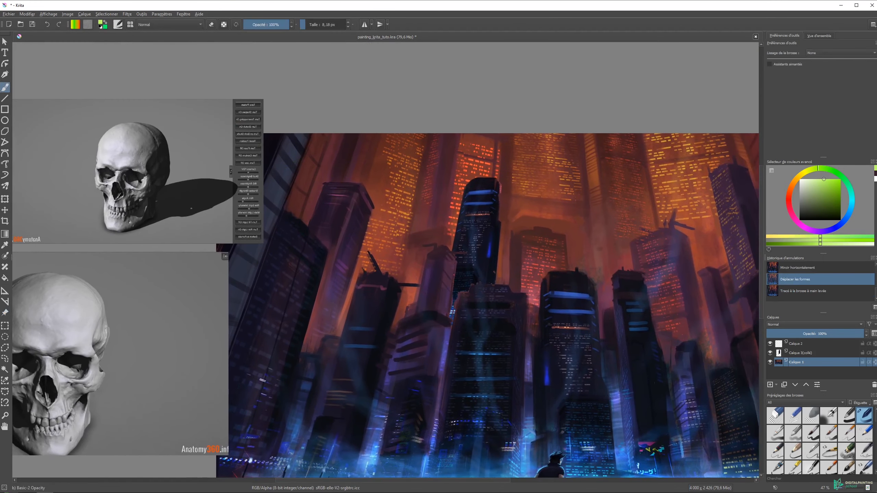
Shift the mirrored skull reference over the painting's upper-left corner, and delete all reference images
left_click(5, 312)
left_click(179, 188)
left_click_drag(179, 189, 271, 124)
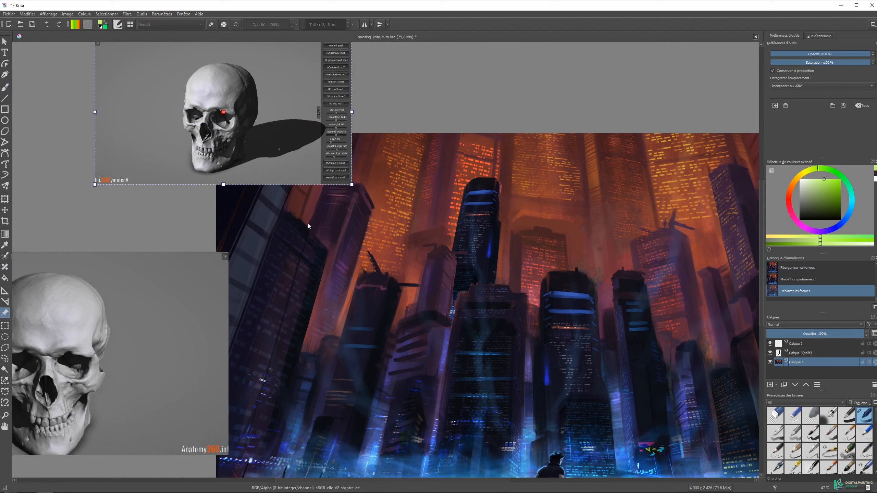
left_click(862, 106)
mouse_move(404, 253)
left_mouse_down()
mouse_move(272, 149)
mouse_move(283, 198)
mouse_move(271, 186)
left_mouse_up()
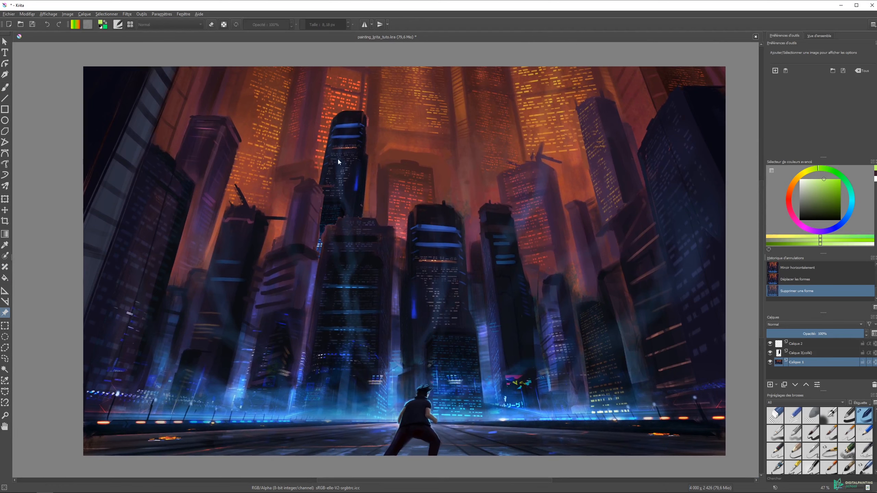
Make Calque 2 the active layer and add a wide, tilted Ellipse painting assistant across the tops of the central towers
left_click(7, 293)
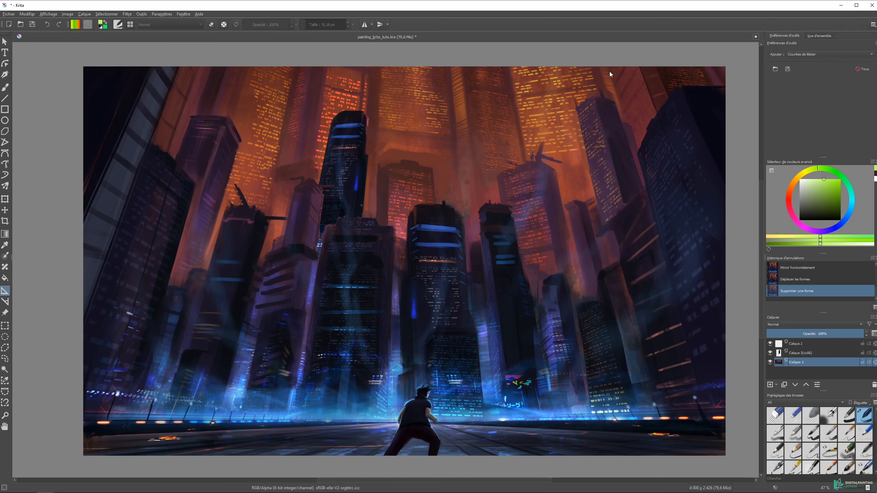
left_click(808, 54)
left_click(807, 55)
left_click(806, 54)
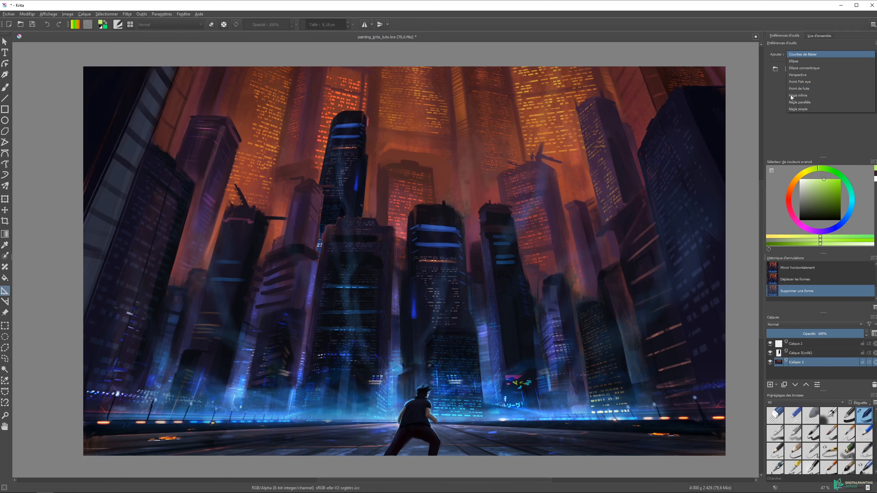
left_click(798, 61)
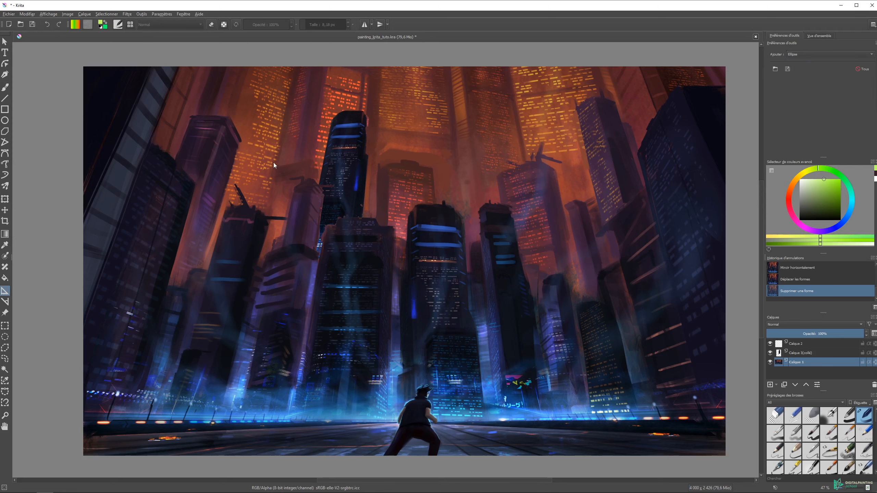
left_click(800, 344)
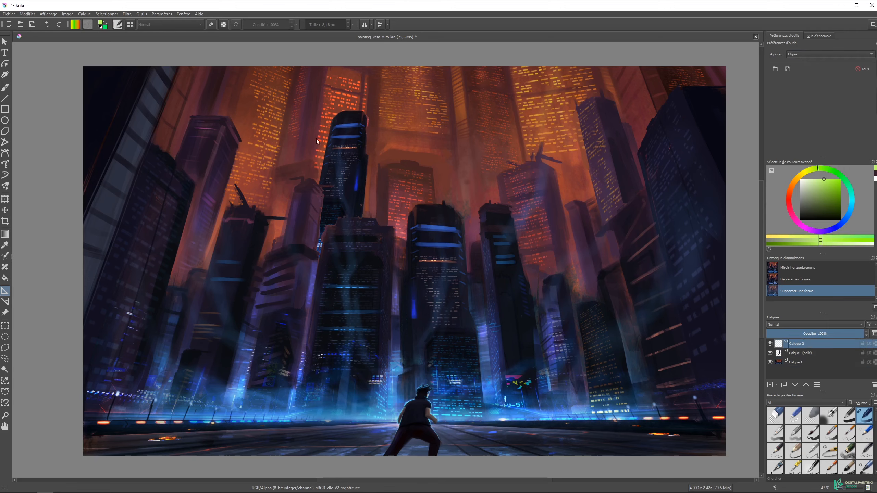
left_click_drag(292, 148, 544, 180)
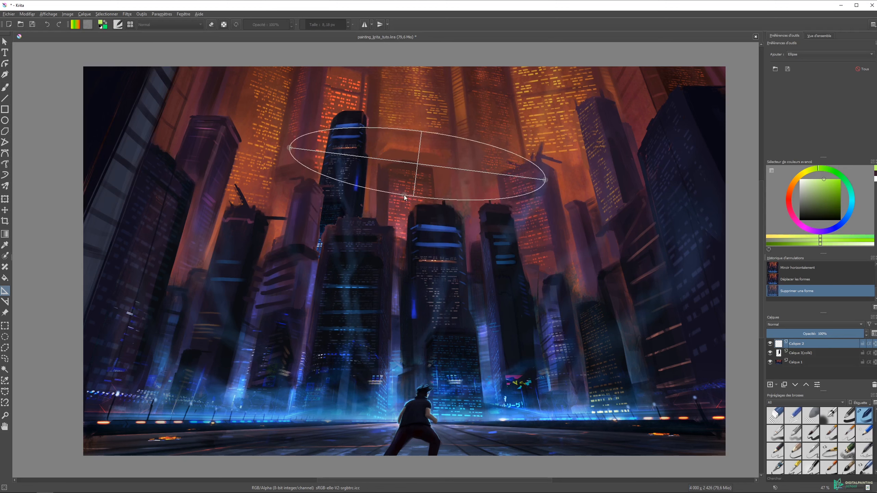
left_click(400, 221)
Move the ellipse assistant slightly, and hide it and show it again
mouse_move(428, 175)
left_mouse_down()
mouse_move(413, 177)
mouse_move(461, 190)
mouse_move(421, 172)
left_mouse_up()
left_click(434, 174)
left_click(434, 175)
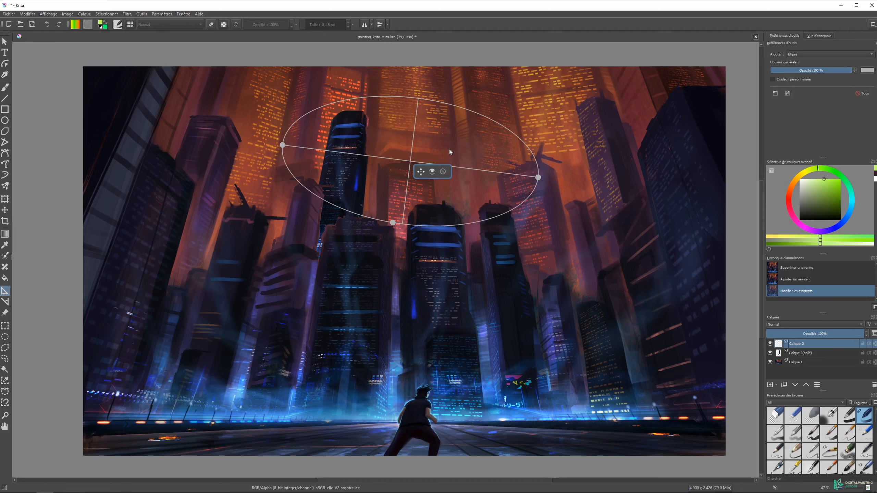
Try a freehand brush stroke along the ellipse assistant without snapping, and undo it
key("b")
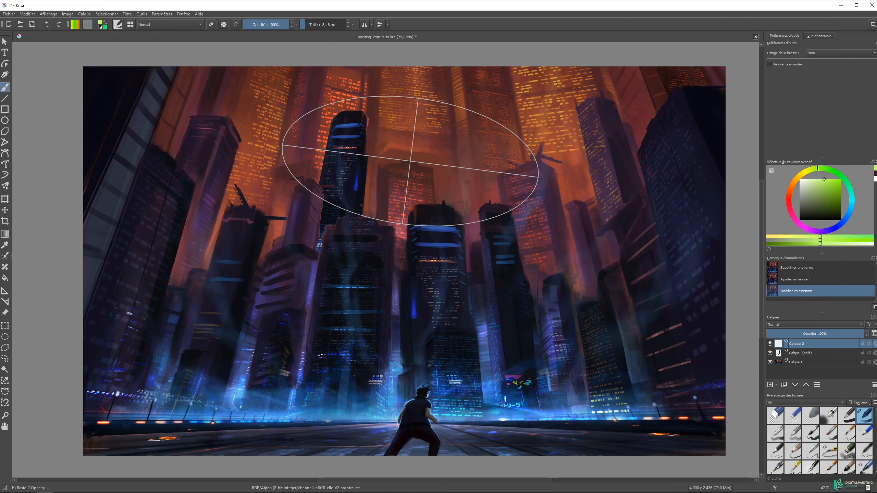
left_click_drag(448, 103, 532, 112)
key("ctrl+z")
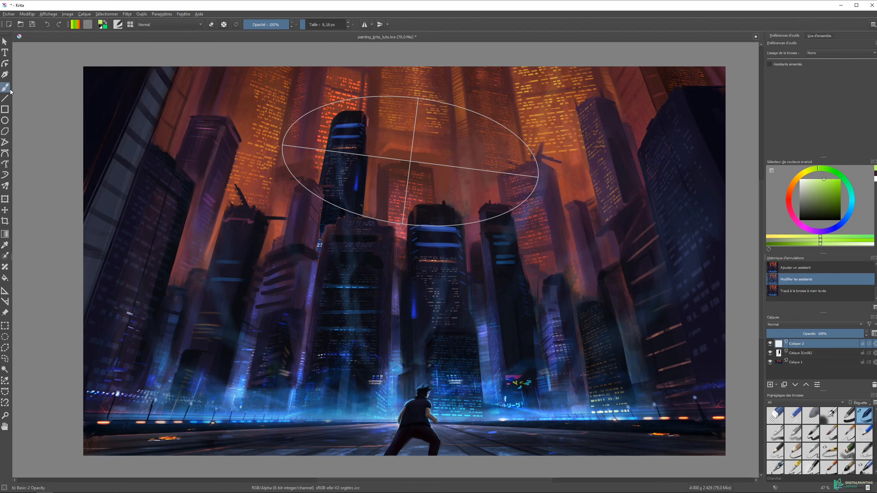
Enlarge the brush to about 31 px, enable Assistants aimantés and trace the whole ellipse assistant in green
left_click_drag(432, 122, 439, 123, "shift")
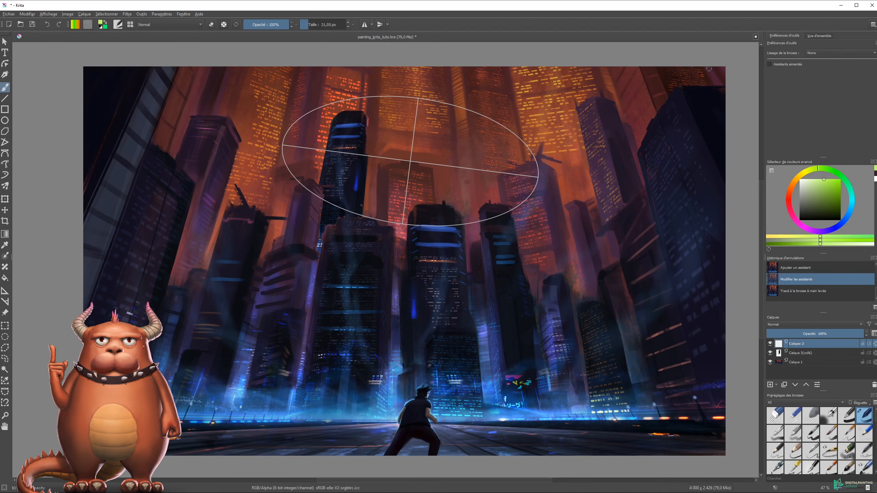
left_click(777, 64)
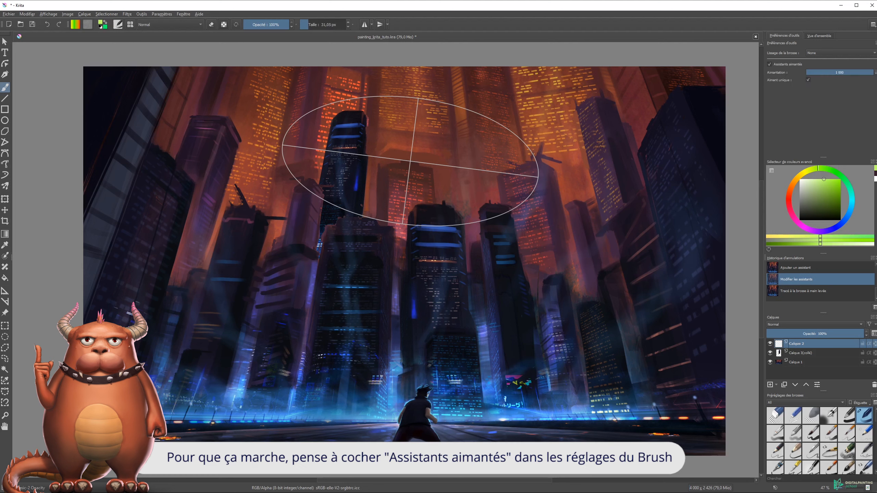
mouse_move(301, 114)
left_mouse_down()
mouse_move(435, 98)
mouse_move(490, 116)
mouse_move(525, 143)
mouse_move(538, 185)
mouse_move(481, 221)
mouse_move(359, 216)
mouse_move(294, 177)
mouse_move(289, 121)
mouse_move(398, 96)
mouse_move(484, 117)
left_mouse_up()
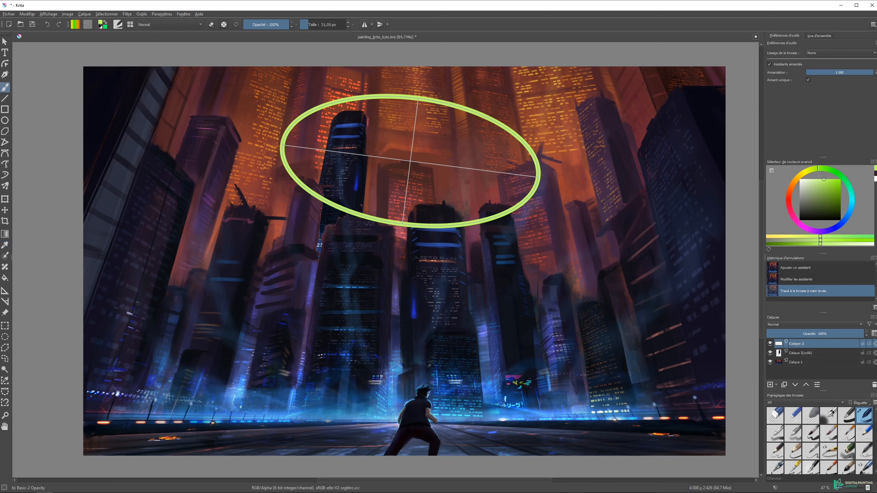
Move the ellipse assistant below the green stroke and adjust its handles into a rounder, steeply tilted ellipse over the central towers
left_click(4, 291)
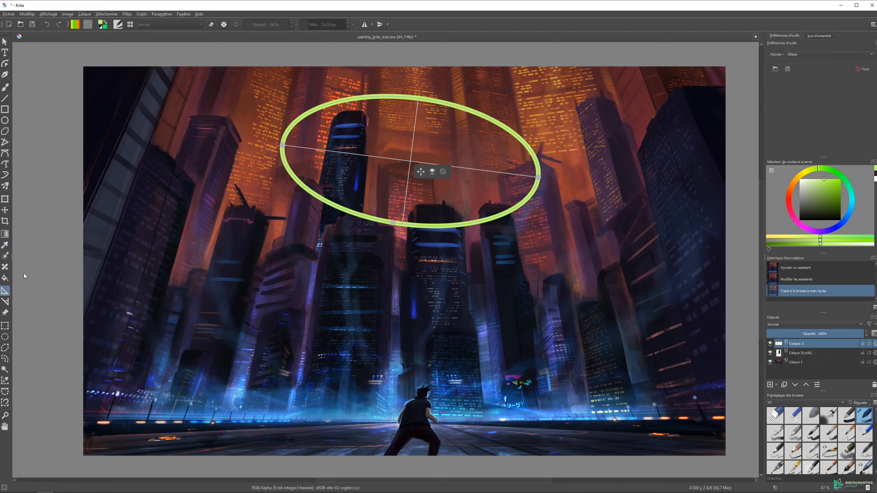
left_click_drag(421, 171, 454, 243)
left_click_drag(314, 217, 415, 162)
left_click_drag(507, 216, 513, 272)
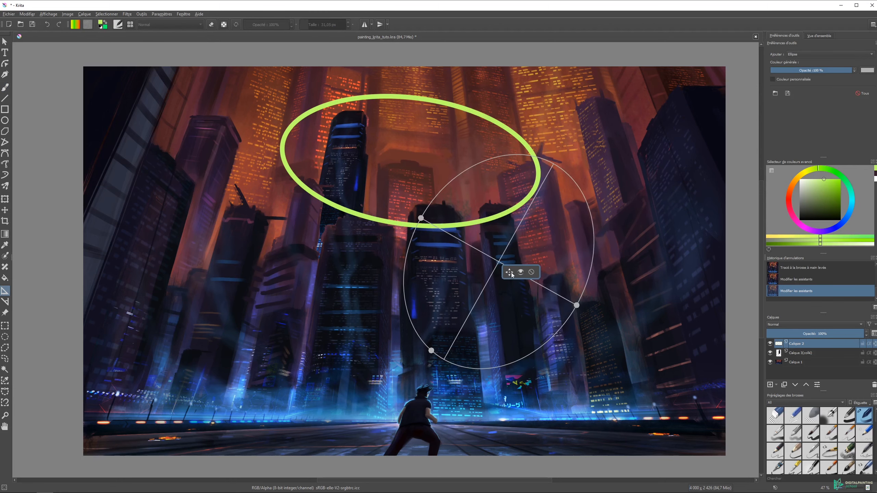
Lower the brush's Aimantation to just under half and trace the repositioned ellipse assistant with green strokes
key("b")
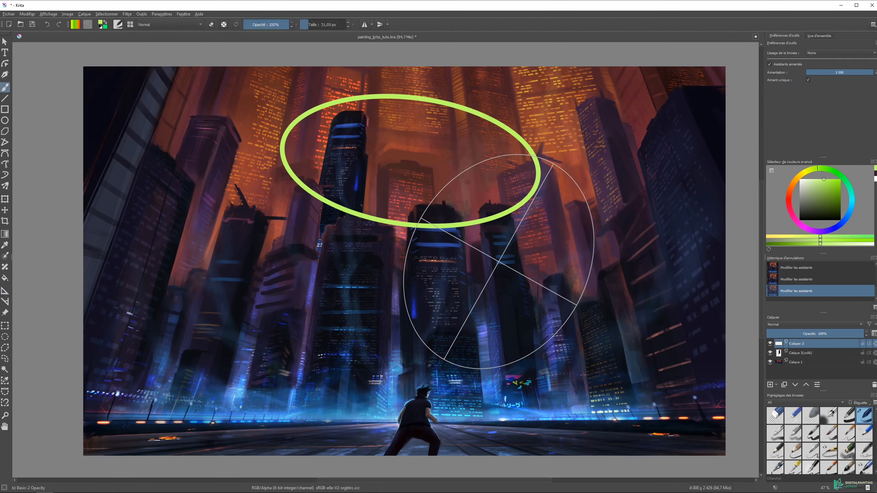
left_click_drag(866, 73, 850, 73)
mouse_move(569, 168)
left_mouse_down()
mouse_move(593, 212)
mouse_move(596, 249)
mouse_move(566, 320)
left_mouse_up()
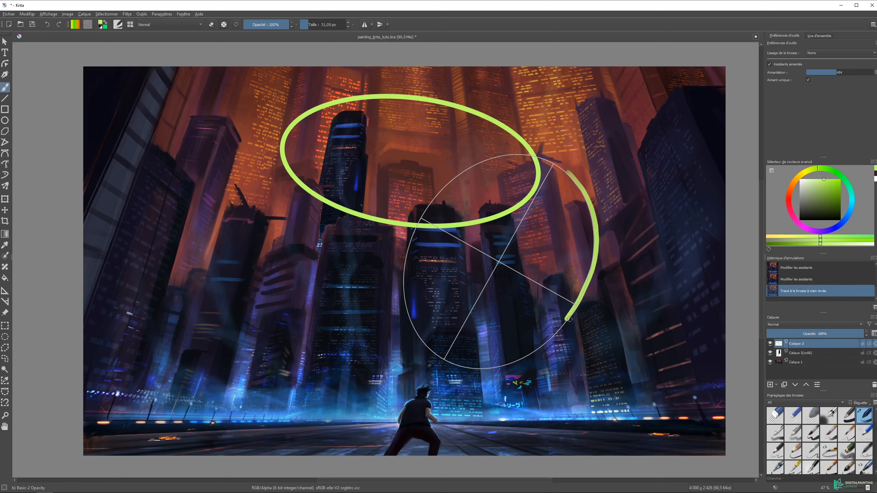
mouse_move(568, 317)
left_mouse_down()
mouse_move(539, 350)
mouse_move(508, 366)
mouse_move(453, 366)
mouse_move(419, 334)
mouse_move(405, 274)
mouse_move(413, 239)
mouse_move(483, 158)
mouse_move(532, 155)
mouse_move(570, 175)
left_mouse_up()
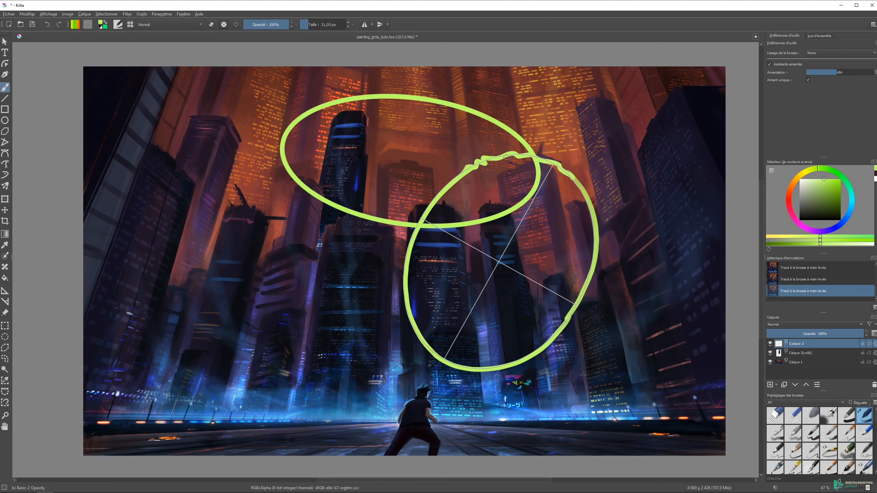
Set the Aimantation back to 1 000 and clear all the green strokes from Calque 2
left_click_drag(837, 72, 845, 71)
left_click_drag(839, 74, 874, 72)
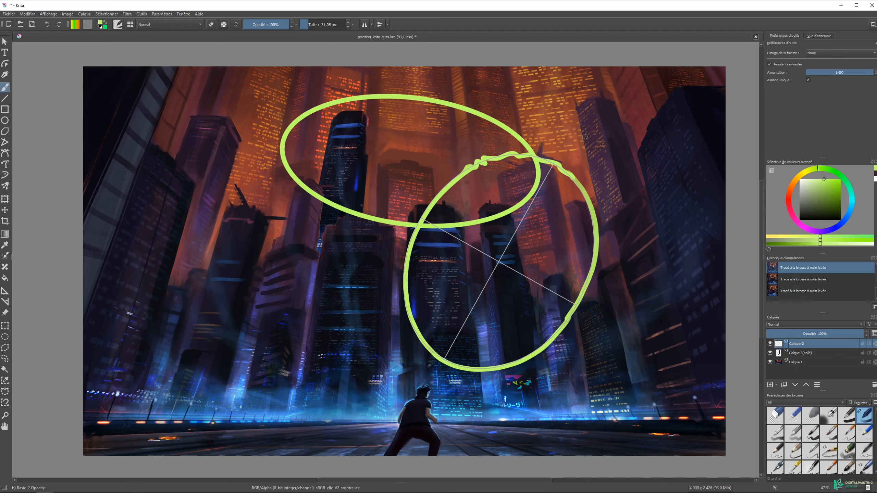
key("Delete")
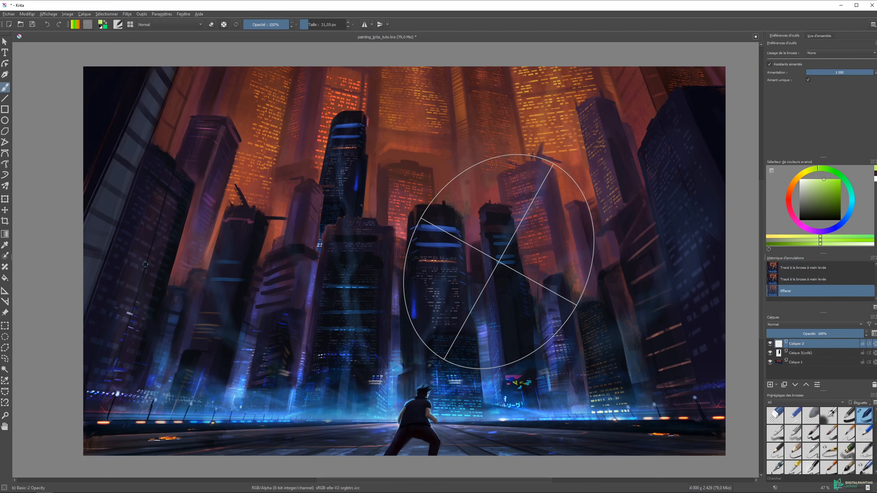
Replace the ellipse assistant with a Courbes de Bézier assistant sweeping in a wide hook across the towers, and shift it slightly
left_click(5, 291)
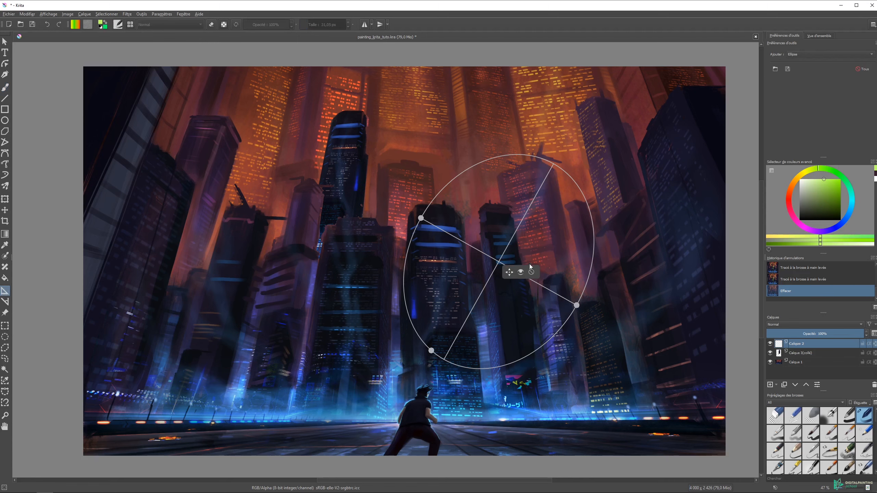
left_click(531, 273)
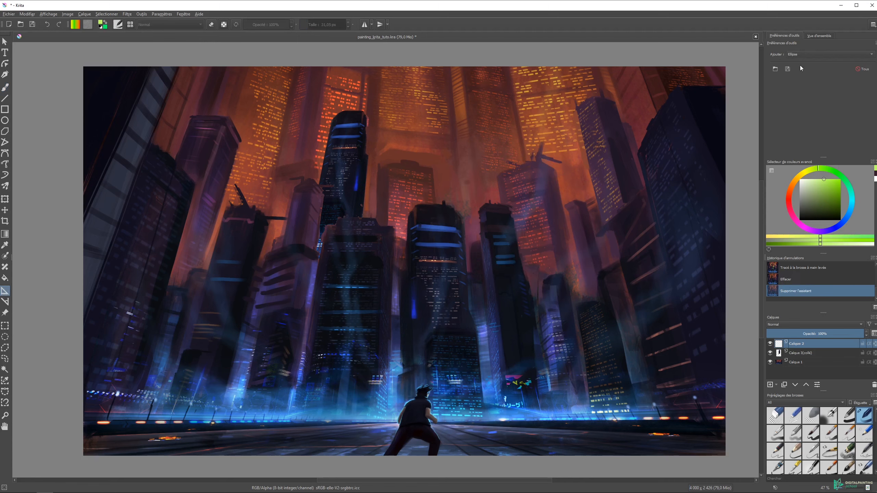
left_click(804, 54)
left_click(799, 50)
left_click(527, 189)
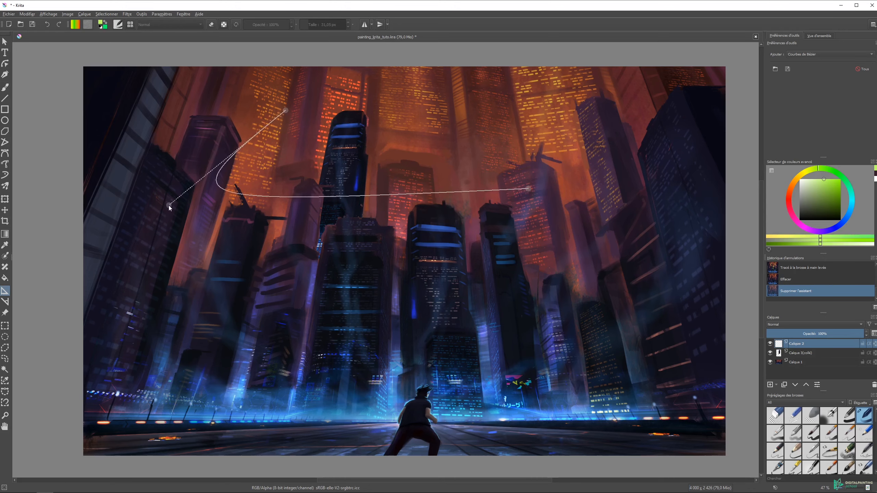
left_click(154, 178)
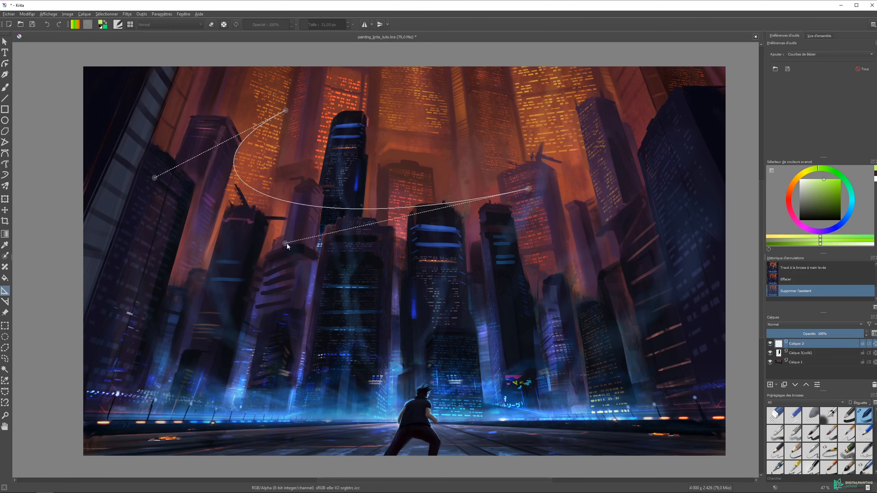
left_click(197, 246)
mouse_move(248, 210)
left_mouse_down()
mouse_move(216, 249)
mouse_move(269, 219)
left_mouse_up()
Trace the Bézier curve assistant from end to end with snapped green brush strokes, undoing one extra pass
key("b")
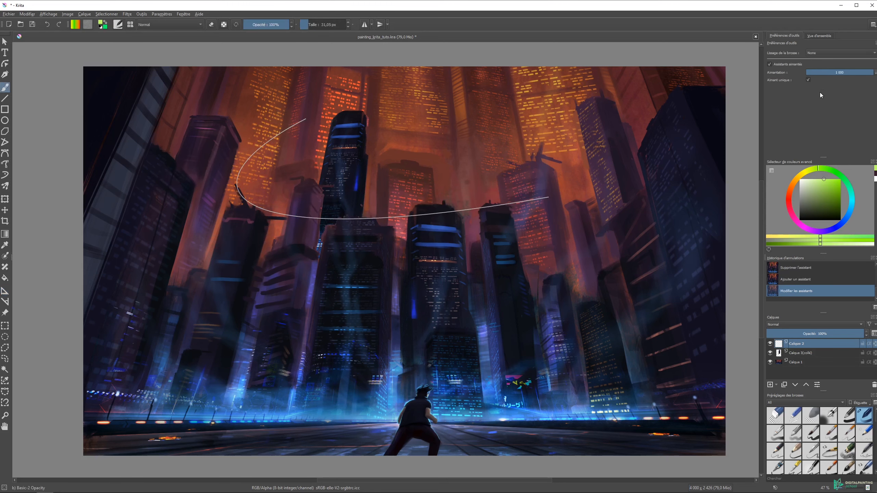
mouse_move(309, 117)
left_mouse_down()
mouse_move(298, 123)
mouse_move(406, 217)
mouse_move(611, 161)
left_mouse_up()
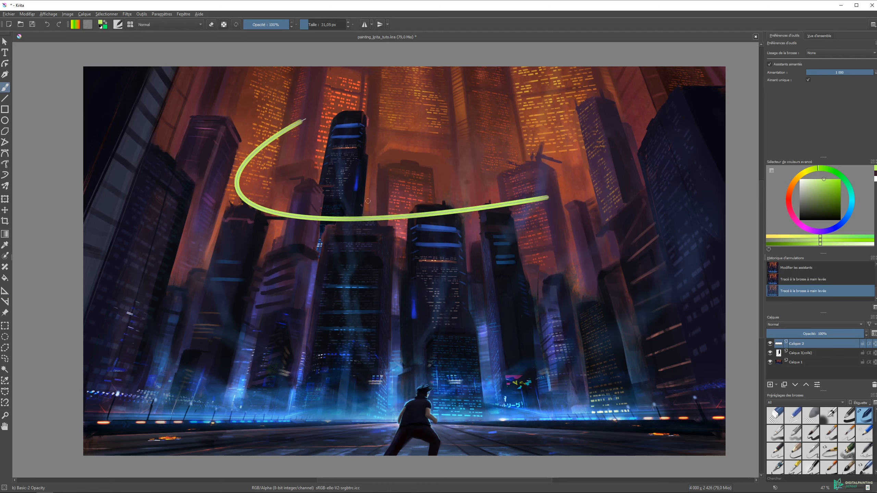
left_click_drag(297, 125, 463, 82)
key("ctrl+z")
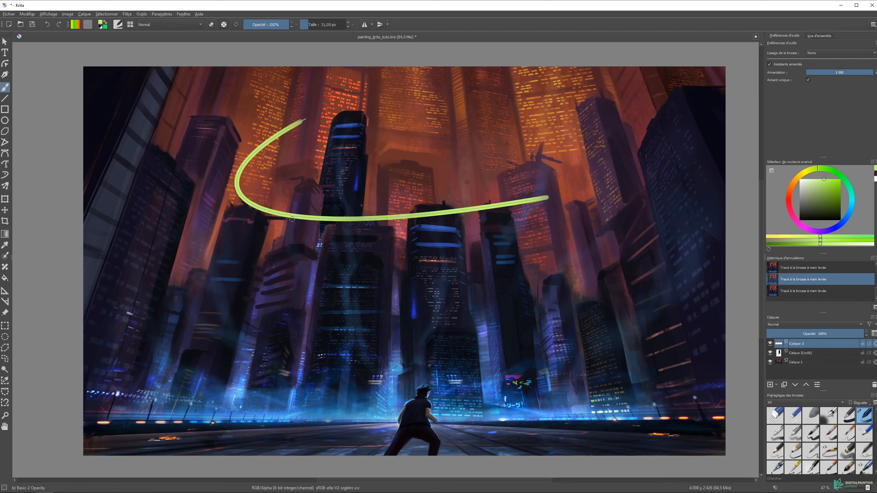
left_click_drag(547, 197, 570, 174)
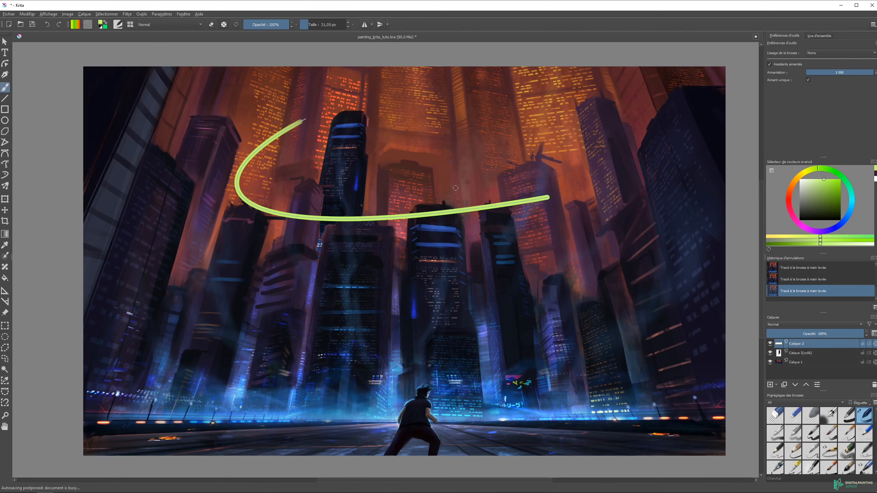
left_click_drag(479, 207, 430, 103)
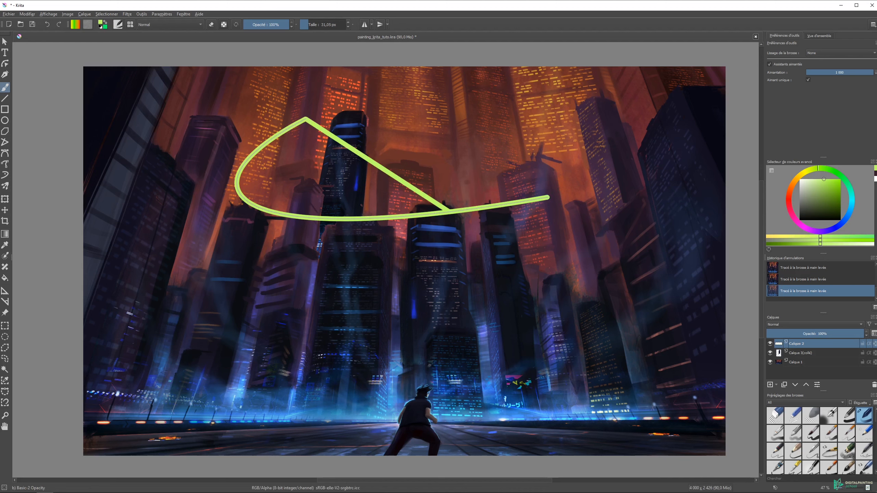
key("ctrl+z")
key("ctrl+z")
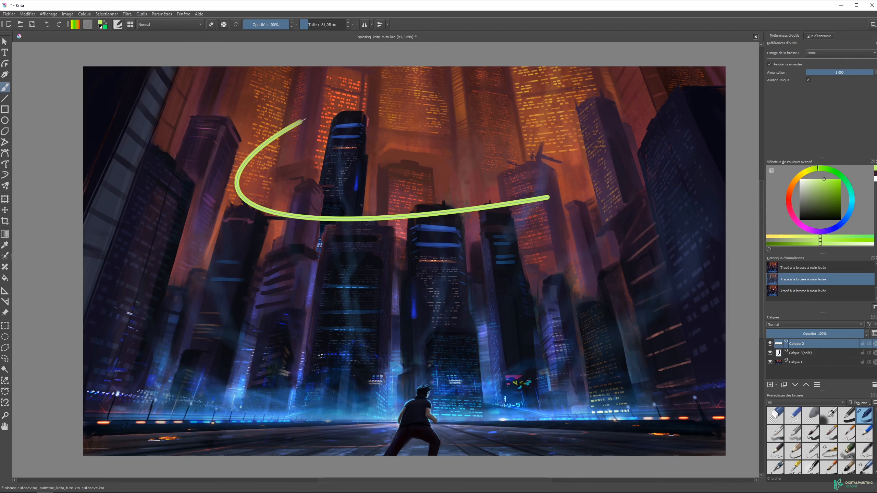
Clear the green stroke from Calque 2 and delete the curve assistant
key("Delete")
left_click(5, 291)
left_click(289, 217)
Add a concentric ellipse assistant, nearly circular, over the tall towers in the middle of the cityscape
left_click(807, 56)
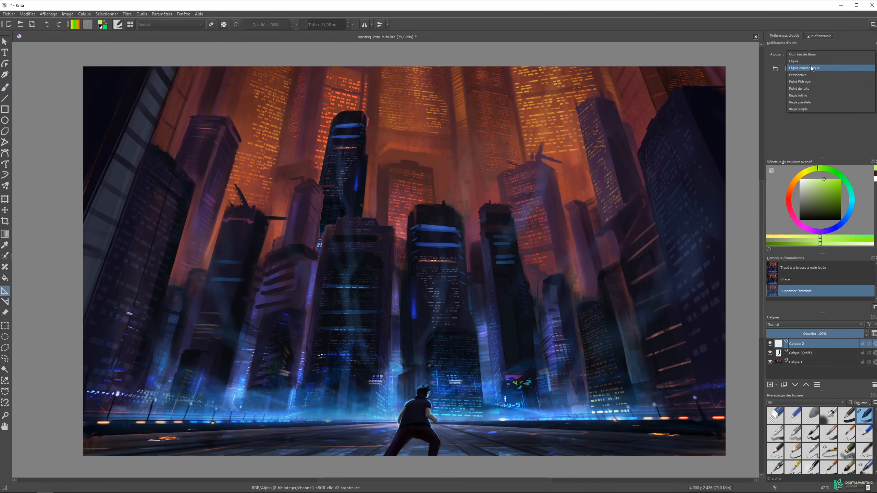
left_click(808, 68)
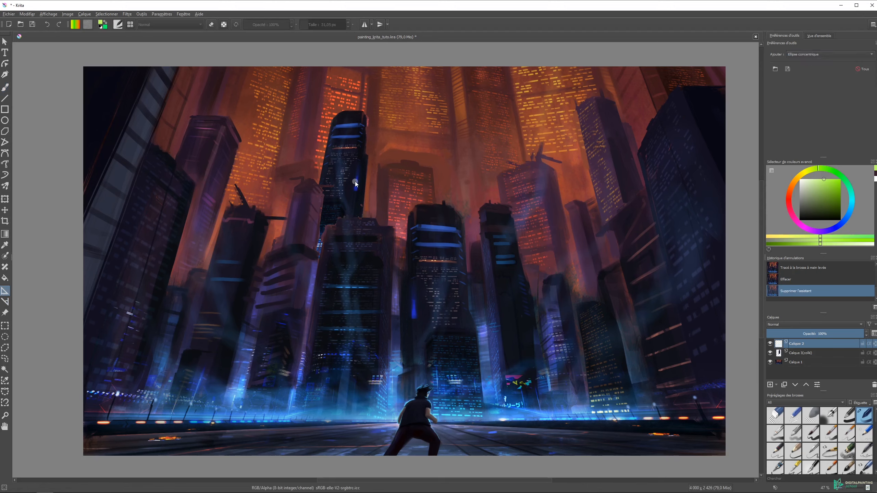
left_click(468, 232)
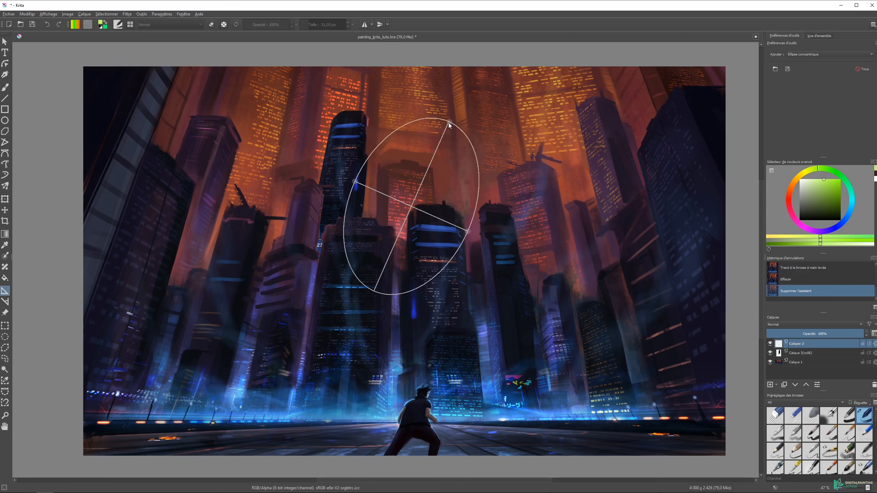
left_click(440, 145)
Paint several green concentric rings with the freehand brush, snapping to the concentric ellipse assistant inside and outside its outline
key("b")
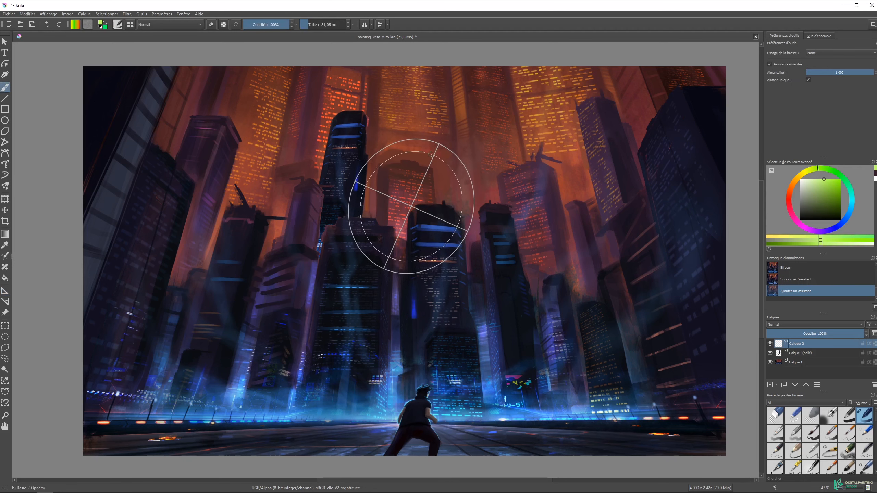
left_click(433, 154)
left_click(456, 209)
left_click(450, 209)
mouse_move(443, 226)
left_mouse_down()
mouse_move(445, 182)
mouse_move(420, 164)
mouse_move(377, 186)
mouse_move(379, 233)
mouse_move(422, 246)
mouse_move(451, 207)
mouse_move(415, 175)
mouse_move(402, 179)
mouse_move(386, 192)
mouse_move(384, 217)
mouse_move(396, 234)
mouse_move(430, 228)
mouse_move(440, 199)
mouse_move(424, 178)
mouse_move(402, 198)
mouse_move(400, 214)
mouse_move(417, 218)
mouse_move(423, 195)
left_mouse_up()
mouse_move(431, 157)
left_mouse_down()
mouse_move(363, 200)
mouse_move(435, 254)
mouse_move(431, 157)
mouse_move(420, 125)
mouse_move(427, 283)
mouse_move(459, 140)
left_mouse_up()
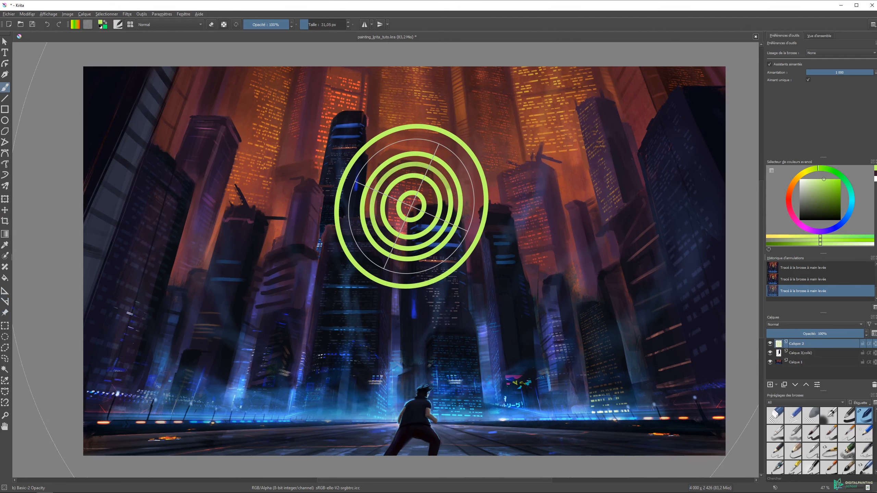
Delete the concentric ellipse assistant and transform the green rings into a narrow slanted ellipse over the left-hand towers
left_click(5, 291)
left_click(444, 216)
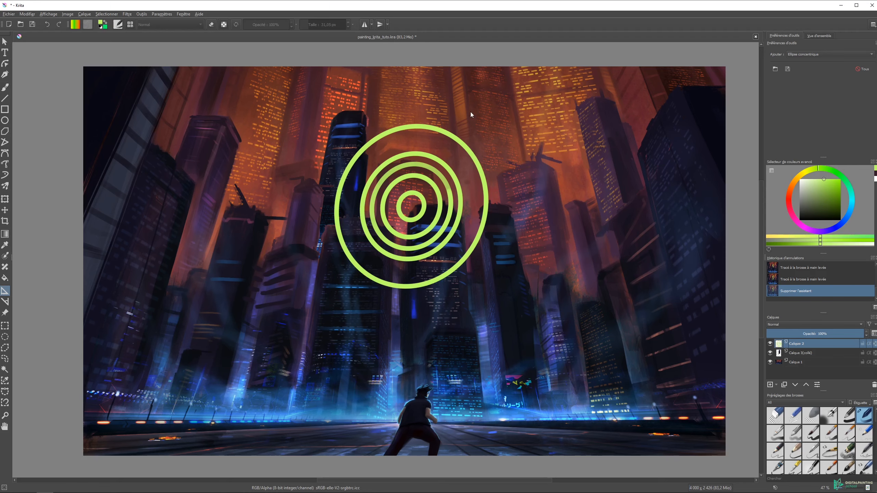
key("ctrl+t")
left_click_drag(489, 123, 456, 138)
left_click_drag(421, 211, 342, 221)
left_click_drag(371, 106, 390, 127)
left_click_drag(354, 156, 352, 138)
key("Return")
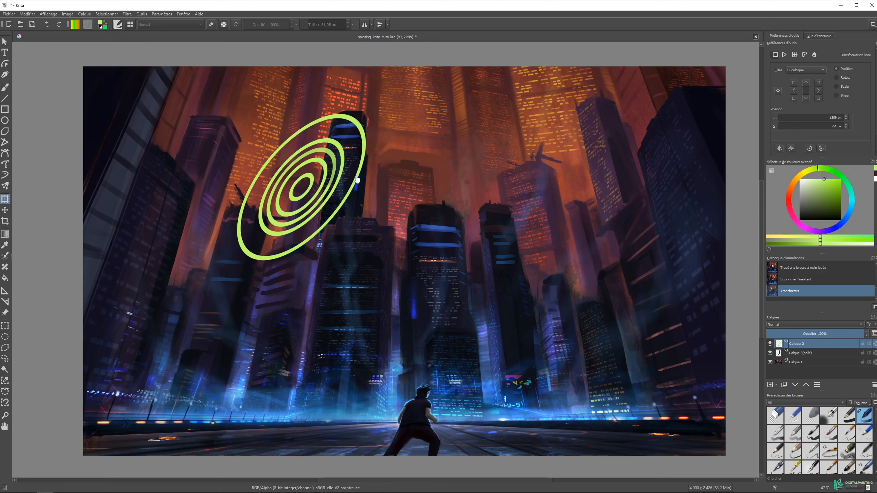
Paint a green outer edge beside the slanted rings to give them thickness, undoing the last stroke
key("b")
mouse_move(241, 249)
left_mouse_down()
mouse_move(283, 273)
mouse_move(375, 177)
left_mouse_up()
mouse_move(349, 118)
left_mouse_down()
mouse_move(375, 133)
mouse_move(384, 152)
mouse_move(356, 221)
left_mouse_up()
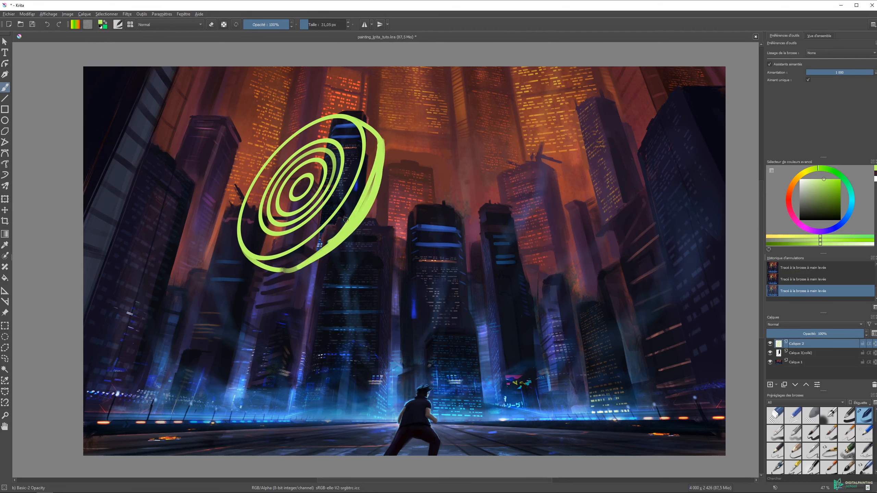
key("ctrl+z")
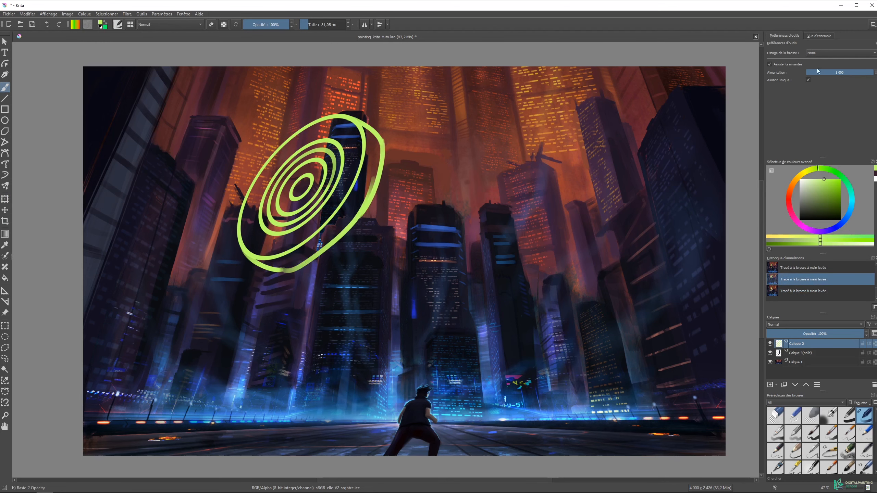
Erase all the green rings and edge strokes with a much larger eraser
key("e")
mouse_move(384, 166)
left_mouse_down("shift")
mouse_move(413, 166)
mouse_move(309, 170)
mouse_move(366, 255)
left_mouse_up("shift")
left_click(412, 157)
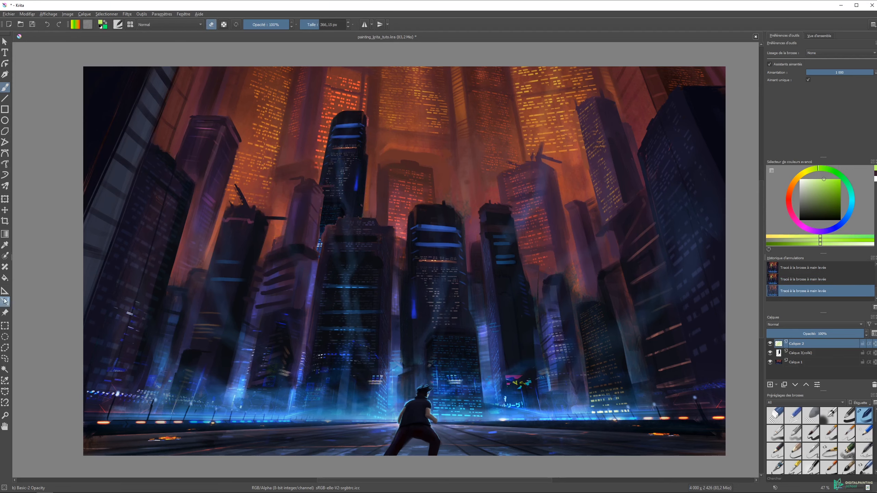
Add a Perspective assistant with four corners, forming a receding wall grid over the buildings on the painting's left side
left_click(4, 290)
left_click(804, 55)
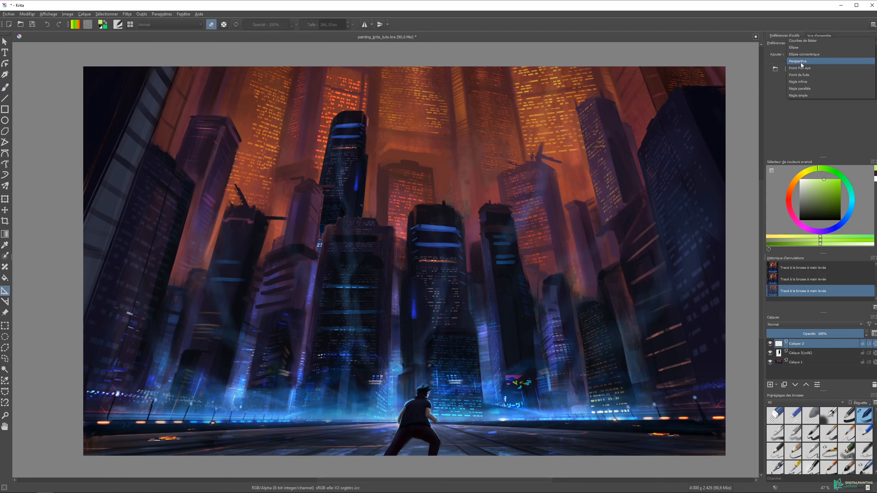
left_click(801, 63)
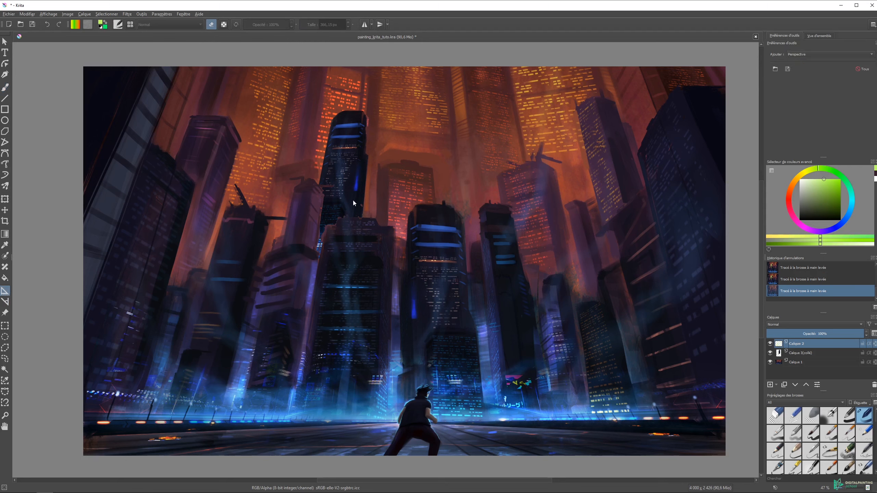
left_click(805, 55)
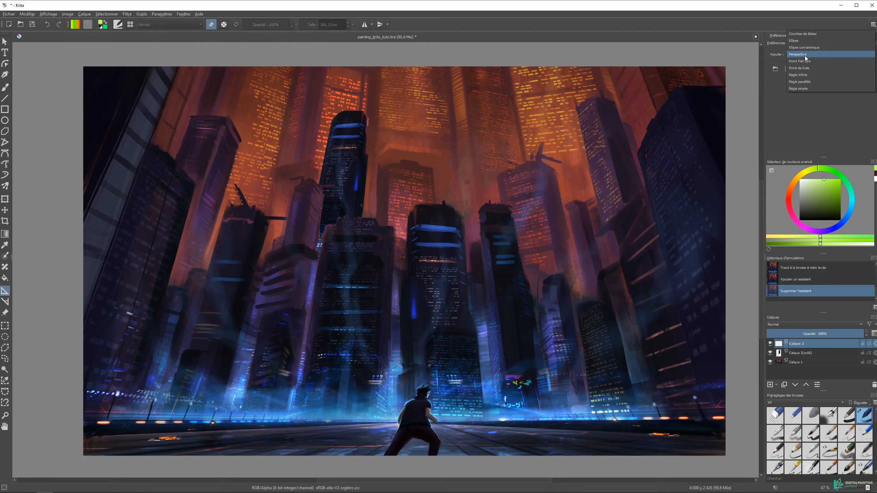
left_click(804, 55)
left_click(804, 53)
left_click(804, 53)
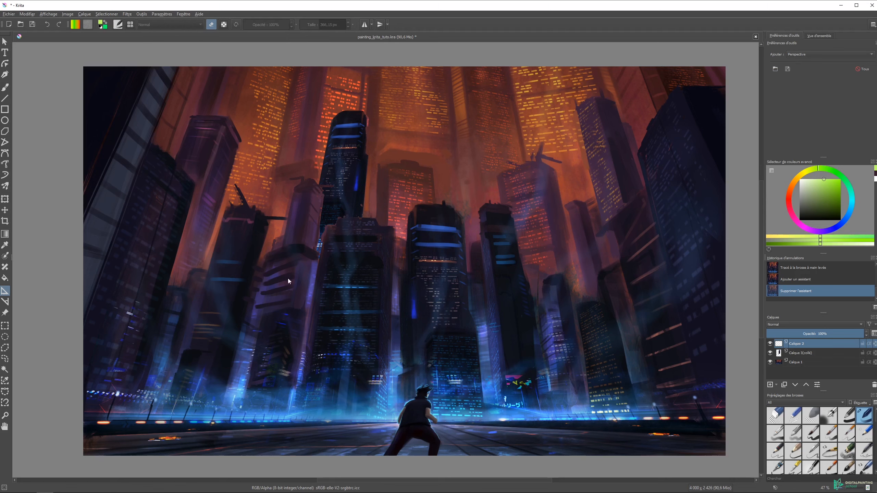
left_click(101, 434)
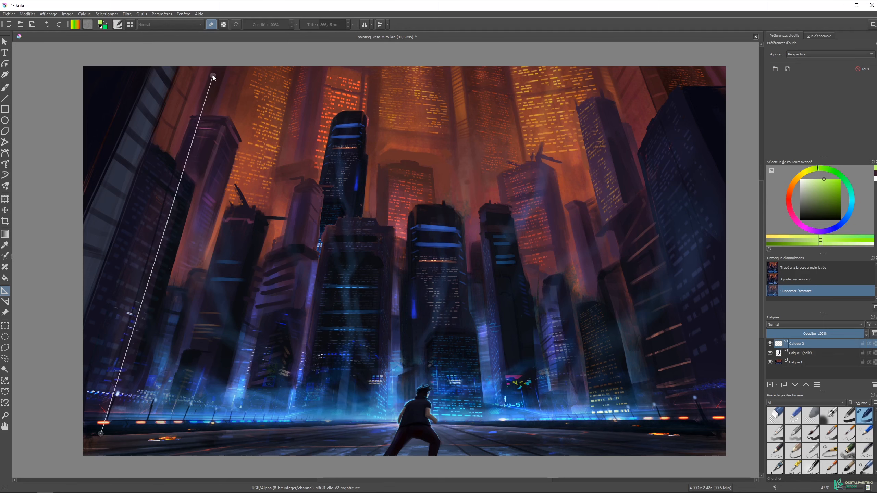
left_click(214, 71)
left_click(305, 219)
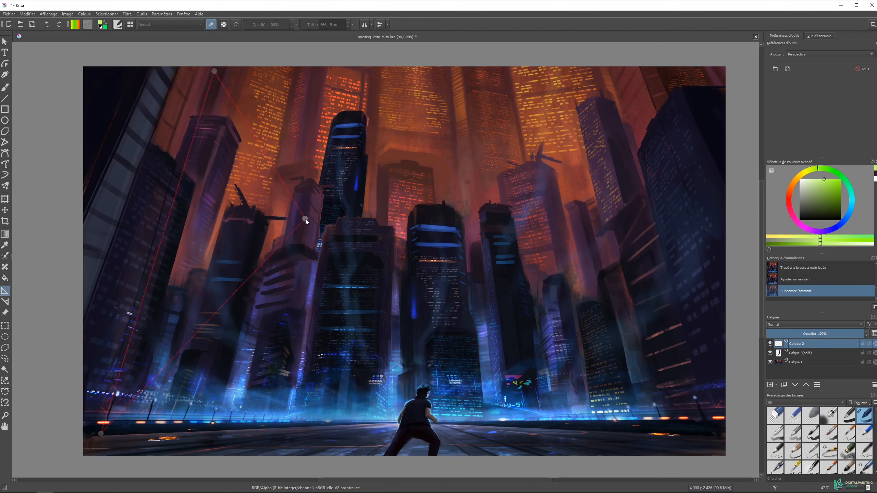
left_click(273, 427)
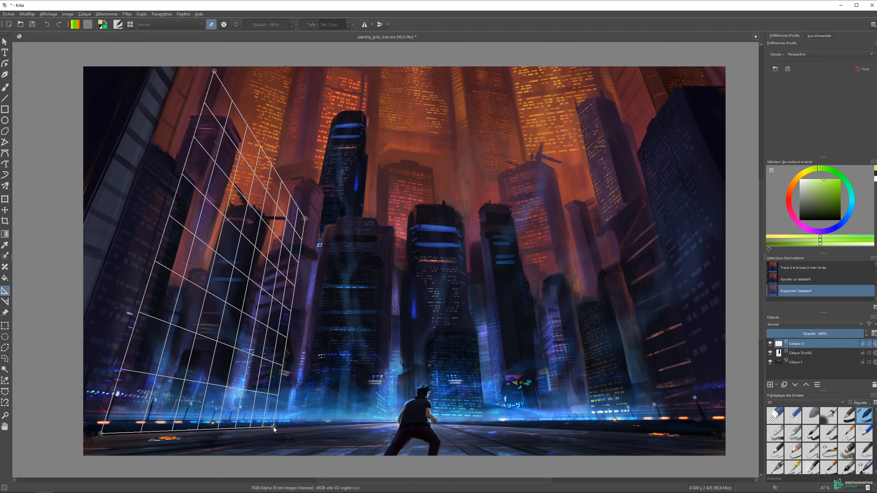
left_click(273, 427)
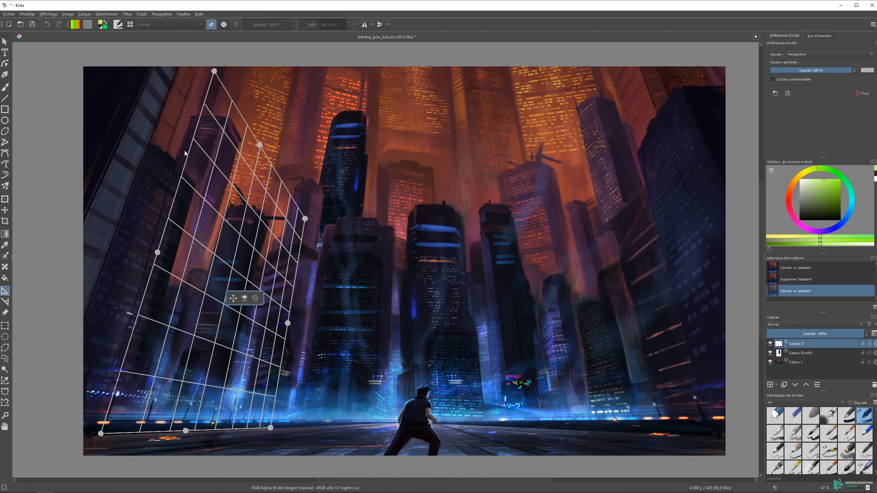
Reduce the brush size to about 91 px, turn eraser mode off and undo the test strokes
key("b")
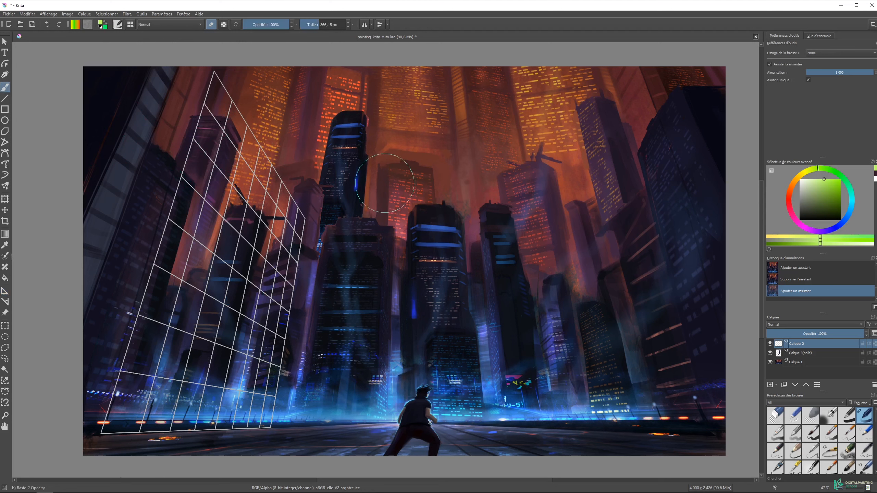
mouse_move(492, 147)
left_mouse_down()
mouse_move(511, 146)
mouse_move(499, 201)
left_mouse_up()
key("ctrl+z")
left_click_drag(490, 167, 472, 168, "shift")
mouse_move(501, 140)
left_mouse_down()
mouse_move(522, 164)
mouse_move(522, 188)
mouse_move(501, 225)
mouse_move(546, 241)
left_mouse_up()
key("e")
key("ctrl+z")
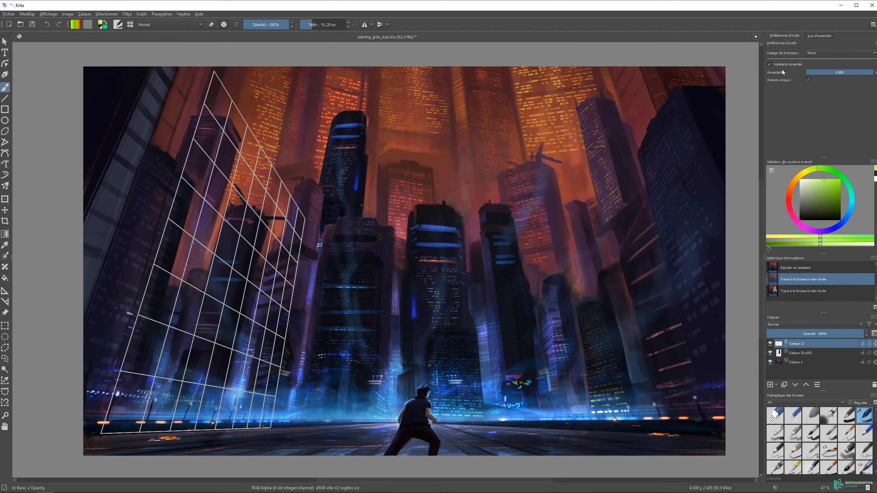
Paint two thick green strokes and several thinner crossing ones along the perspective grid, shrinking the brush to about 31 px
left_click_drag(225, 121, 177, 293)
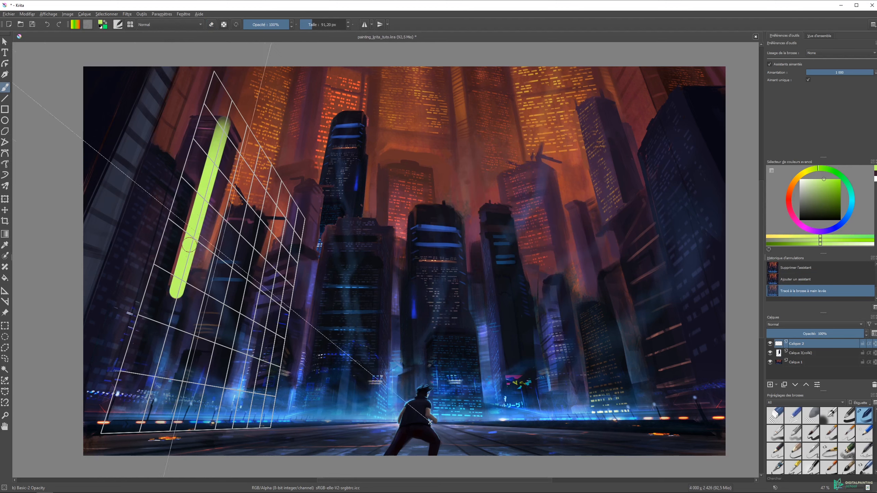
left_click_drag(193, 240, 271, 297)
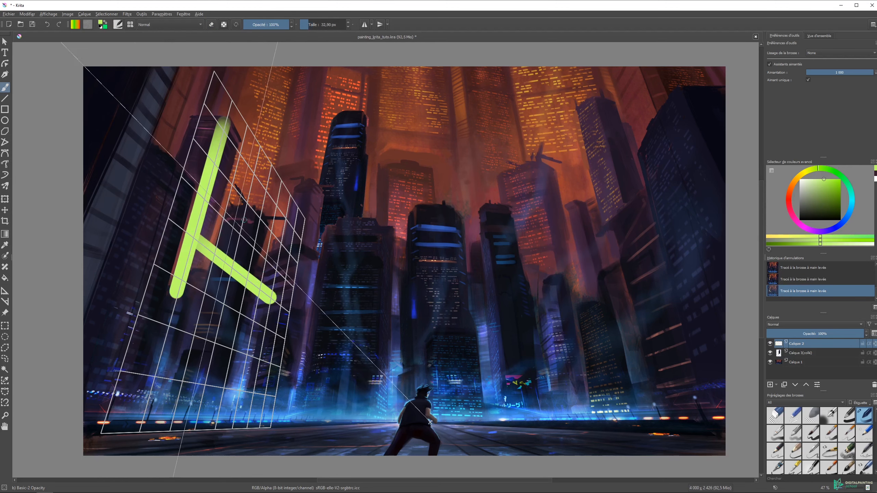
left_click_drag(216, 170, 261, 220)
left_click_drag(208, 204, 250, 244)
mouse_move(225, 138)
left_mouse_down()
mouse_move(252, 163)
mouse_move(216, 242)
left_mouse_up()
left_click_drag(253, 176, 233, 261)
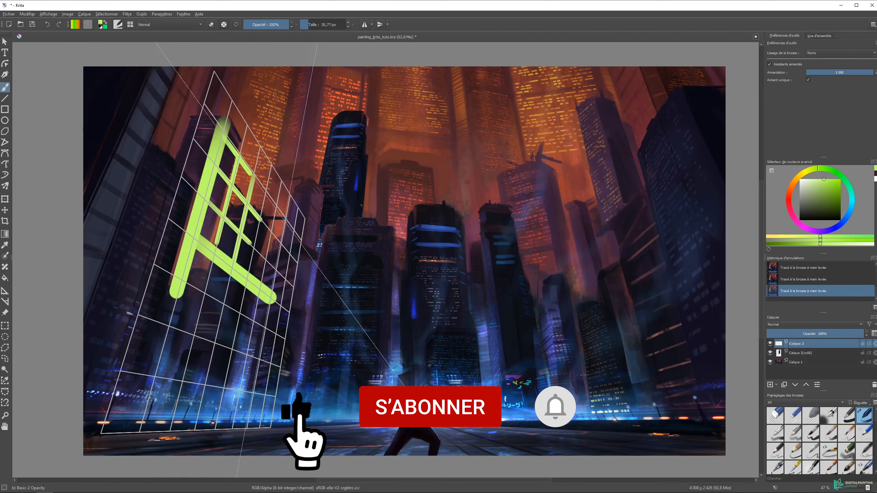
Paint green uprights and receding lines toward the perspective grid's far edge, undoing one misplaced stroke
left_click_drag(265, 189, 295, 231)
key("ctrl+z")
left_click_drag(264, 189, 244, 290)
left_click_drag(277, 204, 263, 284)
left_click_drag(283, 220, 280, 307)
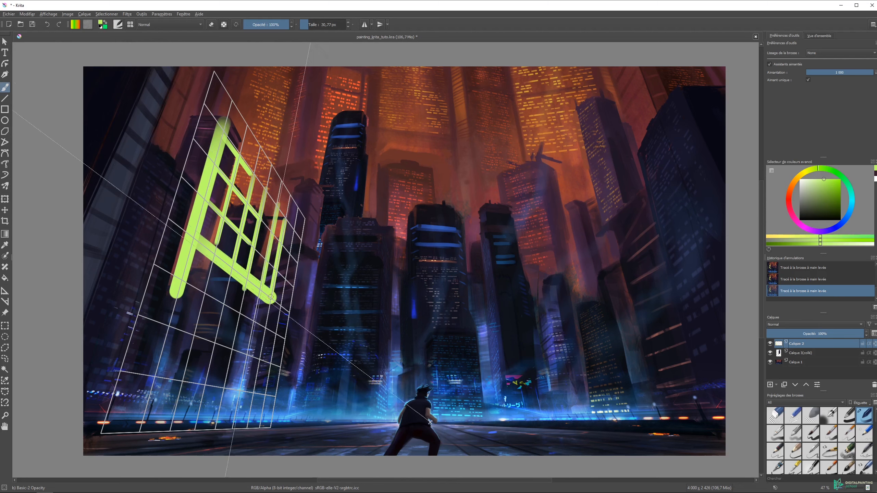
left_click_drag(296, 229, 288, 316)
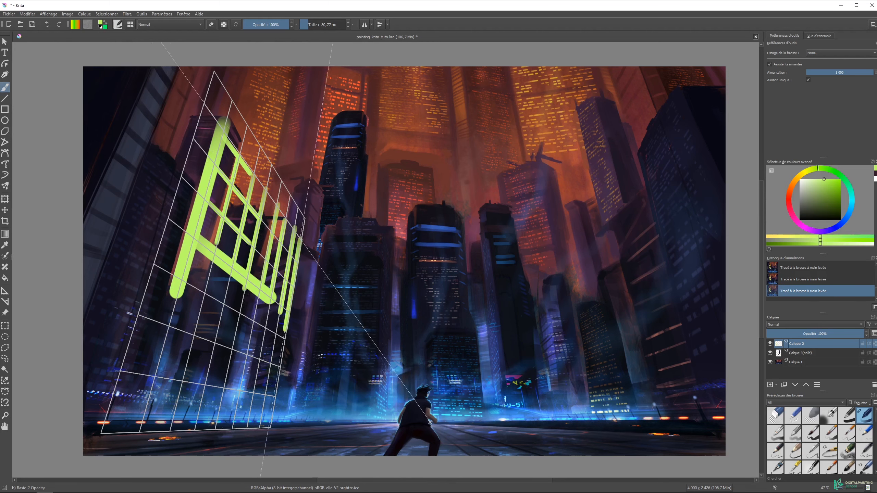
left_click_drag(274, 202, 301, 239)
left_click_drag(266, 159, 300, 212)
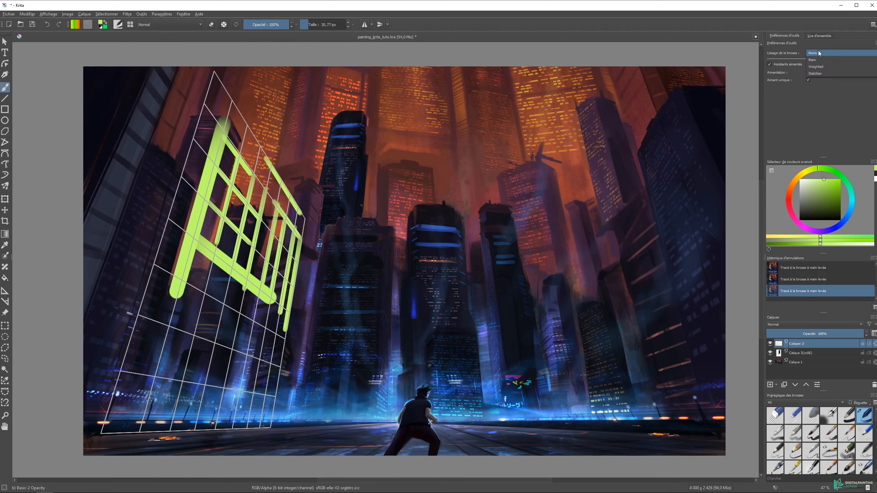
Paint four long green receding lines across the lower part of the perspective grid, keeping brush smoothing at None
left_click(814, 52)
left_click_drag(202, 299, 276, 339)
left_click_drag(157, 318, 258, 356)
left_click_drag(141, 344, 266, 378)
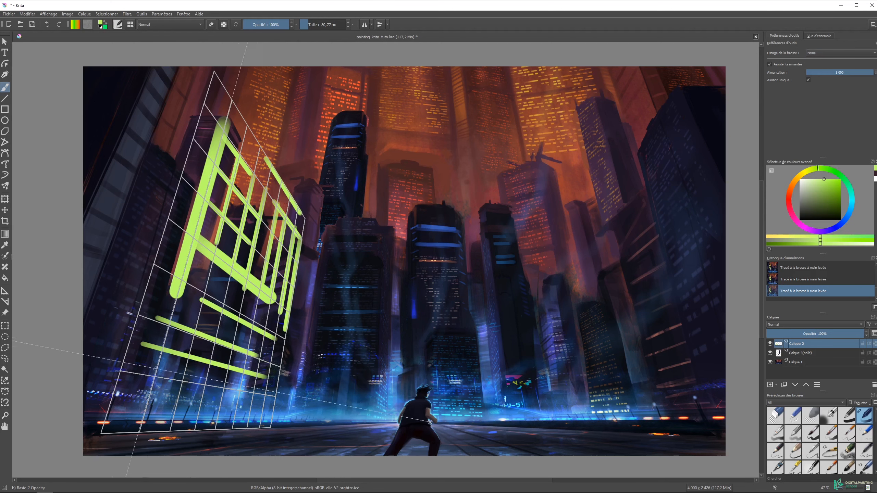
left_click_drag(116, 374, 278, 402)
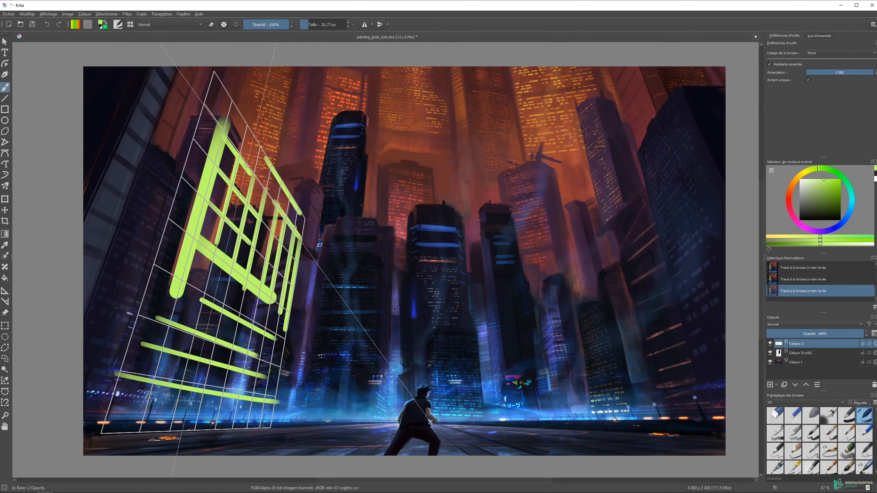
Add a second Perspective assistant as a receding wall grid over the buildings on the painting's right side
left_click(9, 293)
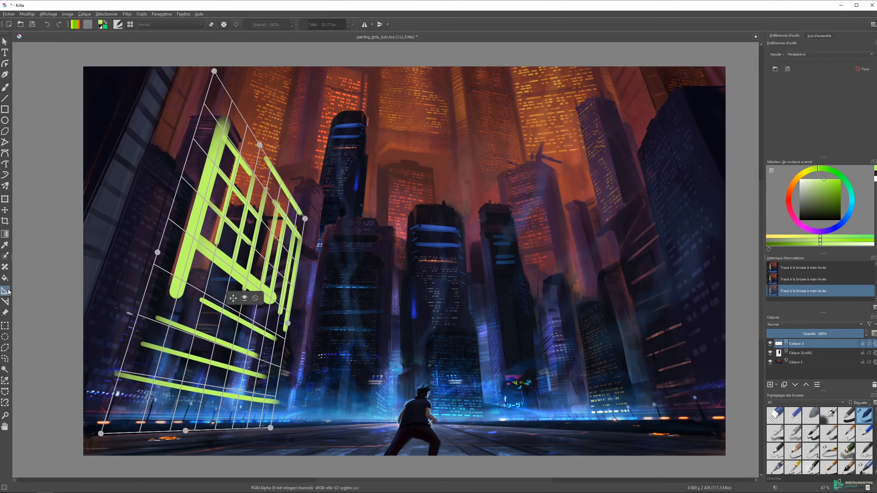
left_click(535, 421)
left_click(691, 422)
left_click(611, 110)
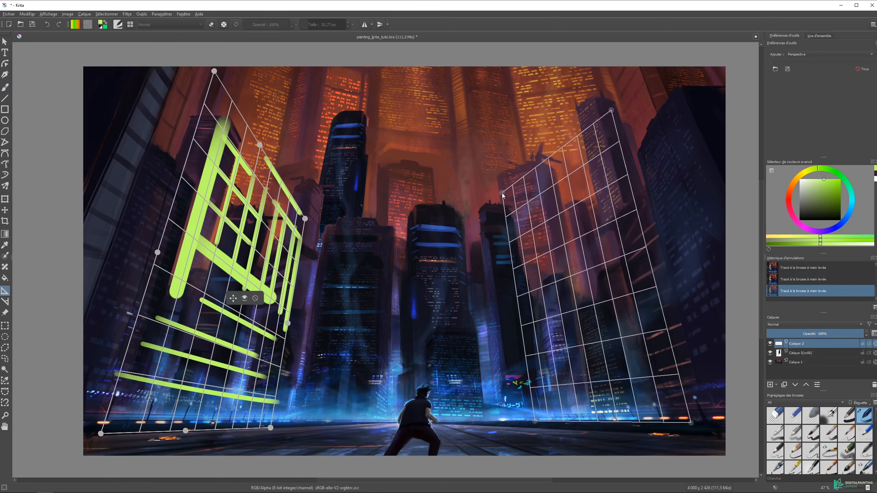
left_click(503, 214)
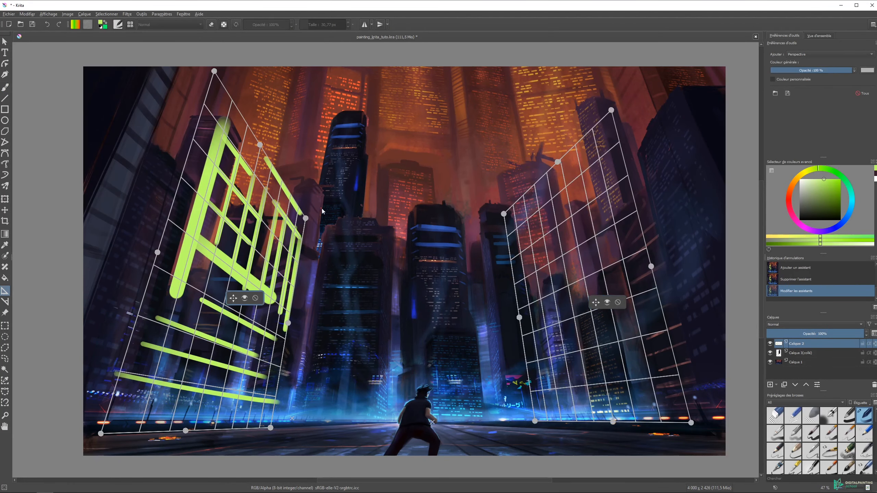
Adjust the first grid's upper inner corner and add a third perspective grid spanning the gap between the two side grids
mouse_move(307, 219)
left_mouse_down()
mouse_move(307, 209)
mouse_move(309, 223)
left_mouse_up()
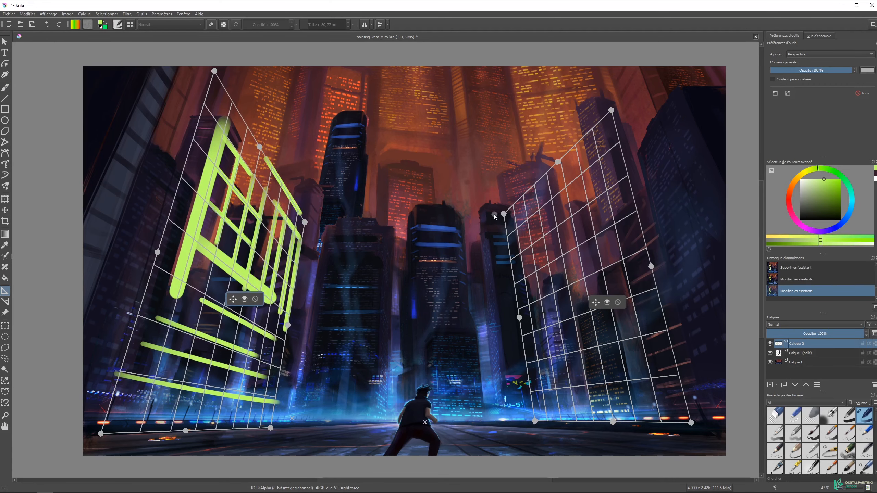
left_click(276, 429)
left_click_drag(494, 214, 504, 214)
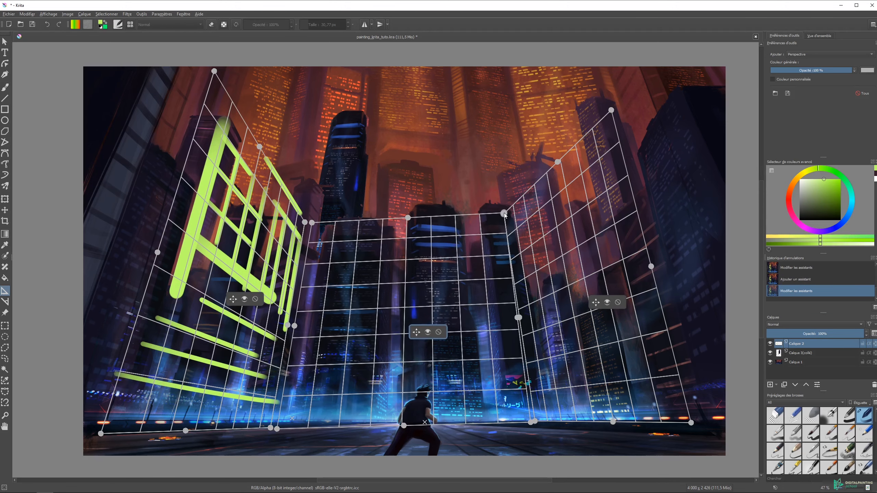
Join the middle grid's upper inner corner to the side grid and add a fourth perspective grid as a ceiling, aligning the shared corners
left_click_drag(312, 223, 304, 225)
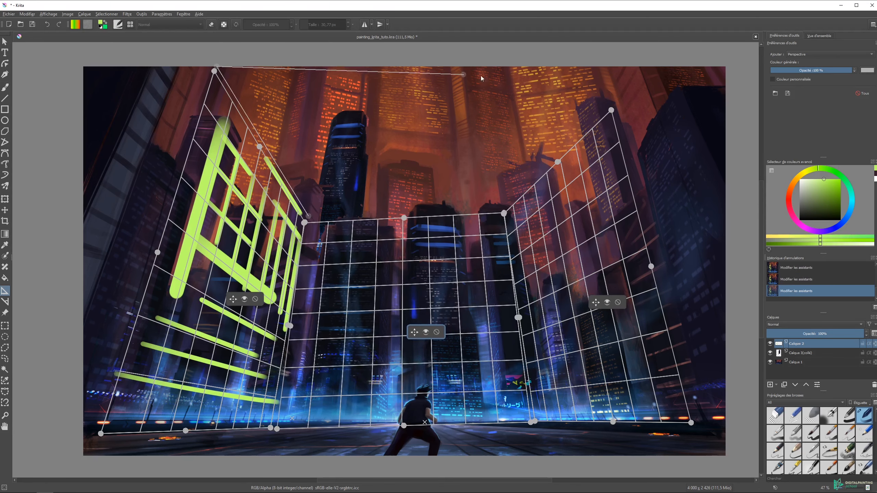
left_click(611, 105)
left_click(503, 211)
left_click_drag(611, 99, 626, 84)
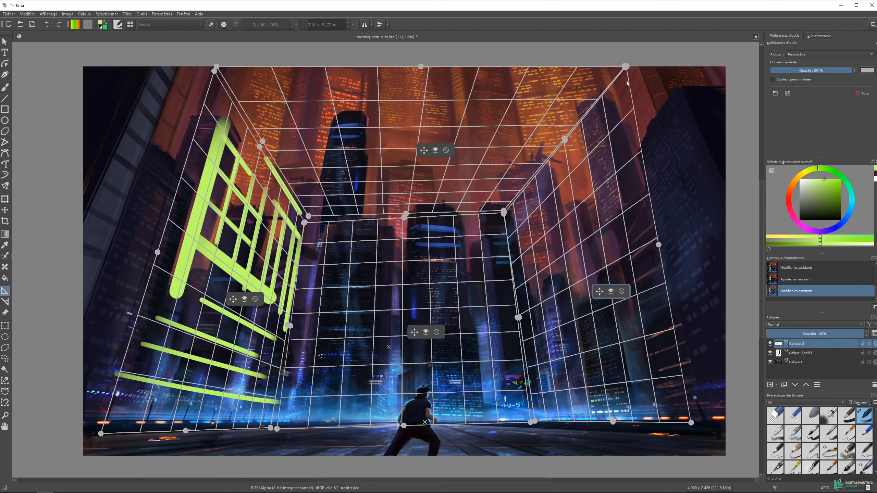
left_click_drag(305, 223, 307, 217)
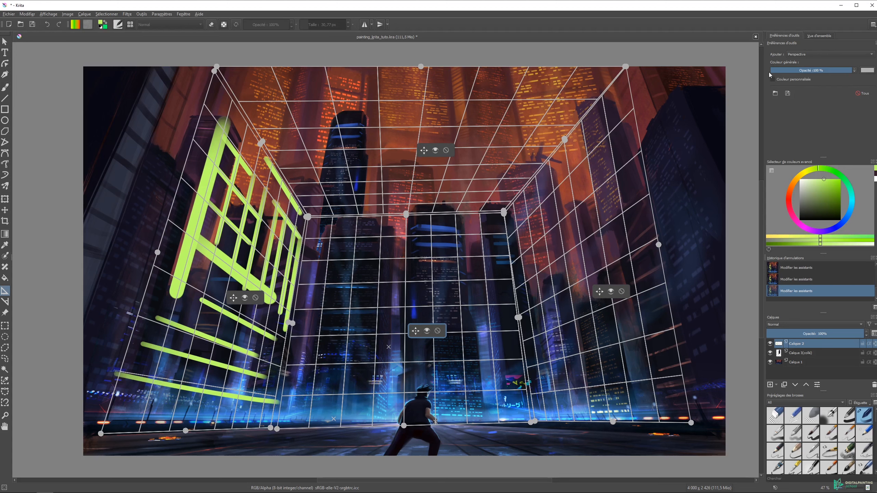
Try a red general colour for the assistants at 100% opacity, and restore the grey colour
mouse_move(841, 70)
left_mouse_down()
mouse_move(791, 70)
mouse_move(853, 70)
left_mouse_up()
left_click(868, 70)
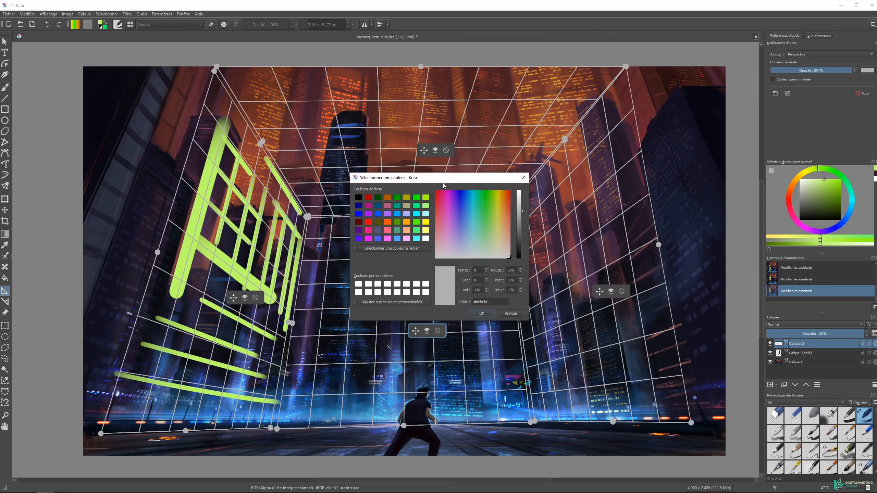
left_click_drag(445, 191, 549, 166)
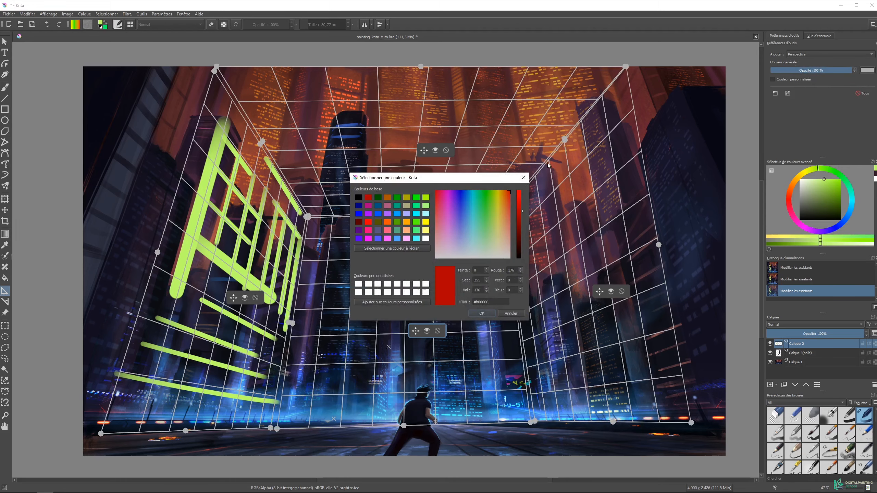
left_click(482, 313)
left_click(868, 71)
left_click(457, 225)
left_click(482, 313)
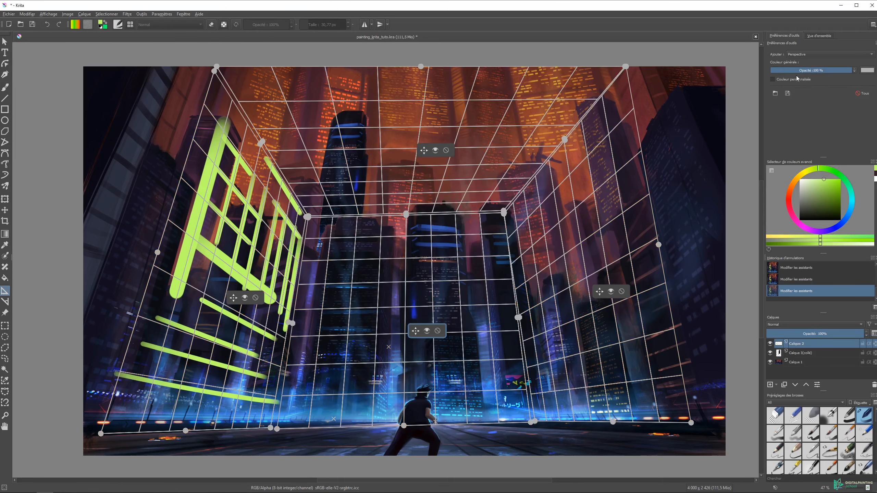
Remove all perspective assistants and clear the green strokes from Calque 2, with Point Fish-eye set as the assistant type
left_click(863, 93)
left_click(801, 54)
left_click(807, 61)
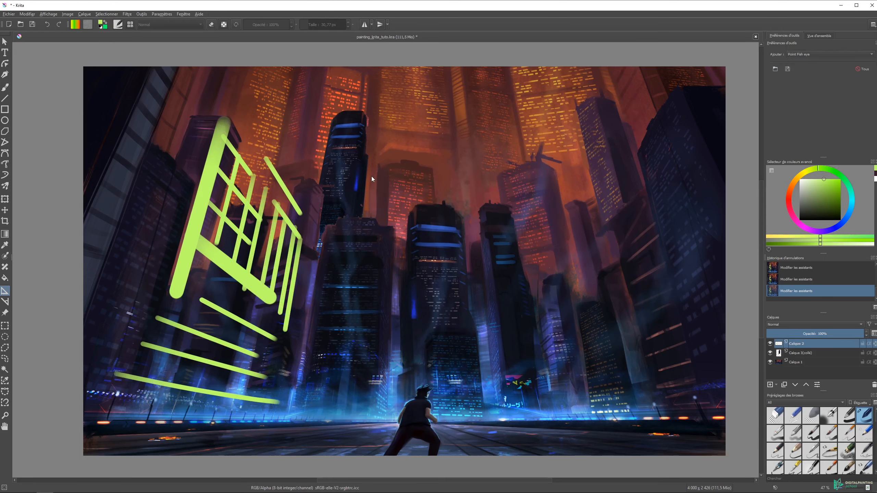
key("Delete")
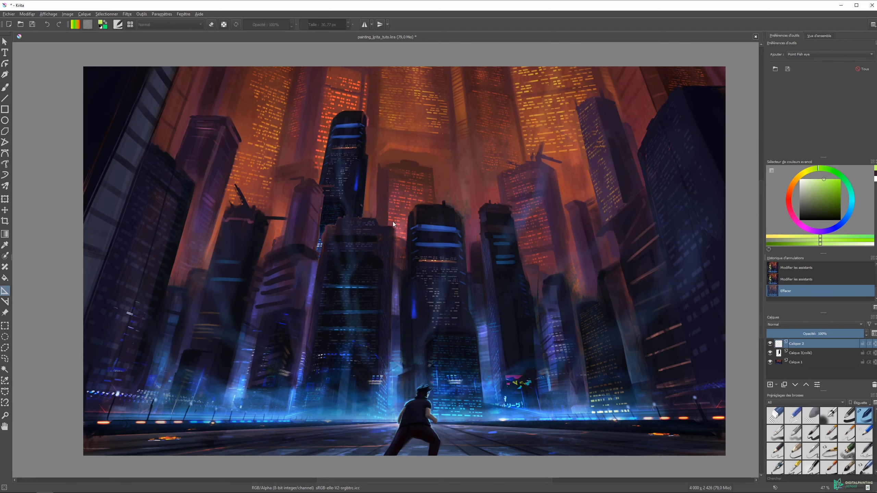
Add a Fish-eye assistant with a near-horizontal axis across the buildings and a circle passing through the tower on the painting's right side
left_click(622, 152)
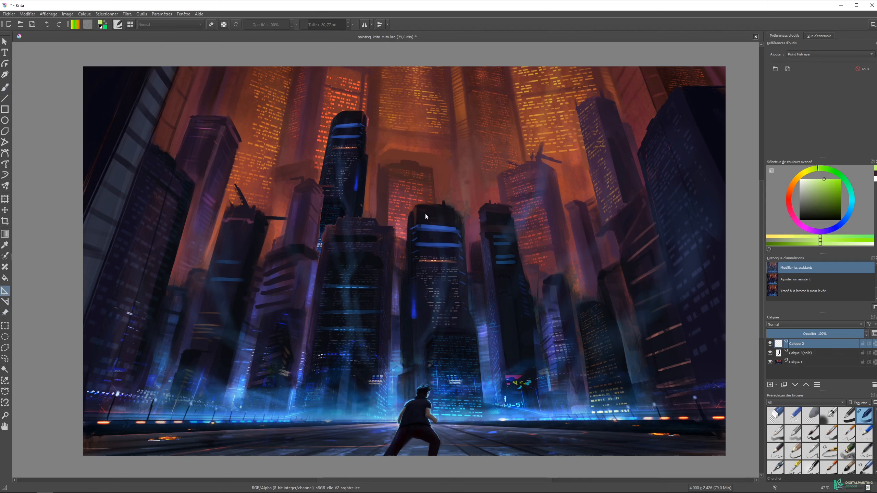
left_click_drag(156, 256, 656, 254)
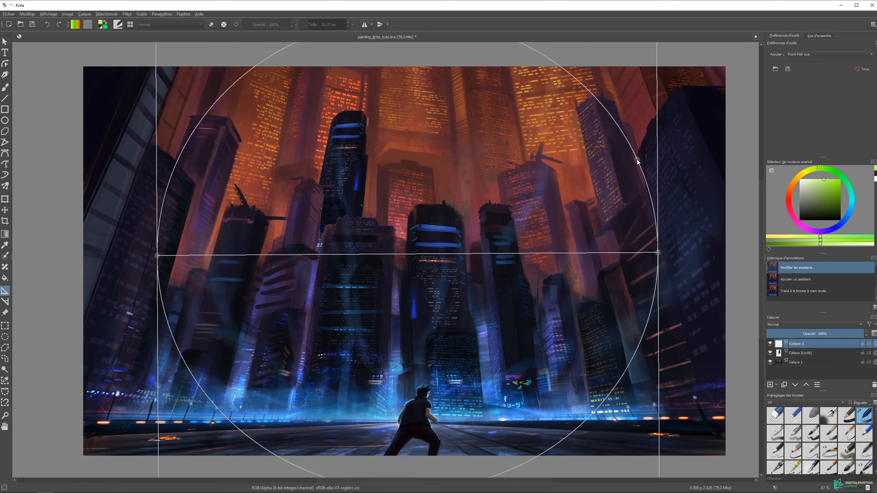
left_click(637, 157)
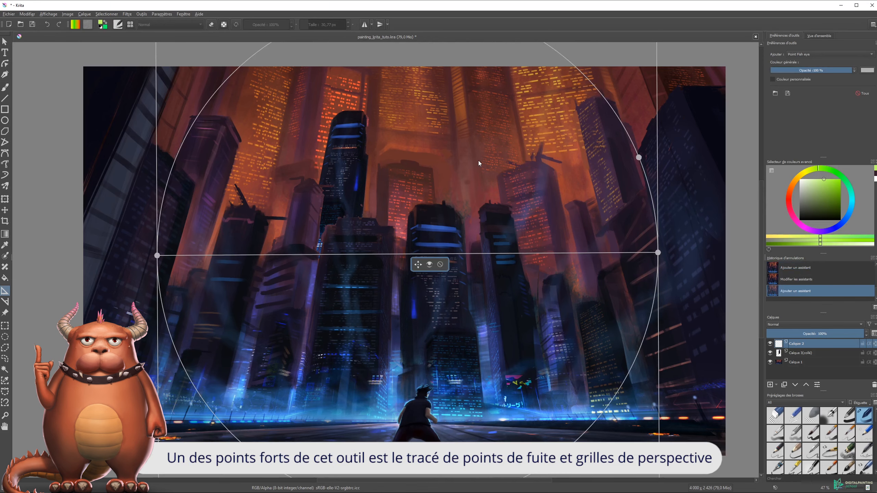
Paint long green arcs and short curved strokes above and below the axis, following the horizontal fish-eye assistant
key("b")
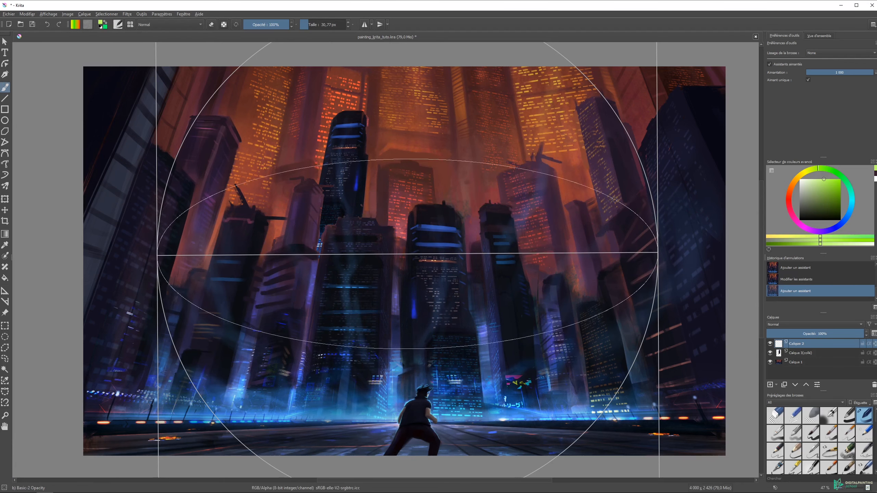
mouse_move(642, 236)
left_mouse_down()
mouse_move(391, 208)
mouse_move(162, 245)
mouse_move(205, 176)
mouse_move(470, 117)
mouse_move(655, 231)
left_mouse_up()
mouse_move(649, 199)
left_mouse_down()
mouse_move(637, 167)
mouse_move(179, 165)
mouse_move(165, 202)
left_mouse_up()
left_click_drag(163, 273, 290, 322)
left_click_drag(594, 358, 569, 372)
left_click_drag(641, 293, 612, 315)
left_click_drag(315, 402, 343, 408)
left_click_drag(441, 101, 479, 106)
left_click_drag(266, 116, 330, 94)
left_click_drag(519, 155, 602, 195)
left_click_drag(169, 225, 322, 156)
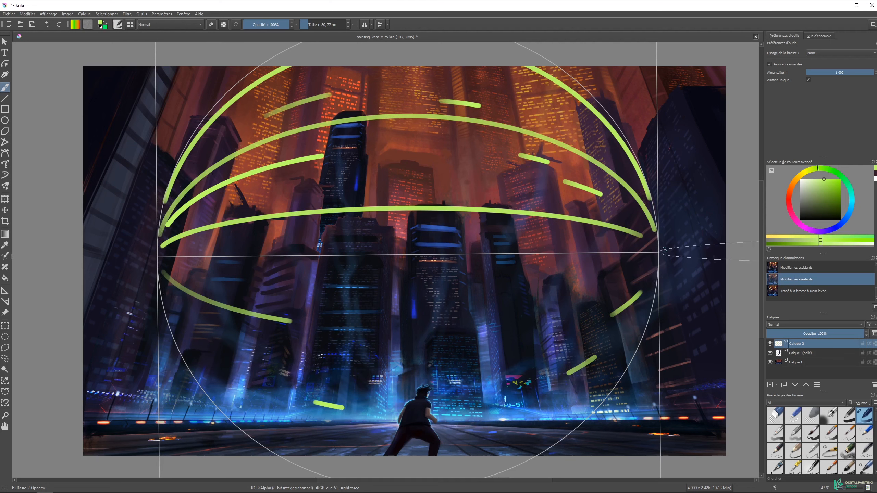
Replace the horizontal fish-eye assistant with one on a near-vertical axis extending beyond the painting's upper and lower edges
left_click(5, 293)
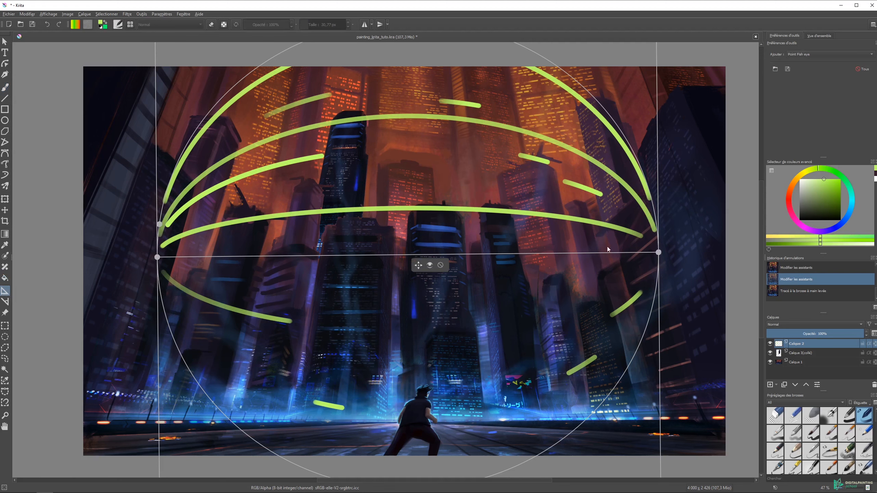
left_click(440, 265)
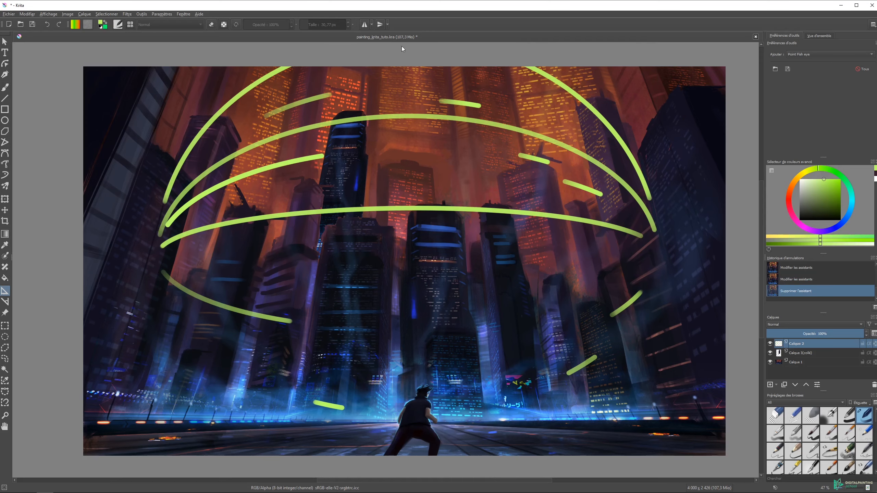
scroll(390, 238, "down", 1)
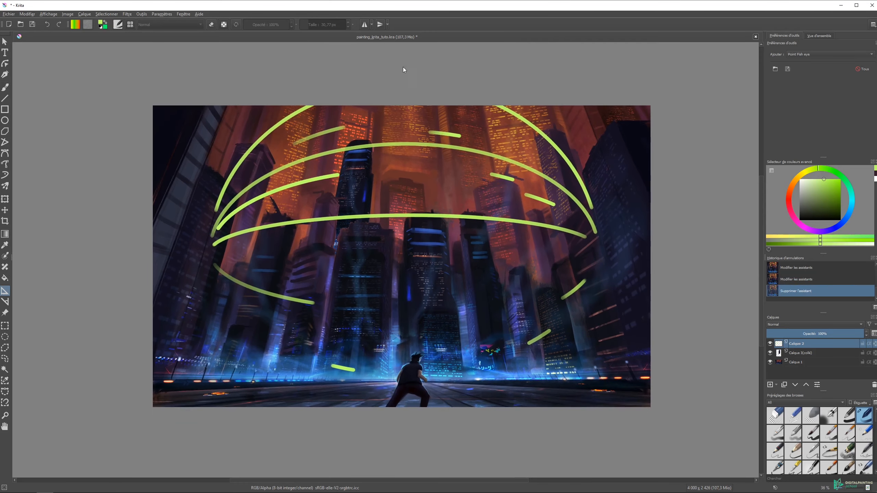
left_click(406, 428)
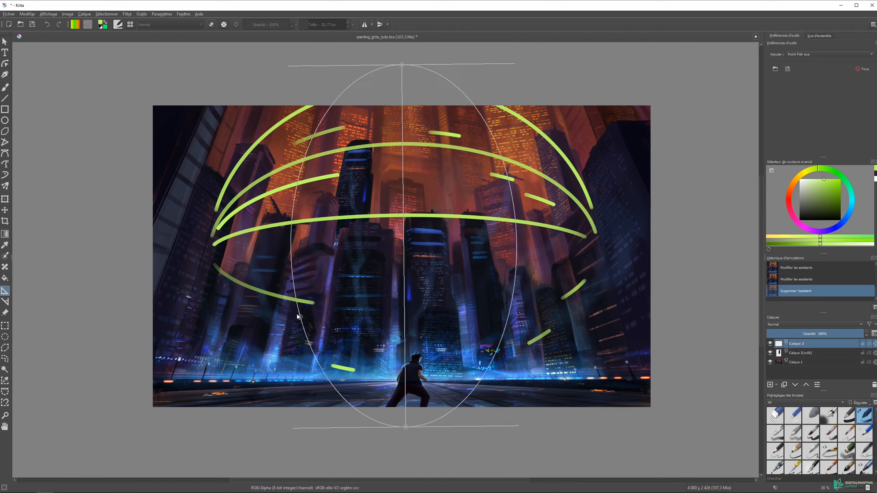
left_click(208, 245)
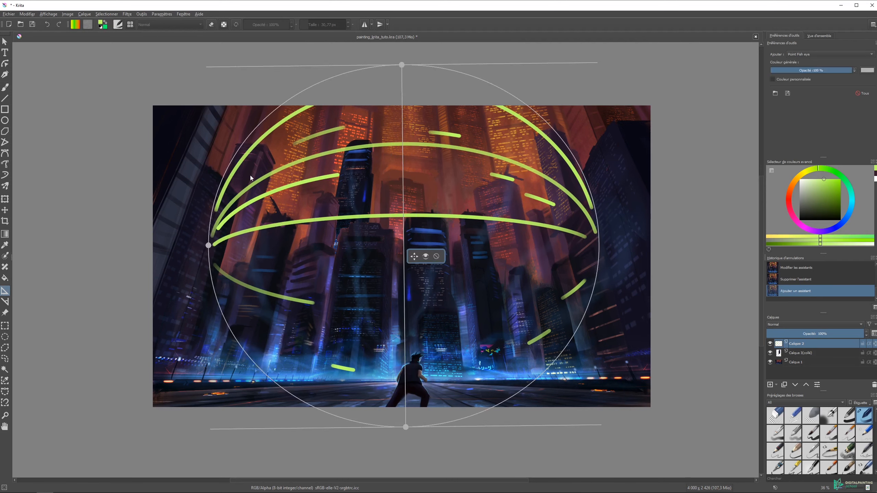
Paint long green vertical curves on both sides of the axis, guided by the vertical fish-eye assistant
key("b")
left_click_drag(259, 148, 233, 247)
left_click_drag(268, 211, 277, 315)
left_click_drag(482, 124, 508, 292)
left_click_drag(454, 124, 464, 157)
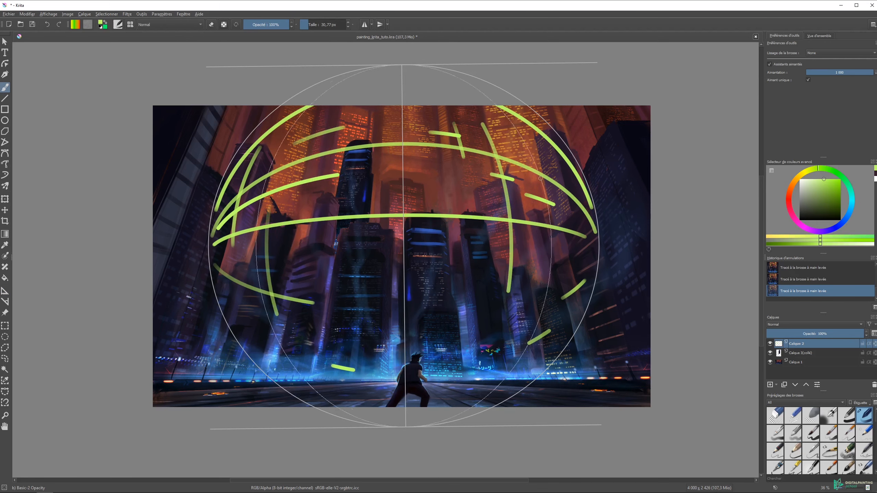
left_click_drag(491, 195, 499, 284)
Paint more short vertical curves toward the fish-eye circle's right edge, reducing the brush size to about 13 px for the last one
mouse_move(309, 284)
left_mouse_down()
mouse_move(308, 161)
mouse_move(296, 266)
left_mouse_up()
left_click_drag(473, 114, 483, 136)
left_click_drag(526, 132, 538, 153)
left_click_drag(537, 238, 534, 277)
left_click_drag(570, 256, 566, 286)
left_click_drag(557, 233, 583, 256, "shift")
mouse_move(585, 246)
left_mouse_down()
mouse_move(584, 270)
mouse_move(593, 267)
left_mouse_up()
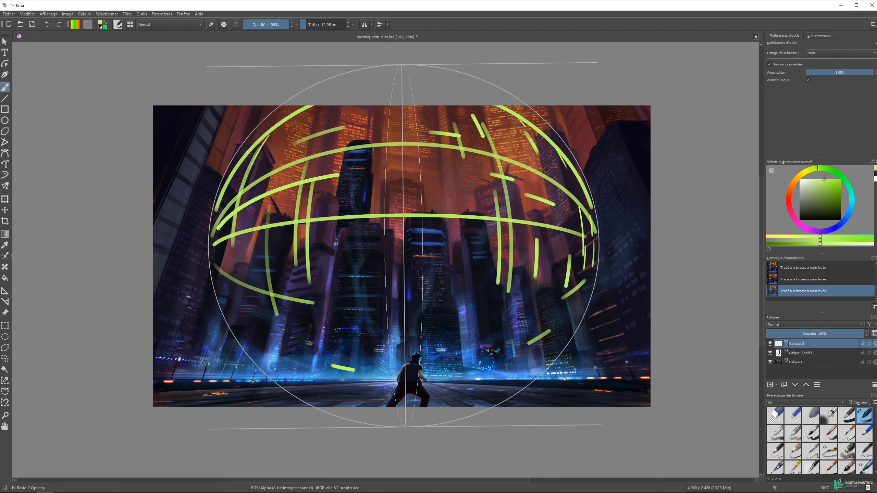
Clear the green strokes and the fish-eye assistant, and set the assistant type to Point de fuite
key("Delete")
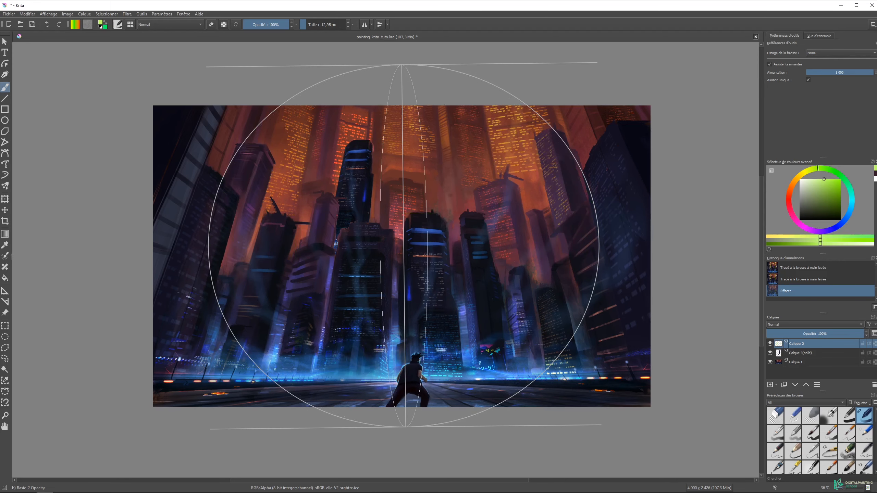
left_click(810, 54)
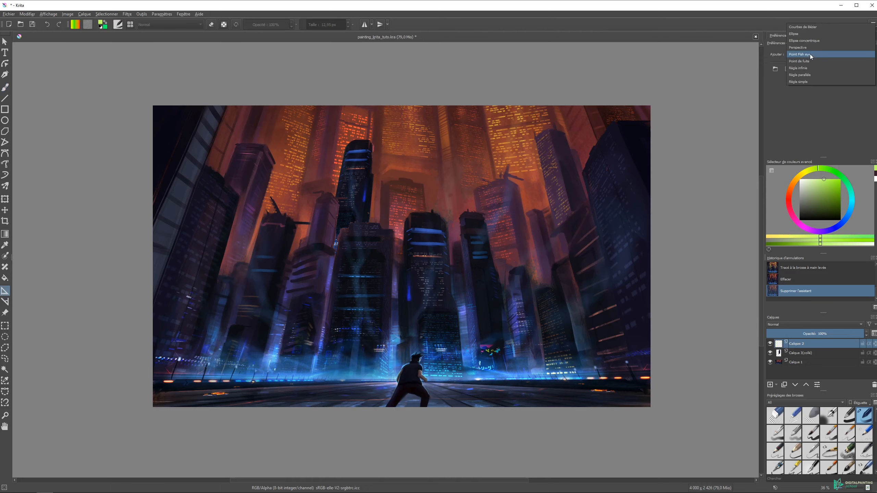
left_click(811, 62)
Try vanishing-point assistants at the horizon's centre, beyond the painting's right edge and above it, undoing each placement
left_click(392, 377)
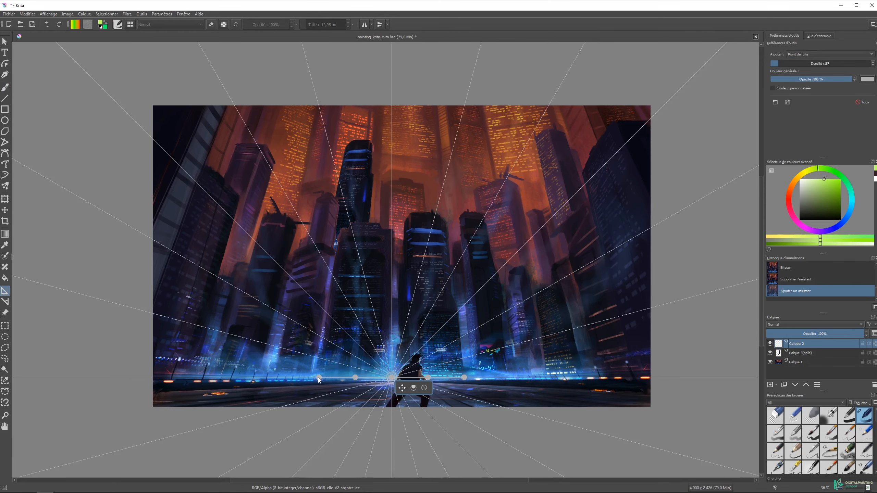
left_click_drag(318, 377, 306, 378)
key("ctrl+z")
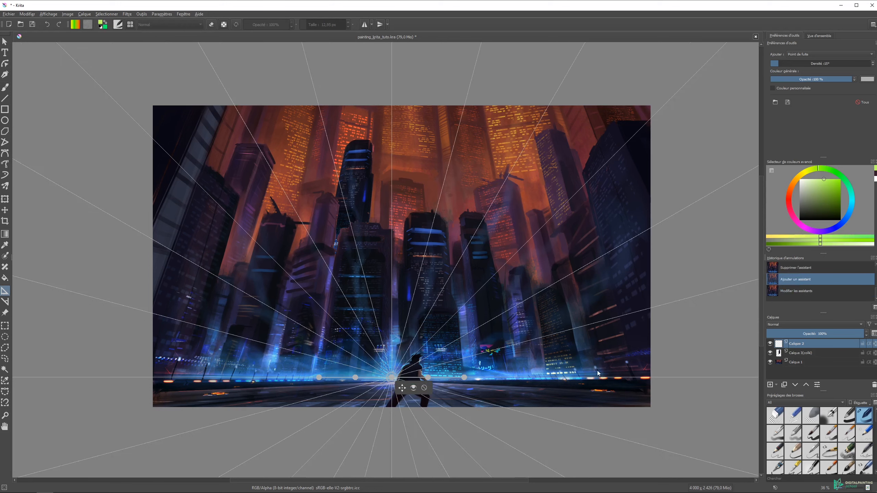
left_click(660, 376)
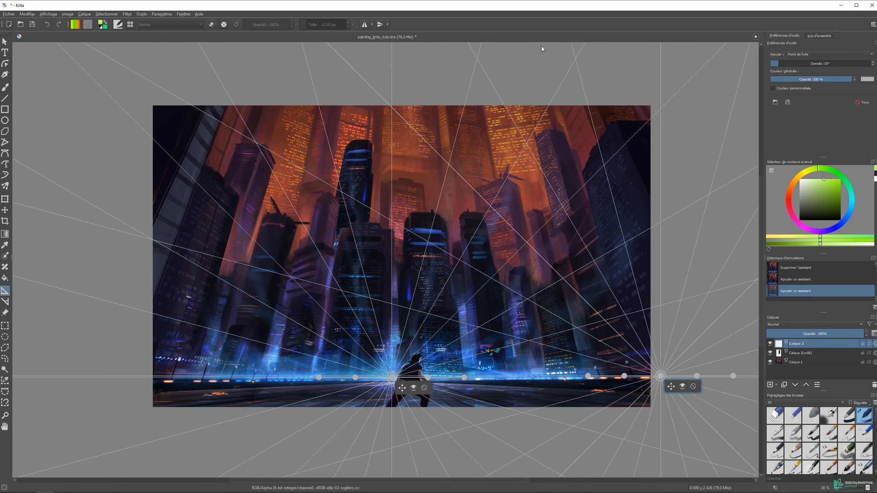
left_click(524, 59)
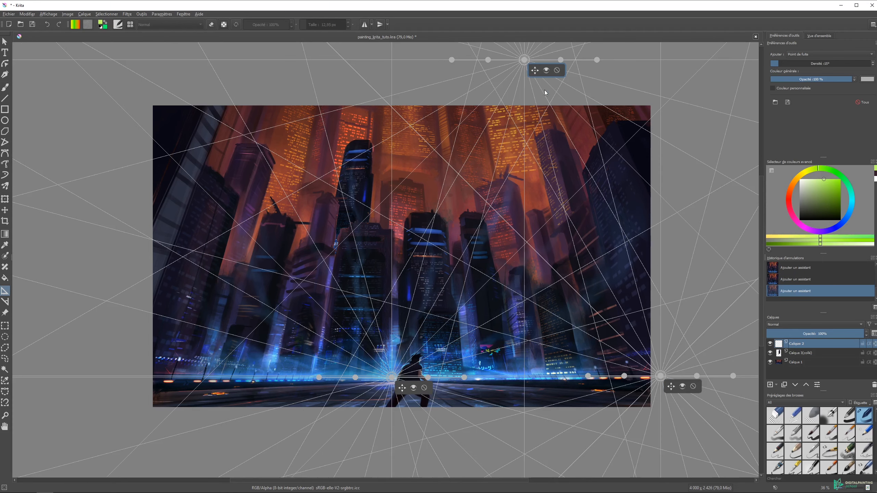
key("ctrl+z")
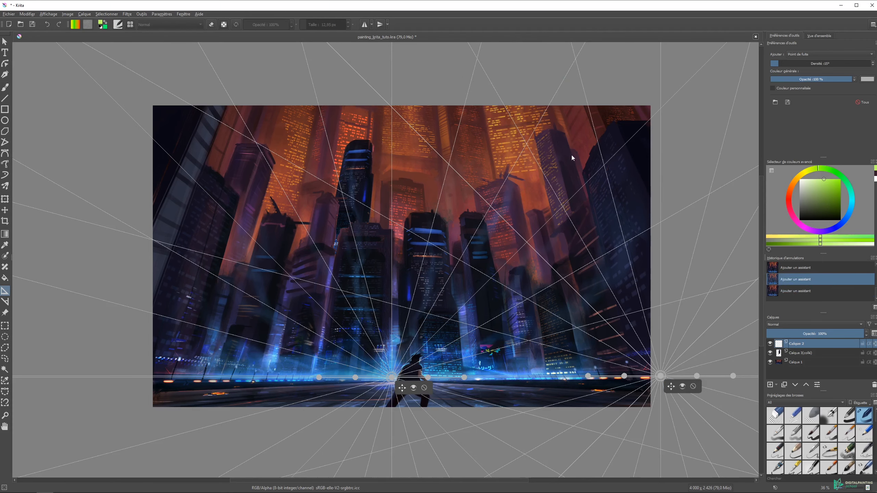
scroll(545, 219, "down", 5)
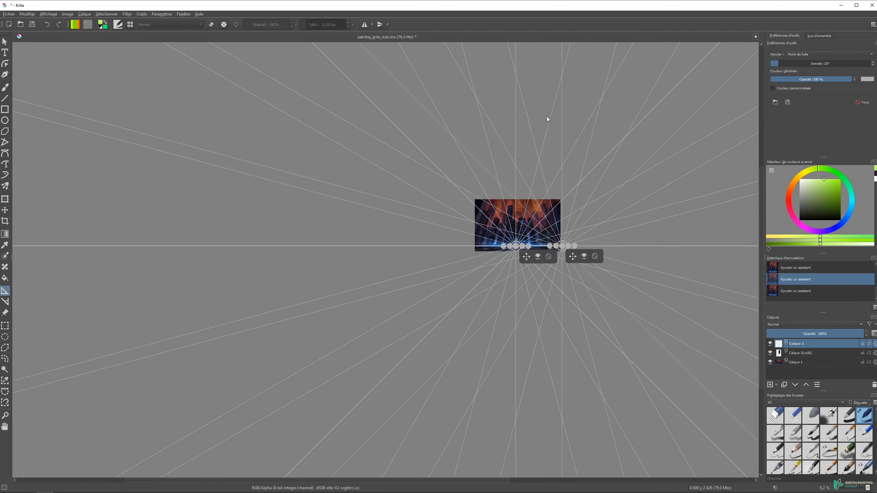
scroll(563, 180, "up", 4)
key("ctrl+z")
key("ctrl+z")
Centre the painting in view and place a vanishing-point assistant on the horizon beside the standing figure
left_click_drag(388, 328, 437, 196)
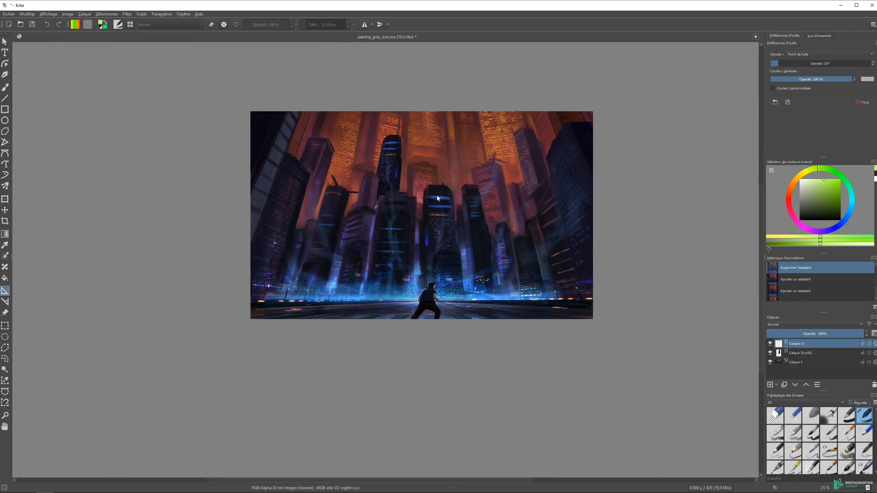
left_click_drag(439, 142, 453, 171)
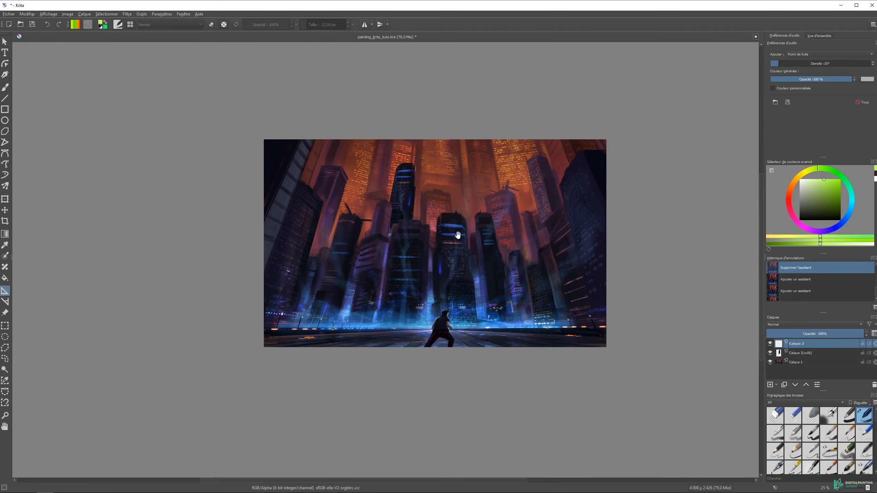
left_click(430, 329)
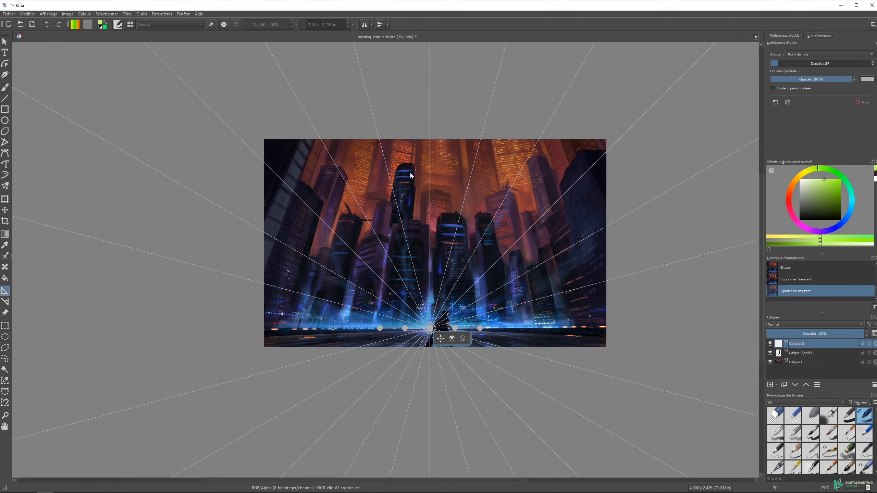
Add a second vanishing-point assistant centred above the painting and move it much farther up
left_click_drag(434, 142, 440, 228)
left_click(441, 158)
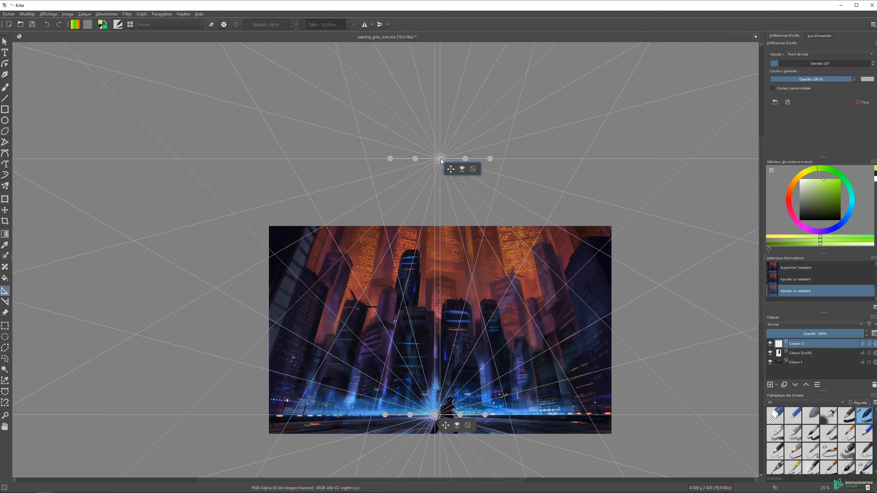
scroll(445, 190, "down", 4)
mouse_move(444, 181)
left_mouse_down()
mouse_move(440, 37)
mouse_move(430, 210)
mouse_move(440, 172)
left_mouse_up()
scroll(437, 260, "up", 4)
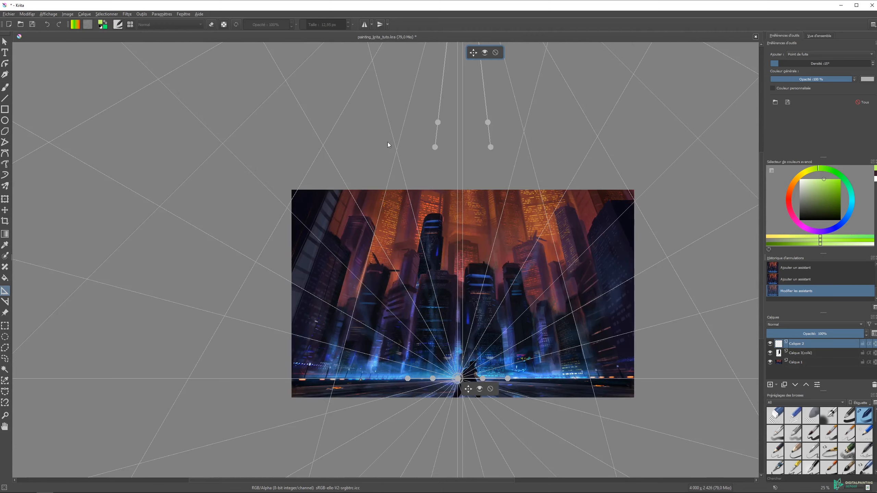
scroll(524, 211, "up", 2)
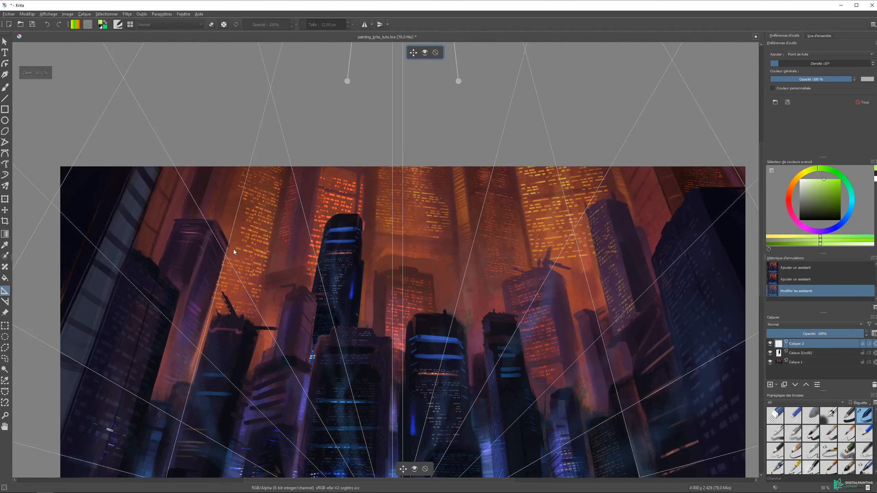
scroll(298, 176, "down", 2)
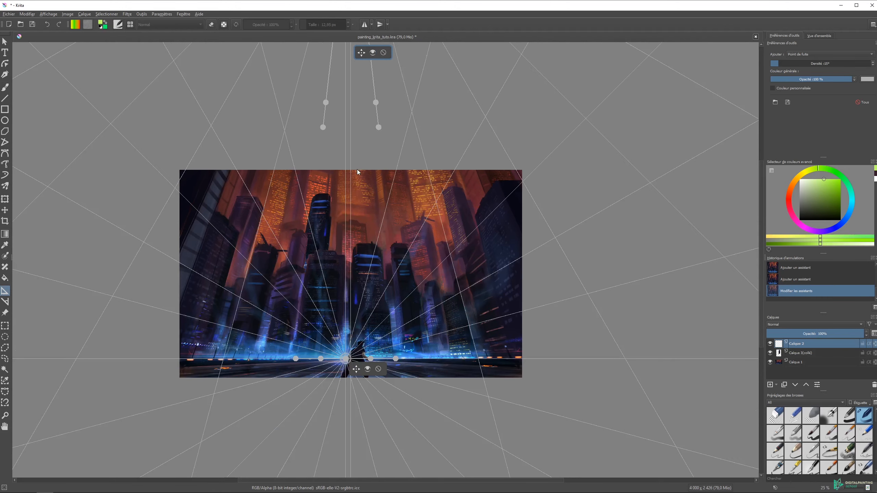
Try a third vanishing-point assistant on the horizon far left of the painting, and undo all the vanishing-point placements
left_click_drag(355, 214, 408, 221)
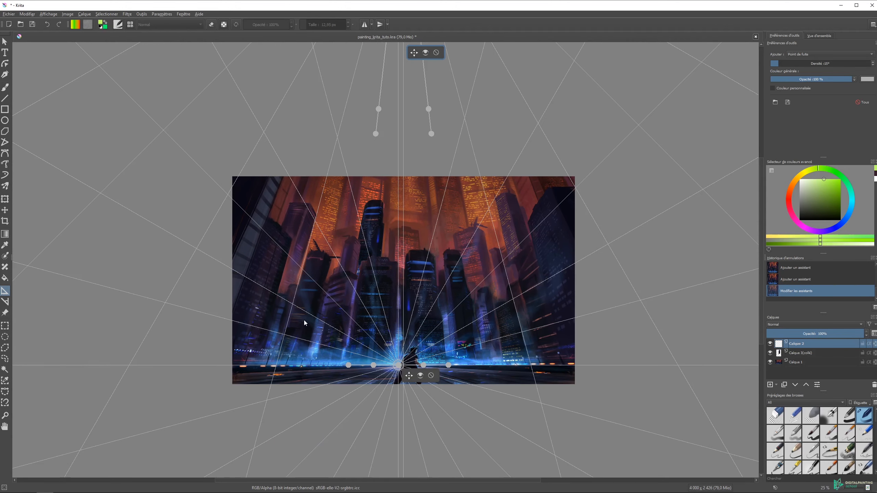
left_click(91, 366)
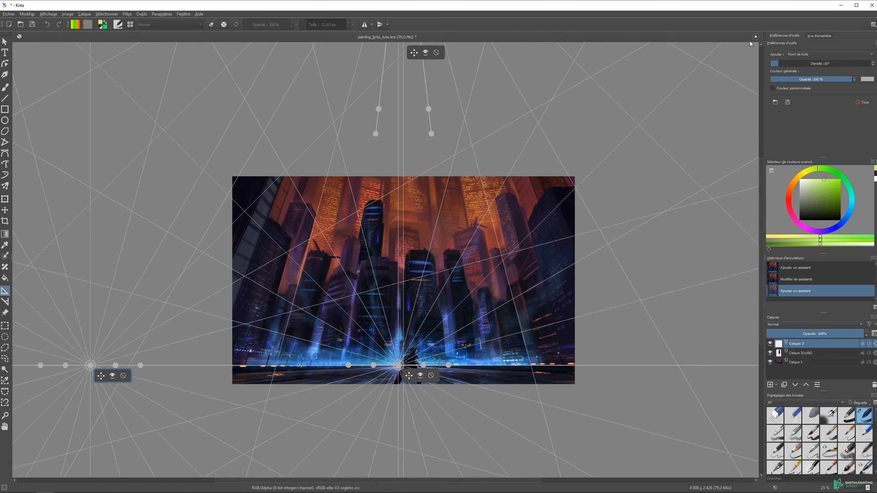
key("ctrl+z")
key("ctrl+z")
key("ctrl+z")
key("ctrl+z")
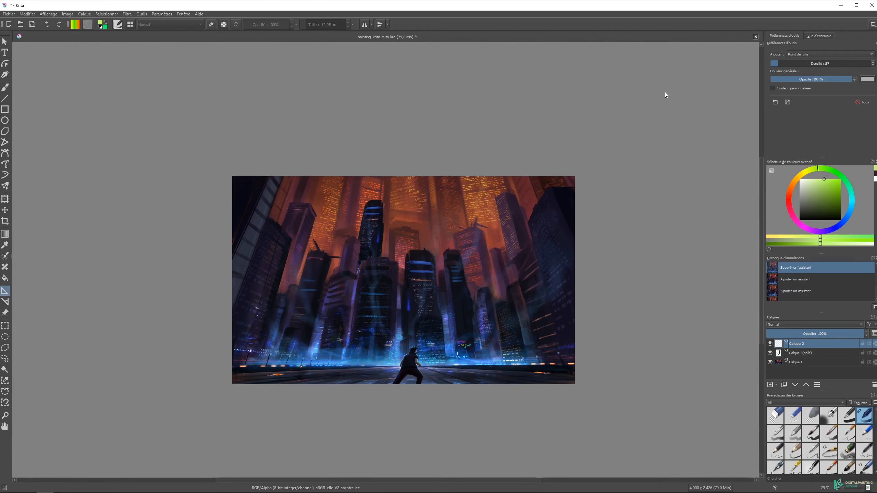
Place a Règle infinie assistant sloping gently upward across the buildings, and paint a green line along it over the painting's full width
left_click(824, 54)
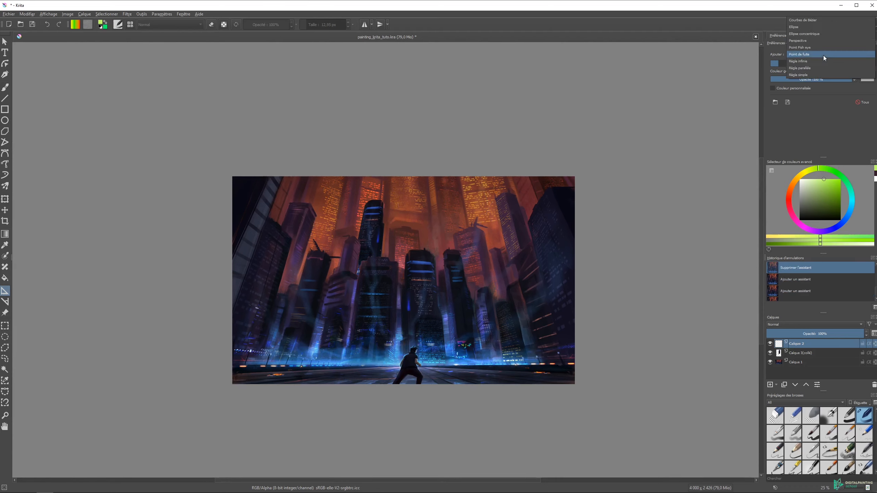
left_click(819, 61)
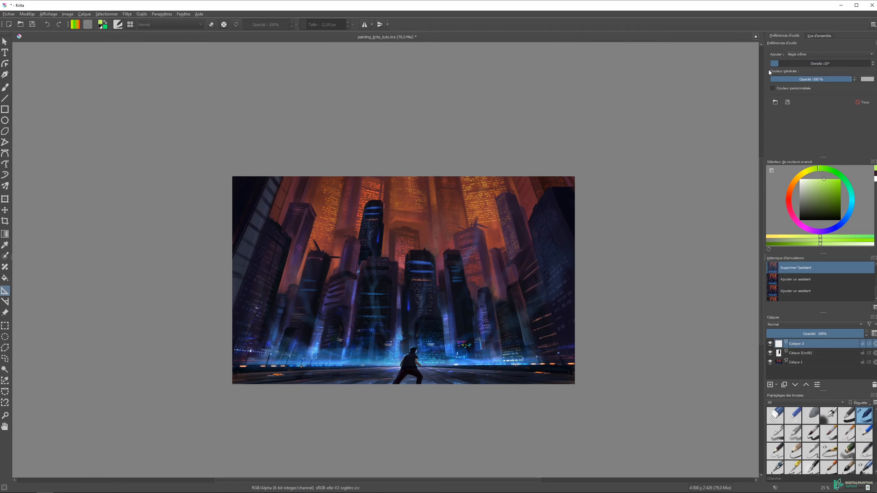
left_click_drag(293, 269, 539, 239)
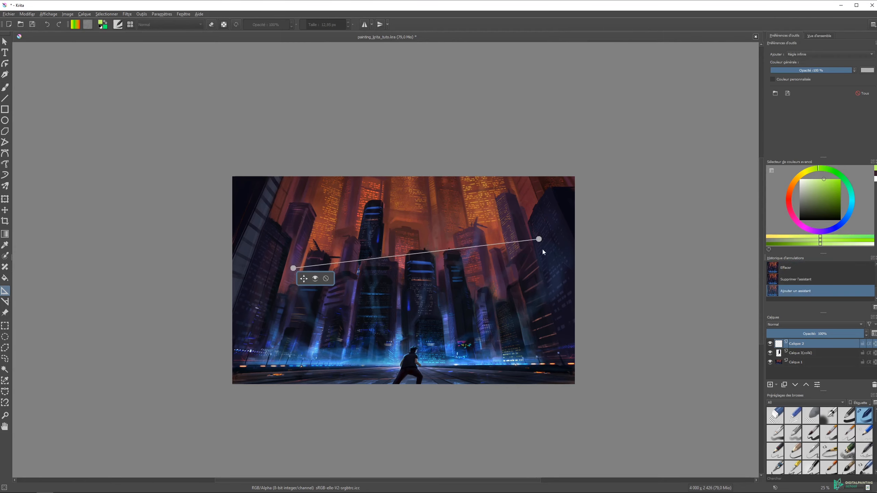
key("b")
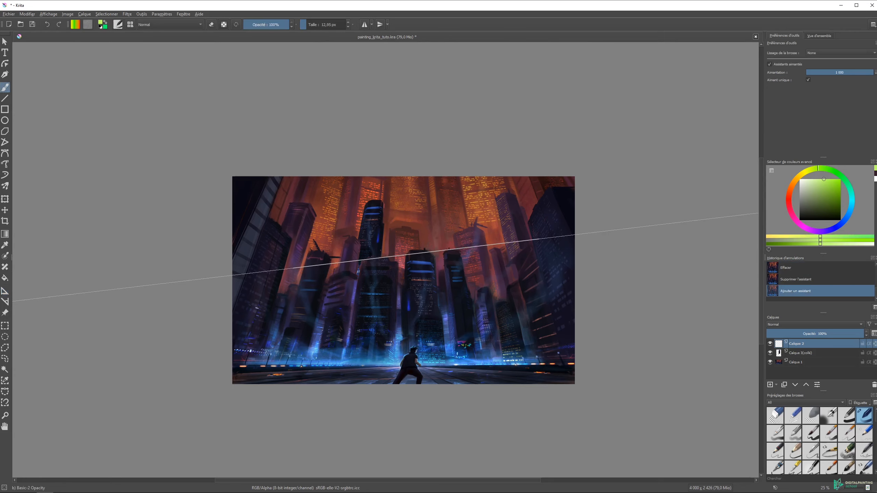
left_click_drag(232, 275, 575, 235)
scroll(440, 238, "up", 1)
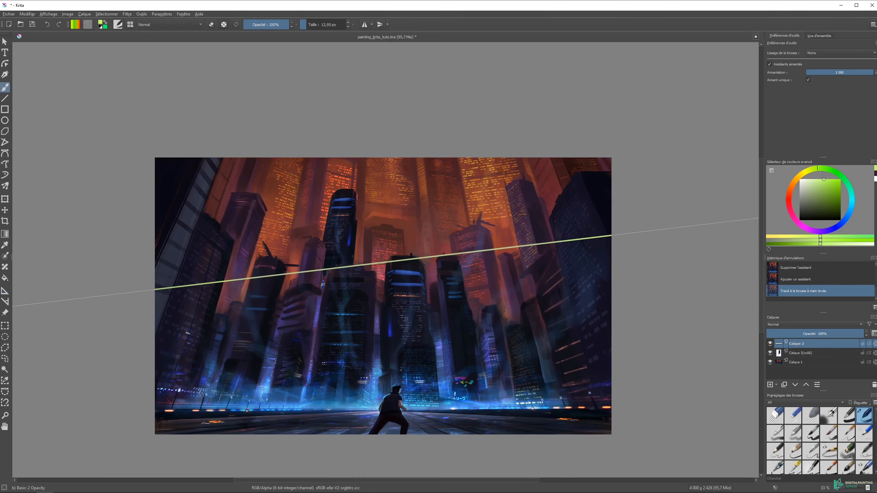
Move the infinite ruler assistant slightly below the painted green line, and delete it
left_click(5, 290)
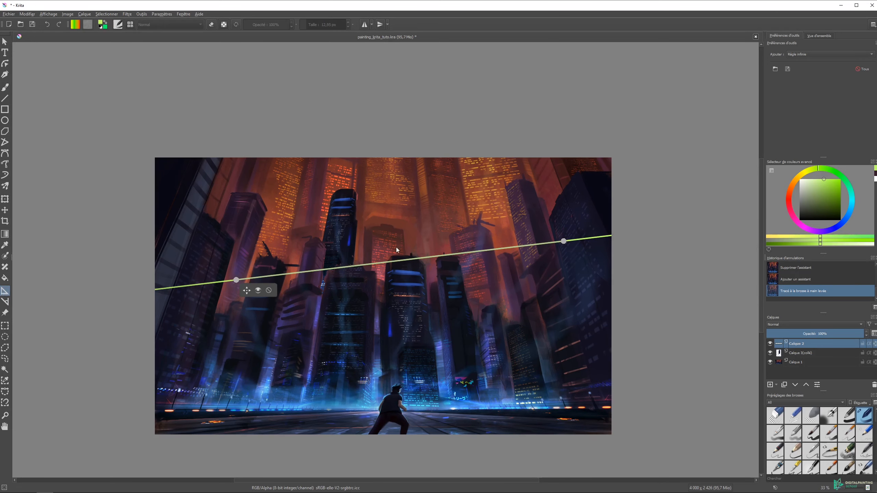
left_click_drag(246, 291, 253, 308)
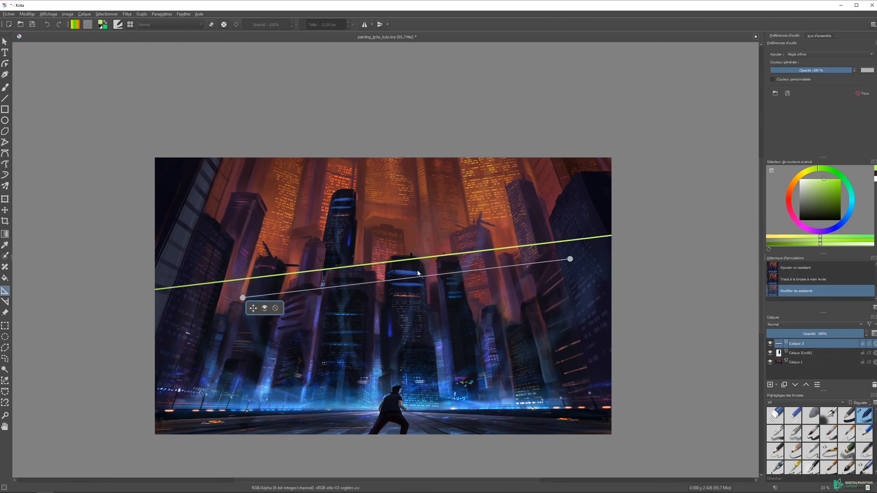
left_click(275, 308)
Place a Règle simple assistant above the long green line between the upper towers, and paint a stroke along its length
left_click(824, 54)
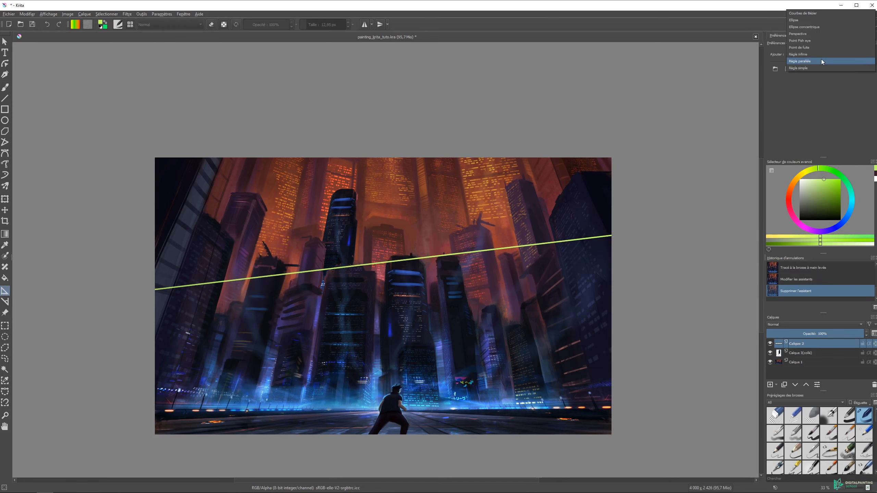
left_click(811, 67)
mouse_move(290, 236)
left_mouse_down()
mouse_move(456, 209)
mouse_move(291, 236)
left_mouse_up()
key("b")
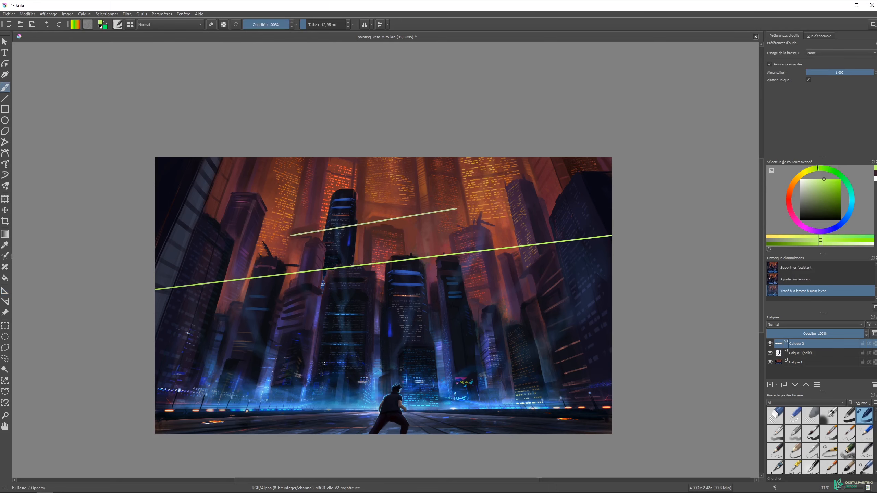
Add a Règle parallèle assistant running diagonally from the upper-right towers down to the central buildings
left_click(5, 291)
left_click(810, 55)
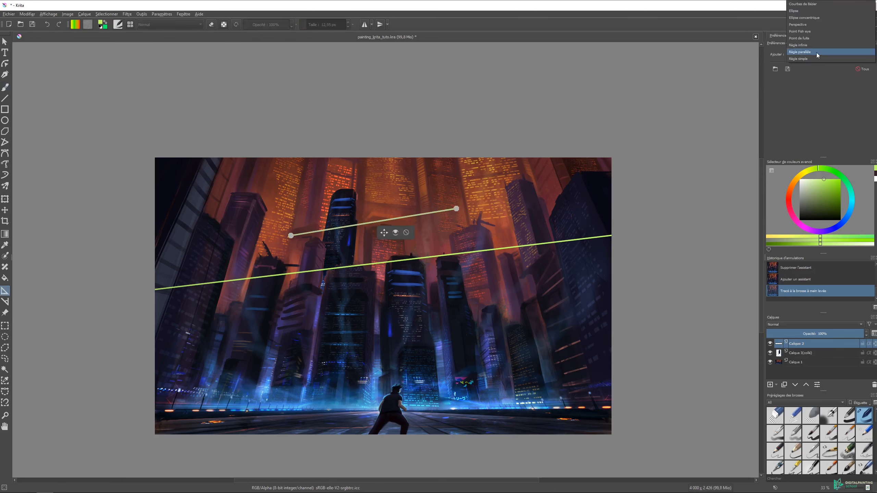
left_click(811, 54)
left_click_drag(492, 181, 347, 329)
left_click_drag(459, 238, 485, 252)
Paint a series of green diagonal brush strokes parallel to the ruler over the buildings right of centre
key("b")
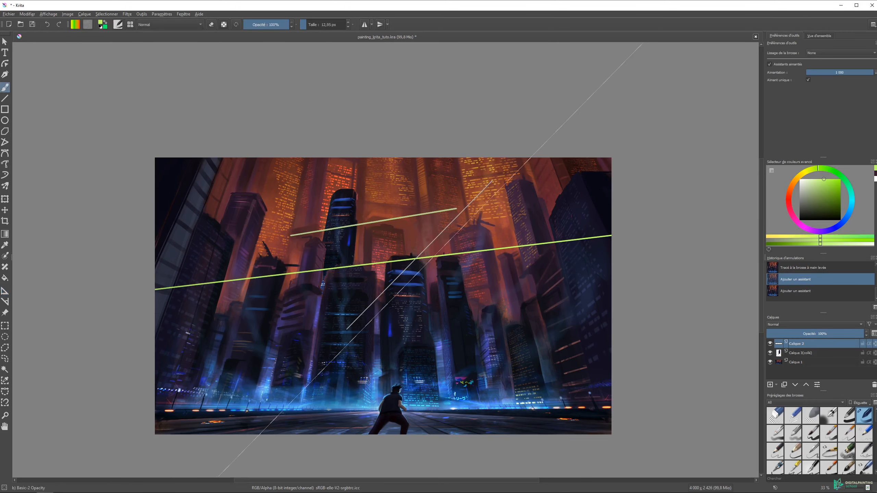
left_click_drag(372, 325, 508, 187)
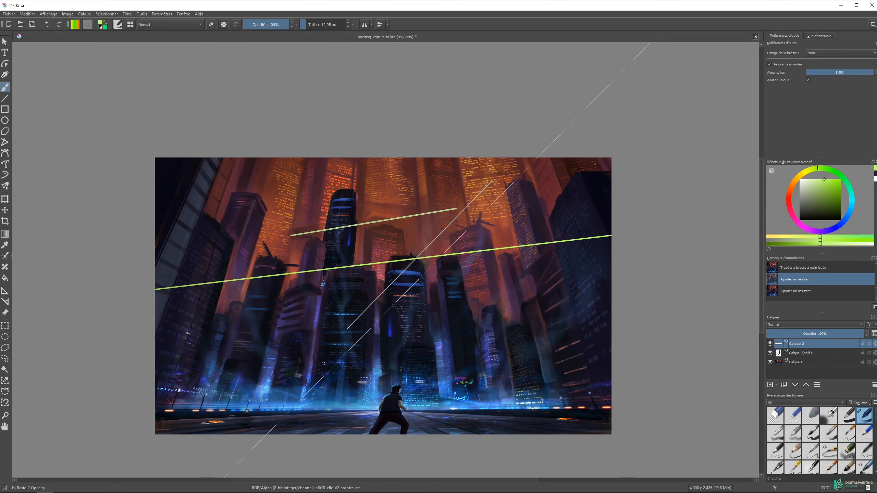
left_click_drag(413, 297, 513, 196)
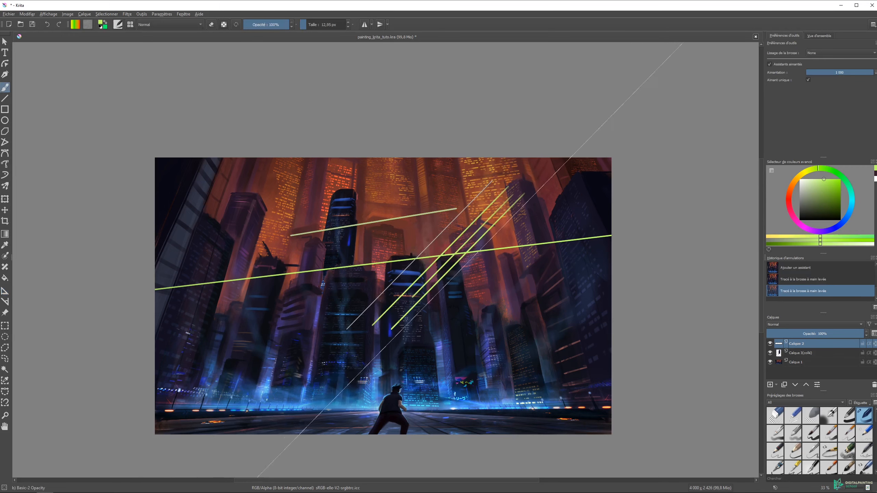
left_click_drag(391, 329, 545, 174)
left_click_drag(419, 302, 546, 187)
mouse_move(538, 225)
left_mouse_down()
mouse_move(471, 293)
mouse_move(567, 195)
left_mouse_up()
left_click_drag(552, 241, 420, 376)
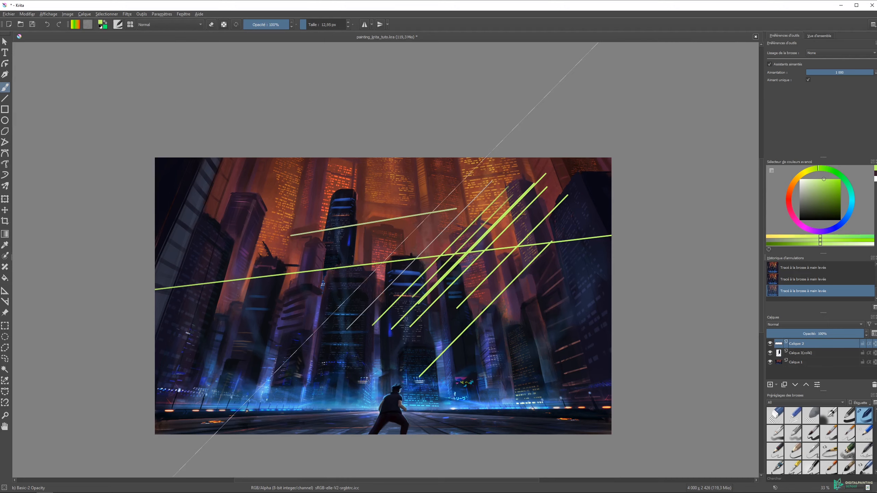
Turn on horizontal mirroring and paint mirrored diagonal strokes along the parallel ruler, in the sky and over the lower buildings
left_click(364, 25)
left_click_drag(421, 178, 361, 240)
left_click_drag(455, 187, 411, 233)
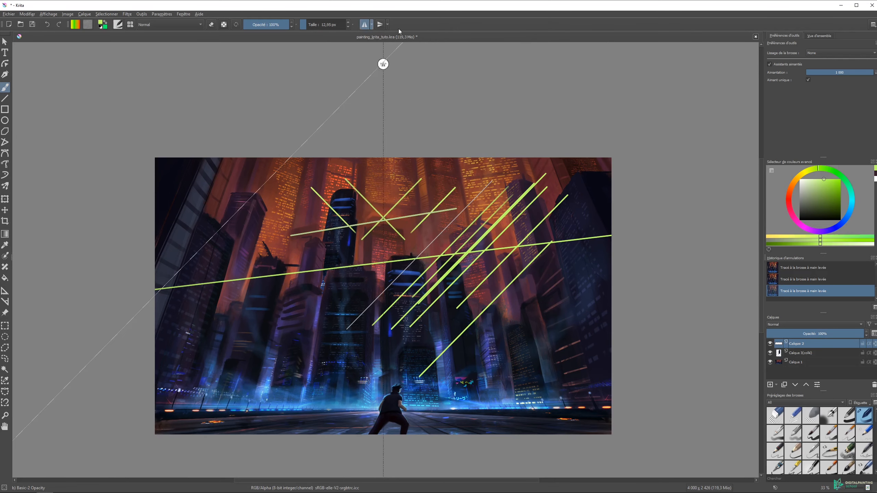
left_click_drag(464, 169, 411, 221)
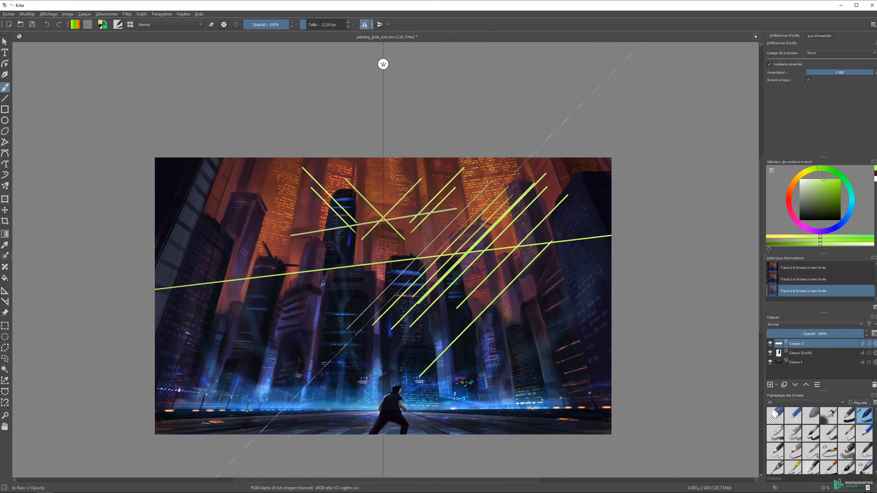
left_click_drag(562, 254, 475, 343)
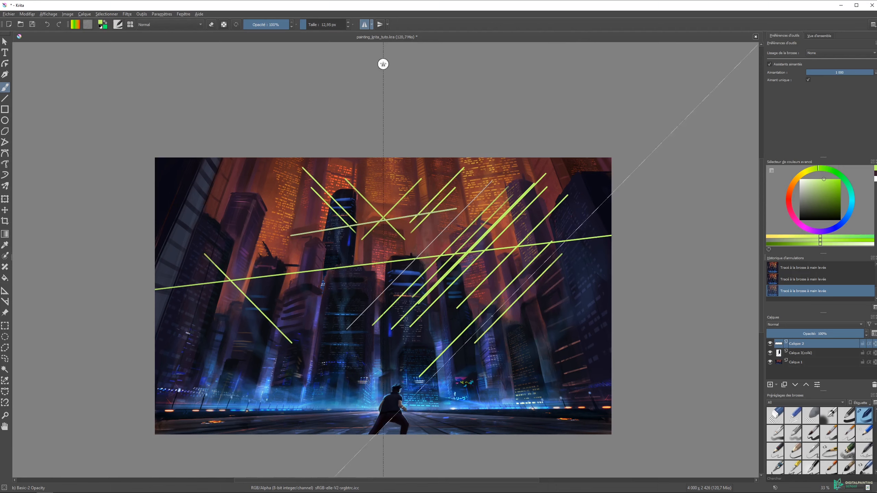
left_click_drag(541, 263, 444, 363)
left_click_drag(508, 279, 436, 354)
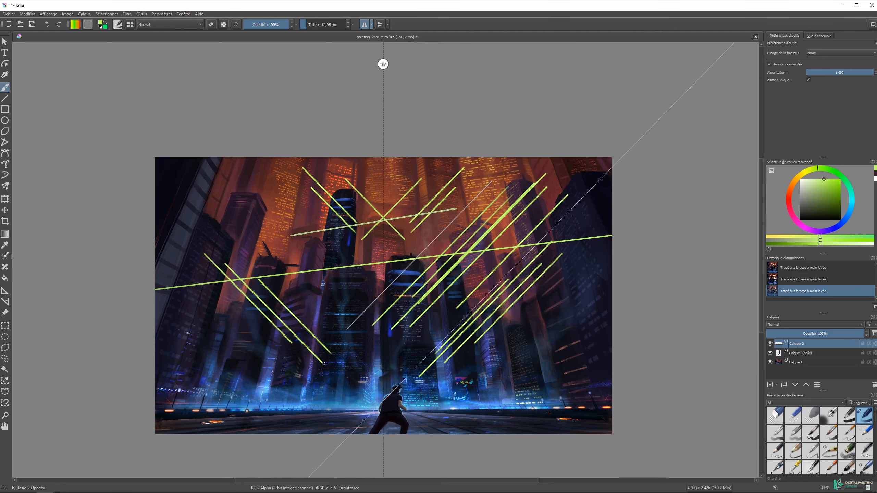
left_click_drag(513, 261, 431, 353)
left_click_drag(498, 284, 436, 340)
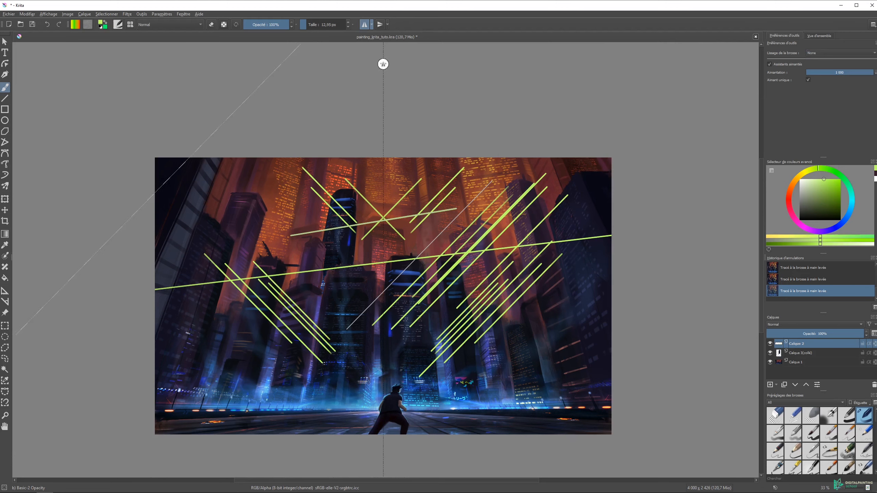
Place a tilted Ellipse assistant over the lower buildings on the painting's right side
left_click(5, 313)
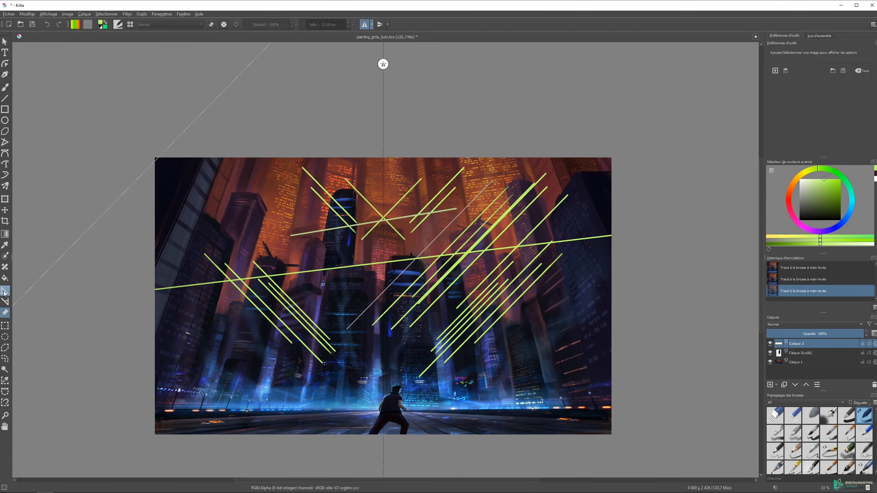
left_click(4, 292)
left_click(817, 54)
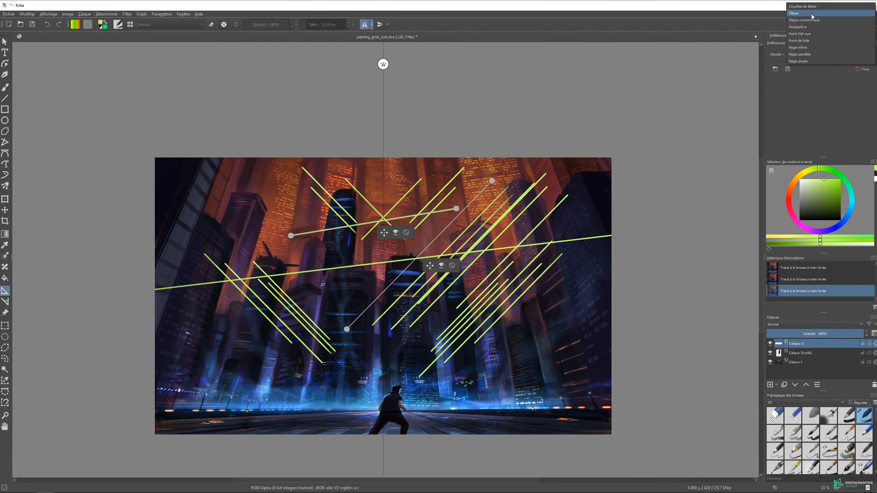
left_click(811, 14)
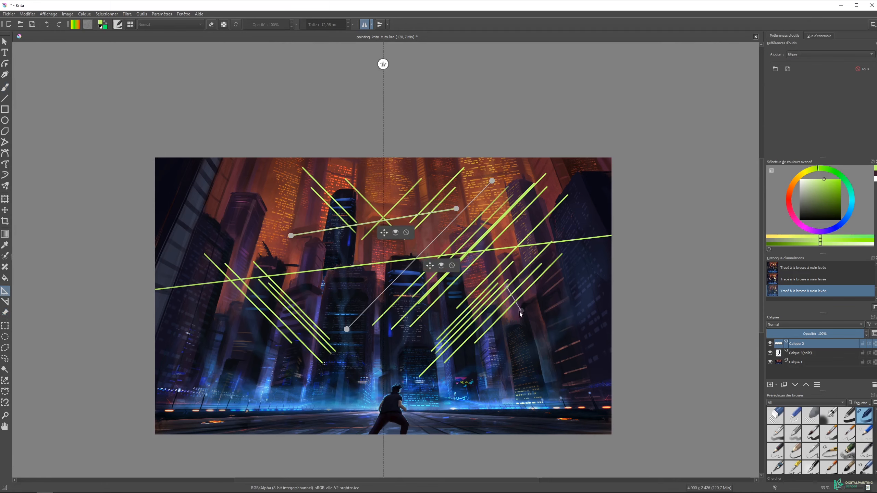
left_click(533, 337)
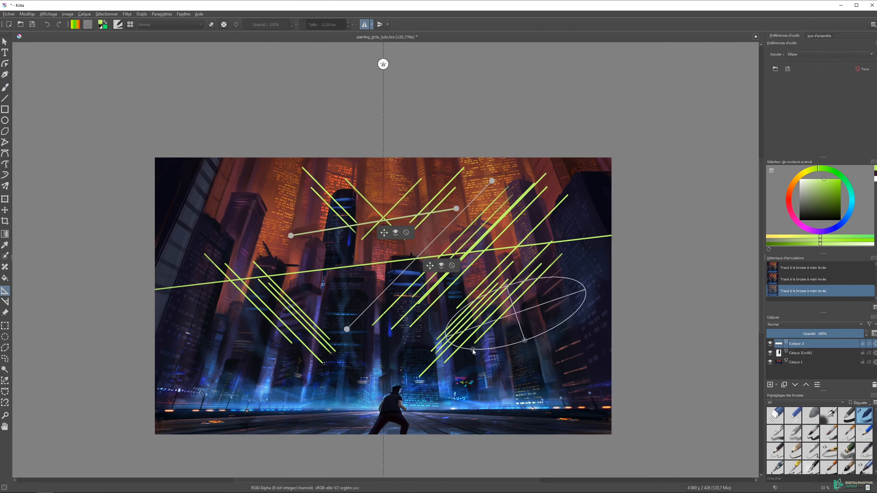
left_click(461, 349)
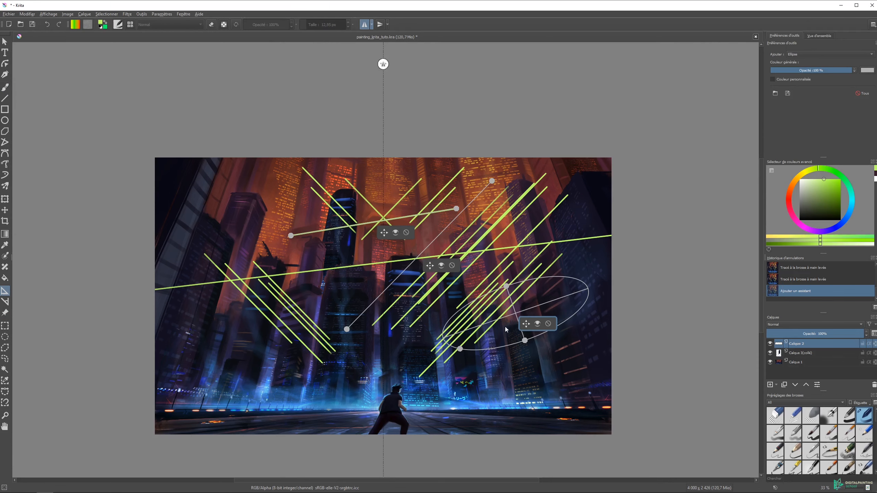
Delete the parallel and simple ruler assistants, keeping only the ellipse assistant
key("b")
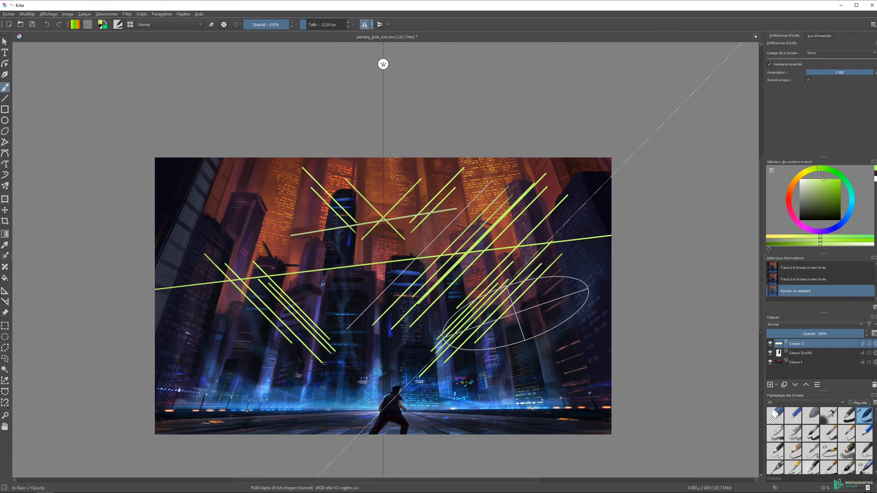
left_click(5, 291)
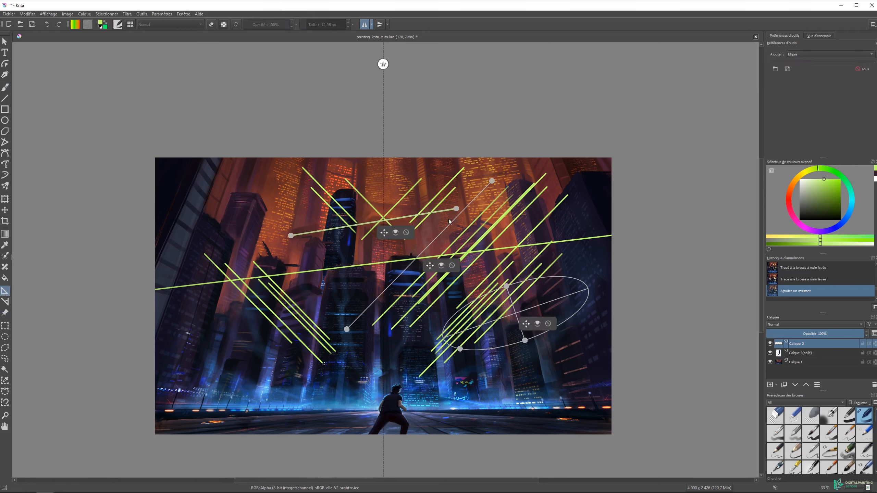
left_click(492, 181)
left_click(452, 265)
left_click(456, 209)
left_click(406, 233)
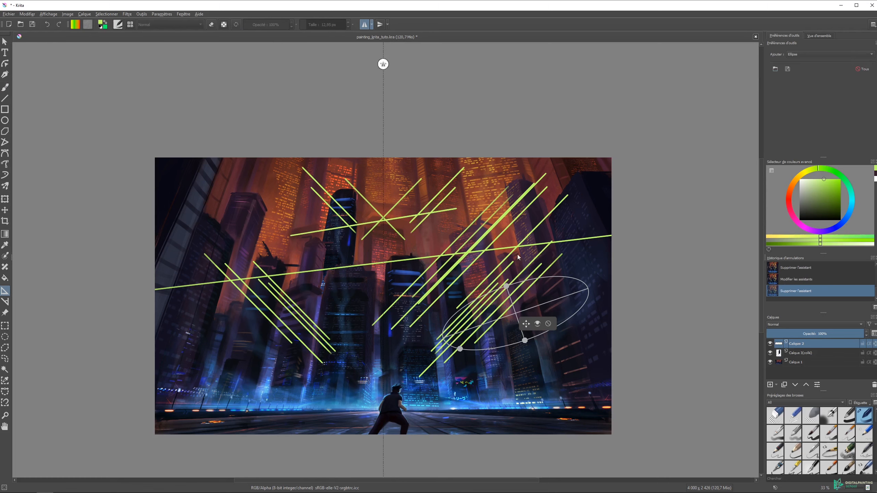
Paint mirrored ellipses along the ellipse assistant, first with a thin green stroke and again with a thick yellow one
key("b")
mouse_move(553, 277)
left_mouse_down()
mouse_move(456, 313)
mouse_move(442, 335)
mouse_move(556, 277)
mouse_move(608, 262)
left_mouse_up()
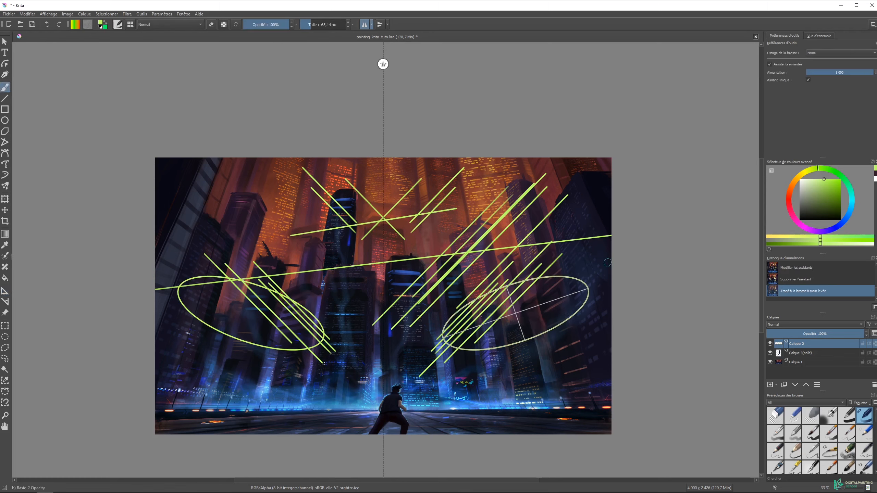
left_click_drag(815, 169, 810, 169)
mouse_move(554, 282)
left_mouse_down()
mouse_move(568, 281)
mouse_move(448, 332)
mouse_move(511, 303)
mouse_move(493, 304)
left_mouse_up()
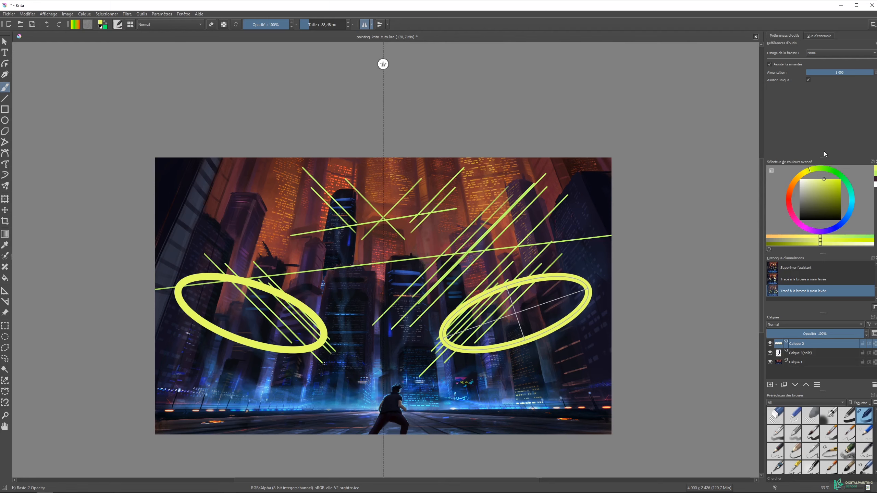
left_click(159, 14)
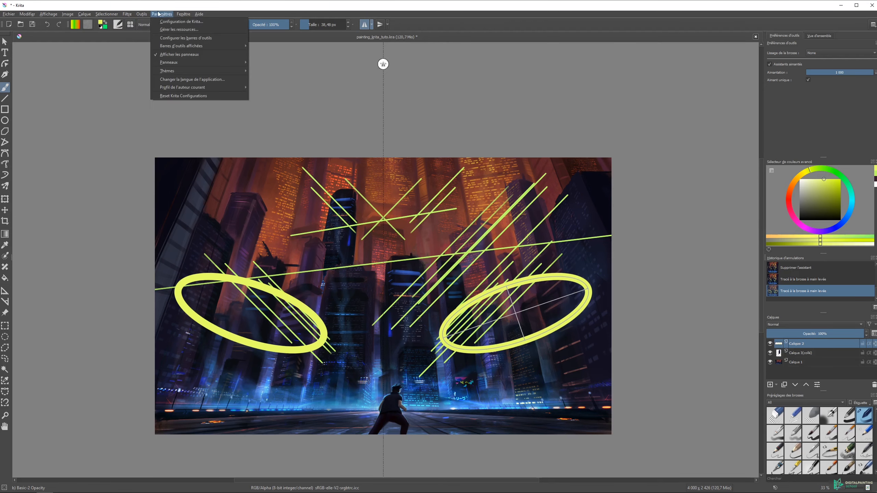
mouse_move(69, 14)
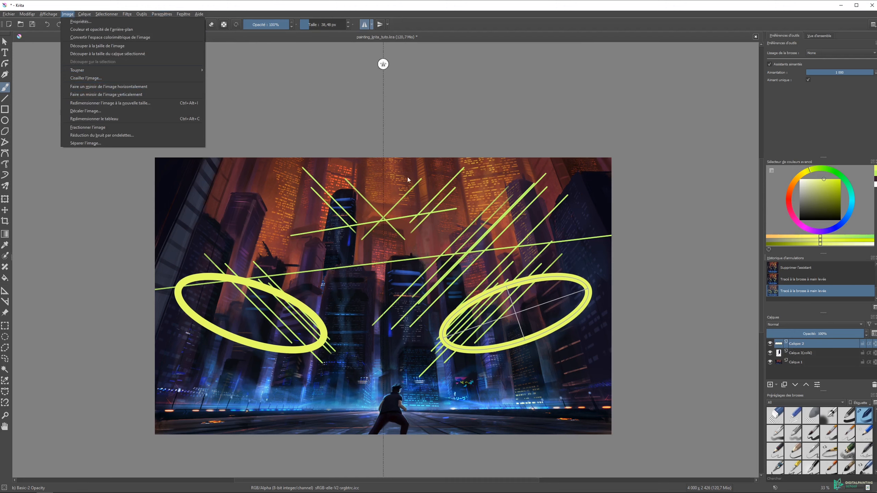
left_click(427, 153)
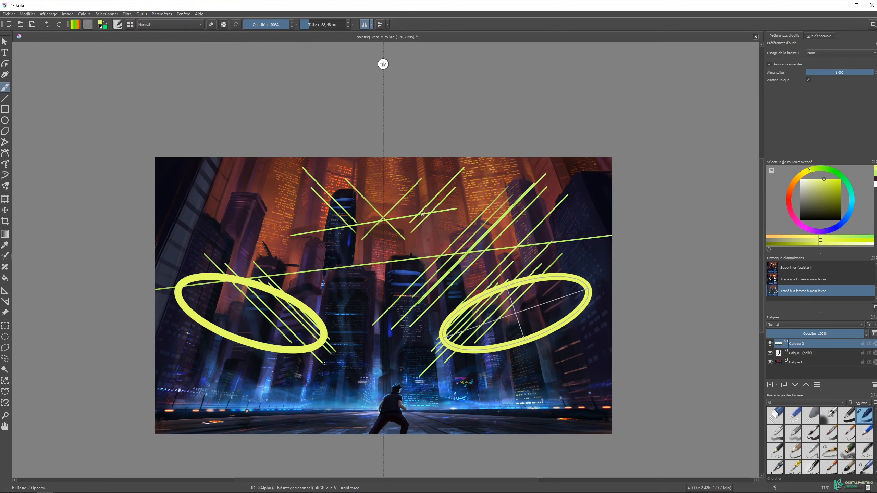
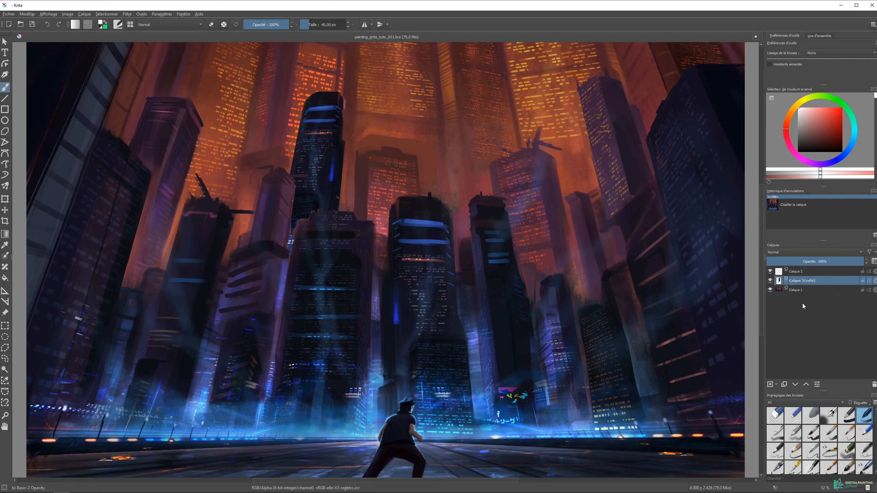
Look over the available layer types, select Calque 1, and hide and show the pasted tower layer to identify its content
left_click(775, 384)
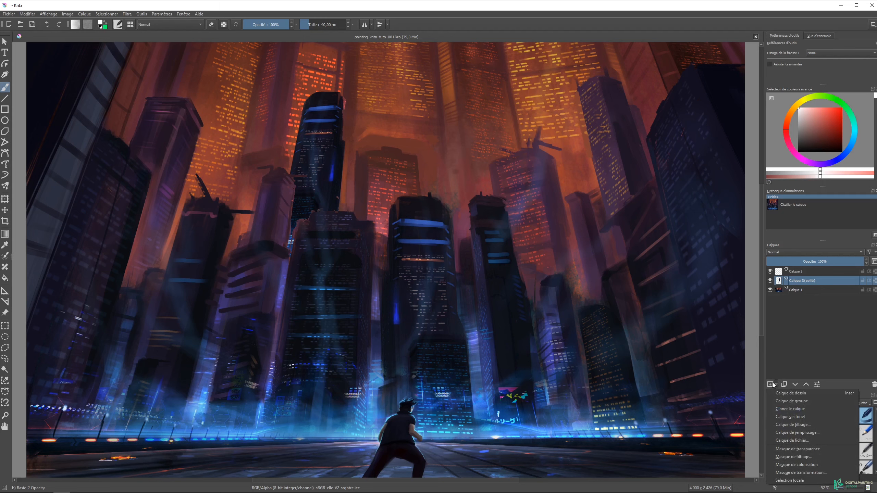
left_click(801, 330)
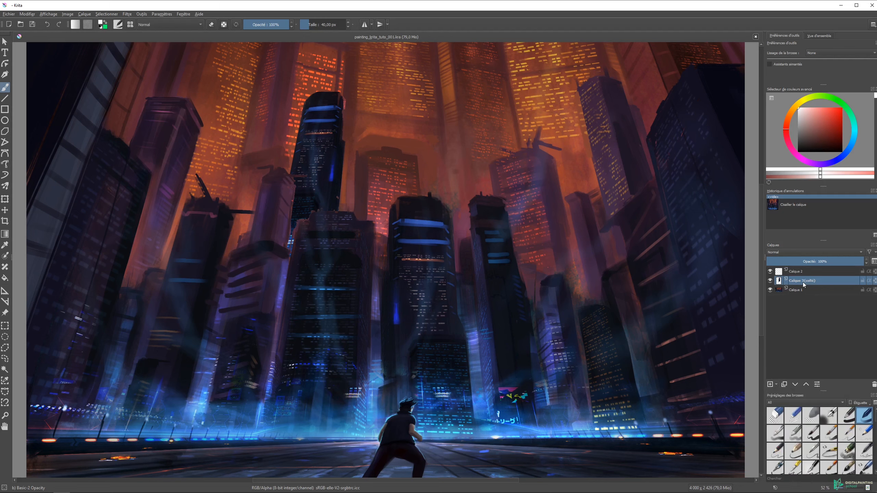
left_click(788, 289)
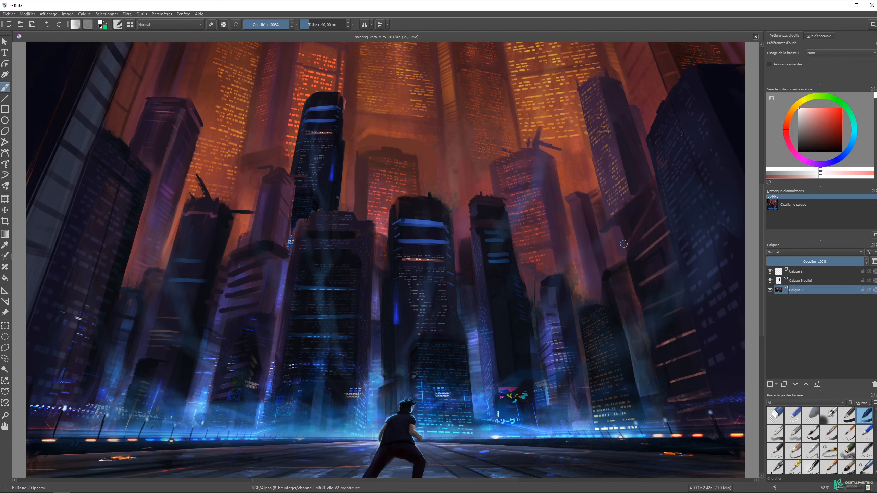
left_click(770, 280)
left_click(771, 281)
left_click(771, 280)
left_click(770, 281)
Try shifting the pasted tower layer sideways to the right with the Move tool, and undo the last move
left_click(802, 284)
key("t")
mouse_move(276, 106)
left_mouse_down()
mouse_move(264, 113)
mouse_move(309, 139)
mouse_move(288, 106)
left_mouse_up()
left_click(806, 272)
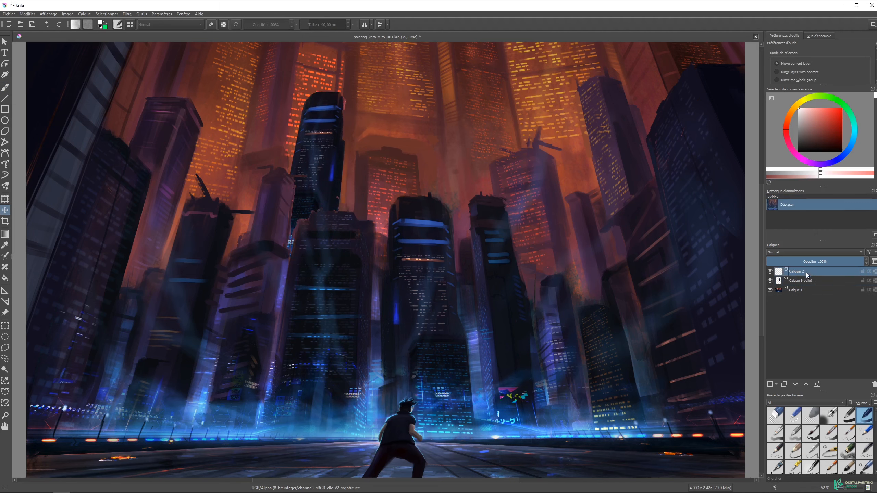
left_click(782, 282)
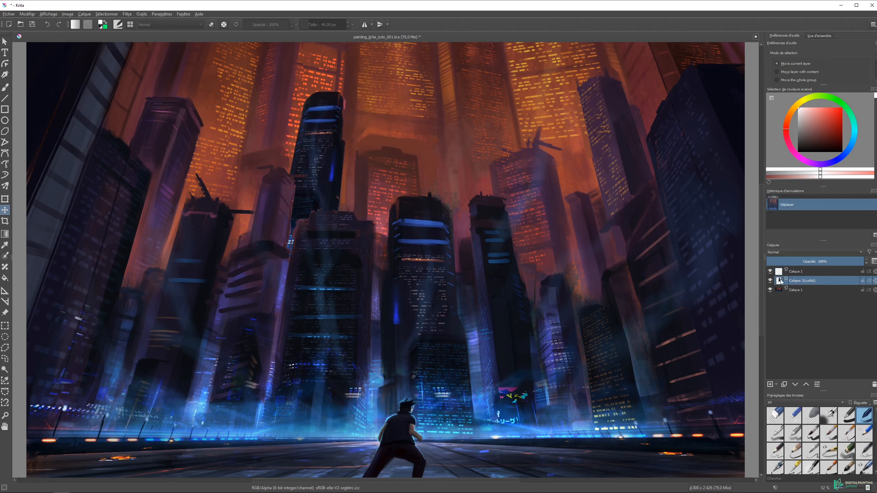
left_click_drag(321, 178, 385, 177)
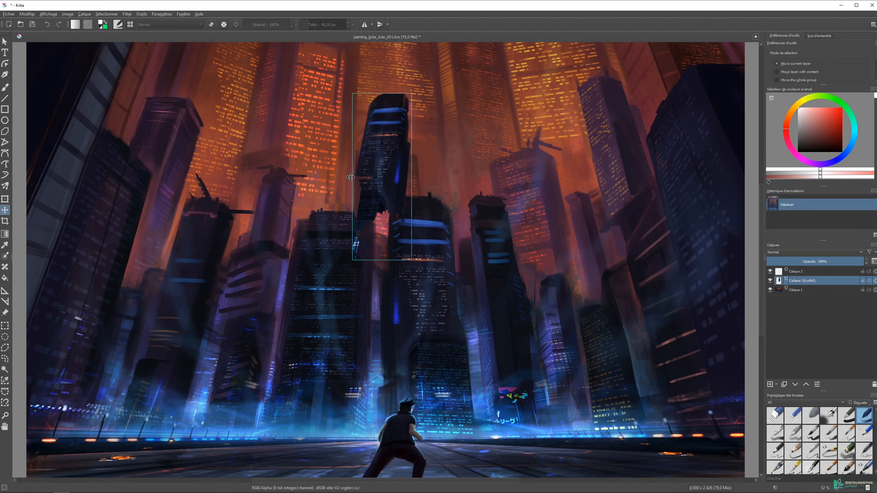
key("ctrl+z")
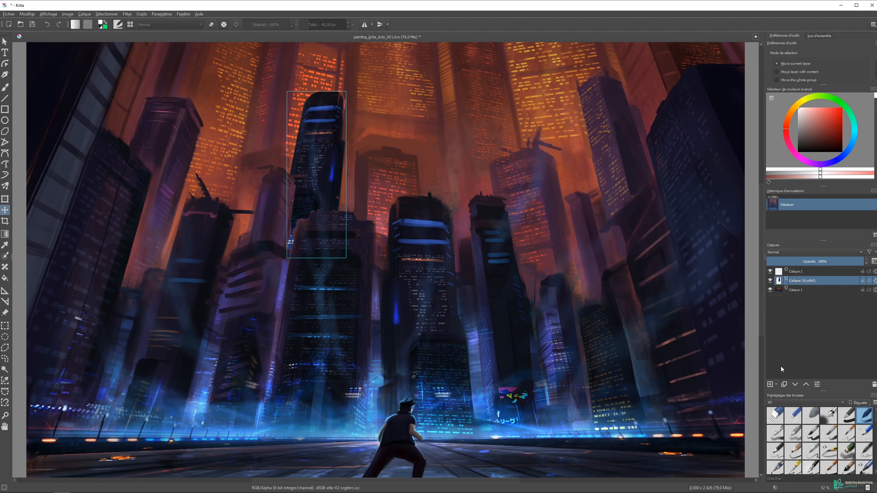
Add an empty paint layer above the pasted tower layer and undo the addition
left_click(776, 384)
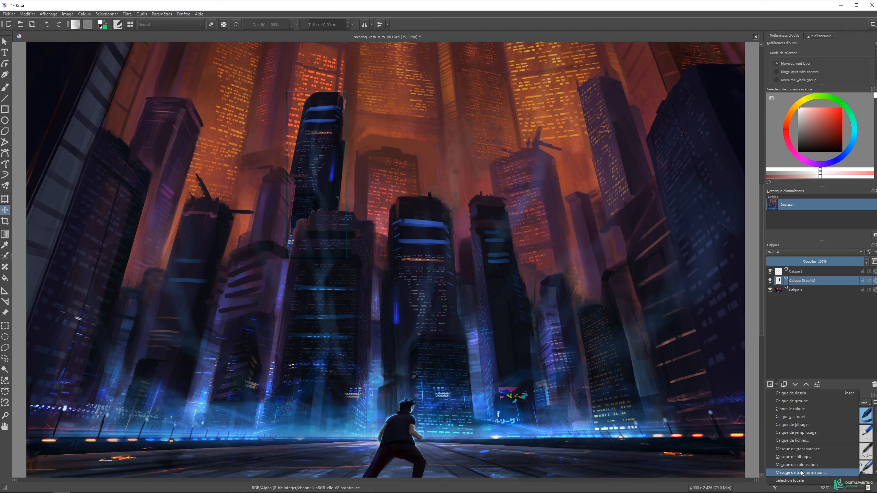
left_click(805, 396)
key("ctrl+z")
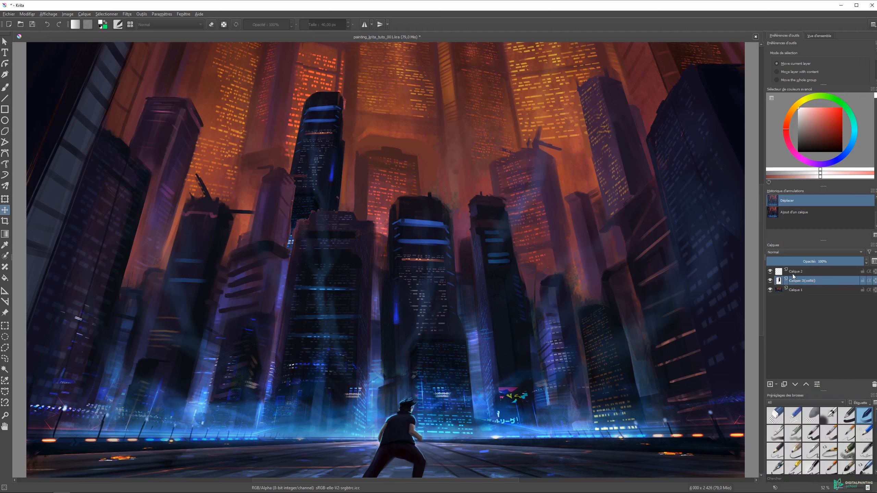
Try a group layer: put the pasted tower layer in it, collapse and expand it, move Calque 2 in, and undo everything
left_click(777, 385)
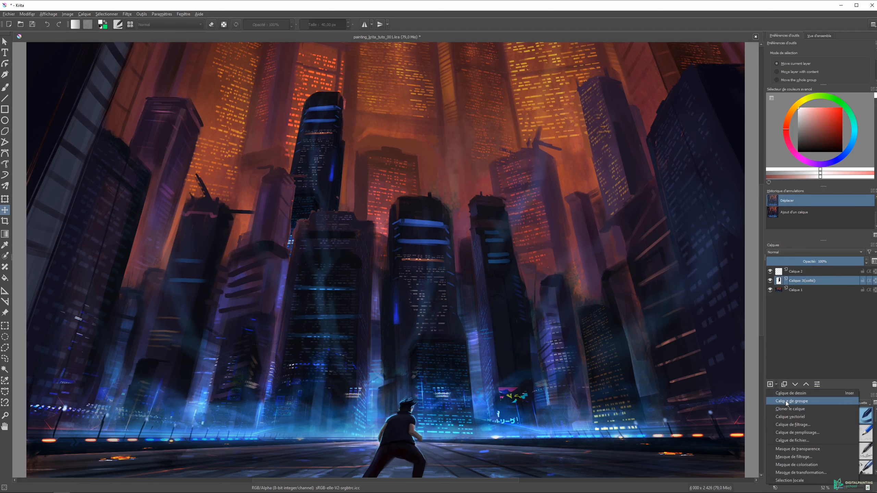
left_click(788, 394)
left_click_drag(794, 290, 793, 283)
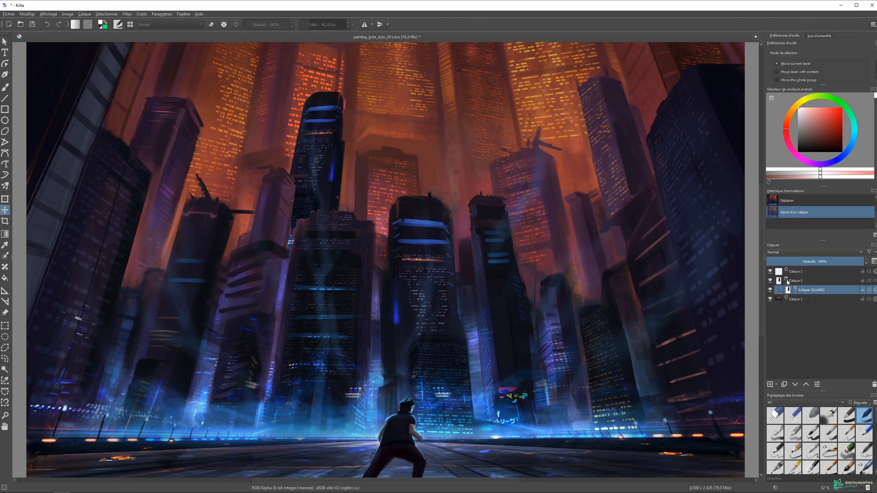
left_click(788, 283)
left_click(787, 283)
left_click_drag(795, 271, 797, 288)
key("ctrl+z")
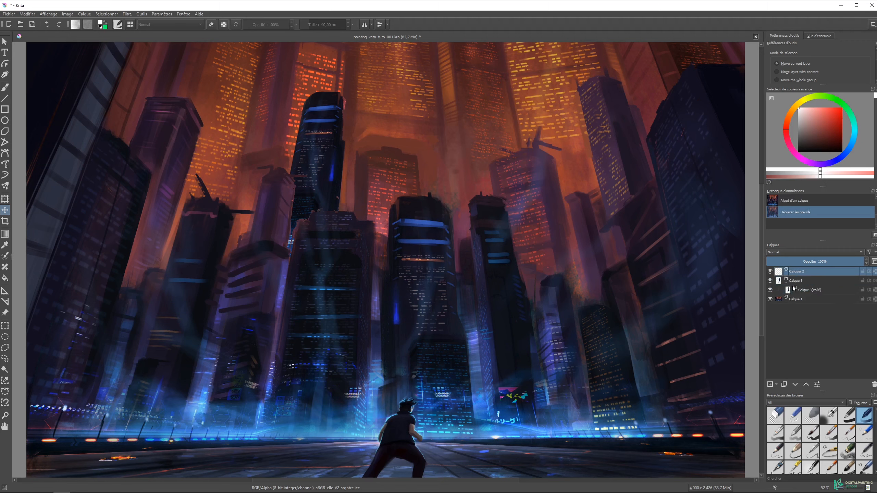
key("ctrl+z")
key("ctrl+z")
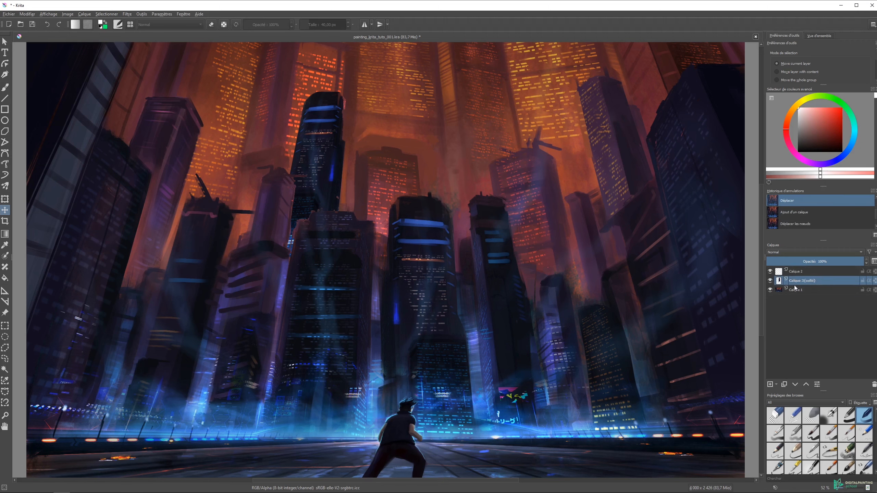
Try out a clone layer of the pasted tower layer and a vector layer above it, undoing each one
left_click(776, 383)
left_click(790, 409)
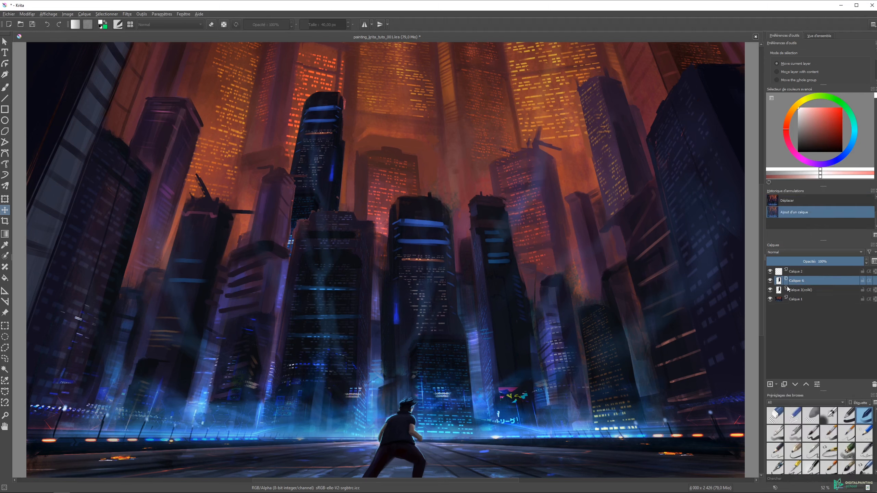
key("ctrl+z")
left_click(777, 383)
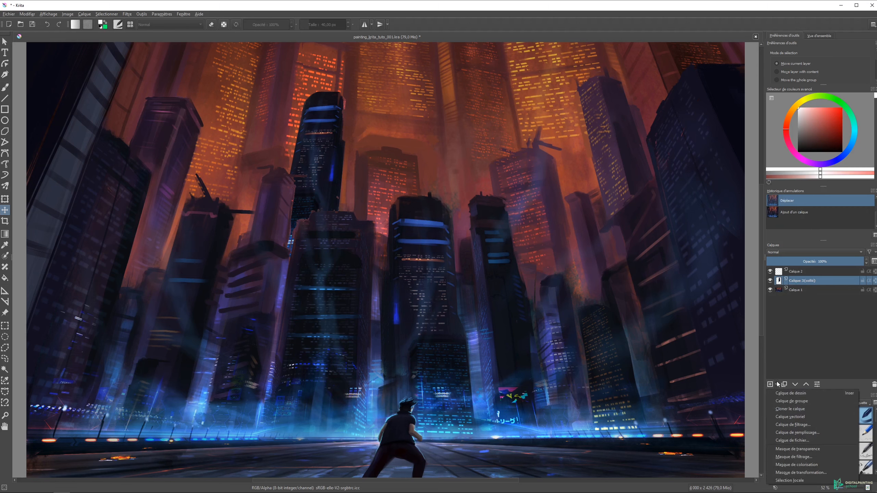
left_click(786, 418)
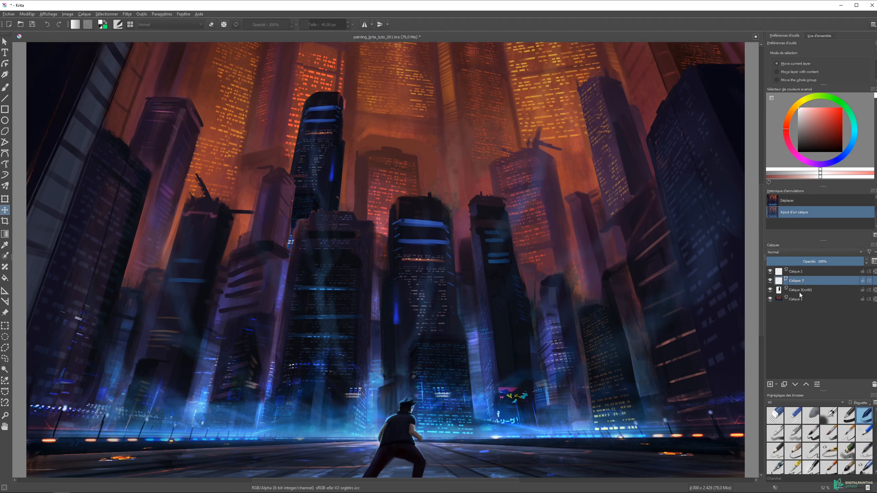
key("ctrl+z")
Start a colour-adjustment filter layer above the tower layer and brighten its RGBA curve with a point at input 92, output 189
left_click(776, 384)
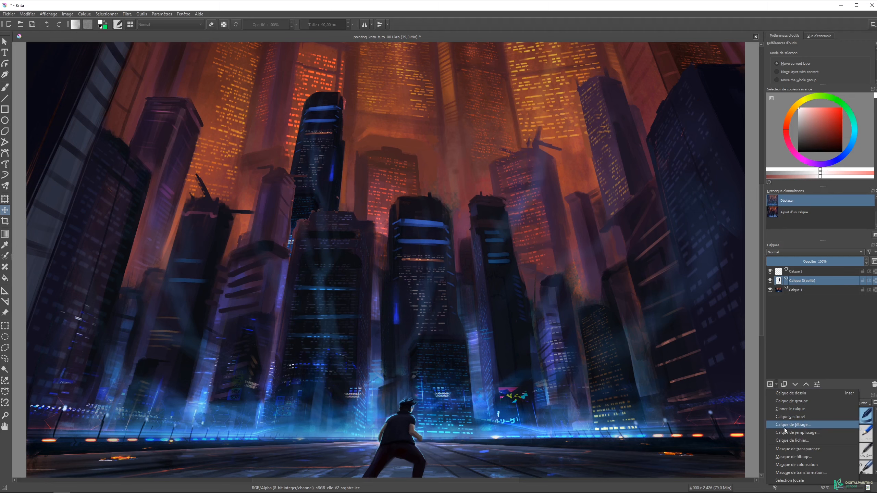
left_click(823, 424)
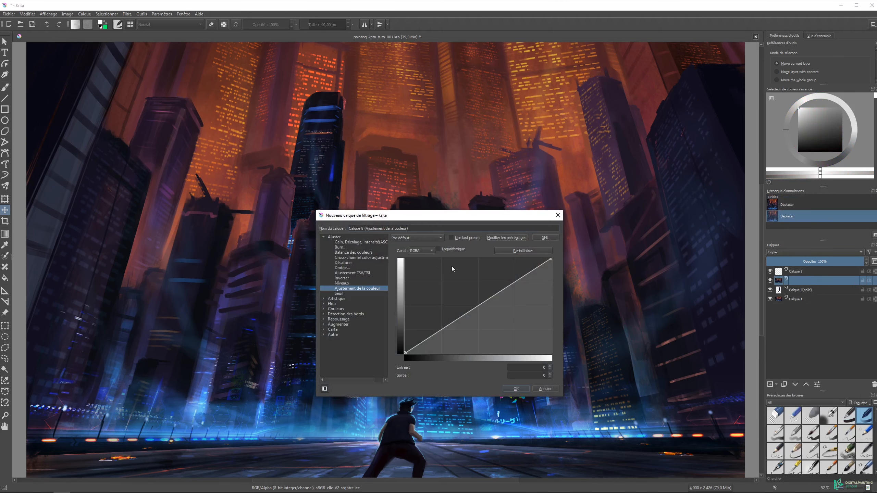
left_click_drag(423, 223, 508, 138)
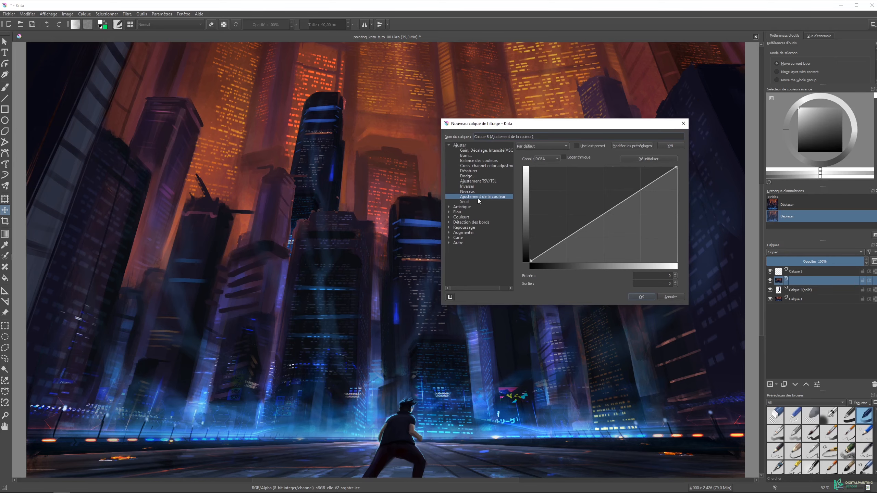
left_click_drag(537, 125, 570, 134)
left_click(638, 228)
left_click_drag(638, 230, 616, 201)
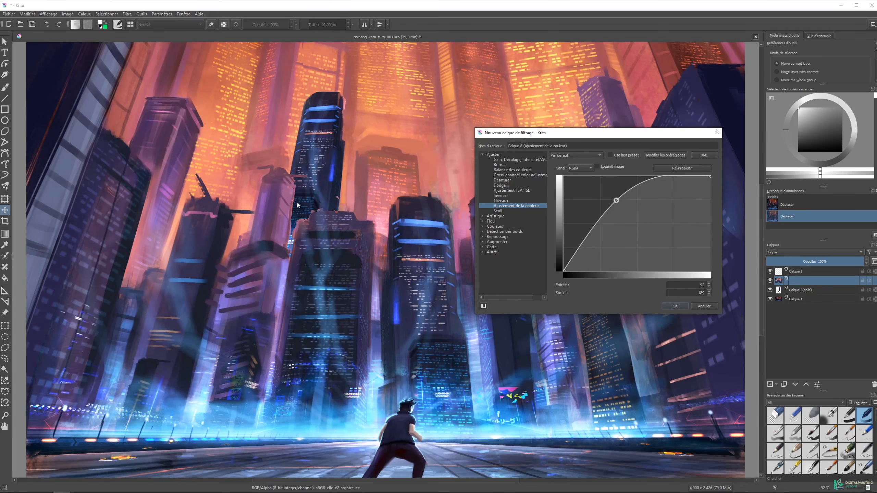
Steepen the green channel's curve by moving its white point inward and its black point to input 20
left_click(586, 169)
left_click(584, 178)
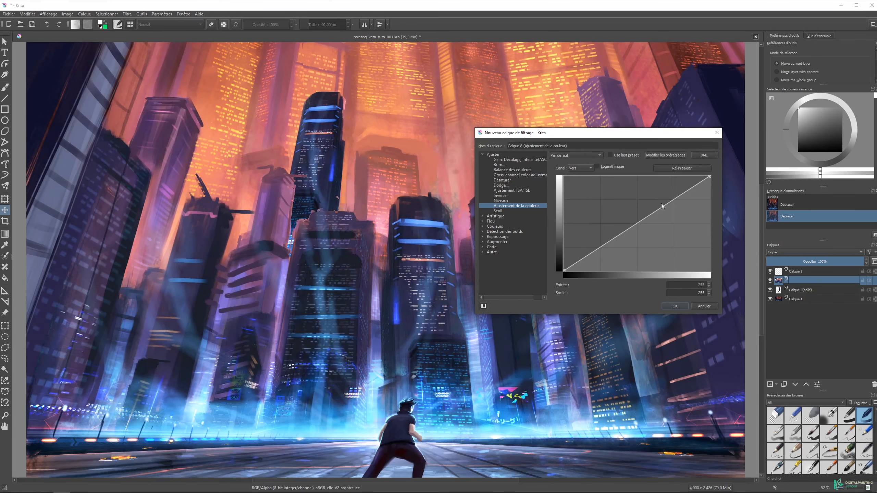
left_click_drag(709, 177, 668, 177)
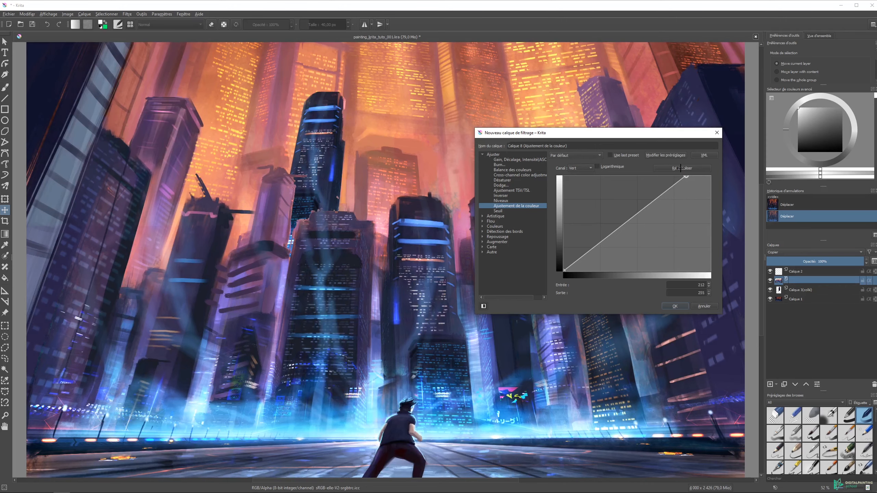
left_click_drag(565, 270, 574, 270)
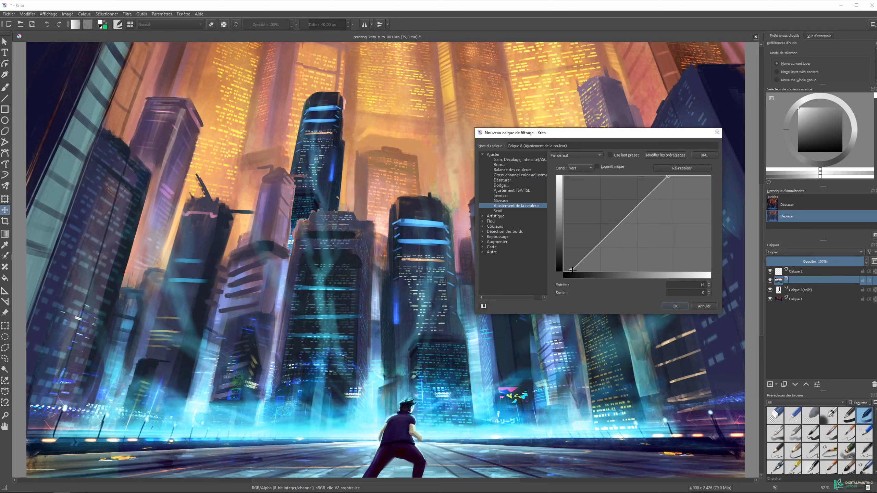
Try an extreme colour curve by pulling a curve point down to input 169, output 32
left_click(579, 168)
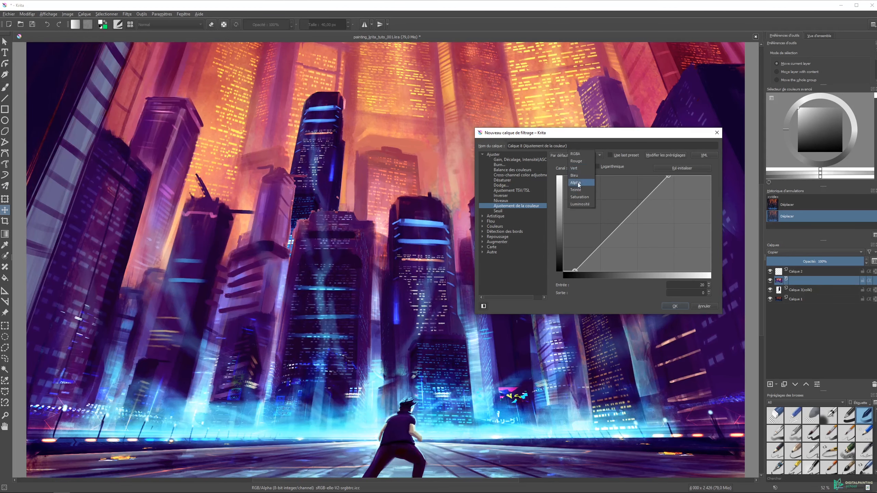
left_click(580, 175)
left_click_drag(633, 224, 660, 259)
Reset the RGBA curve, raise it gently with a point at input 137, output 184, and create the filter layer
left_click(582, 167)
left_click(580, 149)
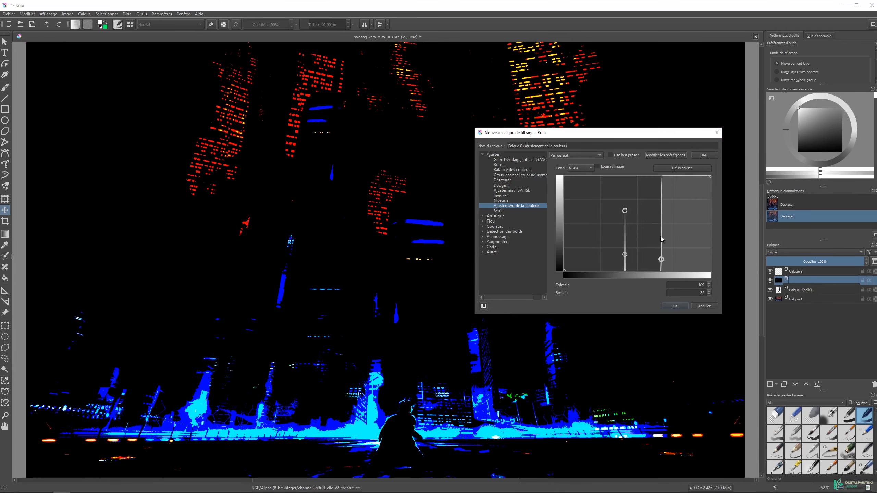
left_click(666, 169)
left_click_drag(652, 213, 642, 202)
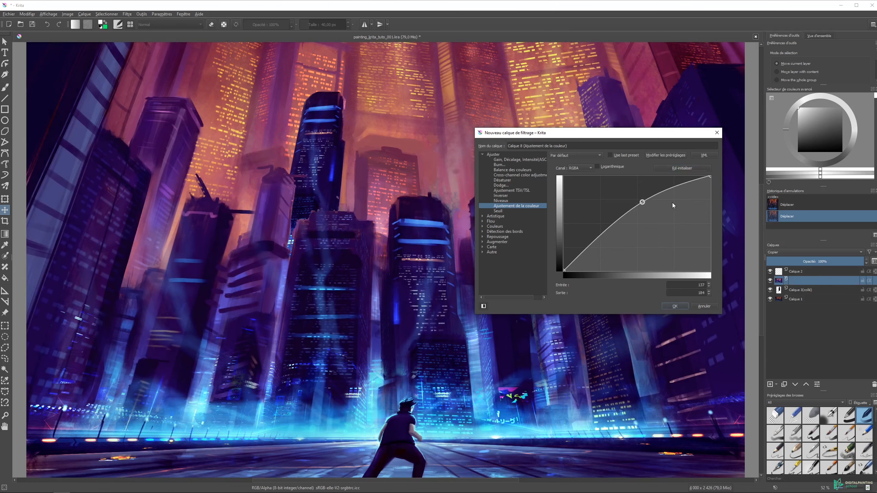
left_click(675, 307)
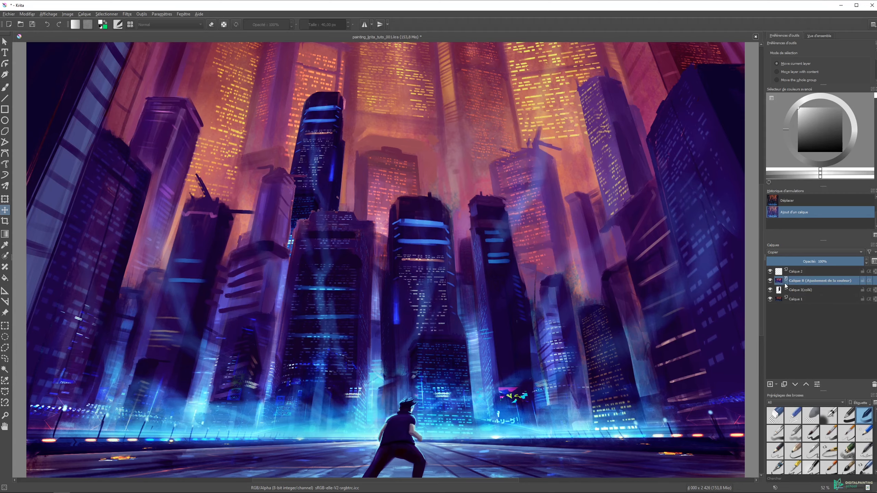
Compare the painting with the colour-adjustment filter layer hidden and shown
left_click(770, 280)
left_click(770, 281)
left_click(771, 281)
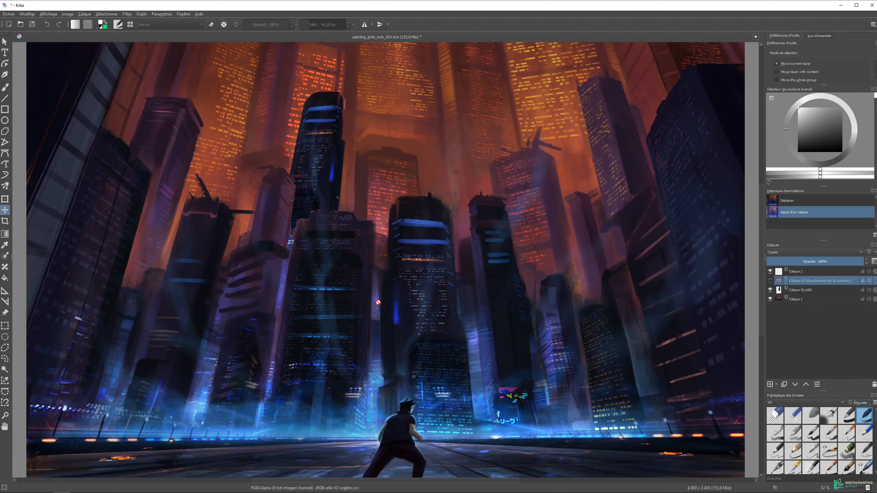
left_click(770, 281)
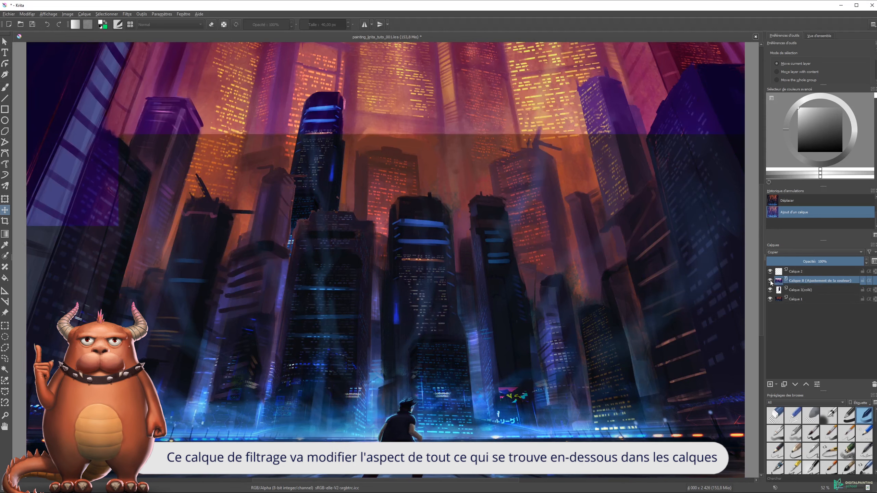
Paint a large muted green shape across the central towers on Calque 2, above the filter layer, with the brush
left_click(797, 271)
key("b")
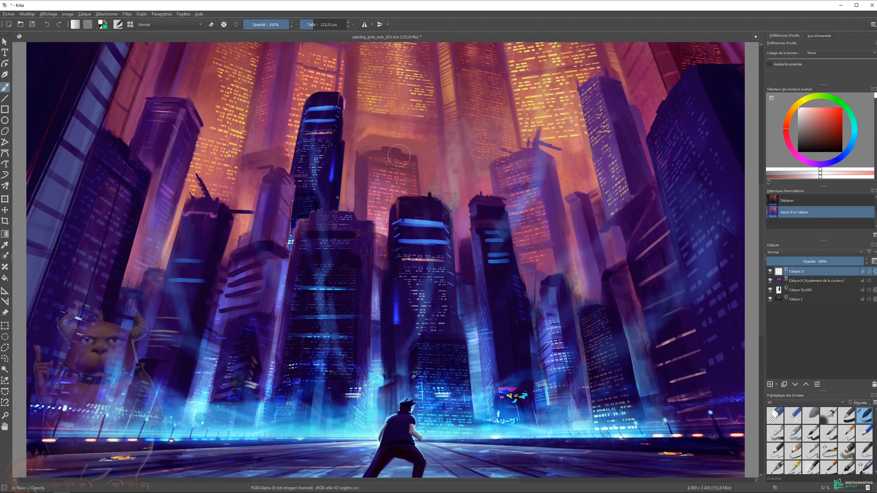
left_click(820, 120)
left_click(844, 110)
mouse_move(495, 105)
left_mouse_down()
mouse_move(330, 212)
mouse_move(466, 141)
mouse_move(387, 207)
left_mouse_up()
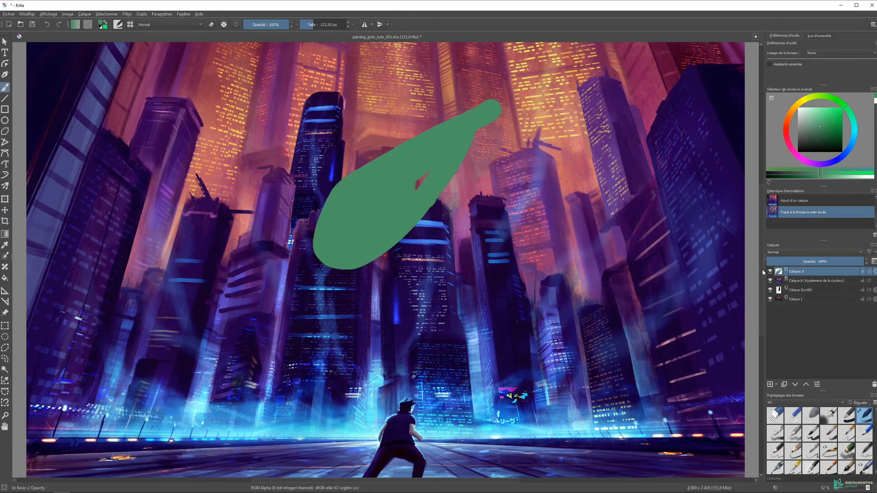
Toggle the colour-adjustment filter layer repeatedly to check its effect on the green shape above it and the painting below
left_click(770, 280)
left_click(771, 280)
left_click(770, 281)
left_click(770, 281)
left_click(771, 281)
left_click(770, 280)
Move Calque 2 below the colour-adjustment filter layer and compare the green shape with the filter hidden and shown
key("ctrl+Page_Down")
left_click(769, 271)
left_click(770, 271)
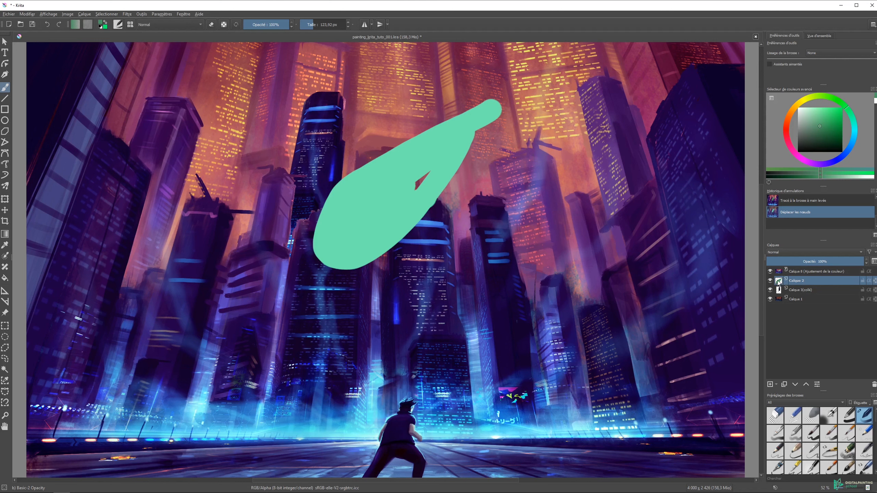
Reopen the colour-adjustment filter layer's properties and brighten it by shifting the middle point of the RGBA curve toward darker input
left_click(798, 272)
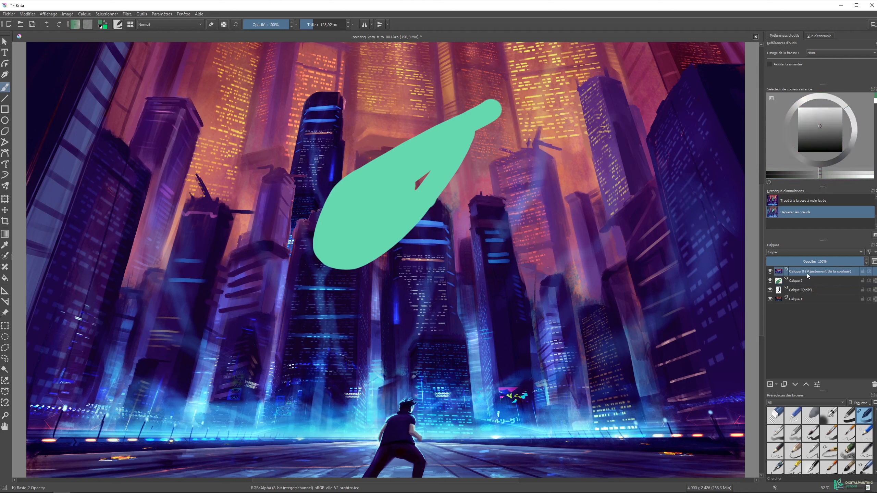
left_click(776, 383)
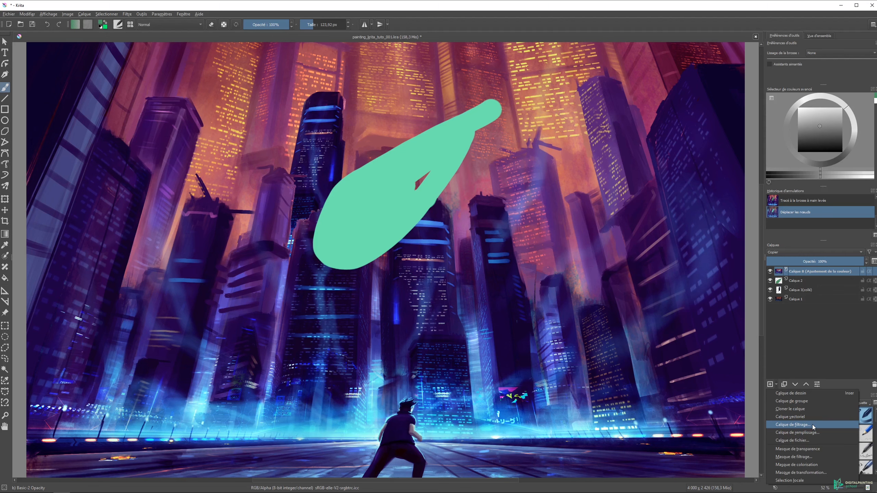
left_click(777, 273)
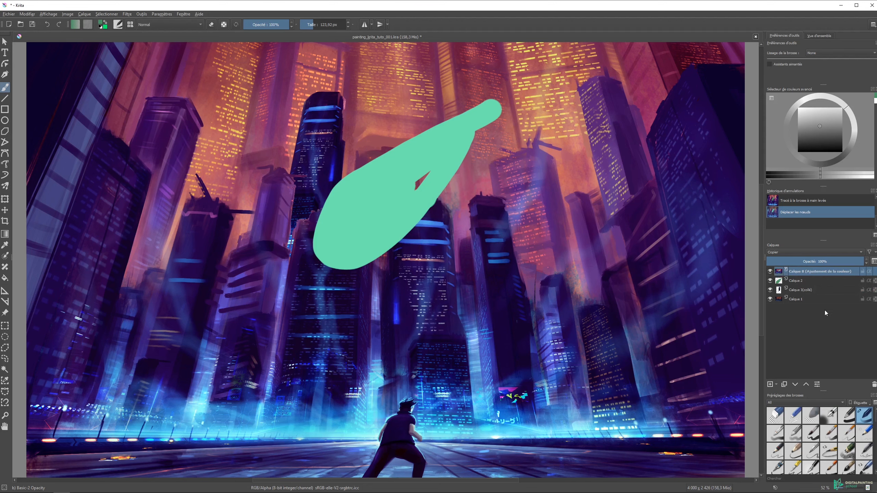
right_click(806, 273)
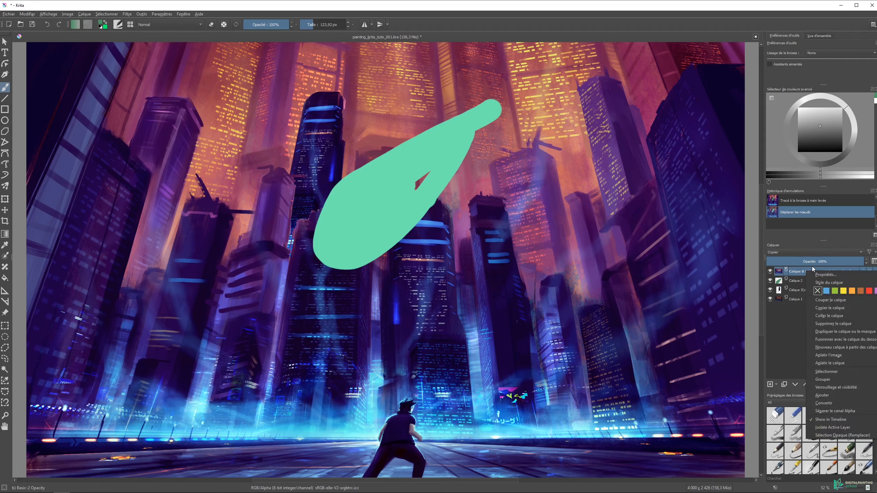
left_click(820, 275)
left_click_drag(463, 173, 628, 136)
left_click_drag(612, 187, 606, 185)
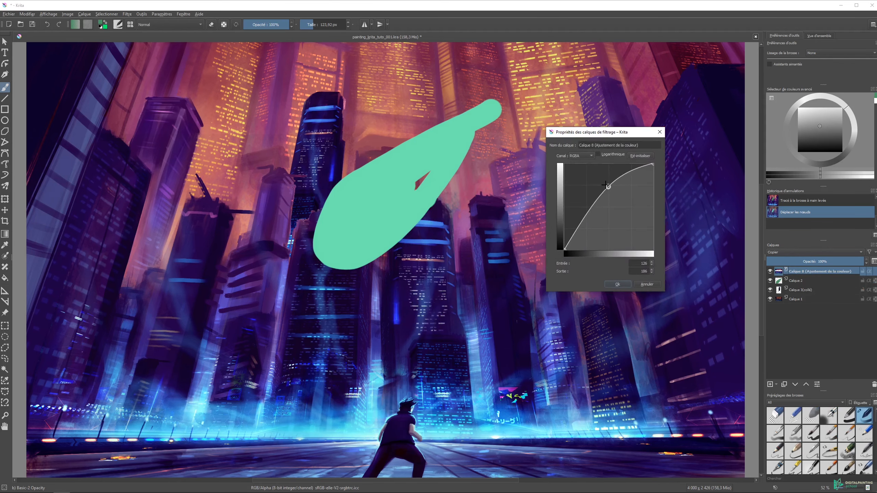
left_click_drag(650, 165, 650, 170)
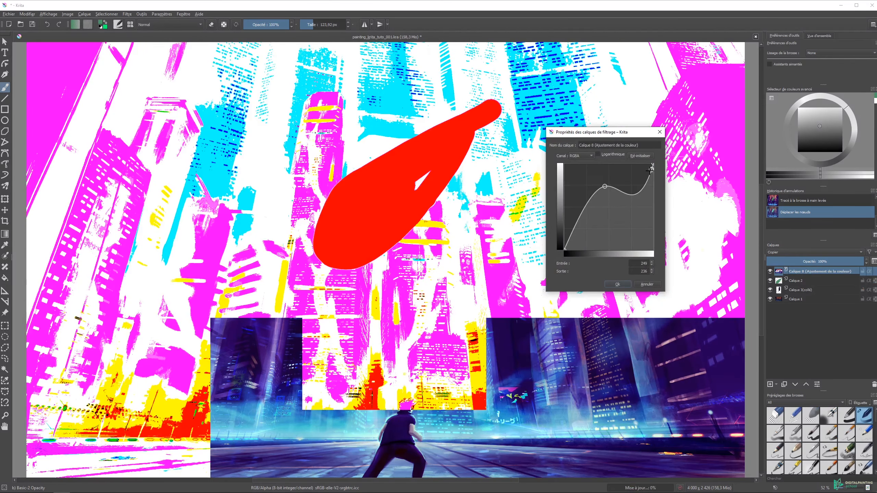
left_click_drag(650, 171, 802, 275)
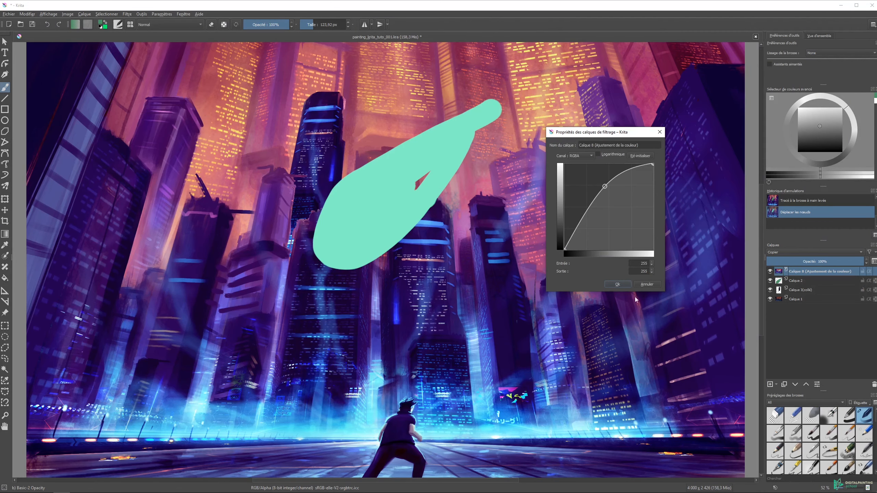
left_click(617, 284)
Compare the painting with the colour-adjustment filter layer hidden and shown, and delete that filter layer
left_click(770, 272)
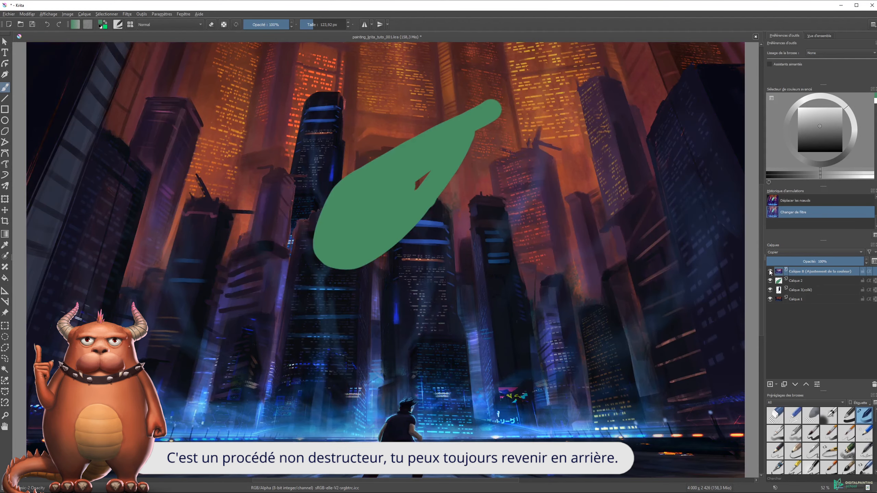
left_click(770, 272)
key("Delete")
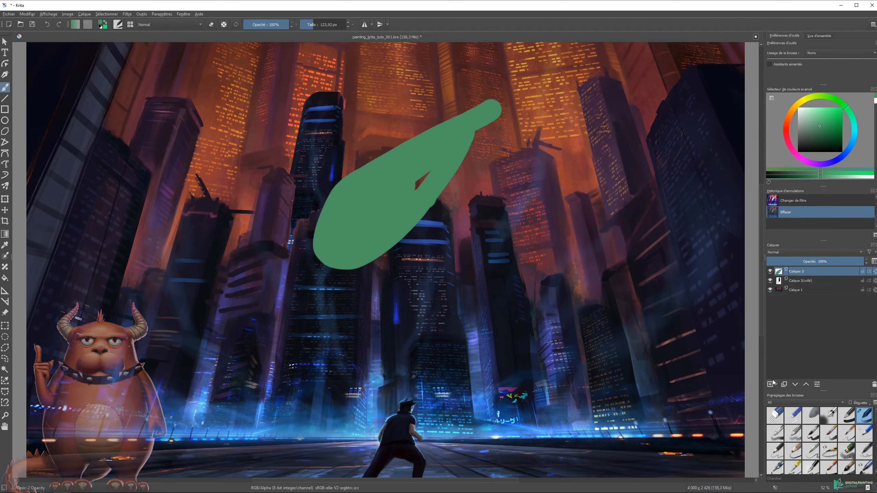
Add a Gaussian blur filter layer with a larger radius above Calque 3(collé), and move it above Calque 2
left_click(795, 281)
left_click(776, 385)
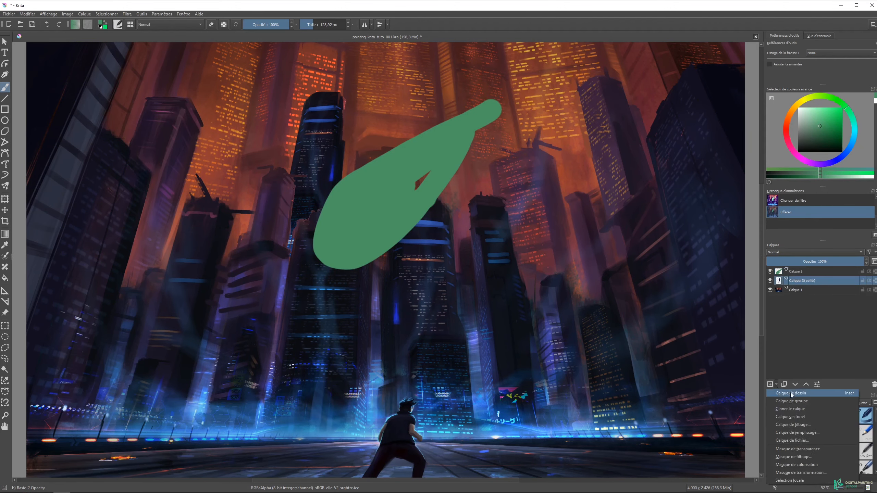
left_click(792, 425)
left_click_drag(445, 212, 623, 102)
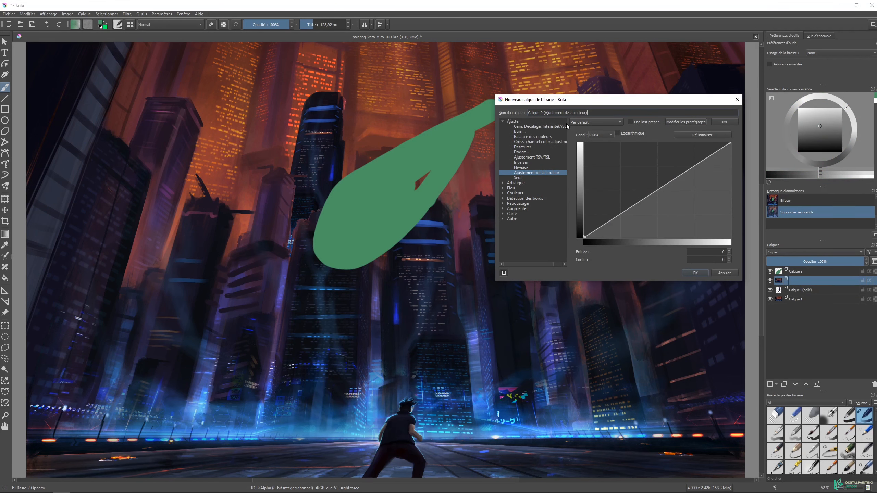
left_click(502, 188)
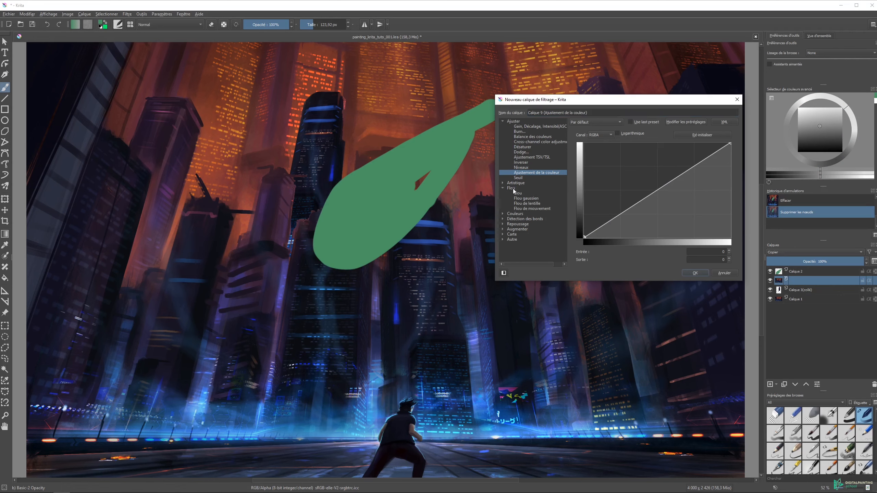
left_click(518, 193)
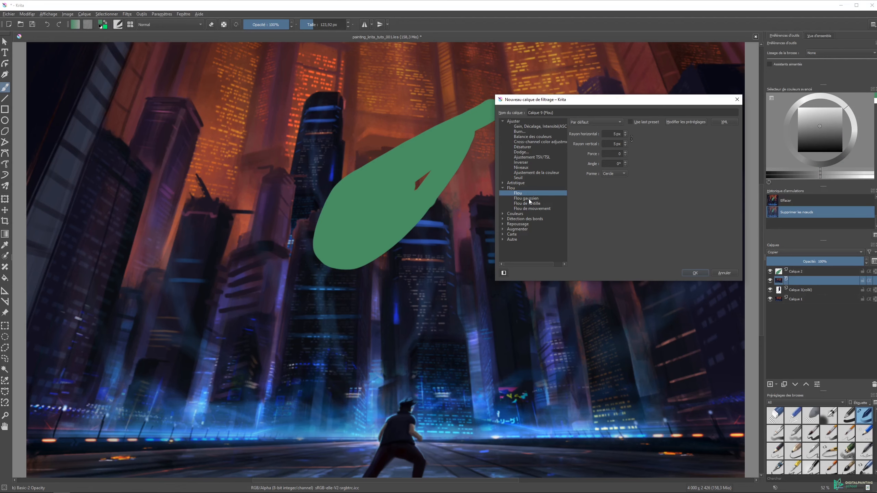
left_click(529, 199)
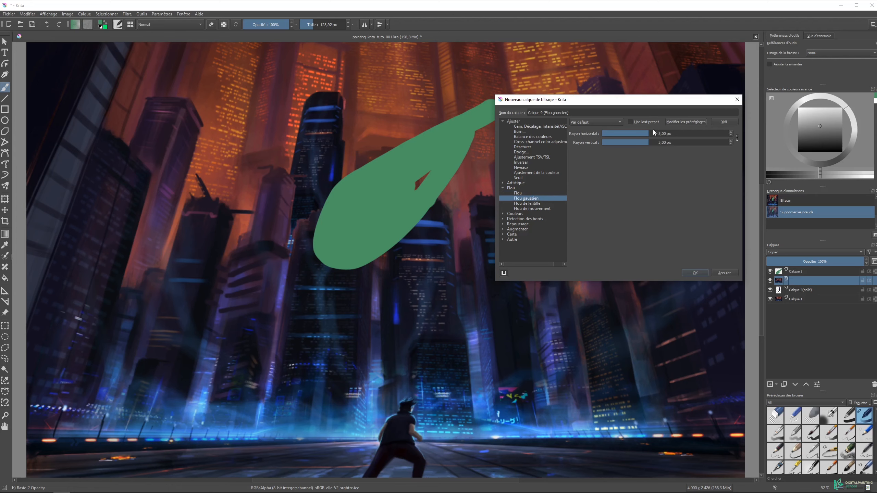
left_click_drag(658, 133, 665, 134)
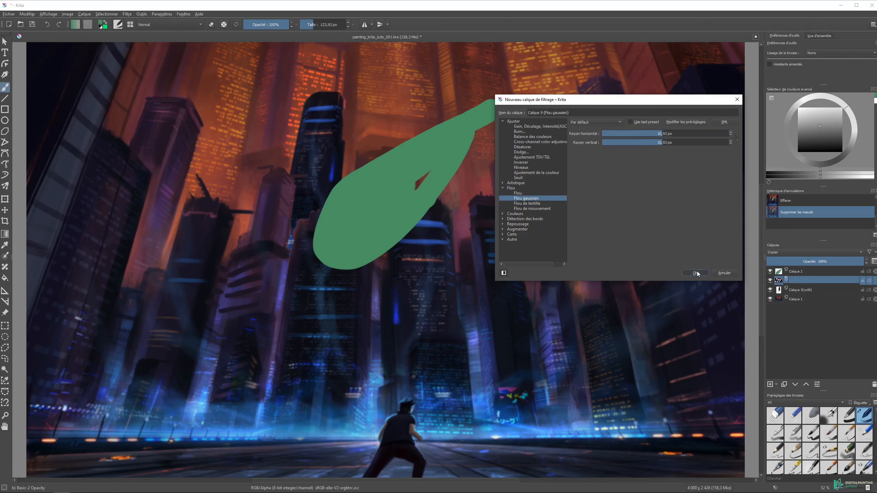
left_click(695, 273)
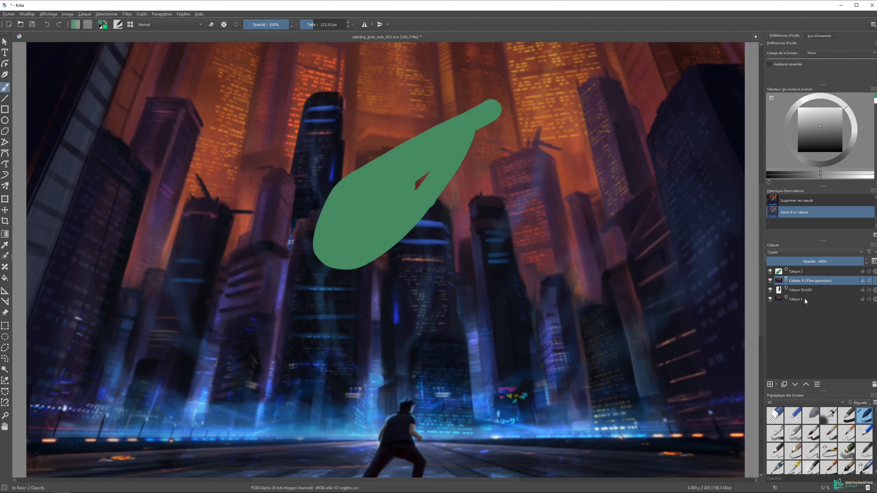
left_click_drag(803, 281, 800, 269)
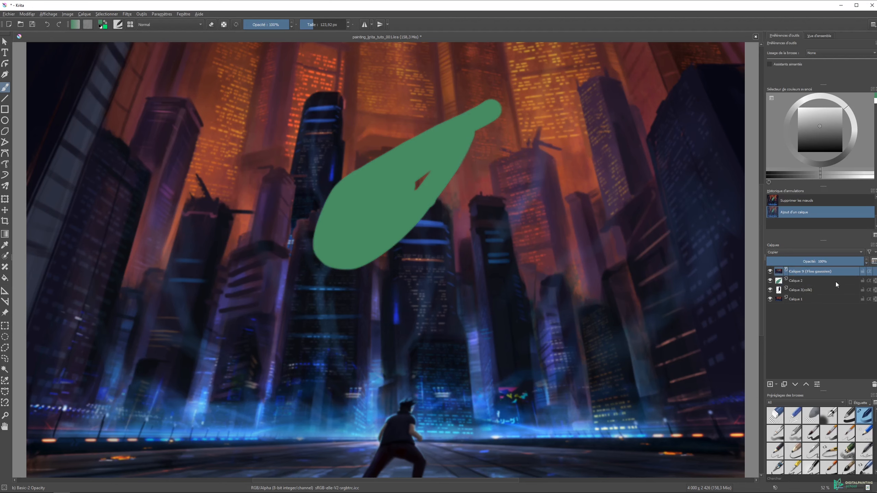
Start a new filter layer above Calque 2 and preview the artistic filters Indexer les couleurs and Pixéliser
left_click(776, 385)
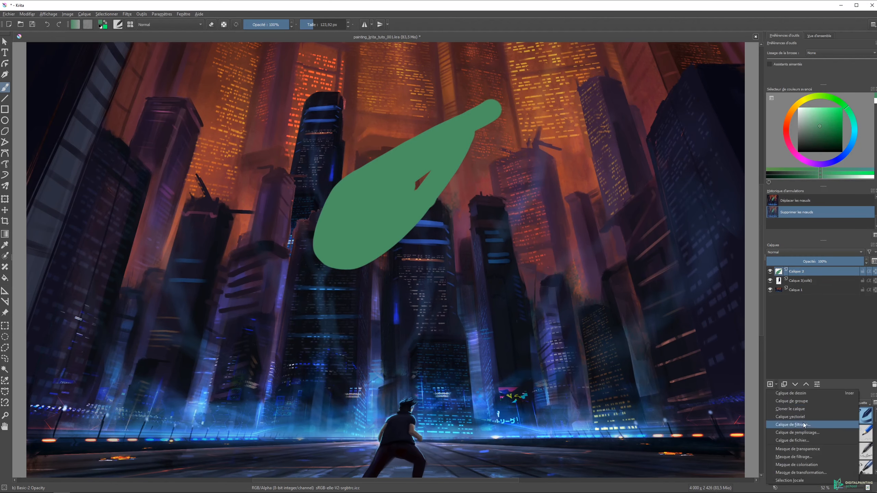
left_click(793, 424)
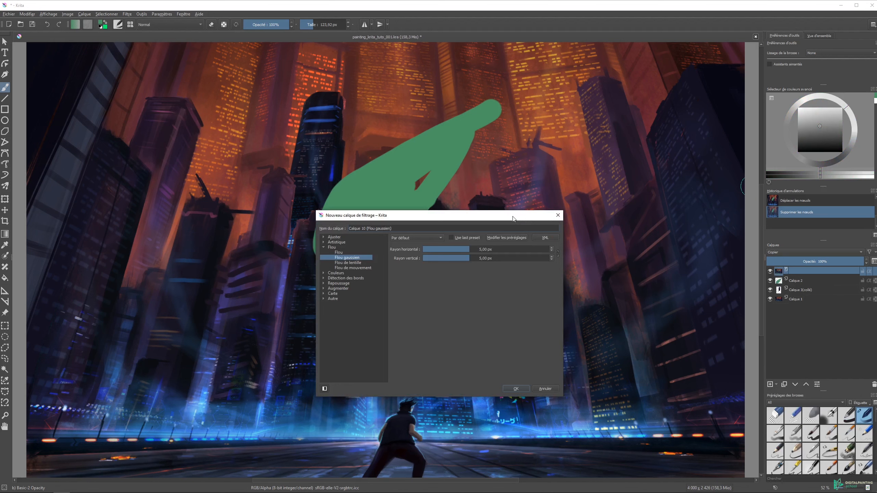
left_click_drag(511, 217, 634, 119)
left_click_drag(531, 116, 567, 117)
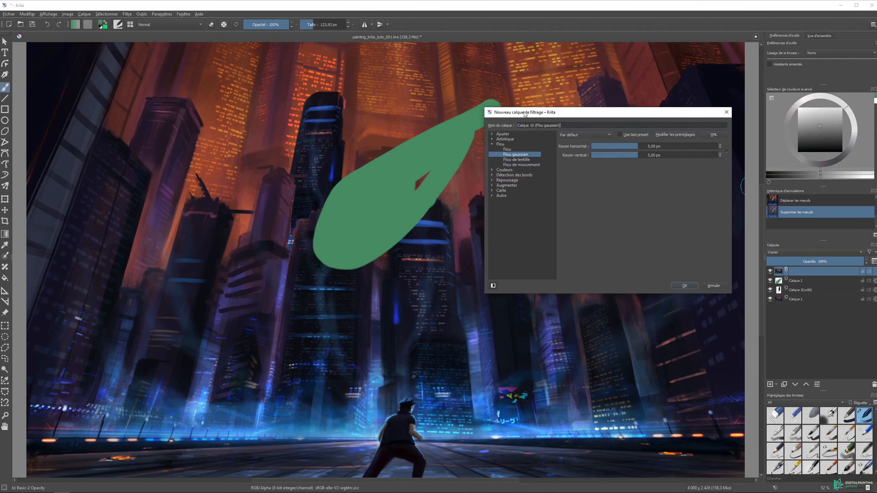
left_click(492, 139)
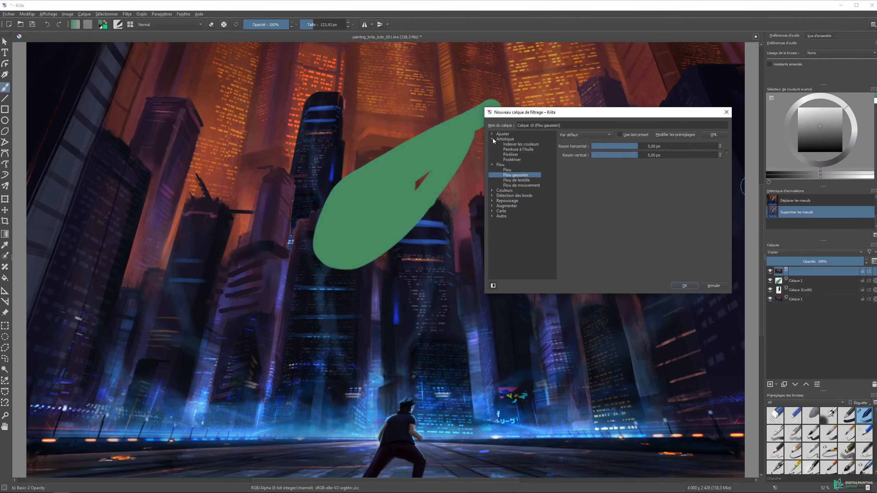
left_click(518, 146)
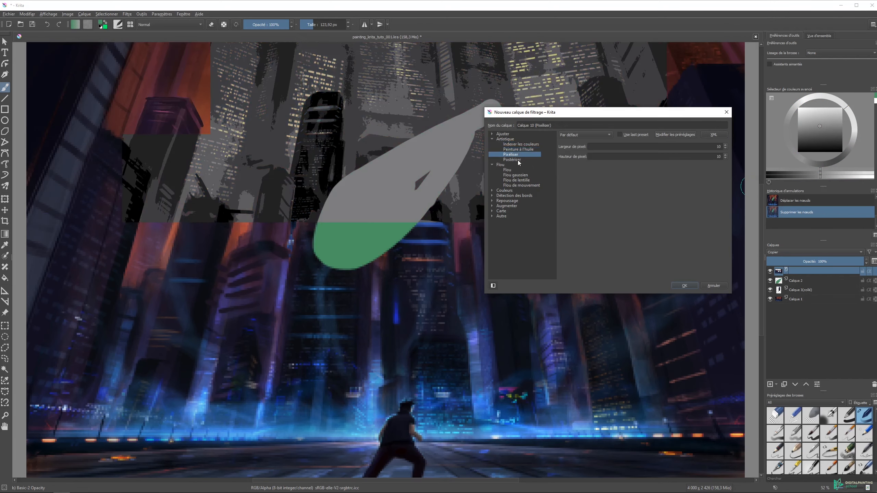
left_click(514, 155)
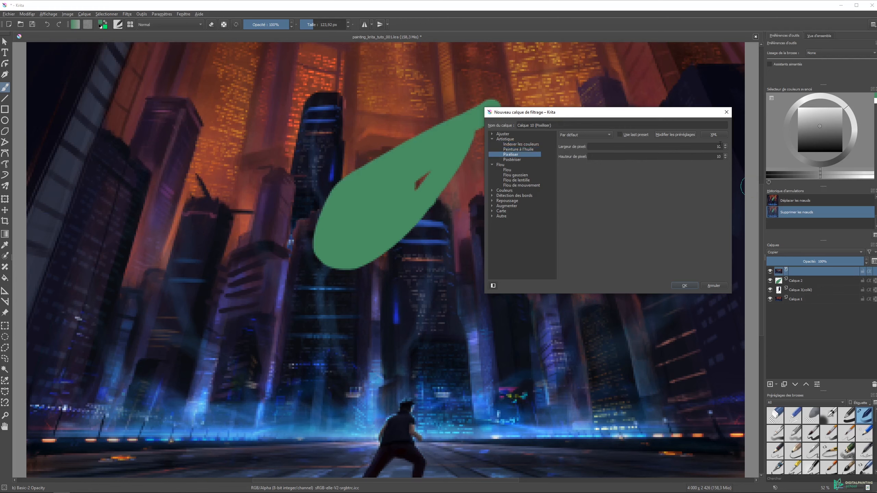
Preview the Peinture à l'huile filter on the painting with its brush size raised to 5
left_click(520, 150)
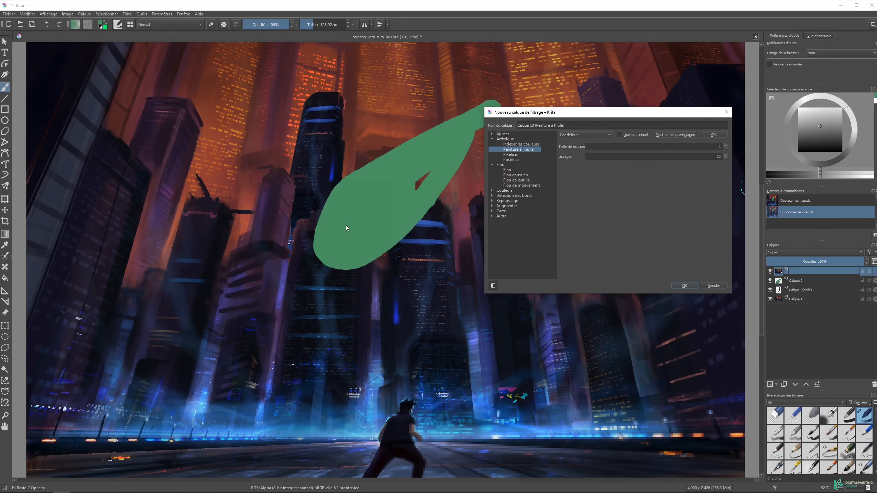
left_click(726, 147)
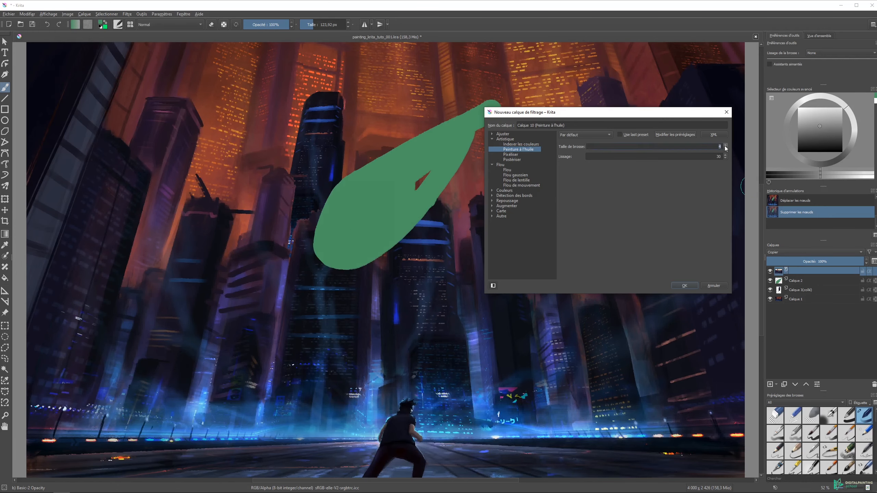
left_click(726, 147)
Preview the Maximiser le canal colour filter, and create the new filter layer with Détection des bords using the Prewitt formula
left_click(505, 190)
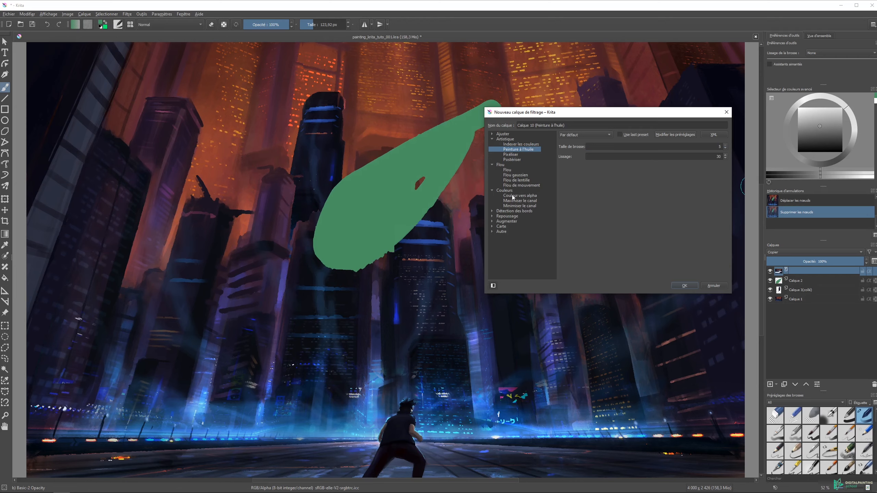
left_click(513, 196)
left_click(525, 201)
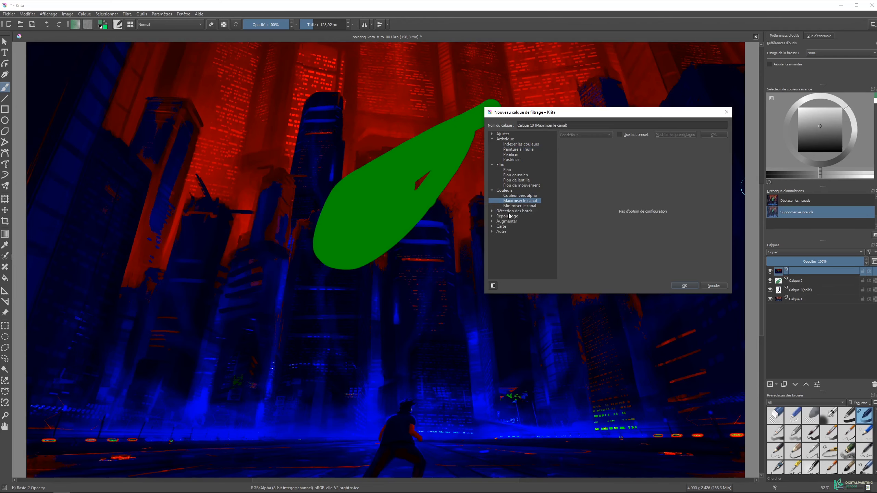
left_click(493, 211)
left_click(516, 216)
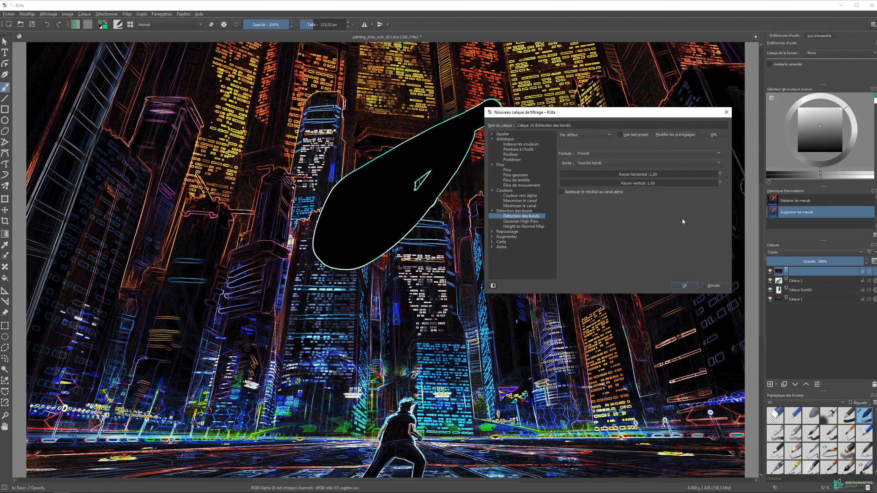
left_click(685, 285)
Set the edge-detection filter layer's blending mode to Densité de couleur and hide Calque 2 with the green shape
left_click(778, 252)
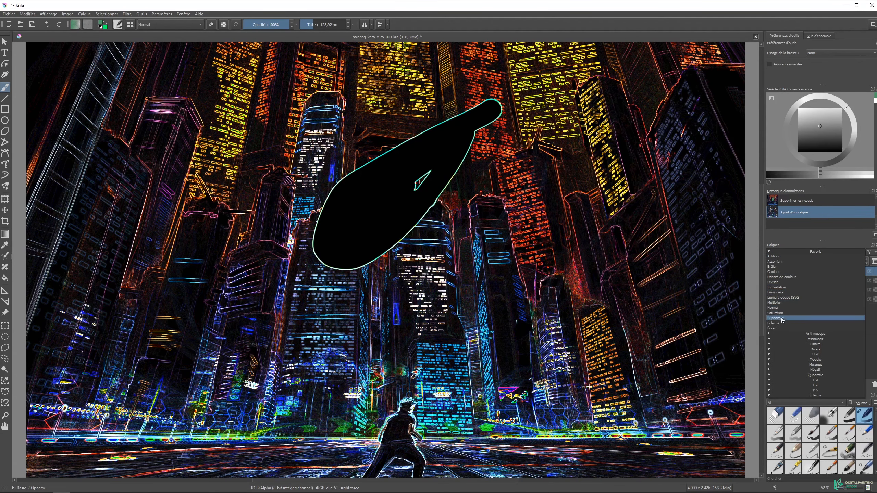
left_click(787, 277)
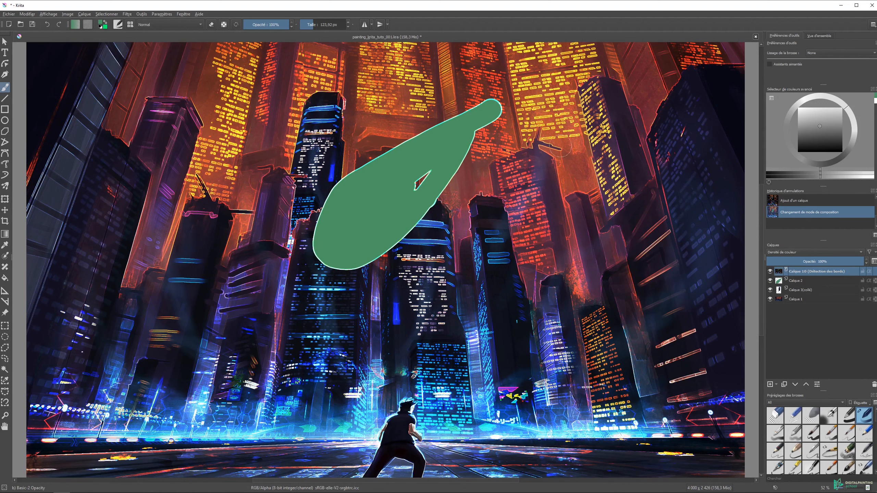
left_click(770, 281)
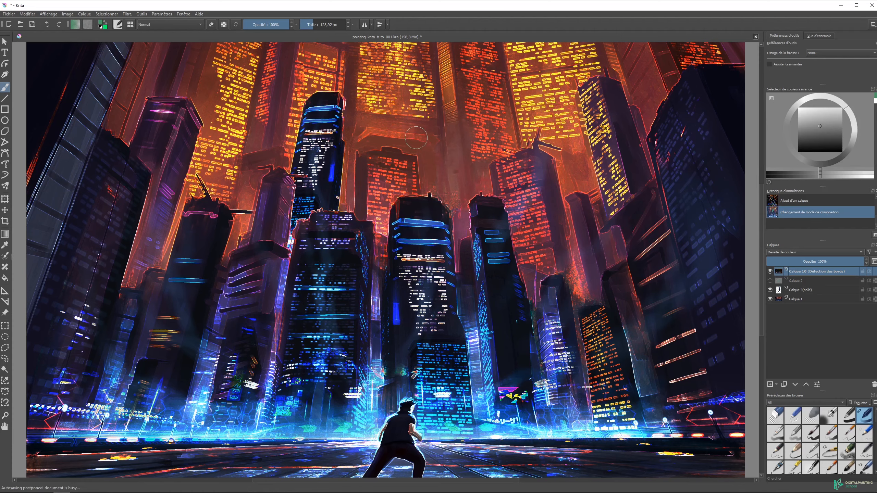
left_click_drag(411, 163, 413, 176)
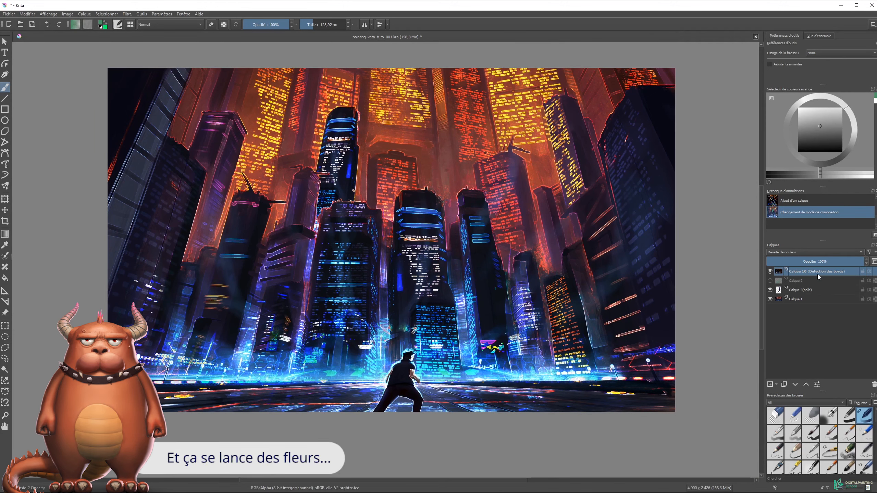
Try the edge-detection layer at about 52% opacity, restore it to 100%, and hide the layer, making Calque 2 active
left_click_drag(865, 261, 817, 262)
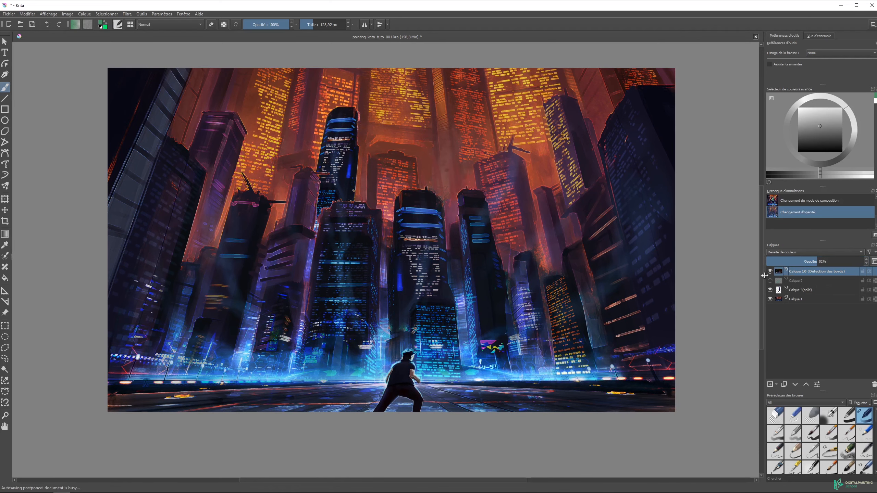
left_click_drag(791, 261, 865, 261)
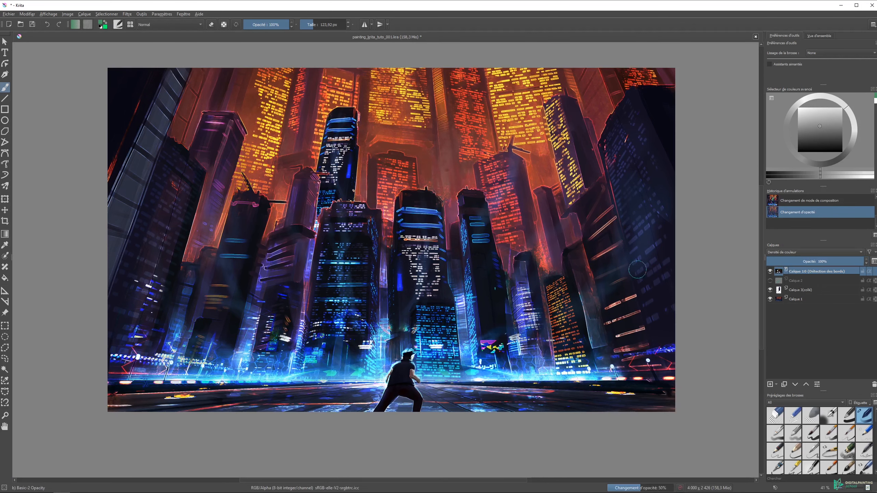
left_click(770, 271)
left_click(801, 281)
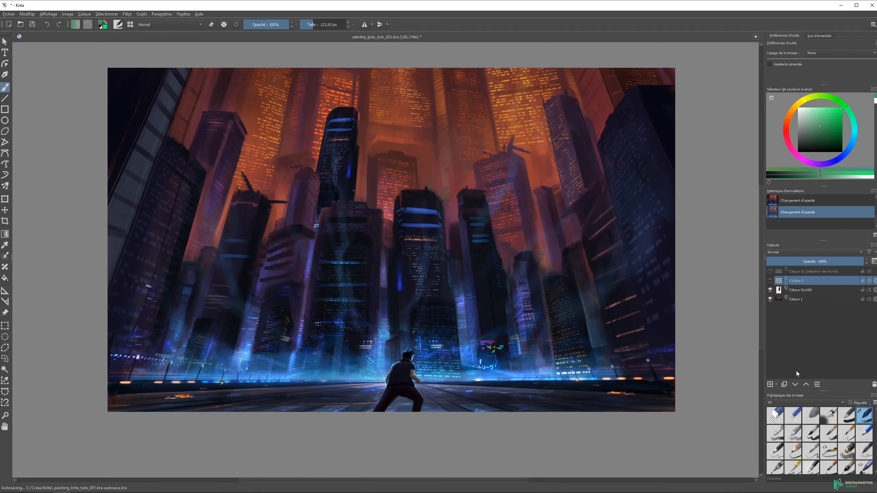
Start a new filter layer and preview the Gaussian High Pass filter with an adjusted radius, then Suppression moyenne on the painting
left_click(776, 384)
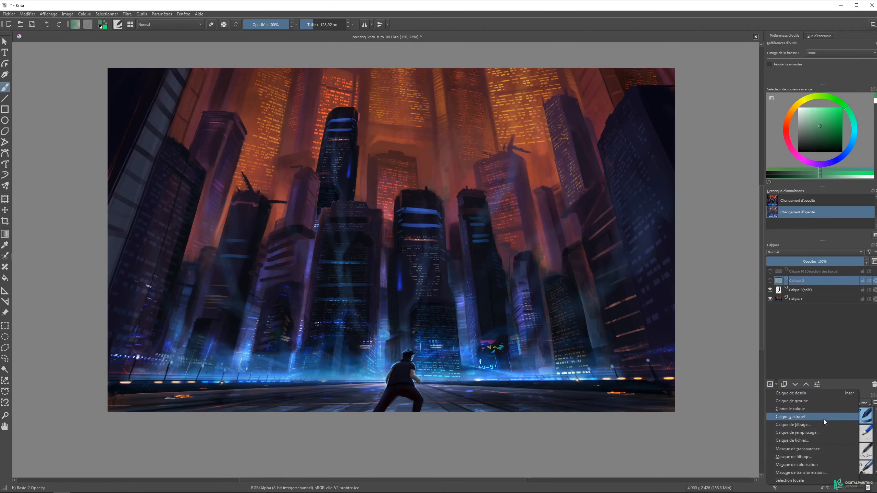
left_click(833, 423)
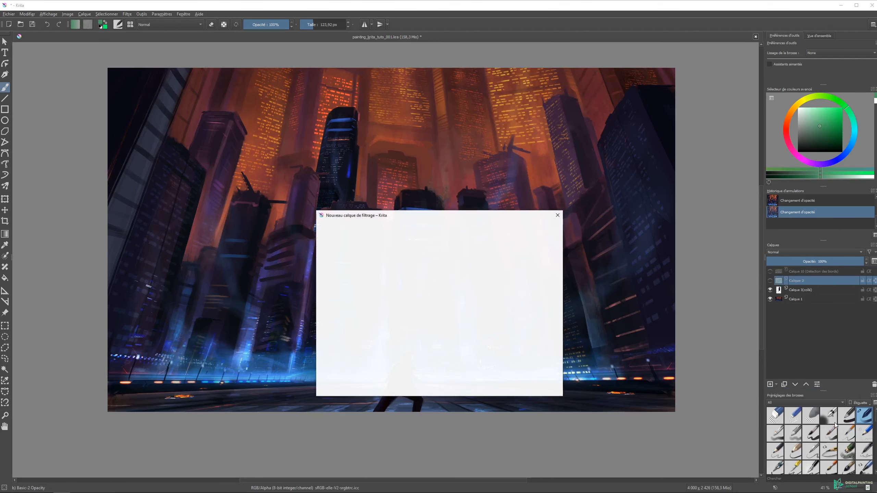
left_click_drag(406, 218, 604, 125)
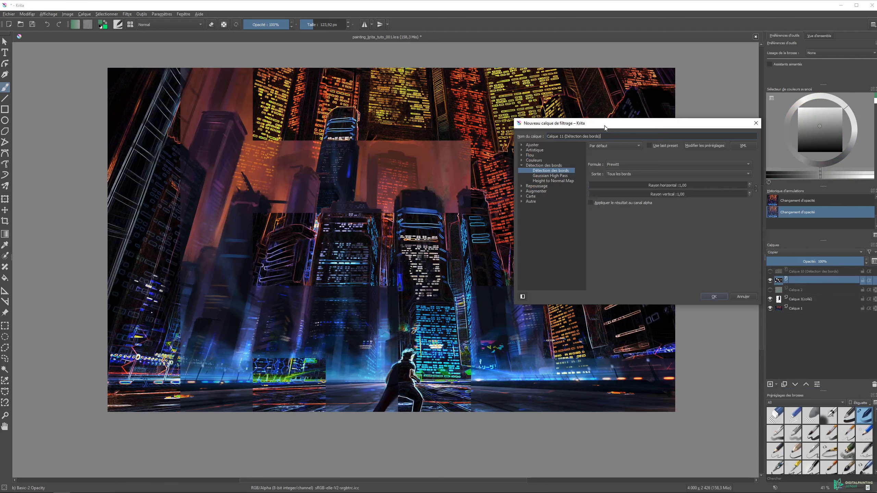
left_click(546, 176)
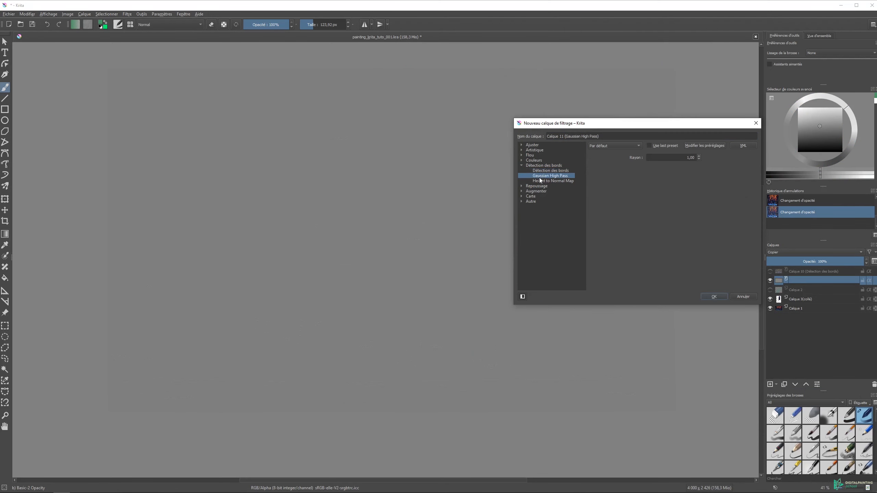
left_click(700, 156)
left_click(699, 158)
left_click(521, 186)
left_click(521, 216)
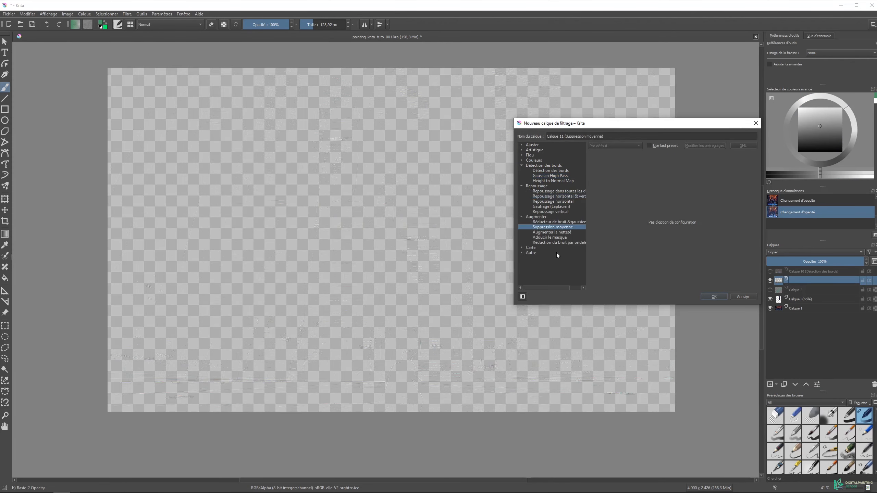
left_click(560, 227)
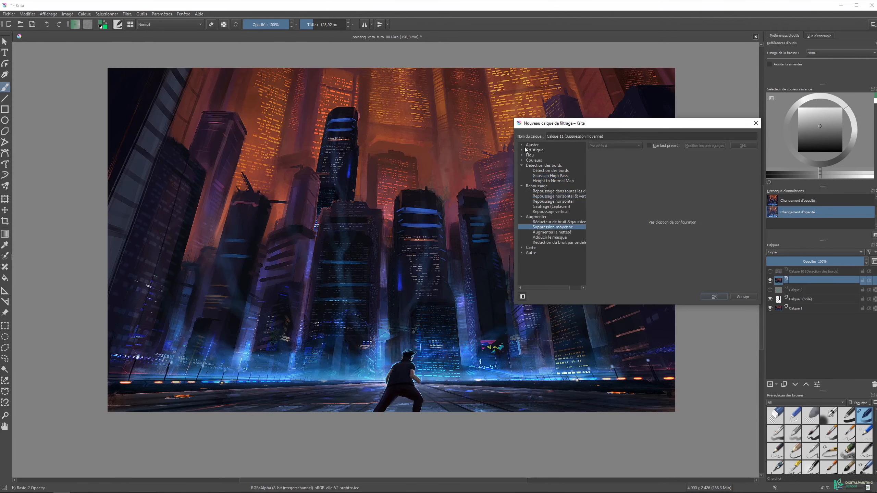
Preview the Gain, Décalage, Intensité adjustment with a cyan gain tint and a raised grey offset
left_click(522, 146)
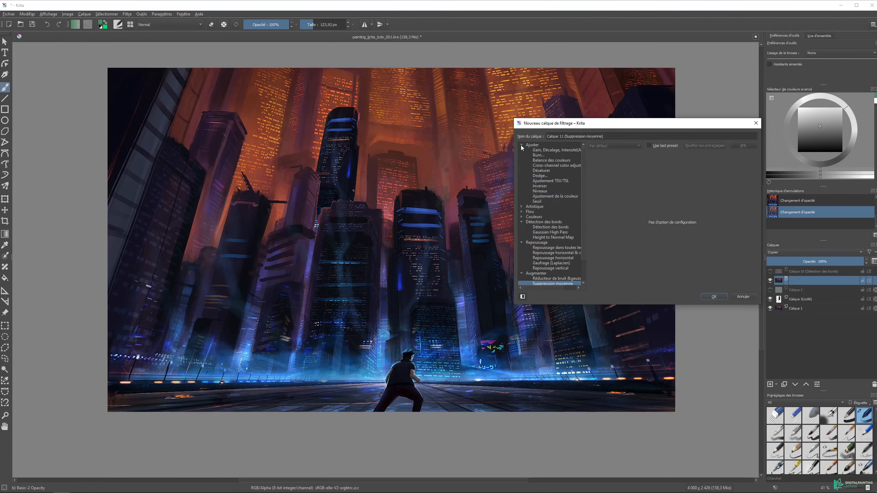
left_click(541, 150)
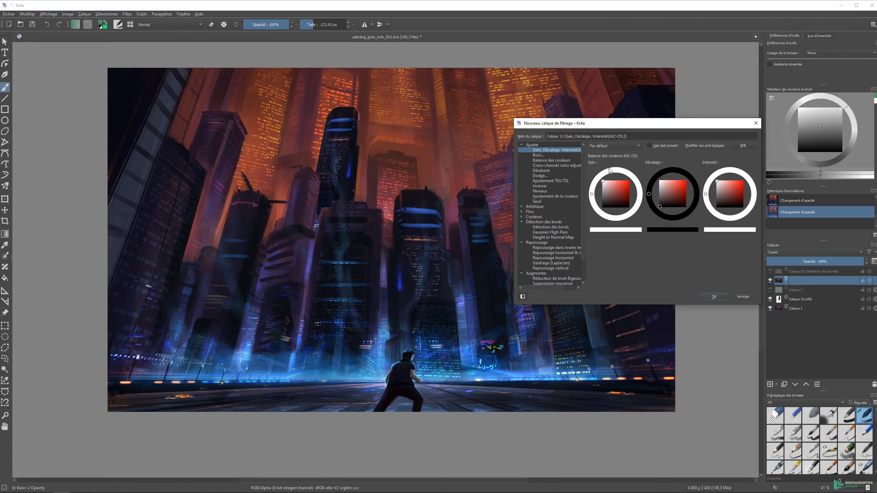
left_click_drag(591, 196, 607, 172)
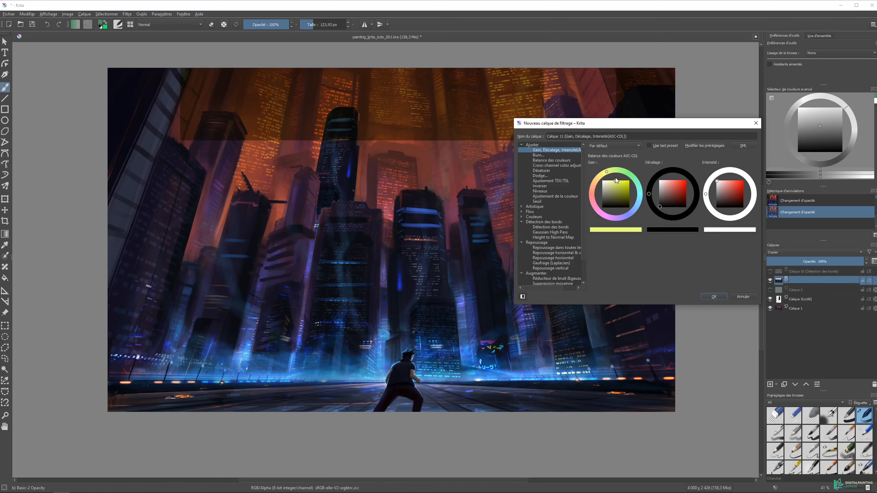
left_click_drag(616, 178, 610, 180)
left_click(640, 189)
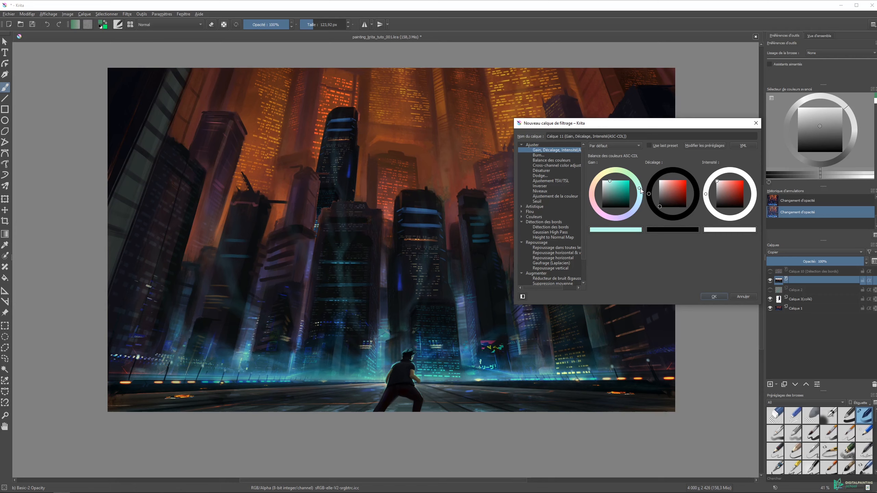
left_click_drag(640, 188, 640, 196)
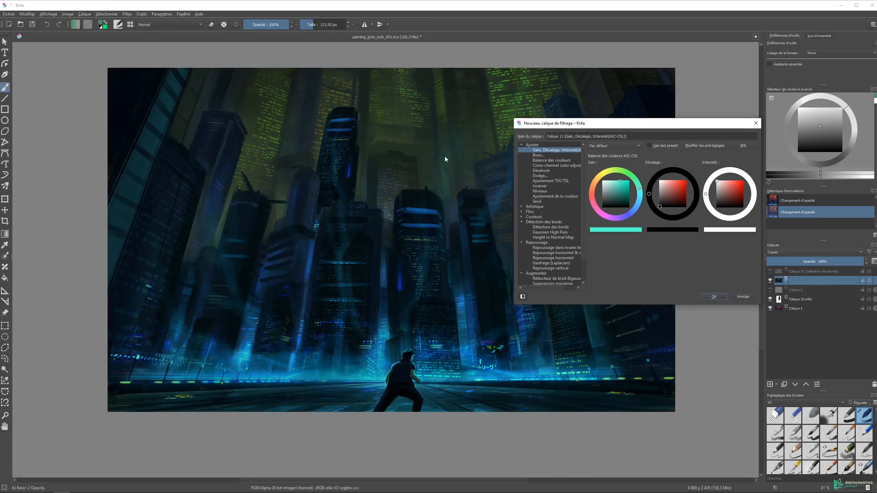
left_click_drag(620, 181, 661, 196)
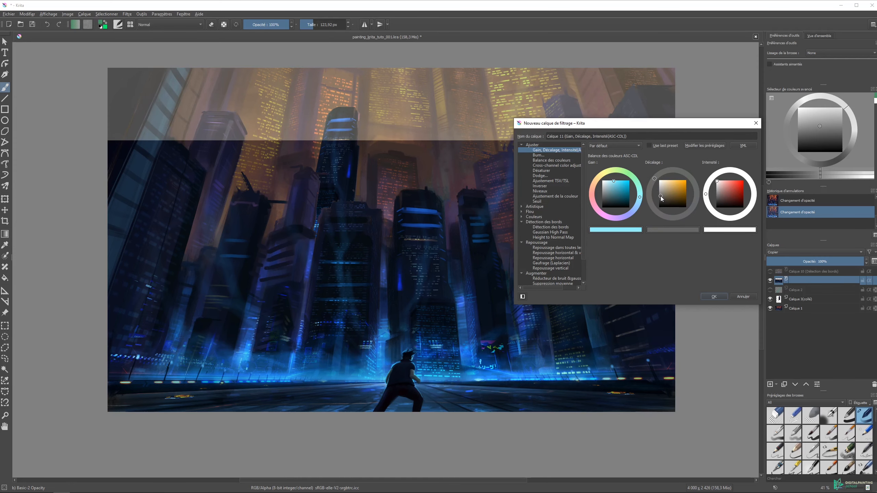
Preview the Burn filter in Ombres mode with reduced exposure, followed by the Désaturer and Dodge filters
left_click(539, 155)
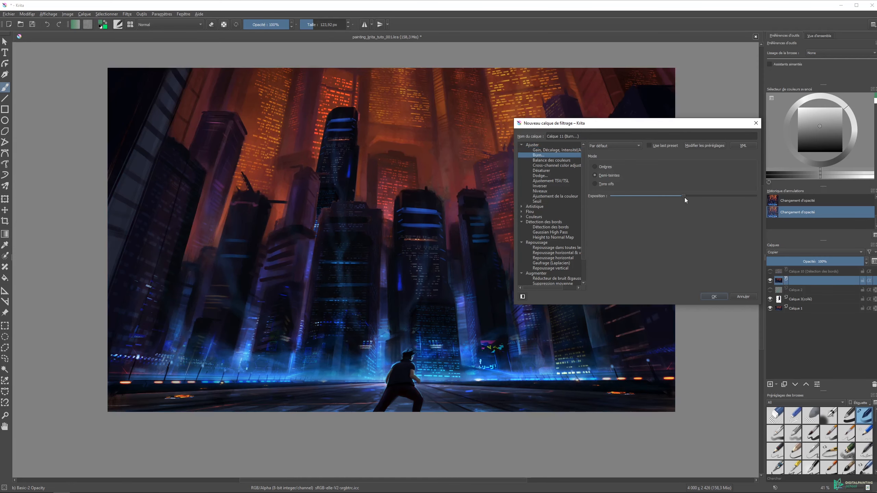
left_click_drag(685, 197, 727, 196)
left_click(608, 167)
left_click_drag(671, 198, 650, 199)
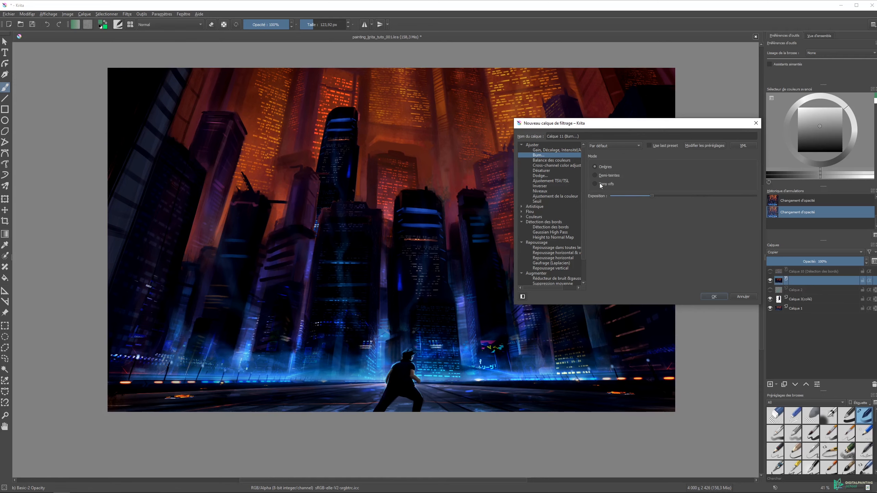
left_click(544, 171)
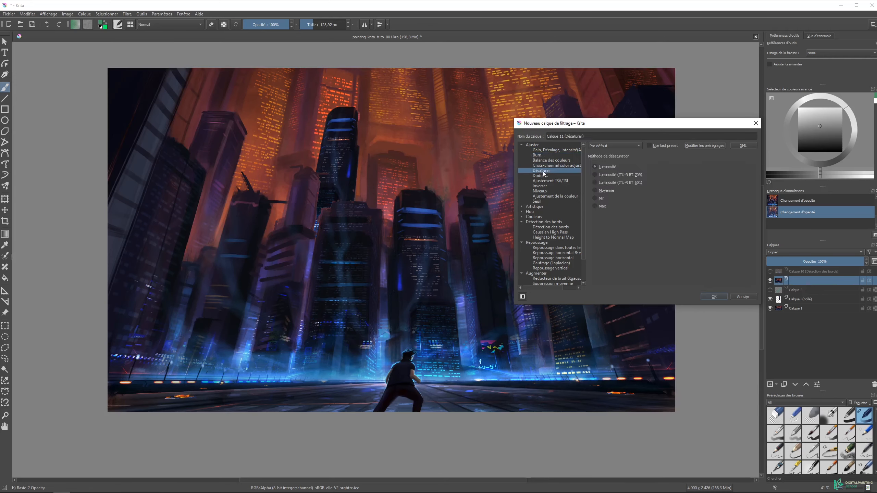
left_click(549, 176)
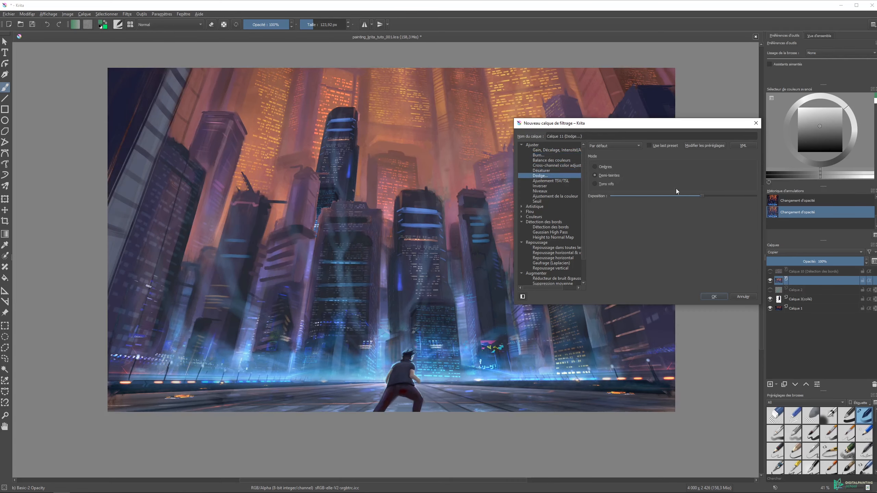
Preview Niveaux with input levels of 47 and 190, then look at the Ajustement de la couleur and Seuil filters
left_click(552, 191)
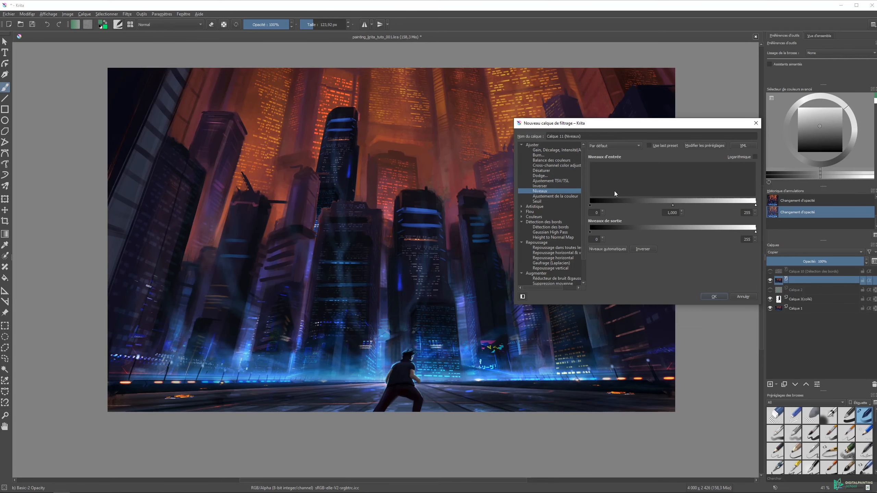
left_click_drag(591, 205, 621, 205)
left_click_drag(755, 205, 713, 206)
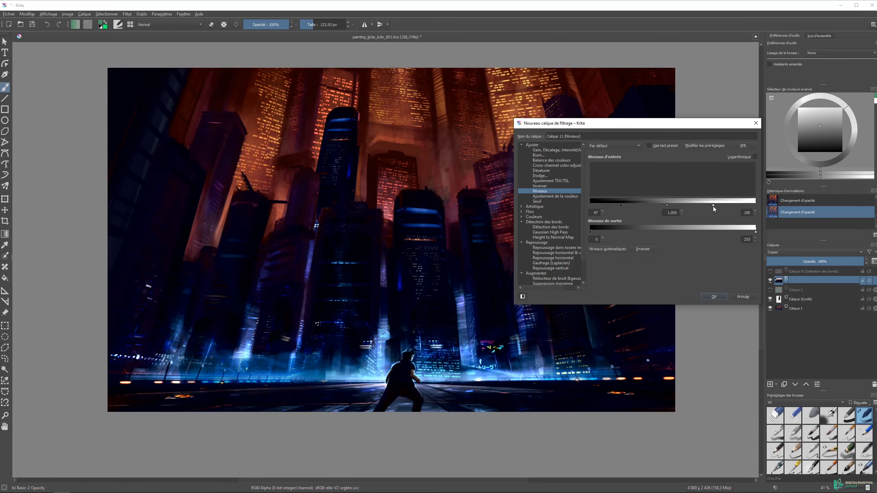
left_click(559, 196)
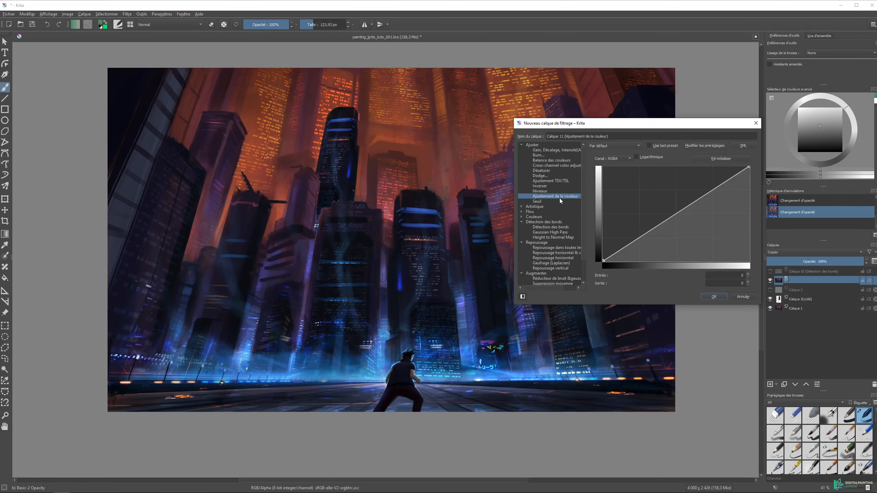
left_click(538, 201)
Preview Ajustement TSV/TSL with hue 32 and saturation 29, and discard the new filter layer
left_click(551, 180)
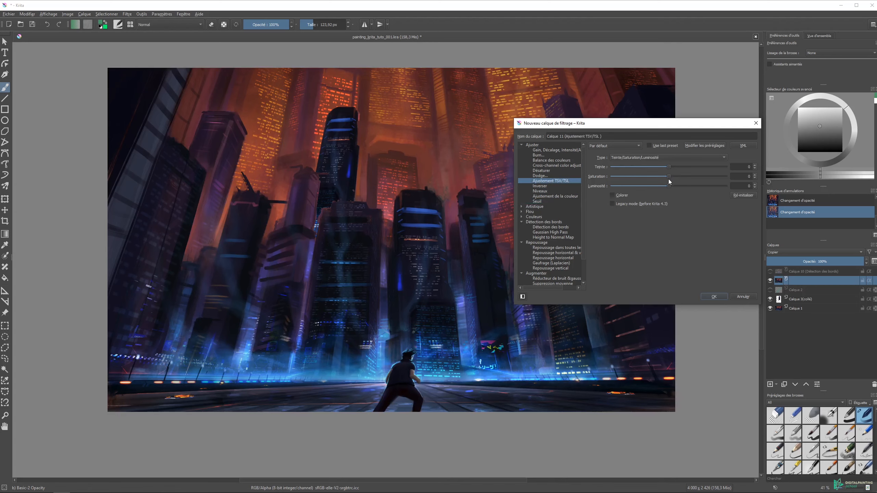
mouse_move(672, 177)
left_mouse_down()
mouse_move(691, 177)
mouse_move(663, 180)
mouse_move(685, 177)
mouse_move(673, 168)
mouse_move(678, 172)
left_mouse_up()
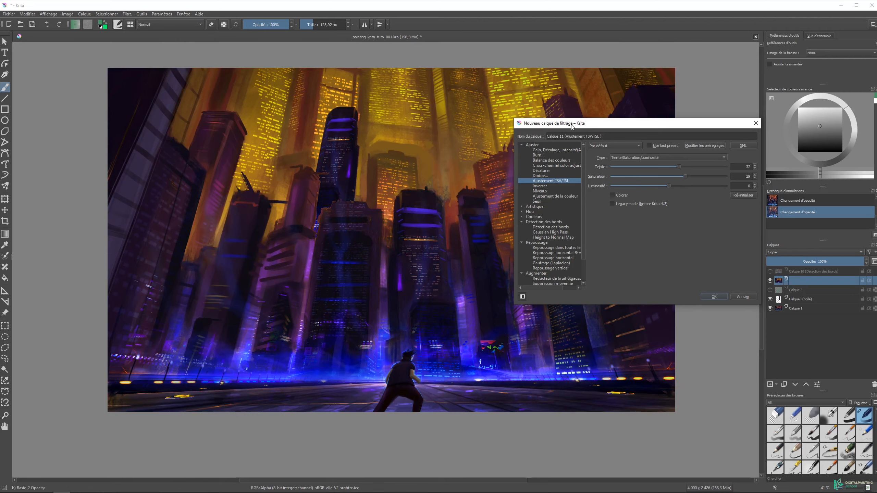
left_click_drag(571, 125, 563, 113)
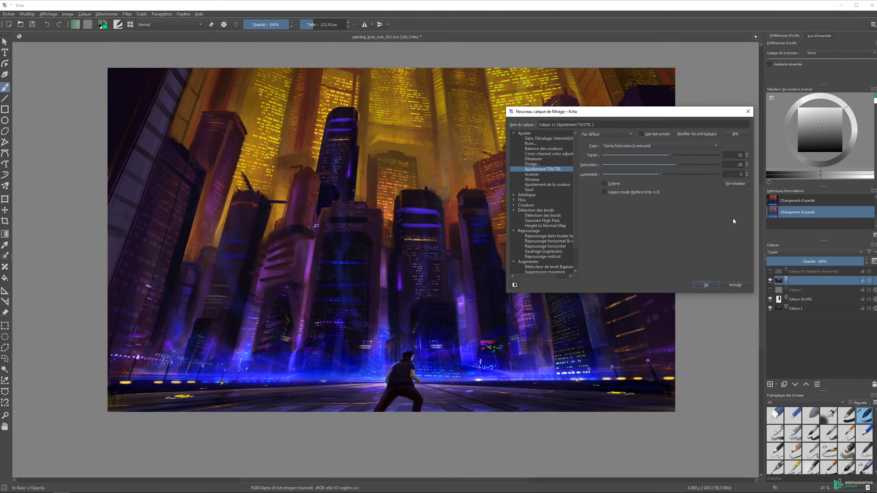
left_click(734, 284)
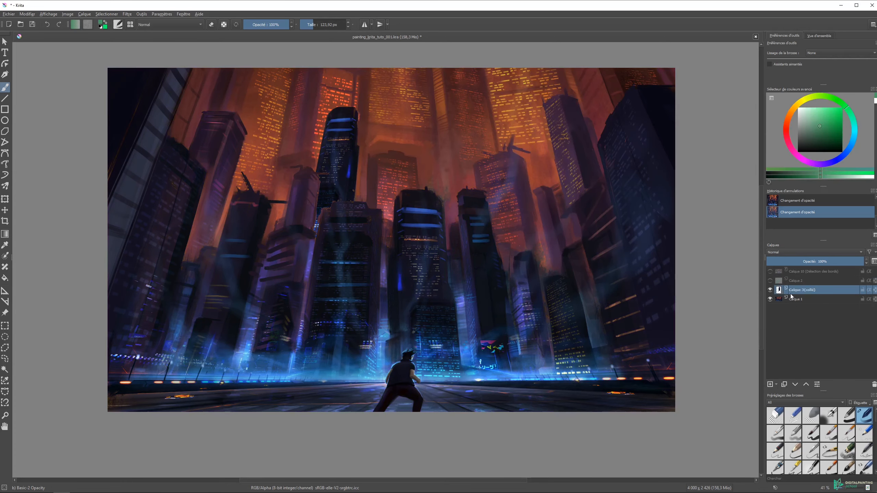
Start a new fill layer above the pasted Calque 3 and examine the Couleur, Motif and Simplex Noise generator options
left_click(776, 385)
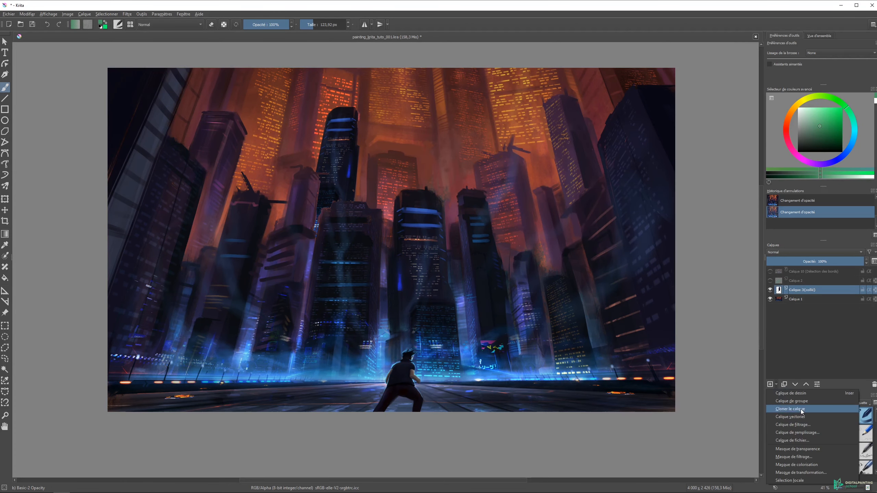
left_click(818, 434)
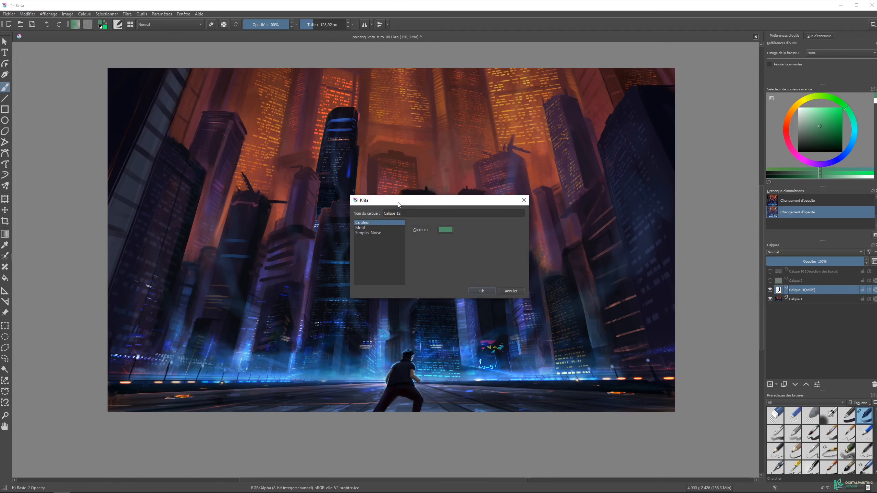
left_click_drag(401, 201, 430, 182)
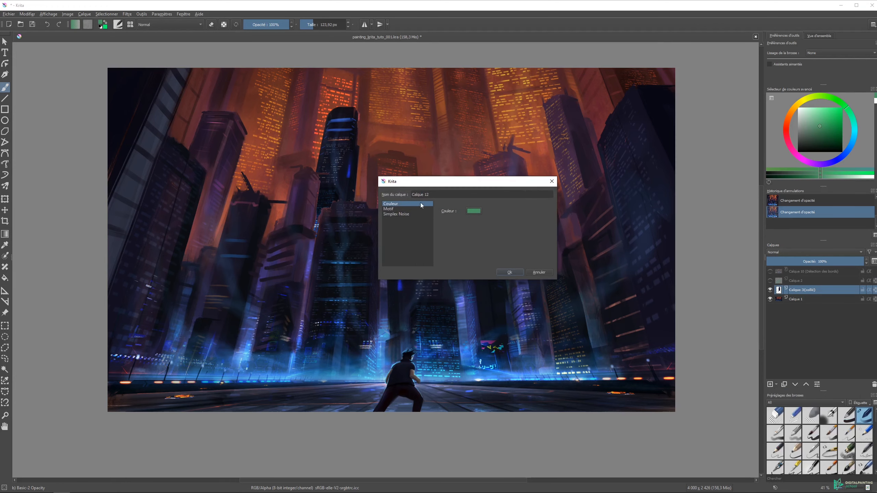
left_click(474, 210)
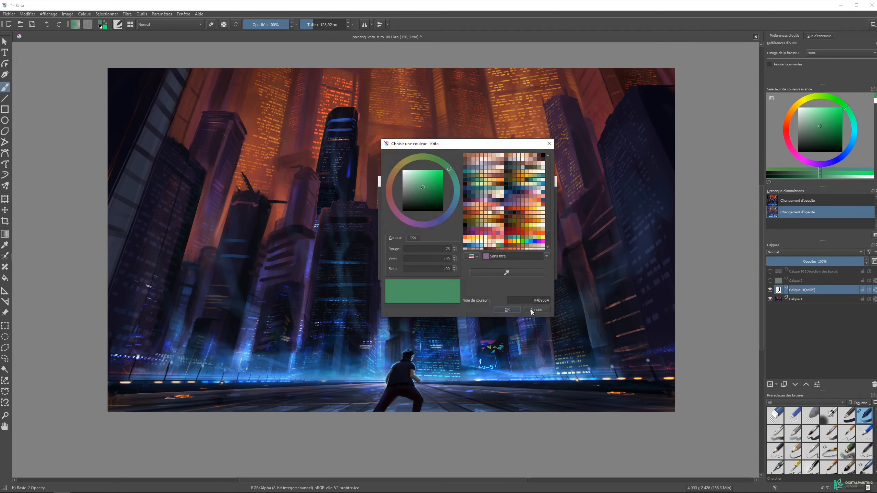
left_click(532, 310)
left_click(392, 209)
left_click(406, 214)
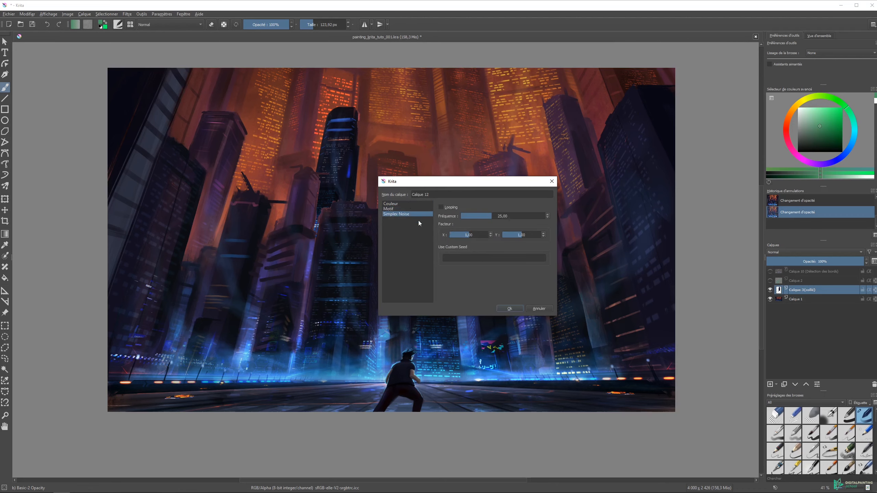
Create the fill layer with a solid teal-blue colour, and delete it from the layer stack
left_click(397, 204)
left_click(474, 211)
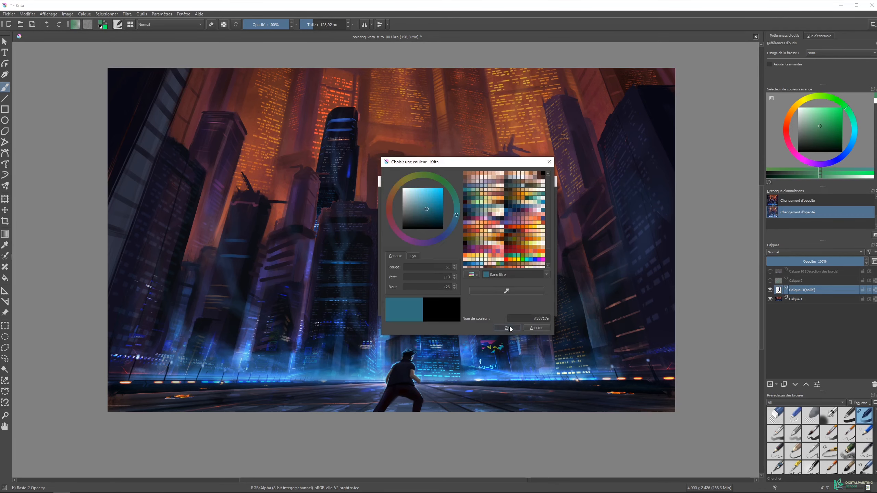
left_click(508, 329)
left_click(508, 308)
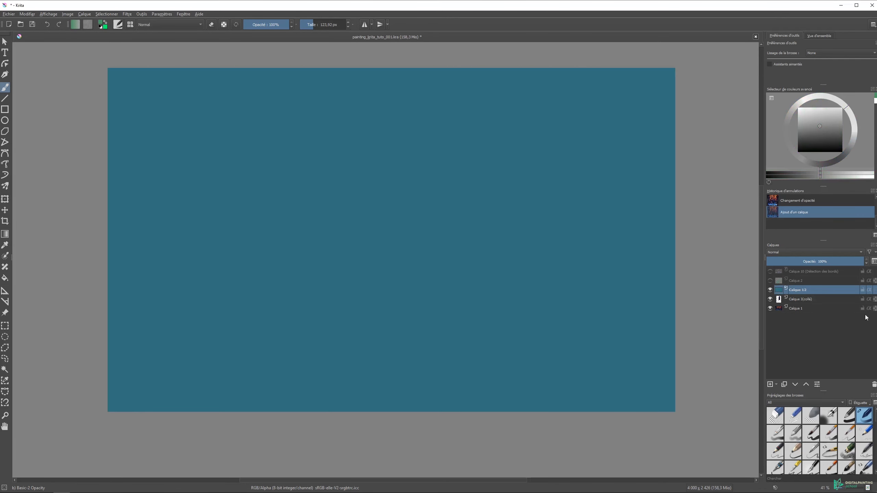
left_click(874, 384)
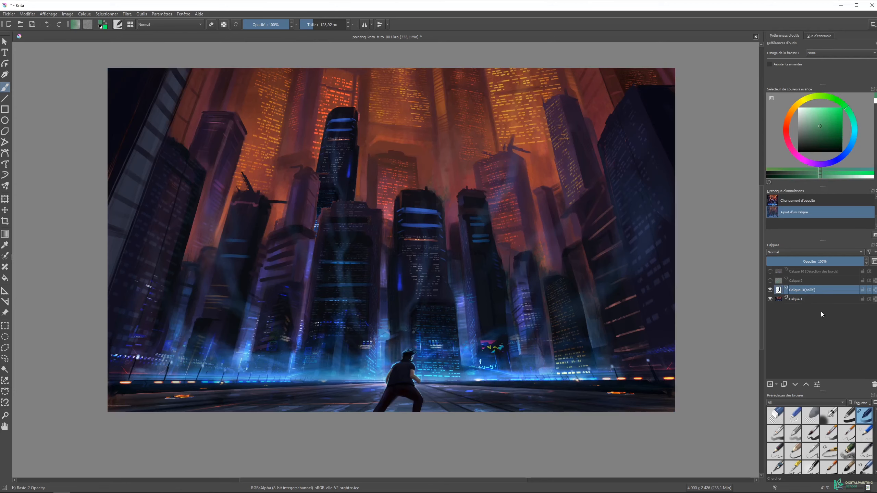
Add a file layer above the pasted Calque 3, linked to the skull PNG image with Pas de redimensionnement
left_click(776, 384)
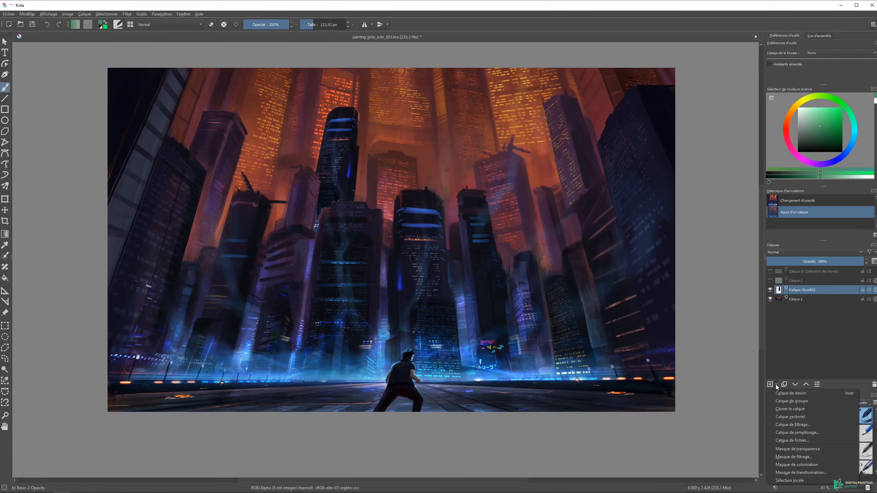
left_click(813, 440)
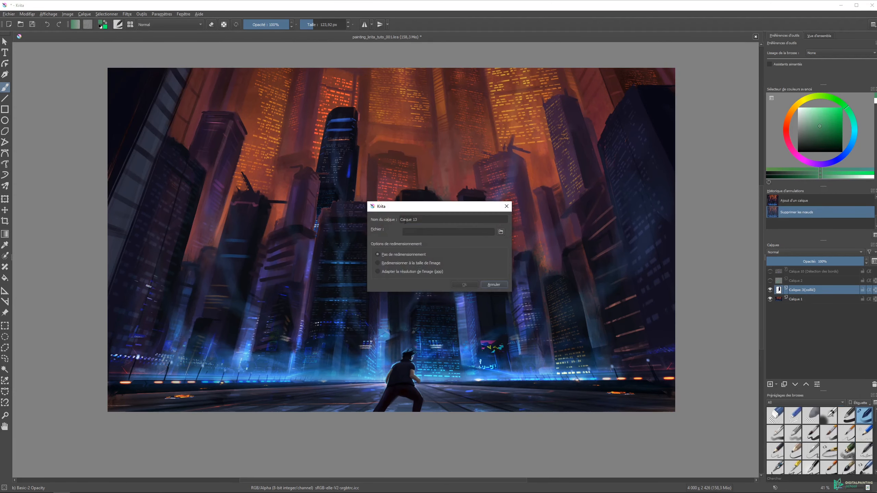
left_click(500, 232)
left_click(488, 270)
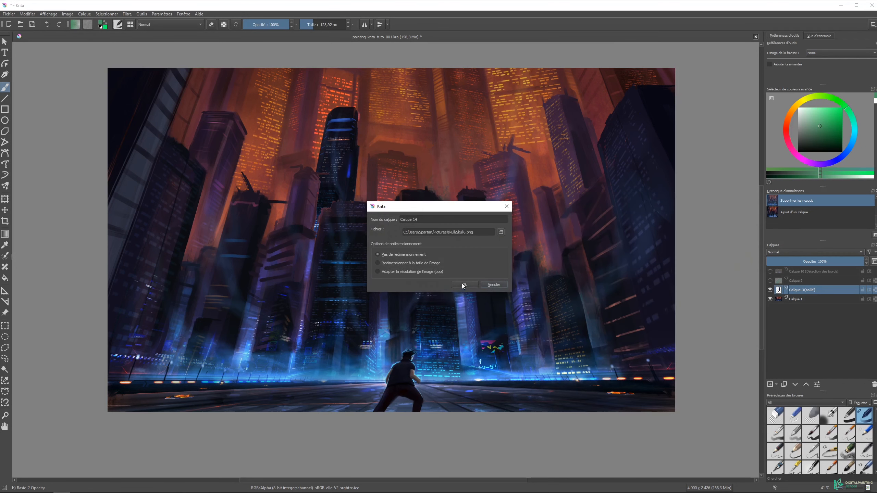
left_click(463, 284)
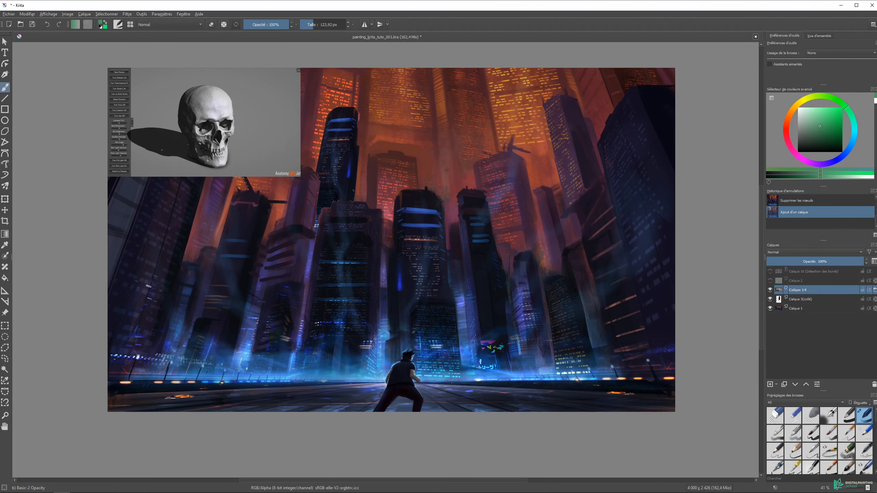
Delete the skull file layer and add a transparency mask to the pasted Calque 3
left_click(873, 384)
left_click(776, 384)
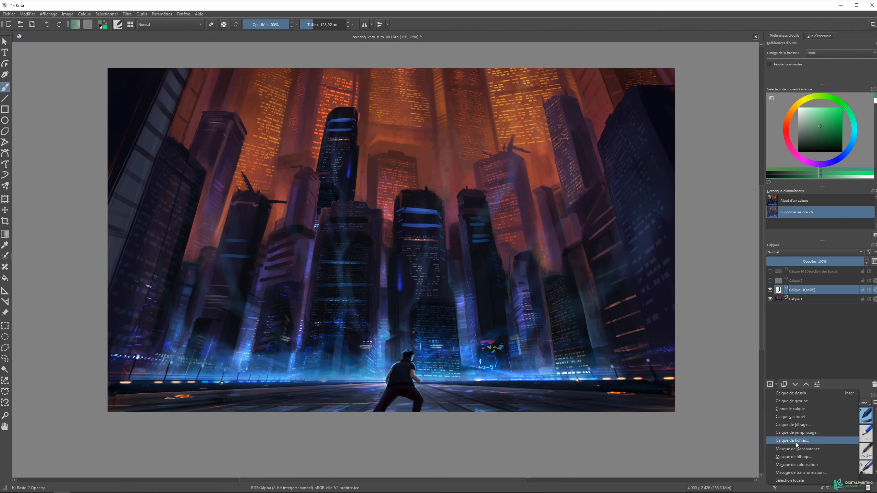
left_click(805, 451)
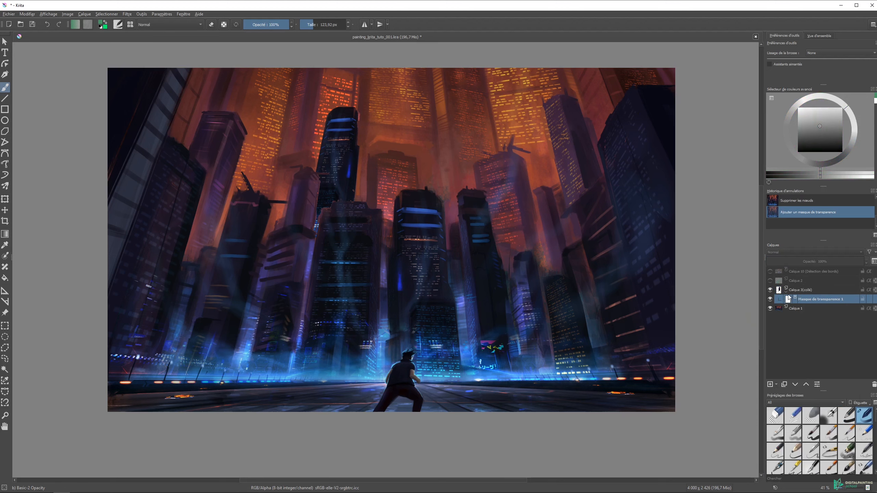
mouse_move(787, 297)
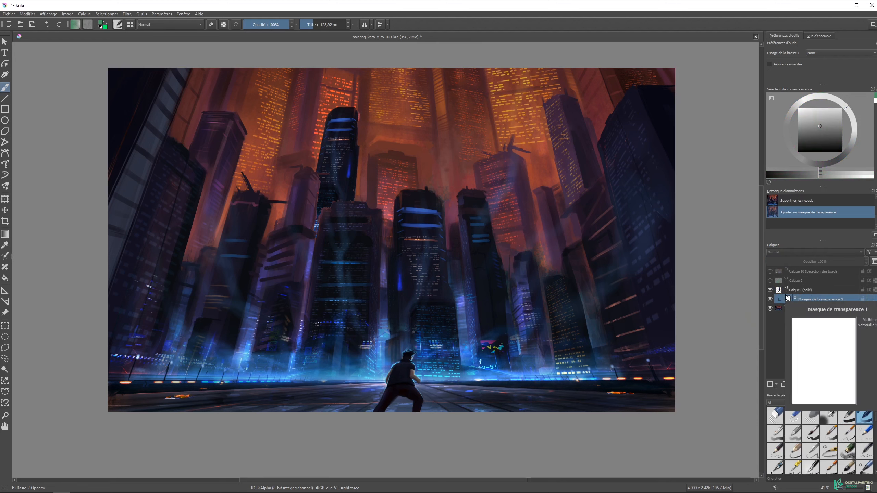
left_click(776, 384)
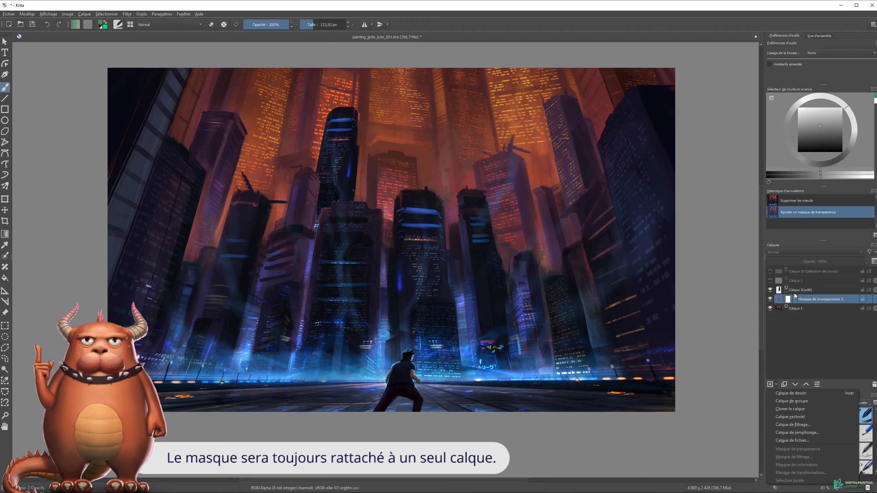
left_click(795, 321)
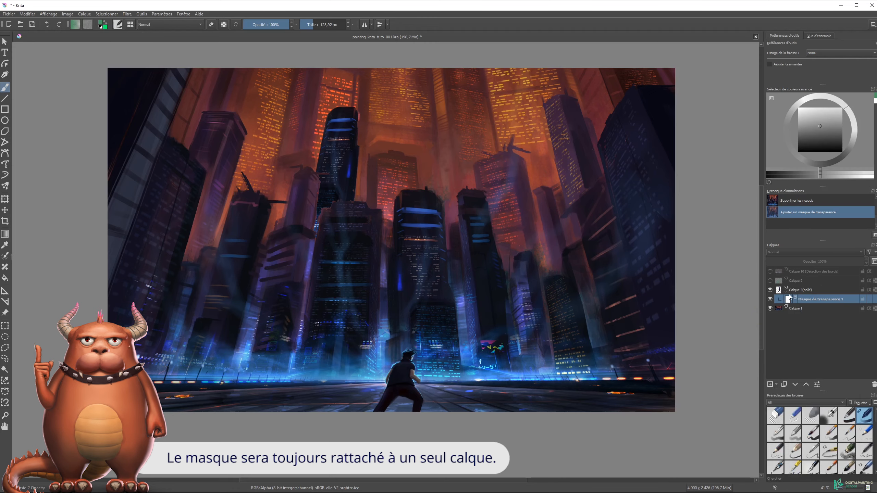
Reset the colours to black and white, try hiding the tall tower's lower part on the mask with a Basic-2 Opacity stroke, and undo it
scroll(316, 156, "down", 1)
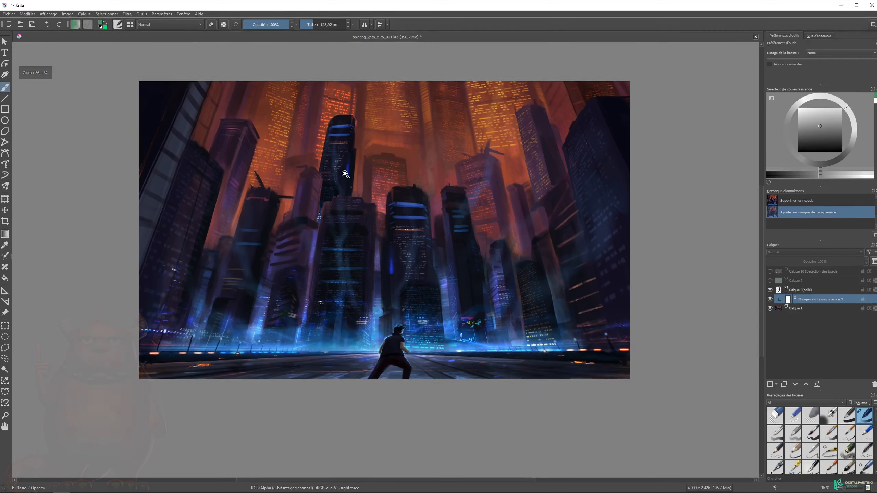
scroll(316, 156, "up", 2)
scroll(316, 157, "up", 1)
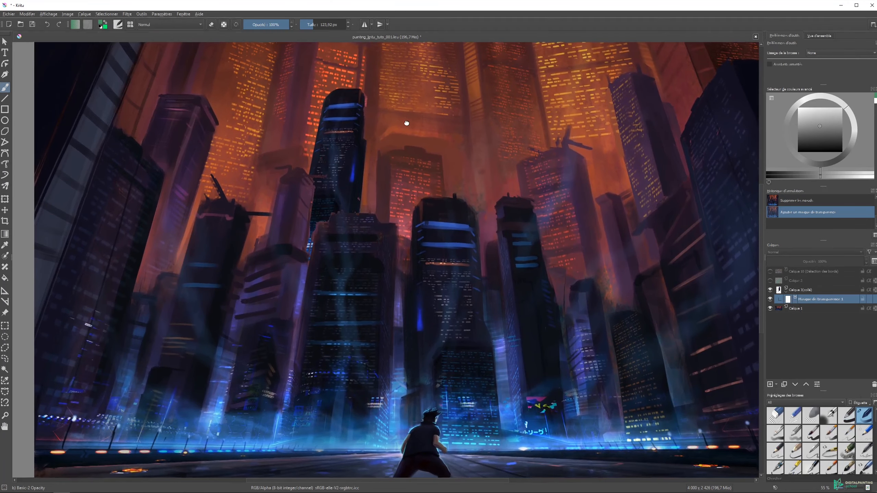
left_click_drag(406, 120, 393, 140)
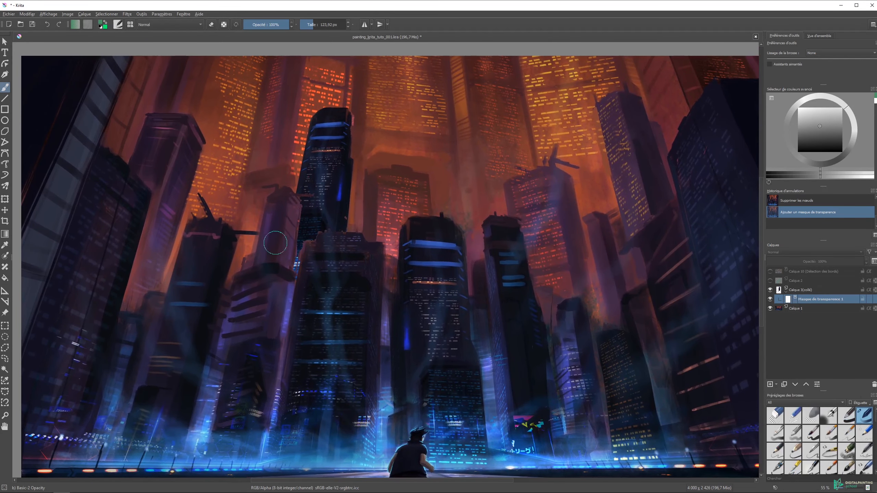
key("d")
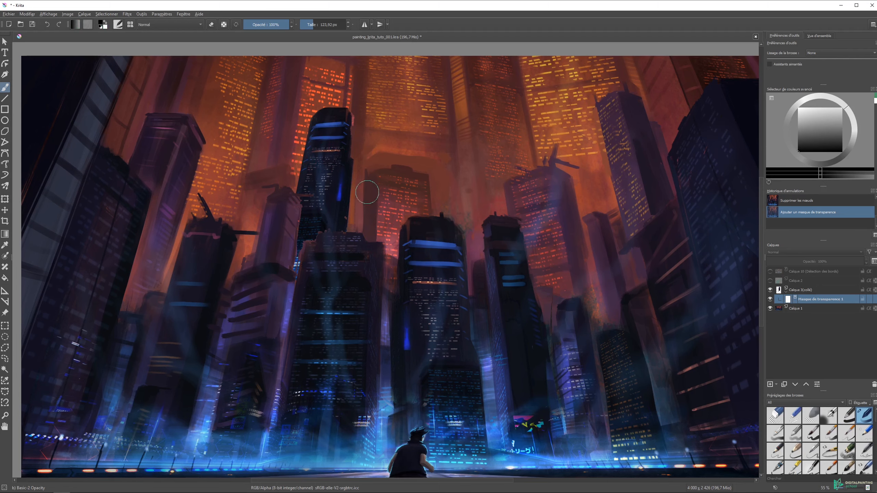
mouse_move(352, 198)
left_mouse_down("shift")
mouse_move(394, 198)
mouse_move(305, 238)
left_mouse_up("shift")
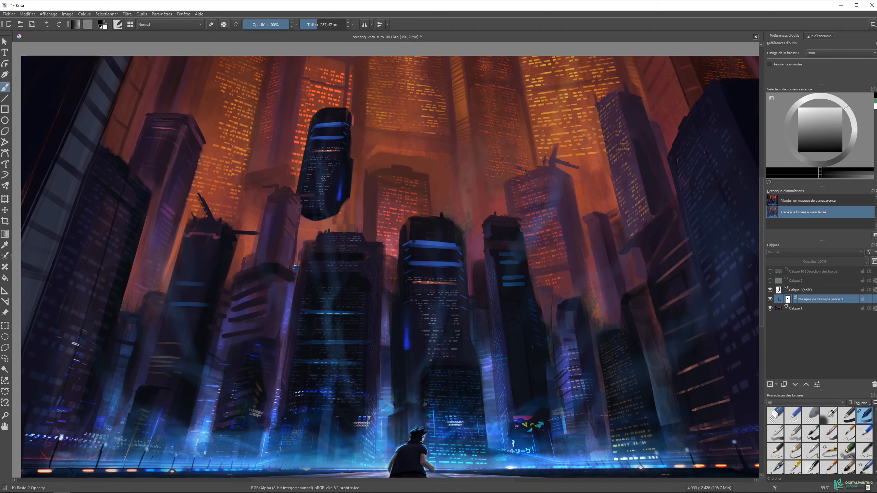
key("ctrl+z")
Switch to the Airbrush Soft preset at about 294 px and paint black on the mask over the tall tower's lower part
left_click(829, 414)
key("ctrl+shift+z")
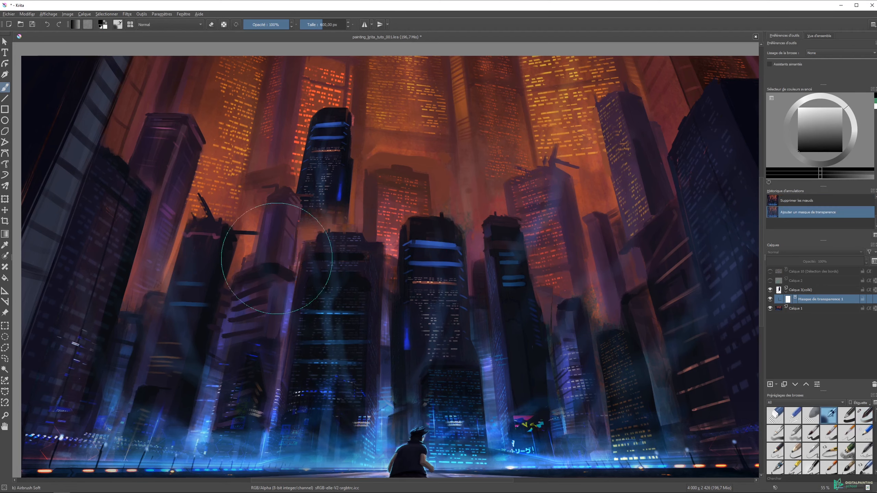
key("ctrl+z")
mouse_move(408, 191)
left_mouse_down("shift")
mouse_move(304, 191)
mouse_move(412, 200)
mouse_move(263, 231)
left_mouse_up("shift")
key("ctrl+z")
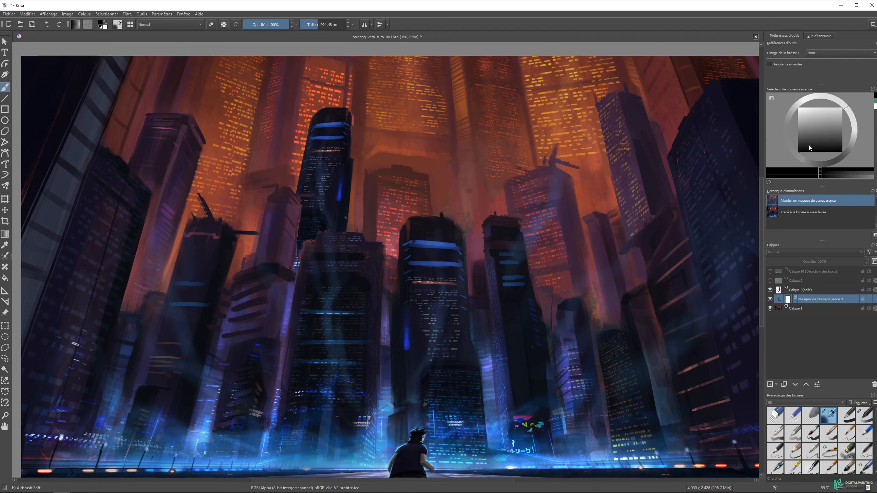
mouse_move(369, 187)
left_mouse_down()
mouse_move(336, 224)
mouse_move(285, 241)
mouse_move(395, 225)
mouse_move(318, 229)
left_mouse_up()
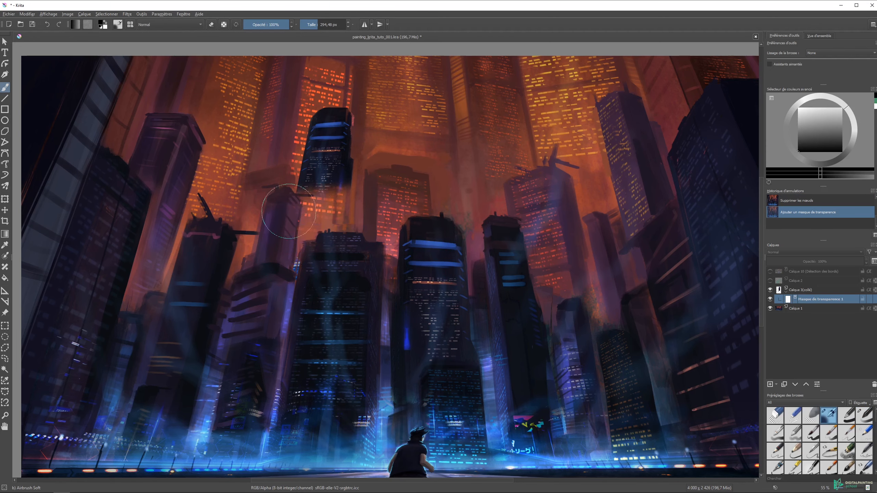
Alternate white and black airbrush strokes on the transparency mask to restore and hide the tall tower's lower part
key("x")
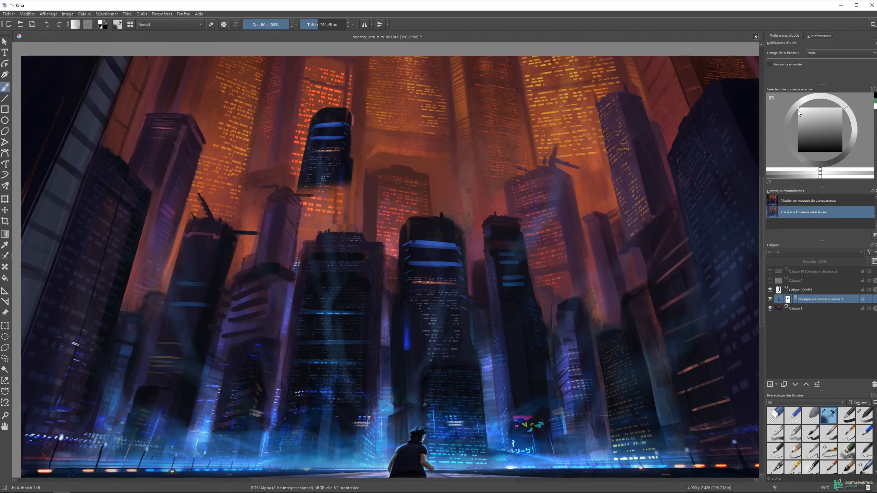
left_click_drag(380, 183, 291, 204)
key("x")
mouse_move(376, 151)
left_mouse_down()
mouse_move(237, 148)
mouse_move(434, 103)
mouse_move(420, 165)
mouse_move(323, 207)
left_mouse_up()
key("x")
mouse_move(389, 174)
left_mouse_down()
mouse_move(399, 195)
mouse_move(331, 118)
mouse_move(276, 114)
left_mouse_up()
key("v")
key("b")
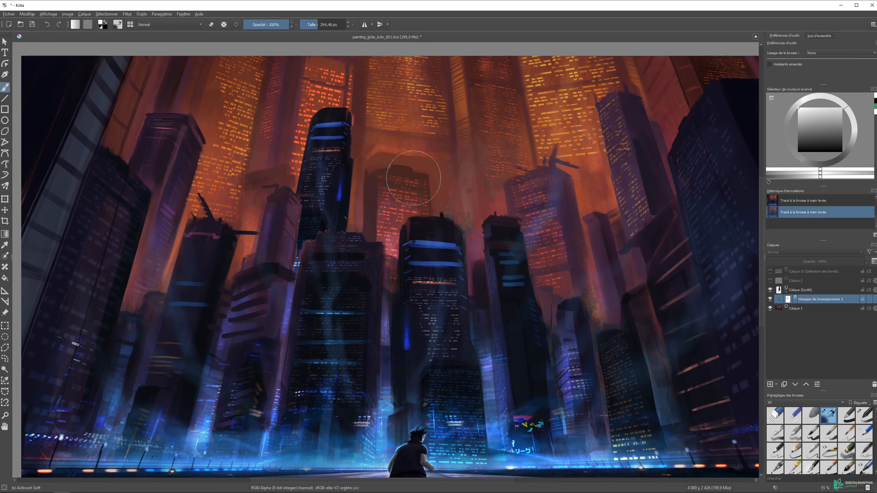
Try erasing the tall tower's top directly on the pasted Calque 3 for comparison with the mask, and undo the stroke
left_click(808, 289)
mouse_move(396, 131)
left_mouse_down()
mouse_move(245, 127)
mouse_move(386, 122)
mouse_move(311, 149)
left_mouse_up()
key("ctrl+z")
key("e")
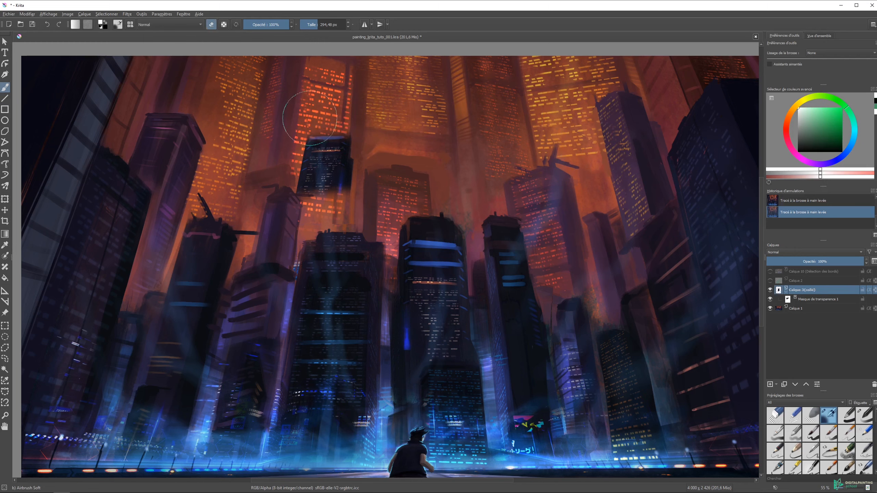
key("ctrl+z")
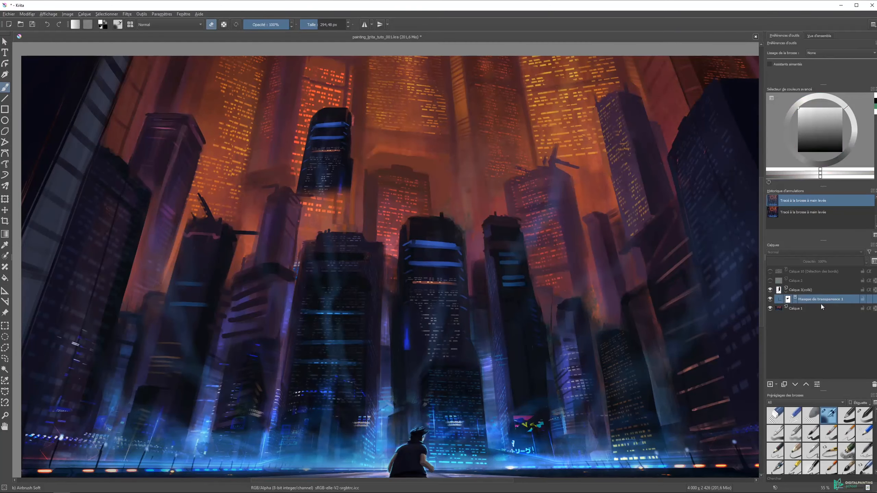
Delete the transparency mask and start a new filter mask on the pasted Calque 3, keeping its settings window clear of the tall tower
left_click(874, 384)
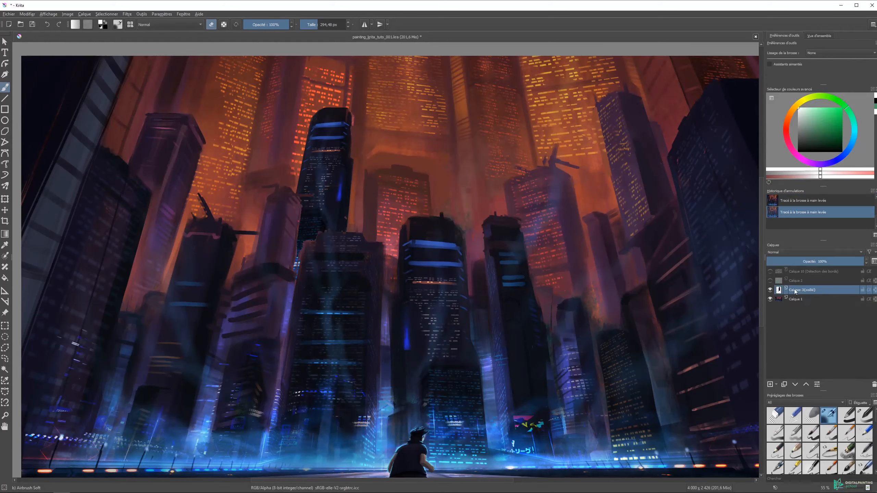
left_click(776, 384)
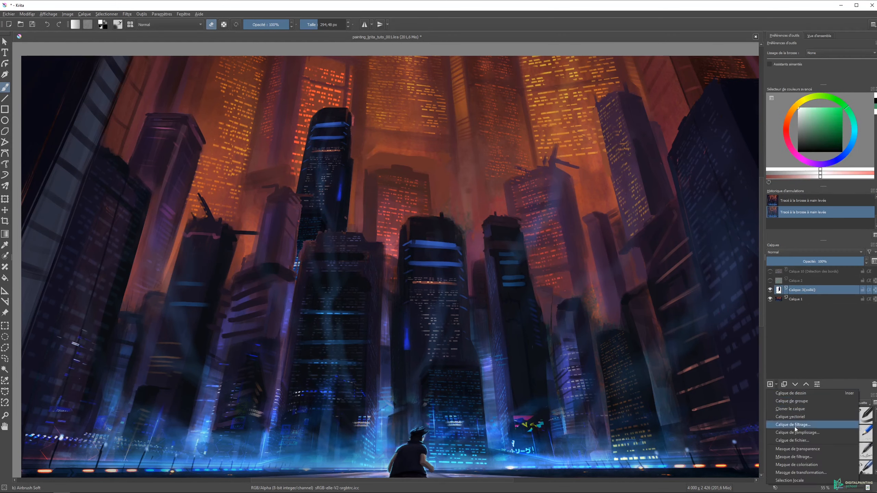
left_click(805, 459)
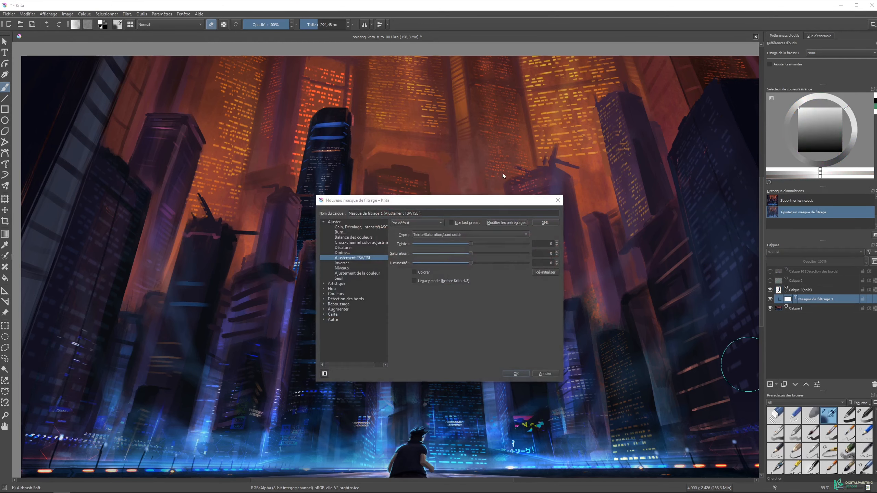
left_click_drag(450, 203, 549, 156)
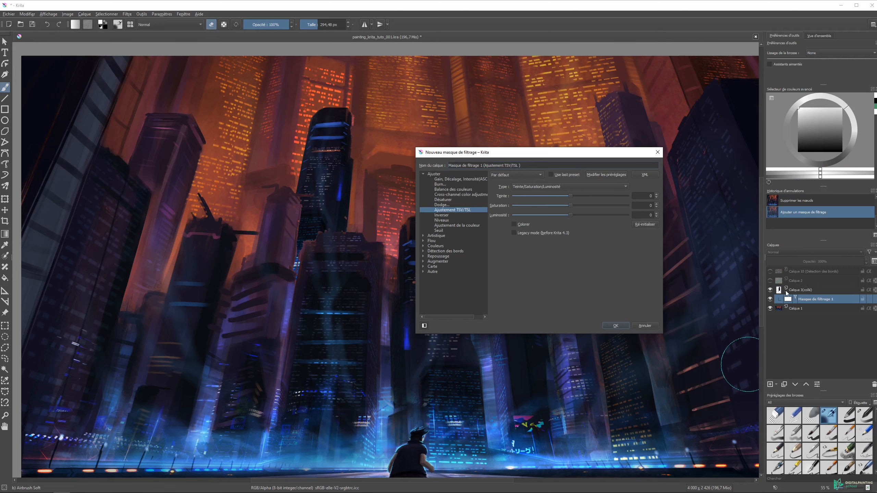
left_click_drag(473, 156, 515, 146)
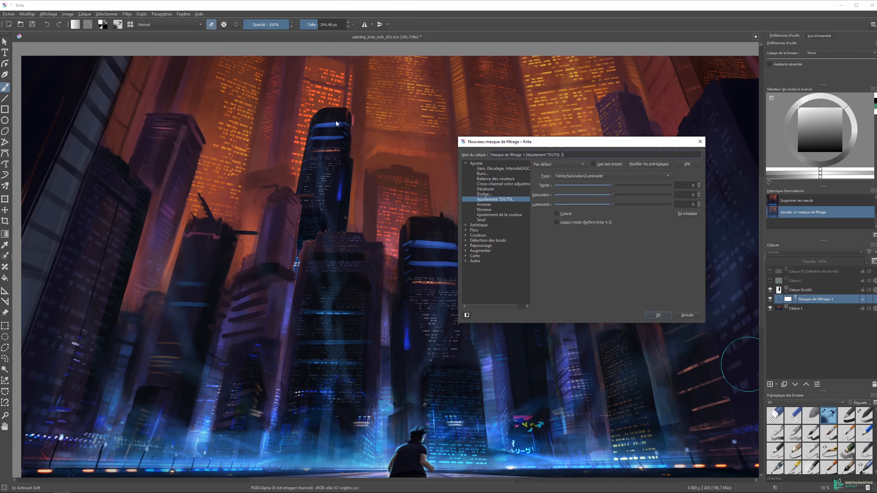
Choose the Ajustement de la couleur filter and raise the RGBA curve's black point and its midtones to output 175 at input 131
left_click(486, 209)
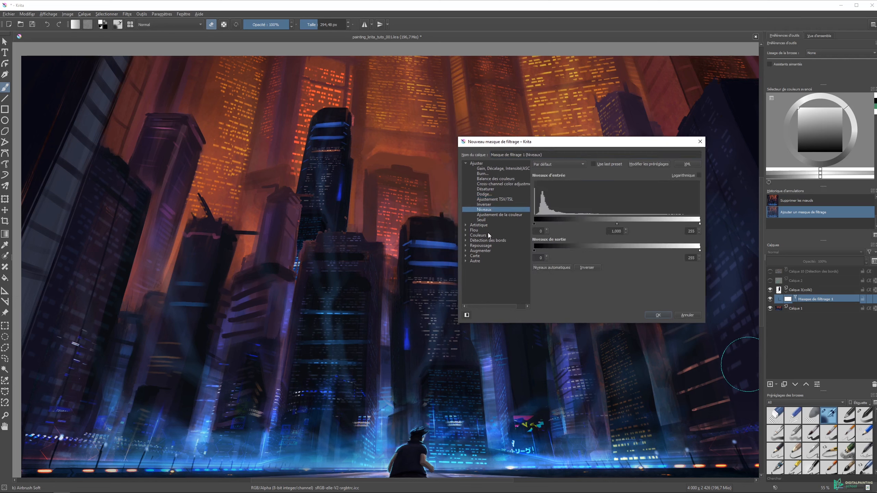
left_click(496, 215)
left_click_drag(626, 228, 621, 214)
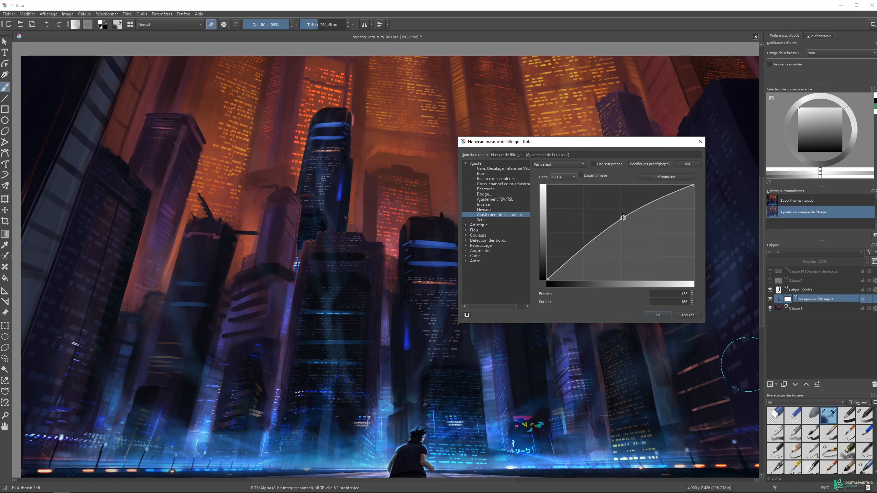
left_click_drag(584, 242, 547, 272)
left_click(547, 278)
left_click(621, 214)
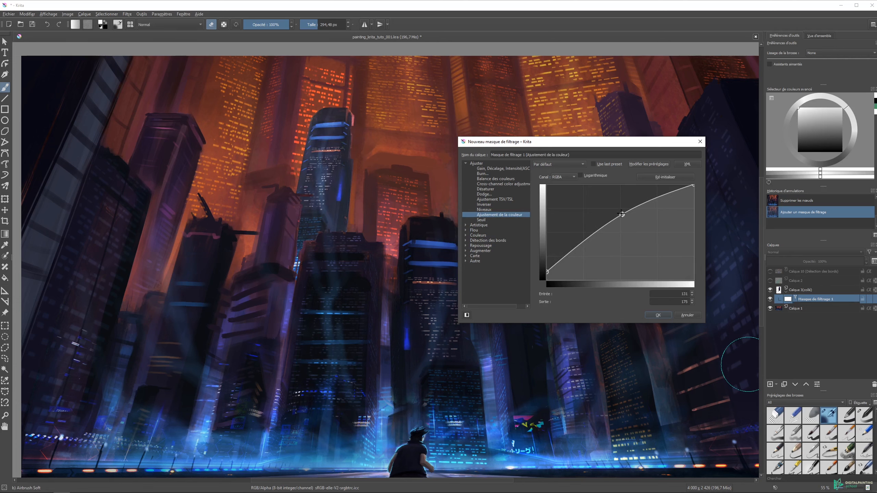
Raise the Rouge curve to output 168 at input 127, lower the Vert curve's midtones, and create the filter mask
left_click(564, 176)
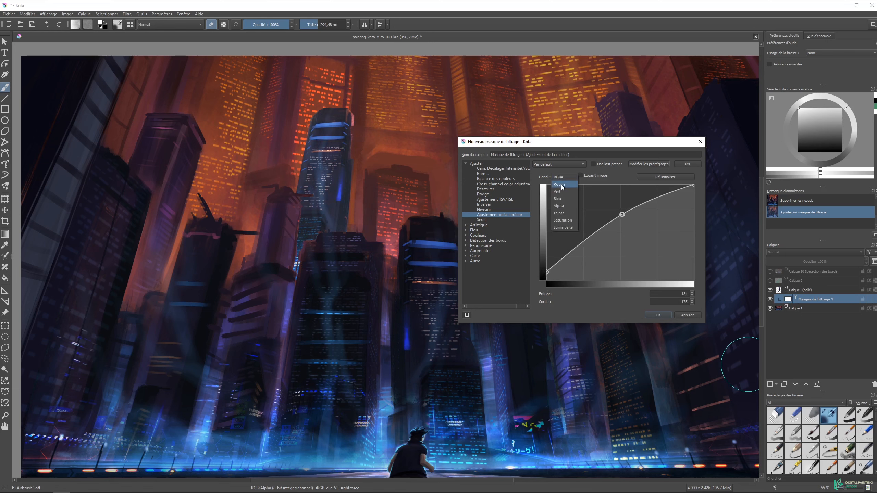
left_click(561, 185)
left_click_drag(621, 225, 620, 217)
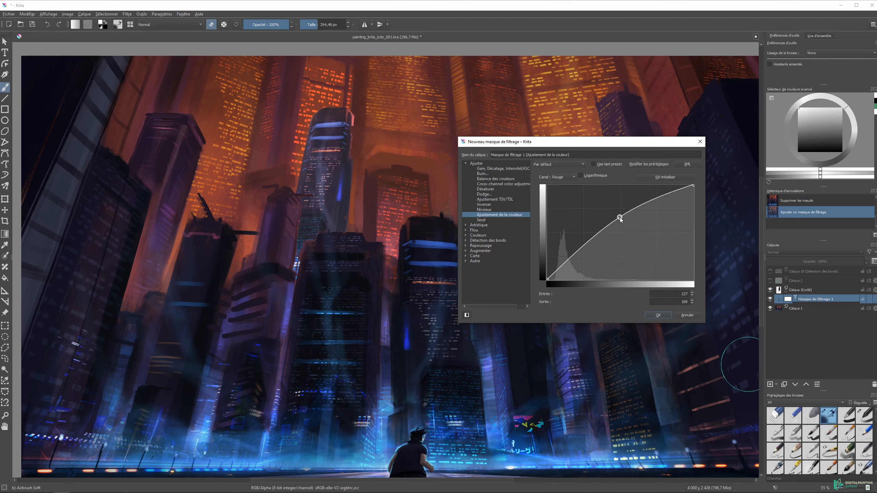
left_click(564, 179)
left_click(561, 191)
left_click_drag(628, 227, 628, 234)
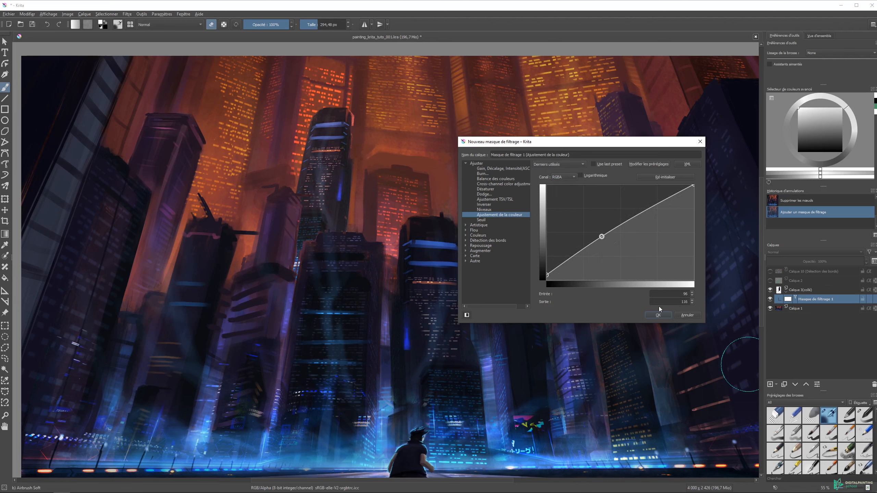
left_click(658, 314)
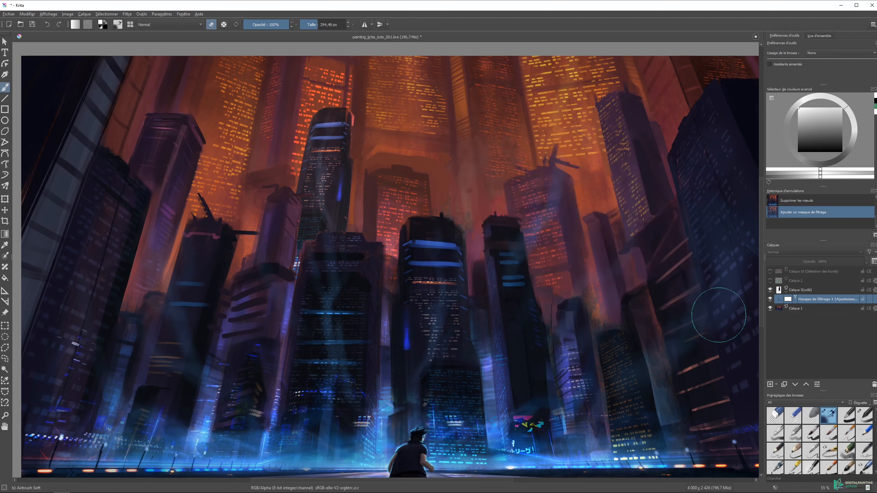
Add a transparency mask to the pasted Calque 3 alongside its filter mask, try erasing the tower's lower part on it, and undo the stroke
left_click(775, 384)
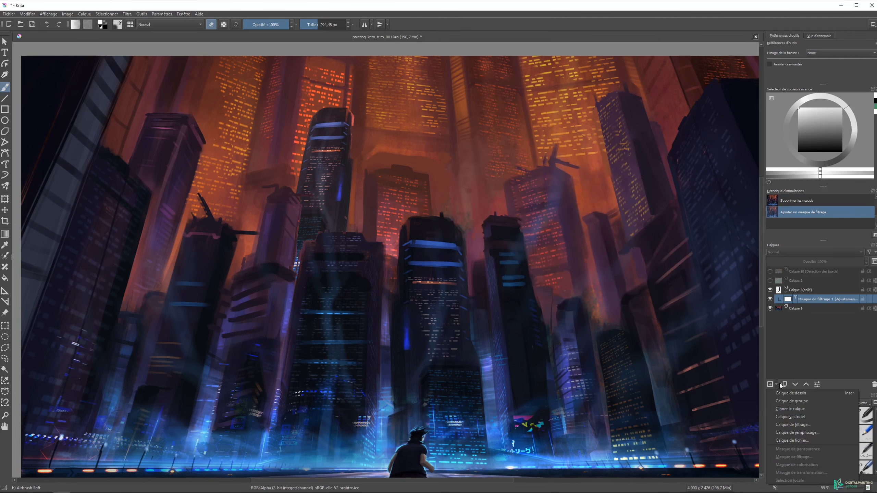
key("Escape")
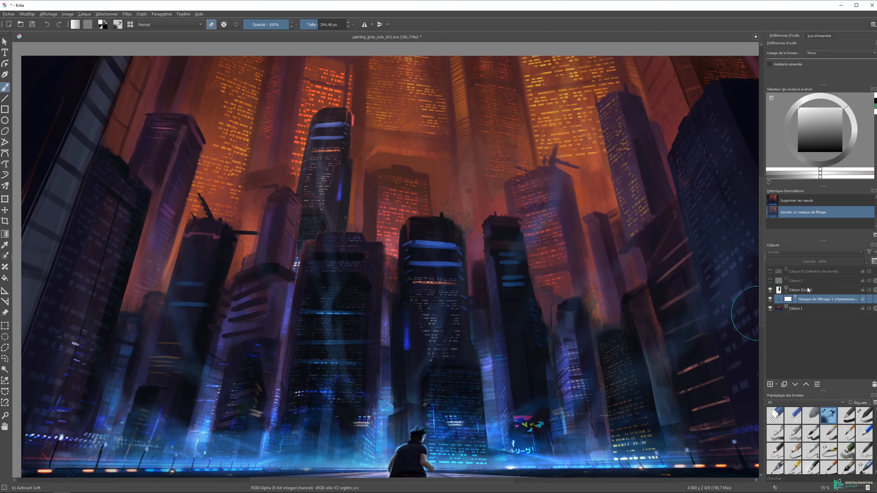
left_click(786, 289)
left_click(776, 384)
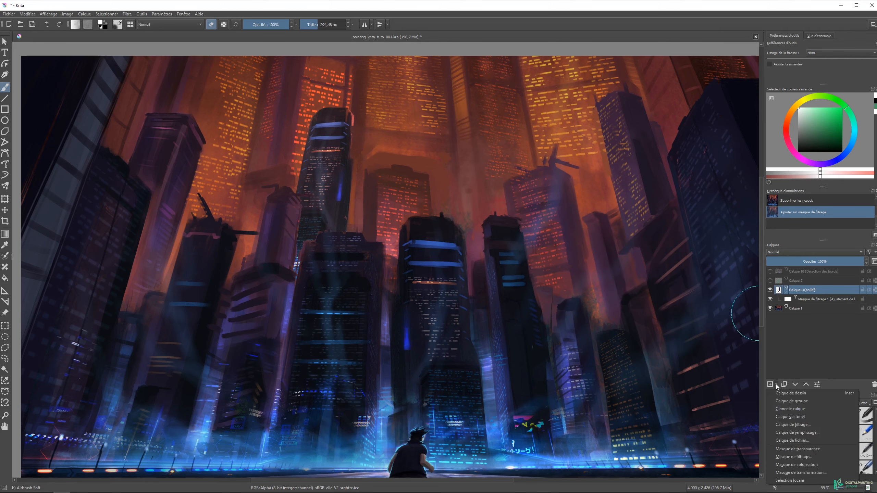
left_click(797, 449)
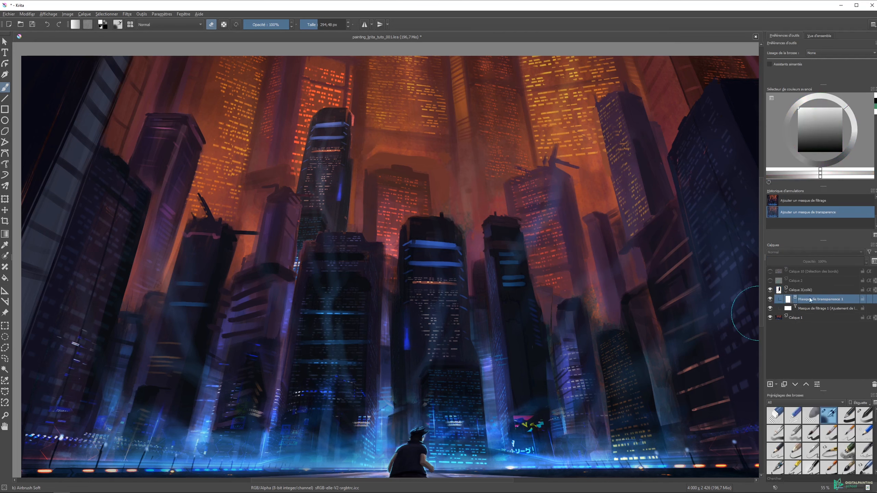
left_click_drag(396, 190, 323, 214)
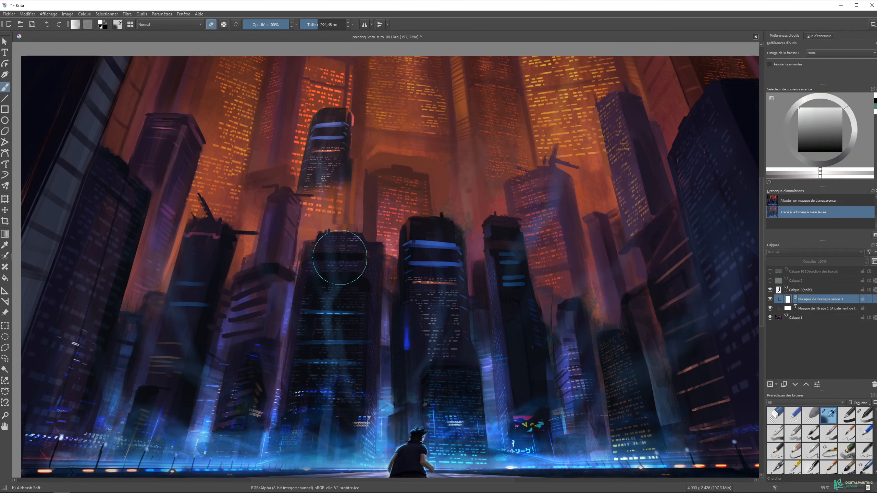
key("ctrl+z")
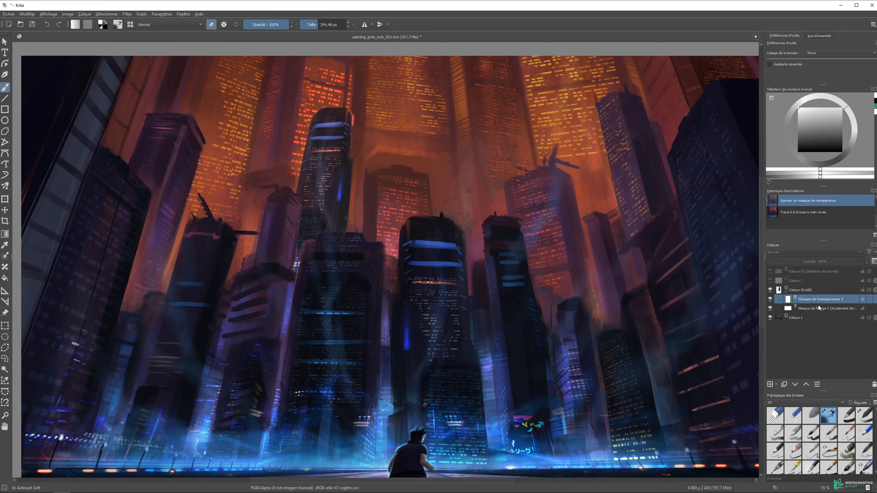
Undo the transparency mask and start a second filter mask on the pasted Calque 3, keeping its settings window clear of the tall tower
key("ctrl+z")
left_click(776, 385)
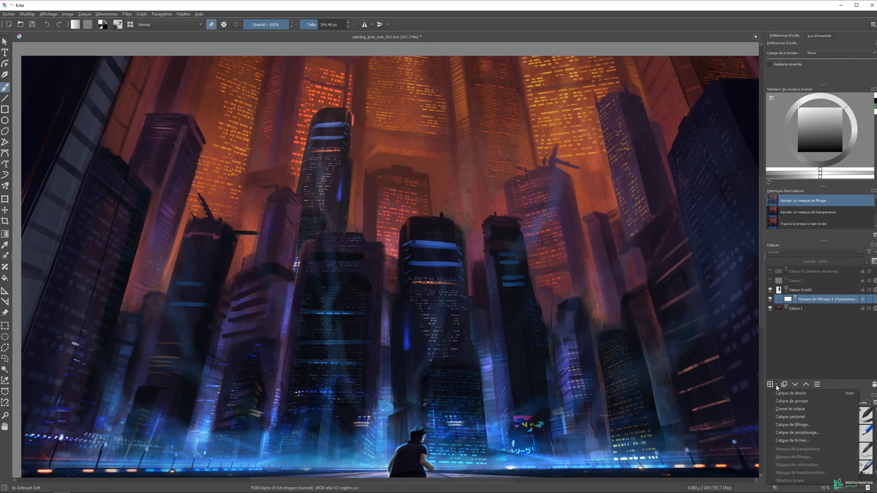
left_click(804, 293)
left_click(805, 290)
left_click(776, 384)
left_click(800, 457)
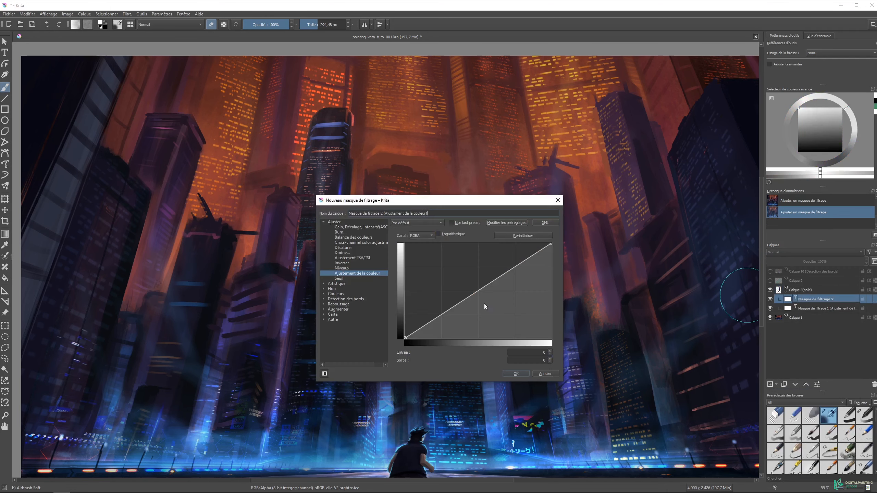
left_click_drag(425, 204, 569, 186)
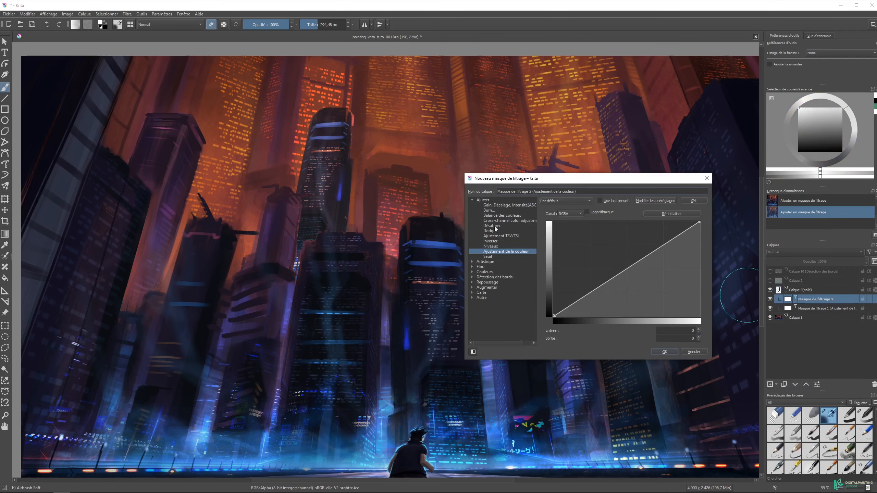
Choose the Ajustement TSV/TSL filter, set Teinte to 60, raise Saturation close to its maximum, and create the filter mask
left_click(500, 237)
left_click_drag(621, 220, 676, 234)
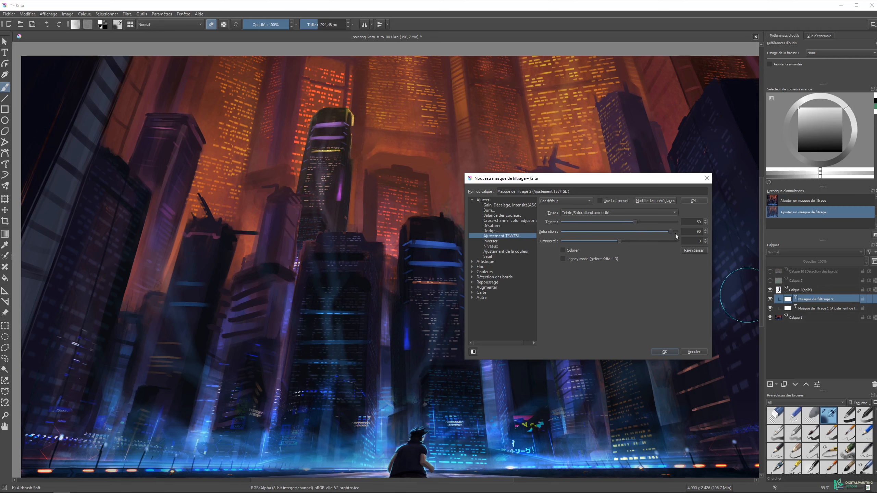
left_click(642, 221)
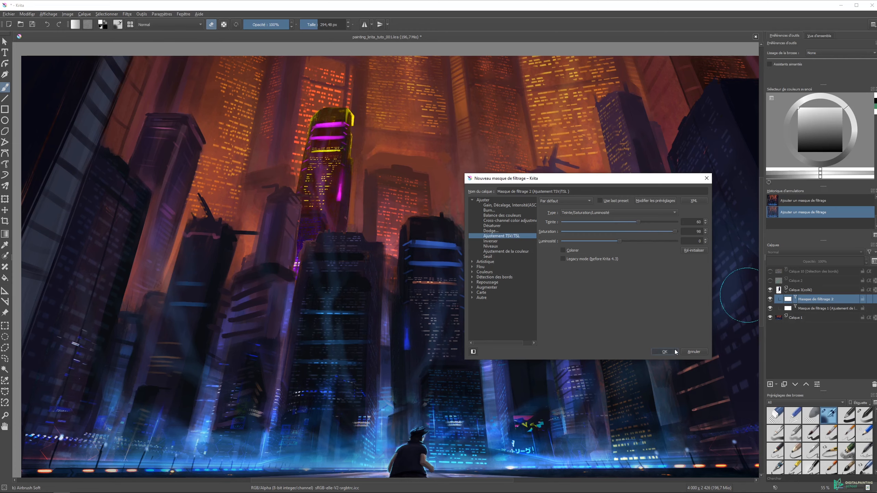
key("Return")
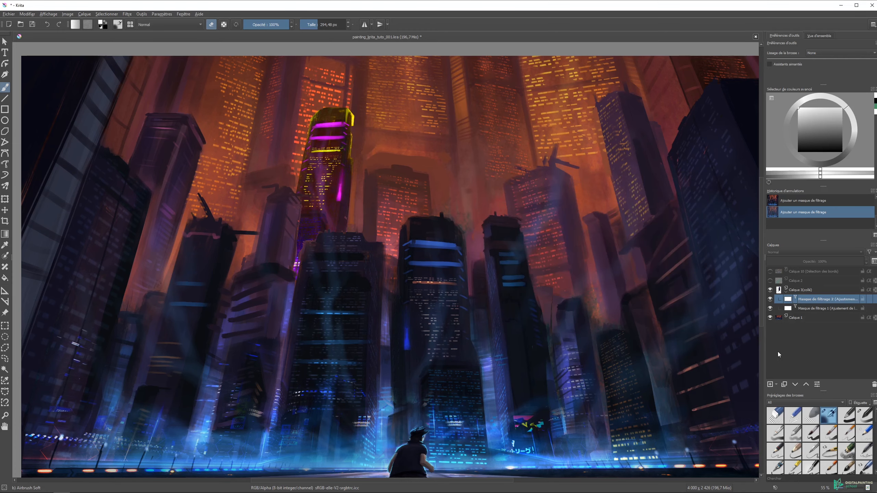
Toggle the visibility of the two filter masks to compare their separate and combined effects on the tall tower
left_click(770, 299)
left_click(770, 299)
left_click(770, 299)
left_click(770, 299)
left_click(770, 299)
left_click(770, 308)
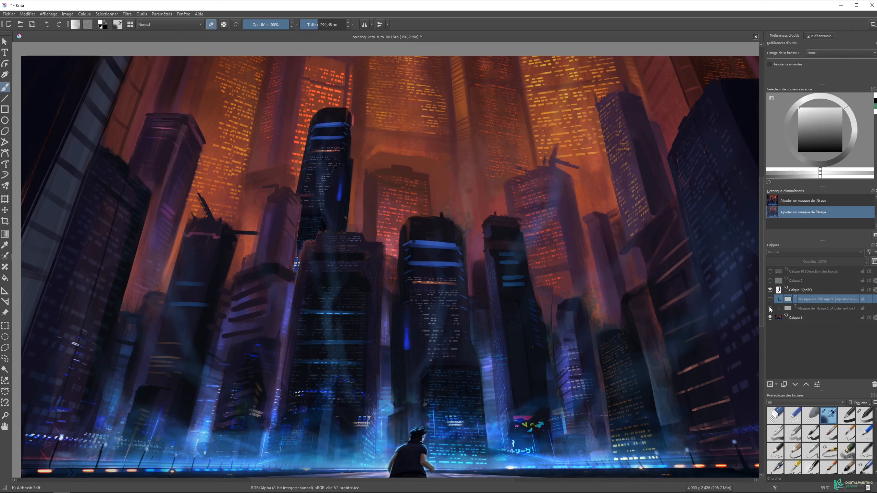
left_click(771, 299)
left_click(770, 308)
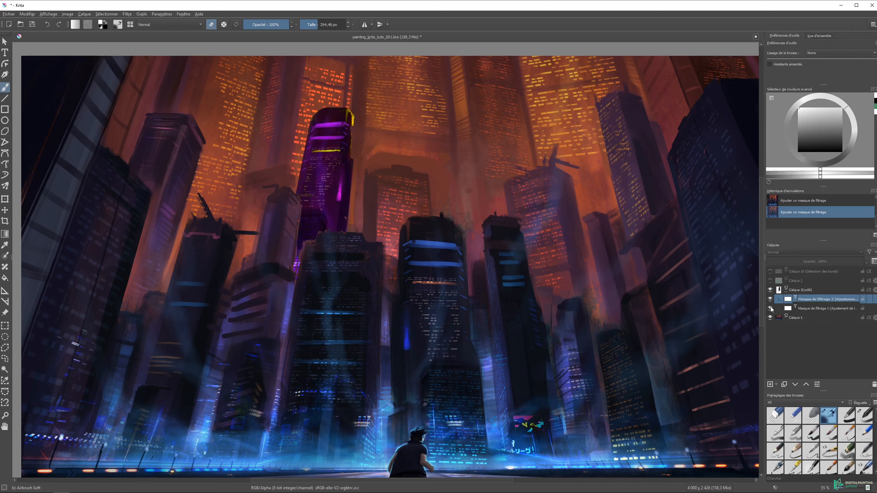
Move the TSV/TSL filter mask below the color adjustment mask and try it temporarily on Calque 2, shown only for the test
left_click_drag(808, 301, 809, 310)
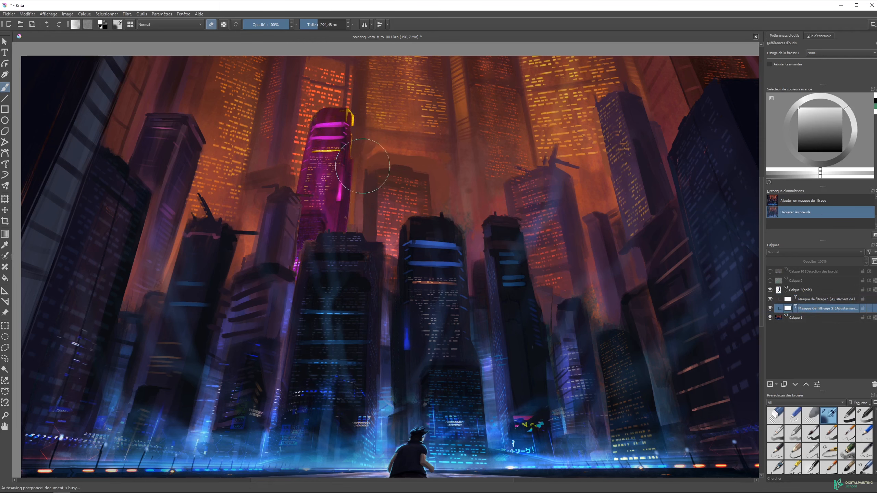
left_click_drag(817, 310, 800, 282)
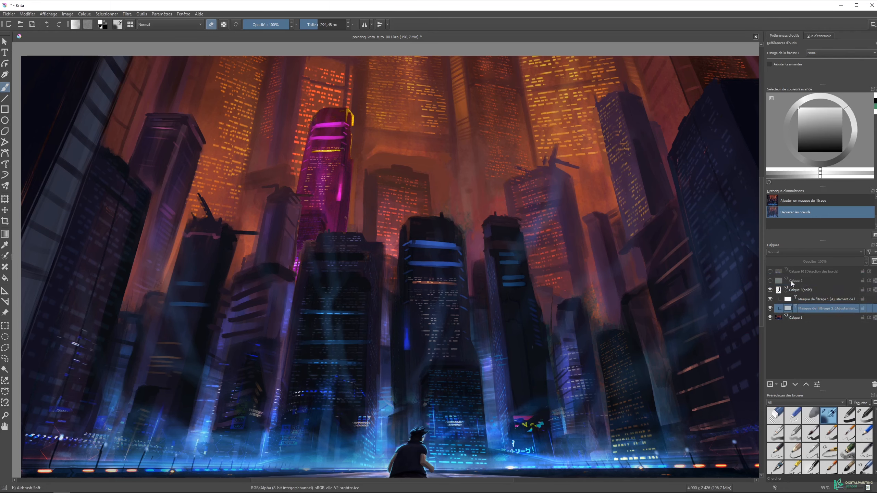
left_click(771, 281)
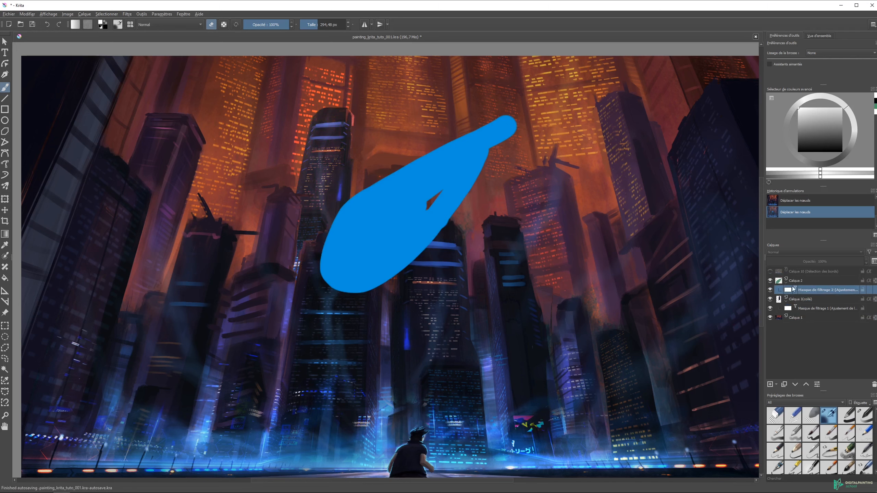
left_click(771, 290)
left_click(771, 290)
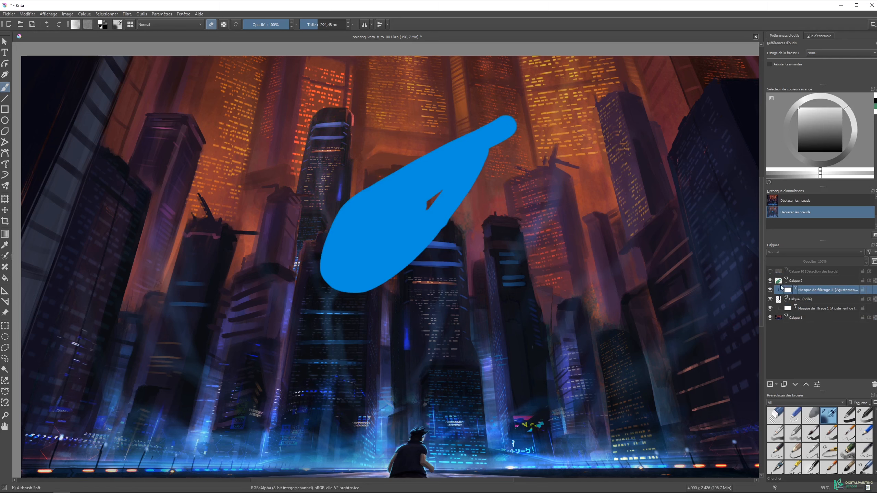
left_click_drag(804, 290, 809, 310)
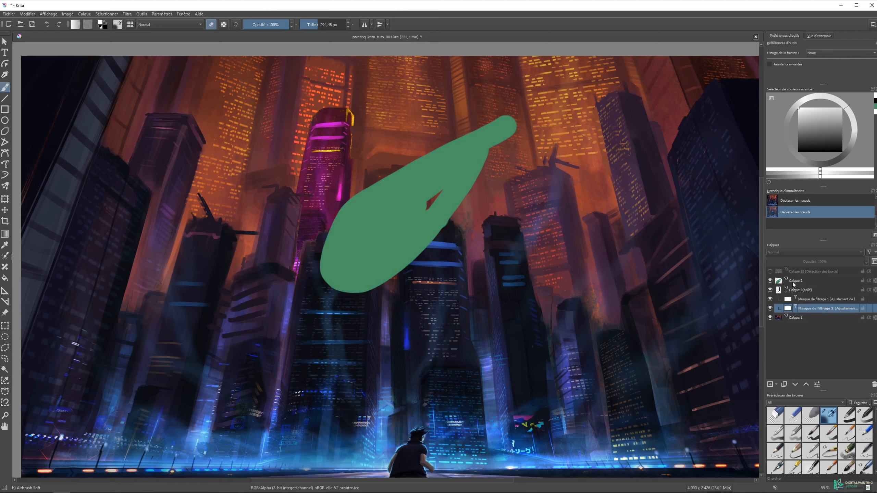
left_click(771, 281)
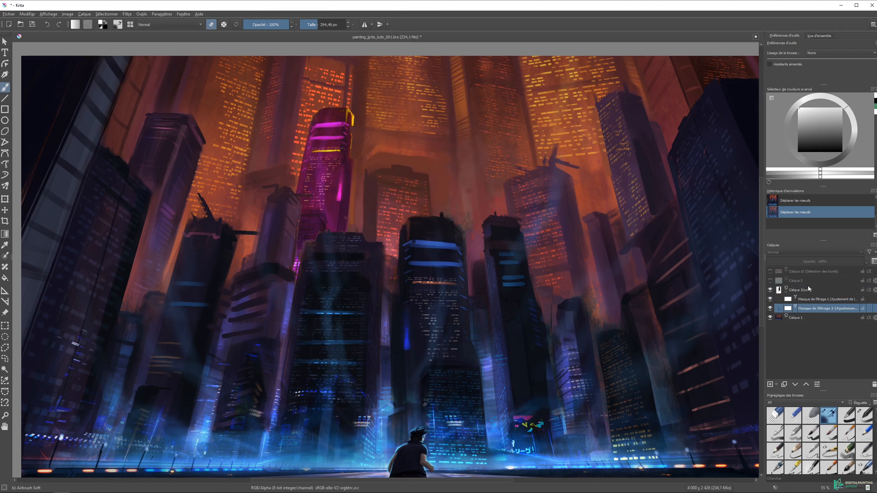
Delete the TSV/TSL filter mask and add a Masque de colorisation to the pasted Calque 3
left_click(874, 385)
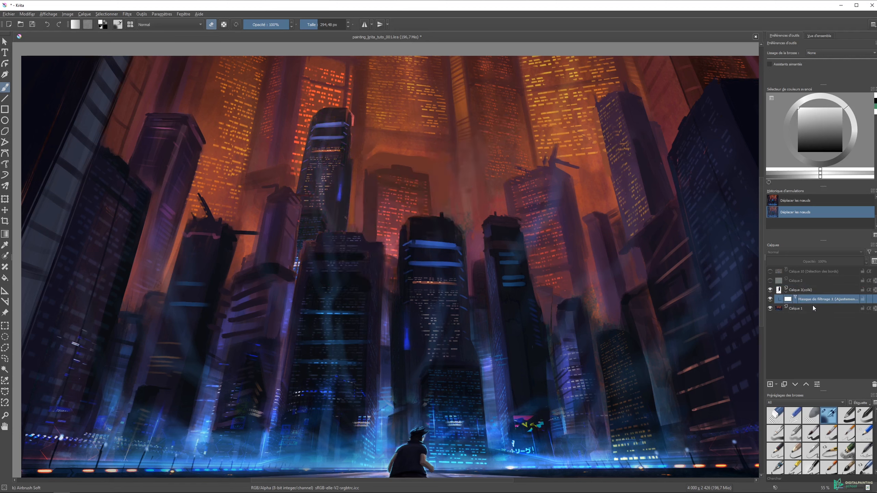
left_click(776, 384)
left_click(804, 341)
left_click(818, 290)
left_click(775, 385)
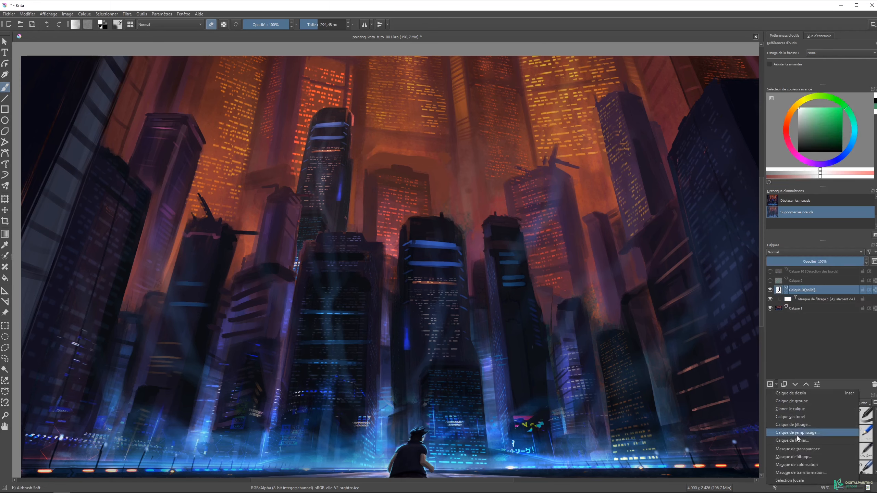
left_click(815, 465)
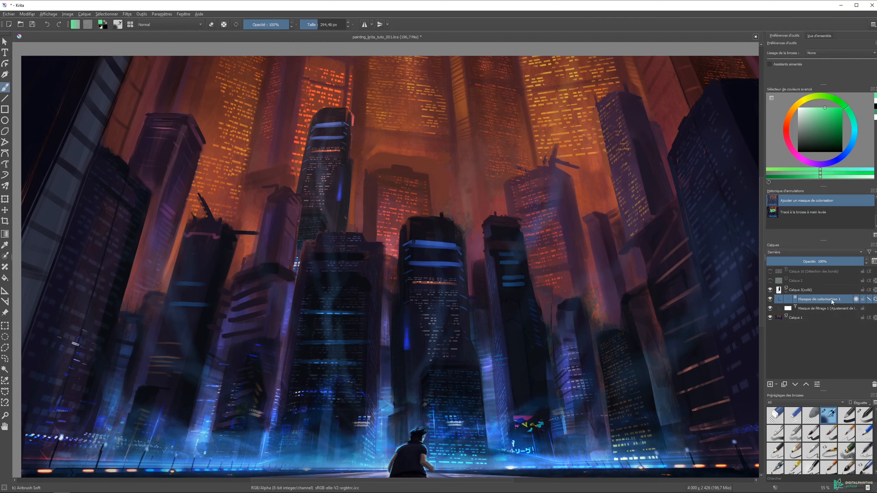
Delete the colorize mask and add a Masque de transformation to the pasted Calque 3
left_click(874, 384)
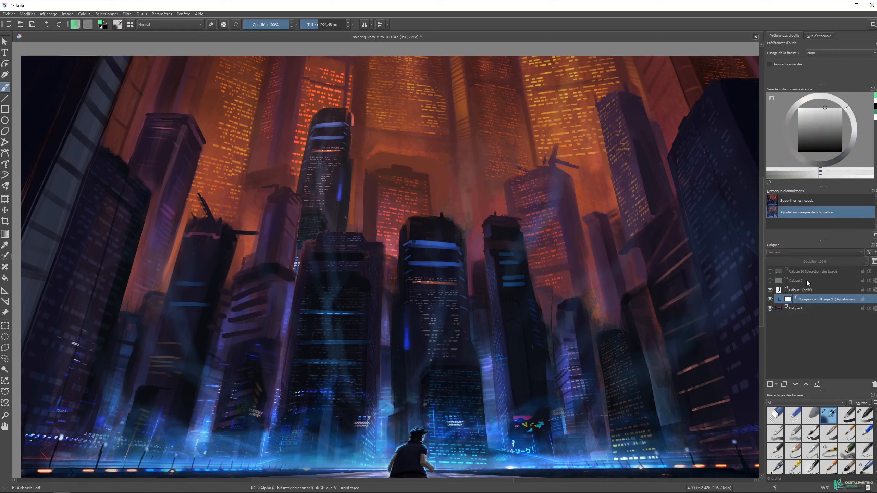
left_click(800, 290)
left_click(777, 385)
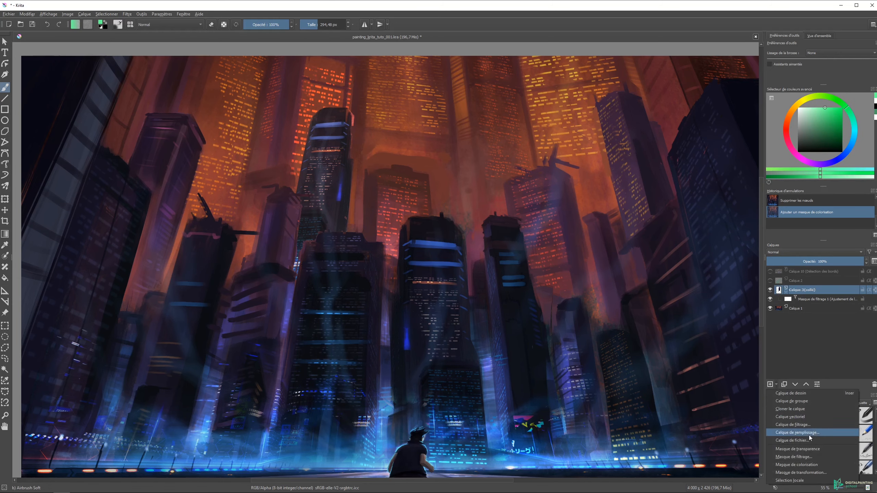
left_click(820, 472)
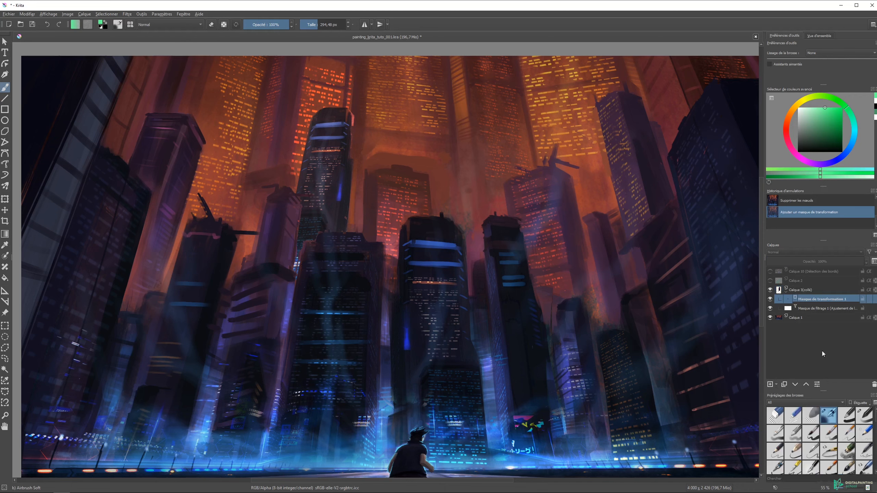
Widen and flatten the tall tower through the transformation mask, and toggle the mask's visibility to compare with the original
left_click_drag(480, 132, 510, 139)
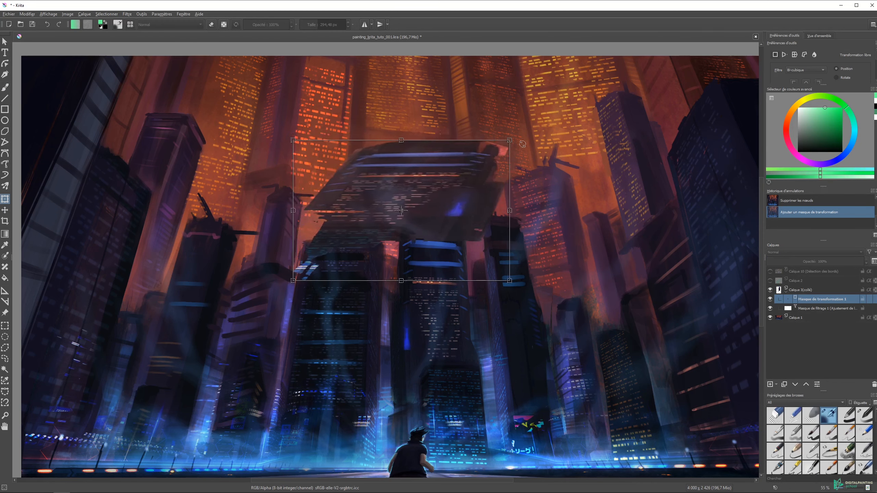
key("Return")
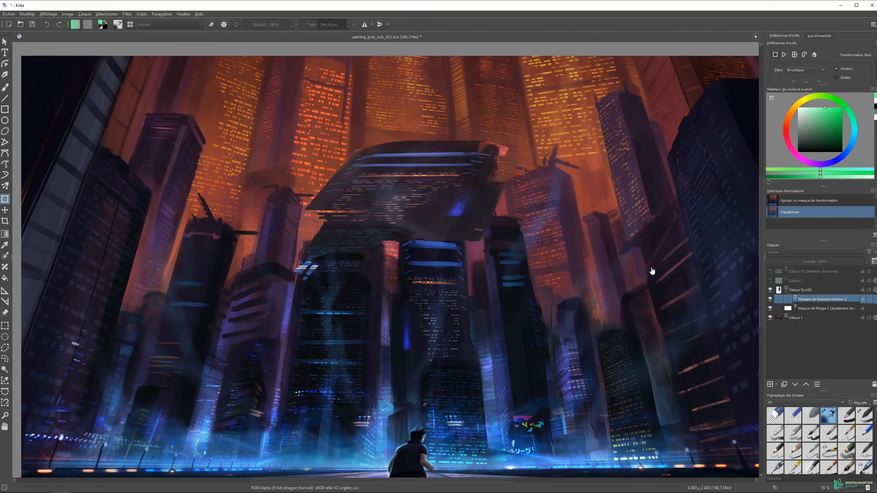
left_click(770, 299)
left_click(770, 299)
left_click(770, 299)
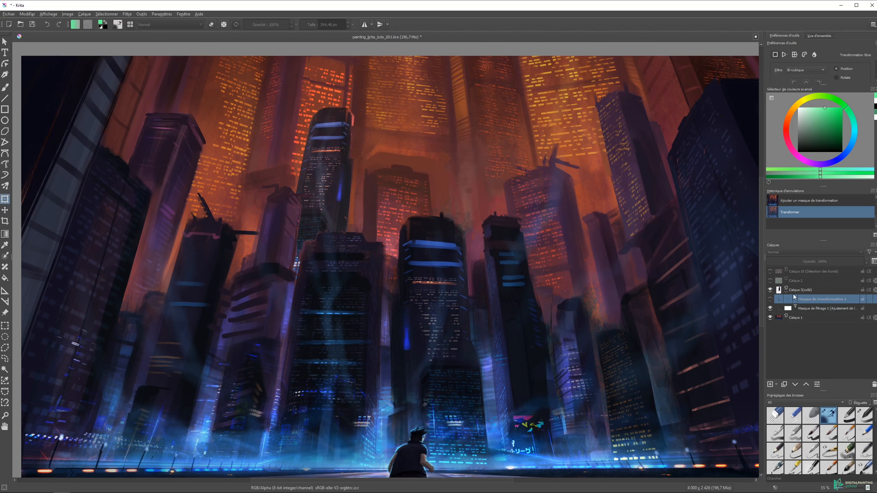
left_click(771, 300)
left_click(770, 300)
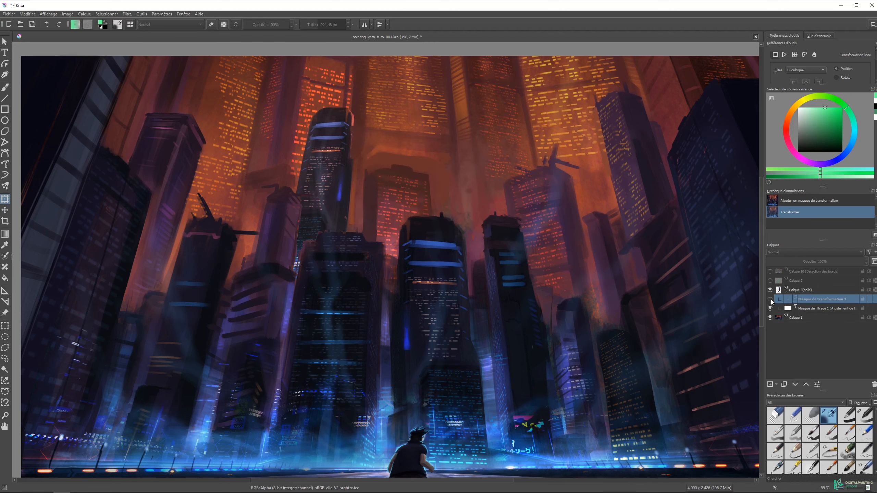
Re-edit the transformation mask by shearing the tower's right side upward, return to the brush, and toggle the mask to compare
left_click(792, 291)
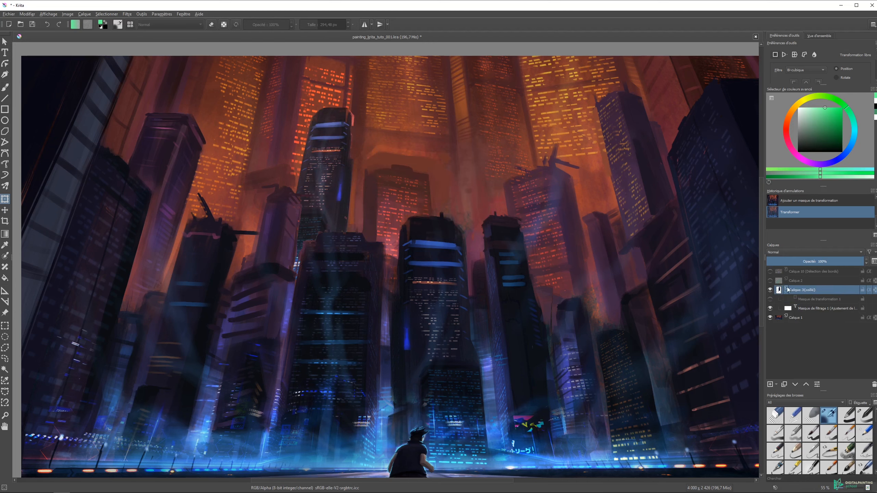
left_click(771, 299)
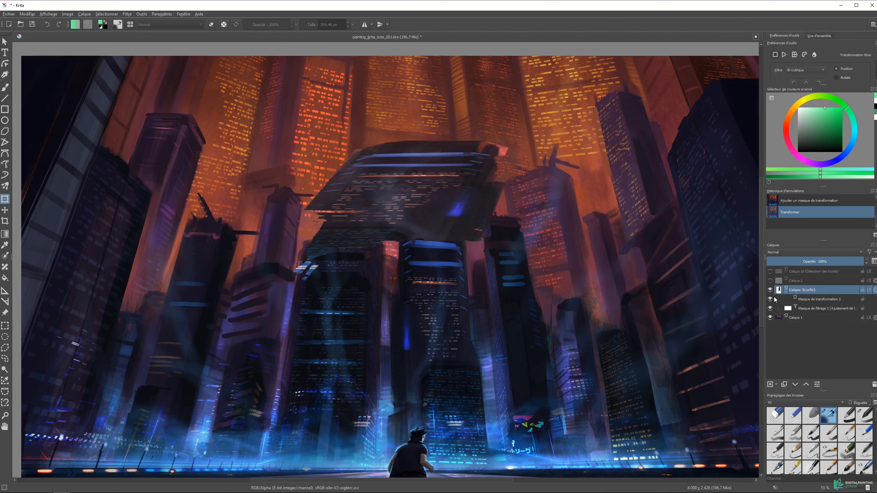
left_click(799, 300)
right_click(800, 300)
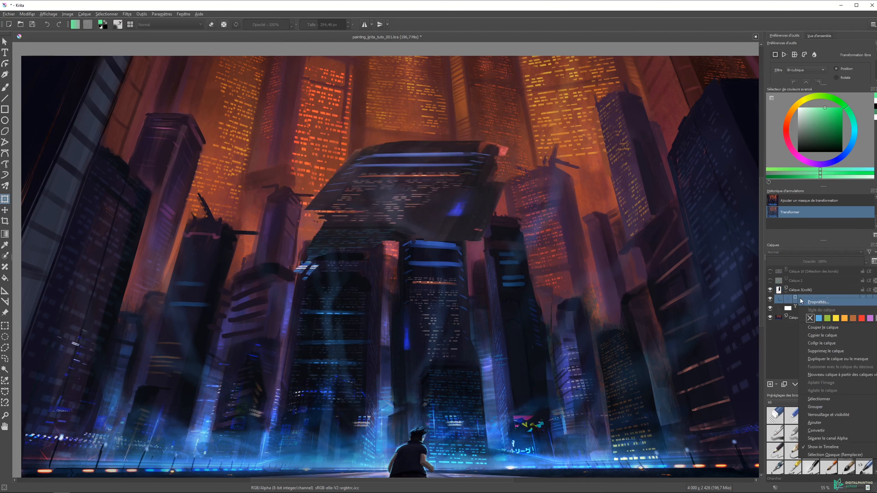
left_click(803, 300)
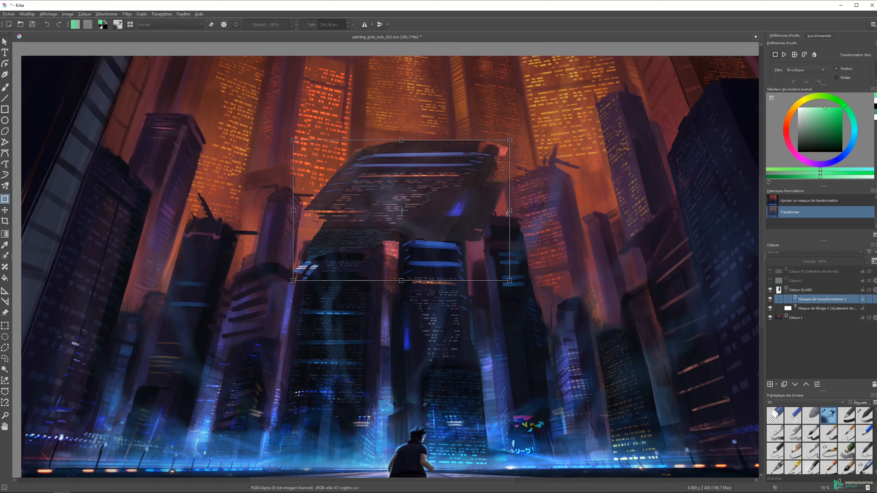
left_click_drag(511, 206, 511, 168)
key("Return")
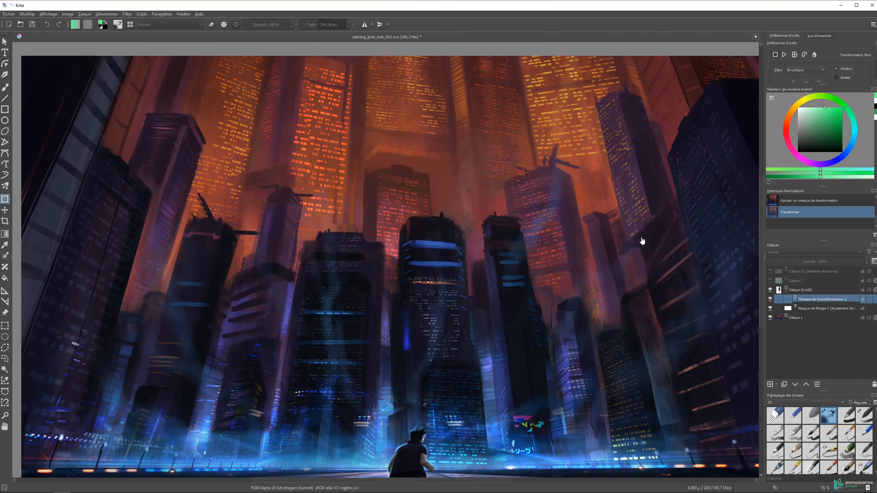
key("b")
left_click(770, 300)
left_click(769, 299)
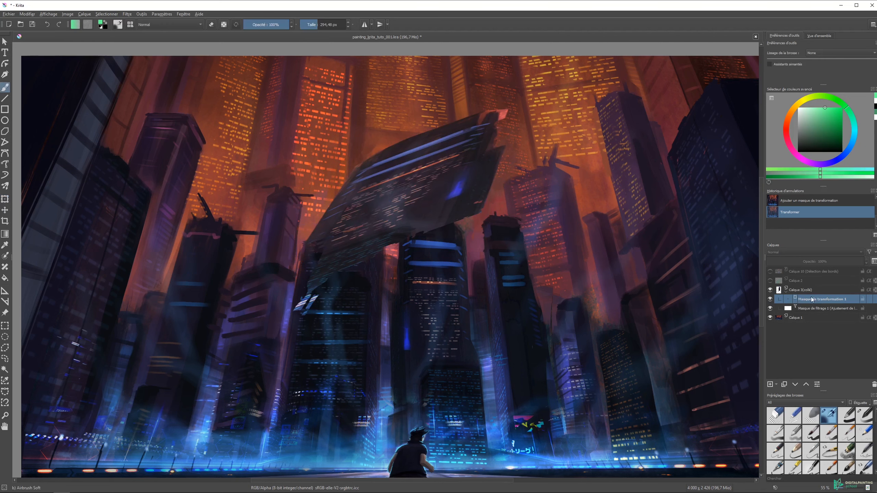
Delete the transformation mask and add a Sélection locale mask to the pasted Calque 3
left_click(874, 384)
left_click(796, 291)
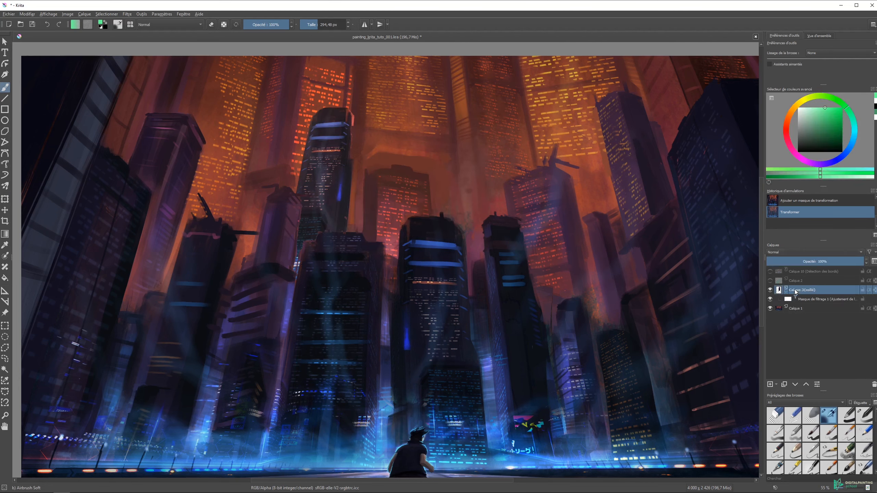
left_click(777, 386)
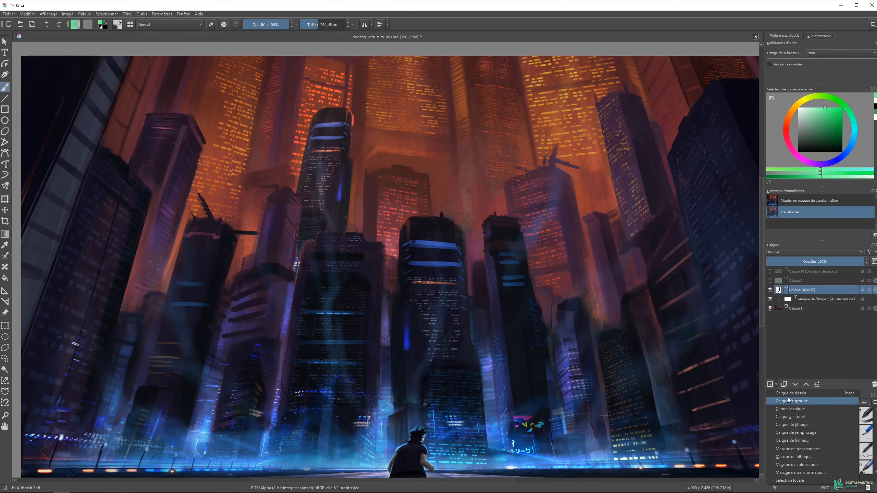
left_click(808, 480)
left_click(807, 299)
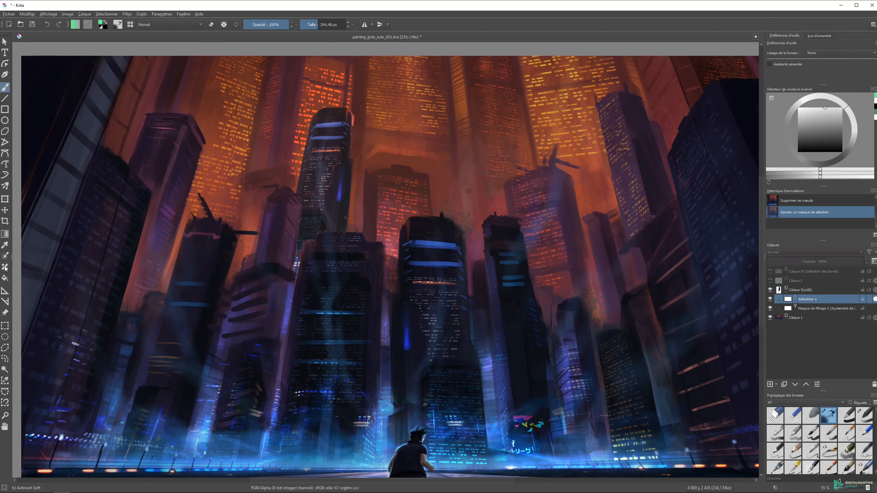
Outline a freehand area around the antenna tower in the Sélection 1 mask and load the mask with Sélection Opaque (Remplacer)
left_click(5, 358)
mouse_move(415, 220)
left_mouse_down()
mouse_move(524, 158)
mouse_move(554, 252)
mouse_move(485, 217)
left_mouse_up()
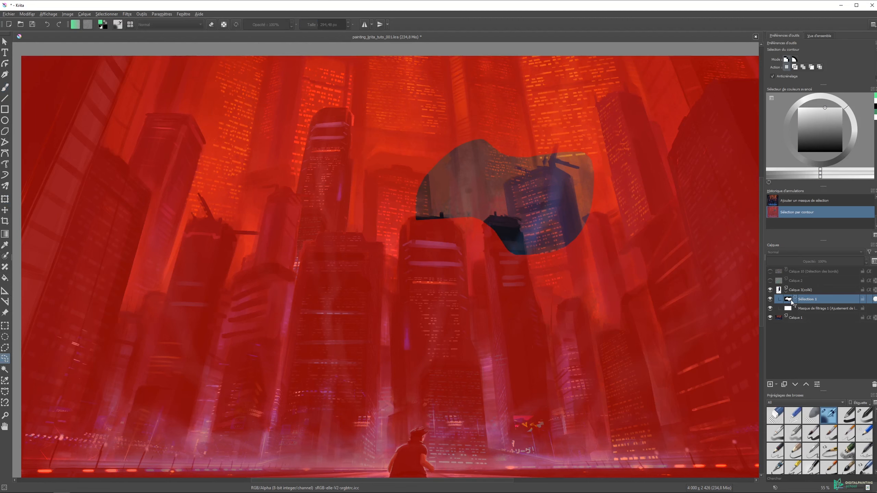
right_click(790, 299)
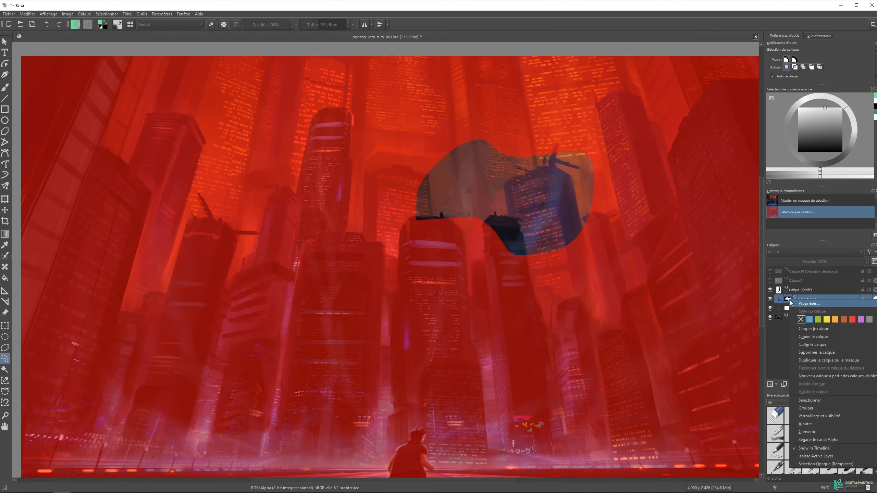
left_click(825, 464)
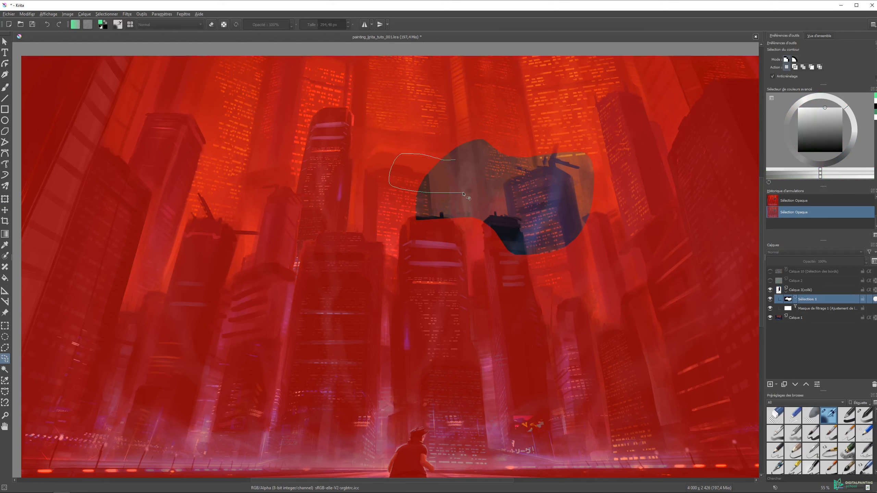
Reshape the Sélection 1 mask with rectangular selections, subtracting a small central area and adding a larger one across the orange sky
left_click(5, 326)
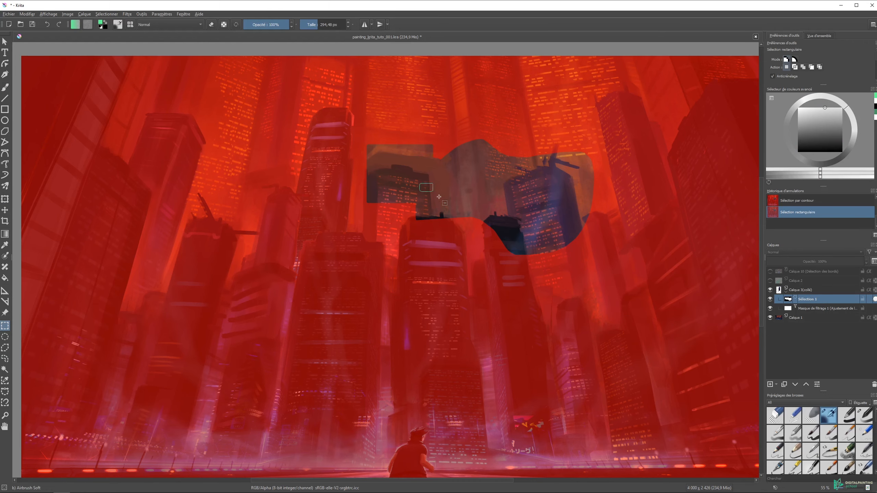
left_click_drag(439, 197, 476, 220)
left_click_drag(446, 102, 566, 206)
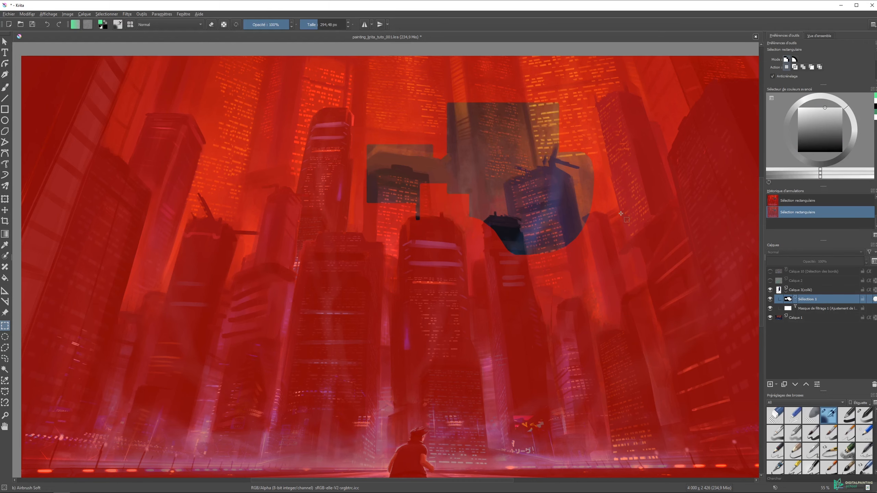
Paint soft light-green strokes on Calque 3(collé) across the local selection area
left_click(801, 291)
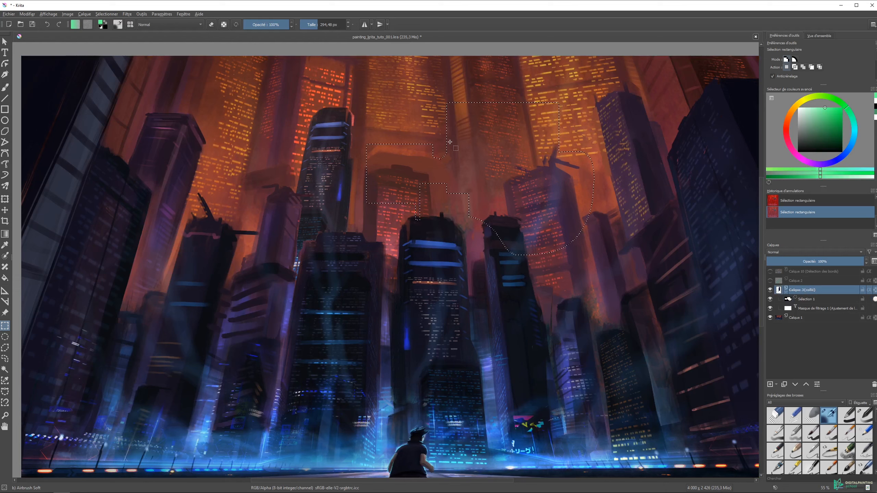
key("b")
mouse_move(431, 127)
left_mouse_down()
mouse_move(549, 121)
mouse_move(431, 162)
mouse_move(515, 145)
left_mouse_up()
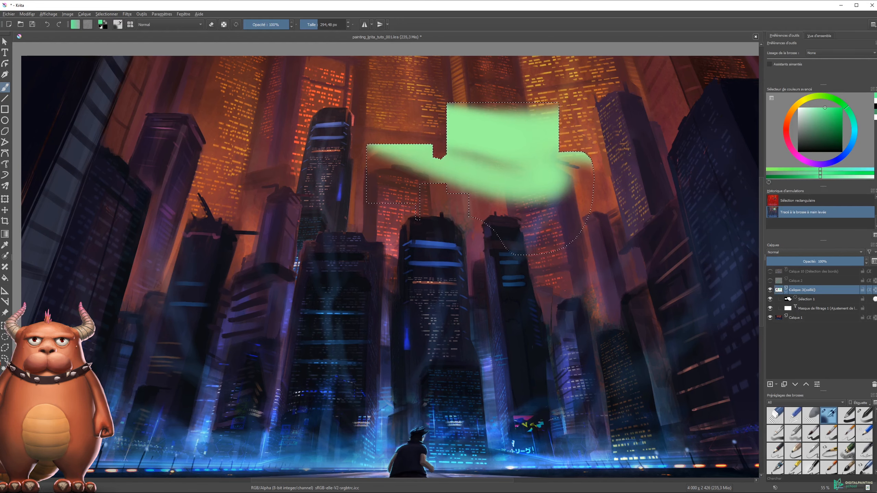
Clear the active selection and reload it from the Sélection 1 mask, switching between Calque 3(collé) and the mask
key("ctrl+shift+a")
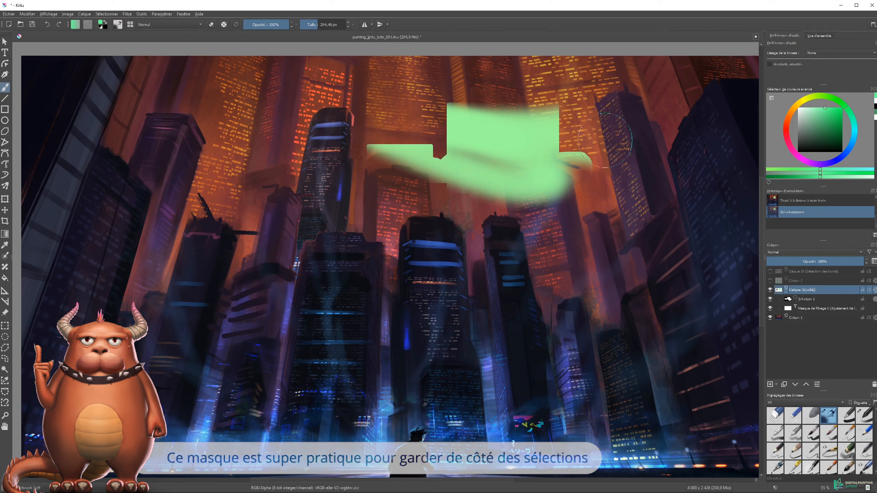
left_click(789, 300)
left_click(788, 300, "ctrl")
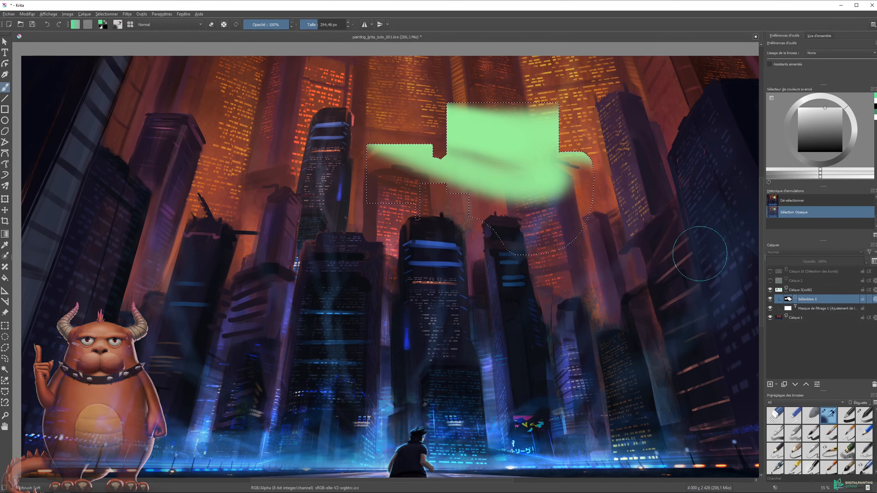
left_click(806, 292)
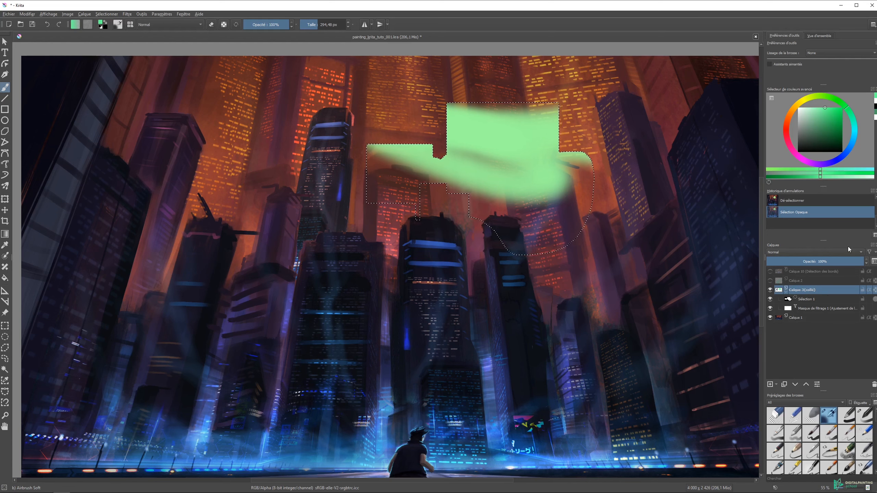
left_click(790, 302)
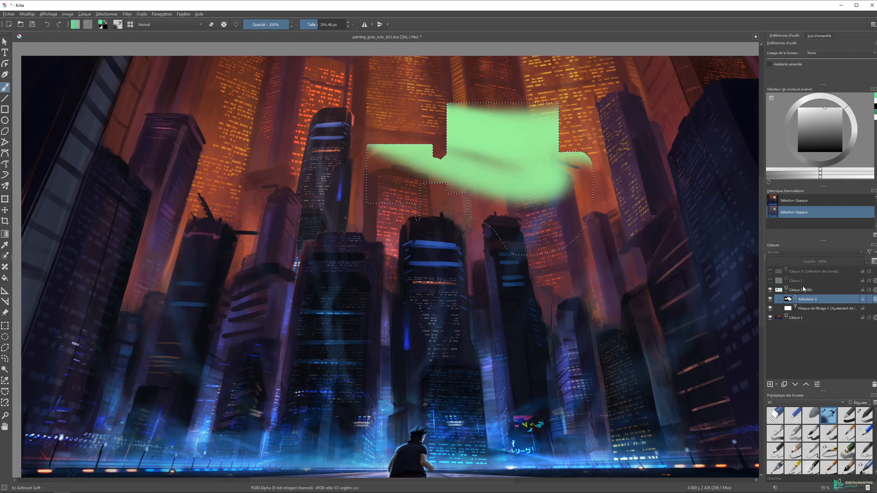
Undo the green paint and selection changes, and delete the Sélection 1 mask from Calque 3(collé)
key("ctrl+z")
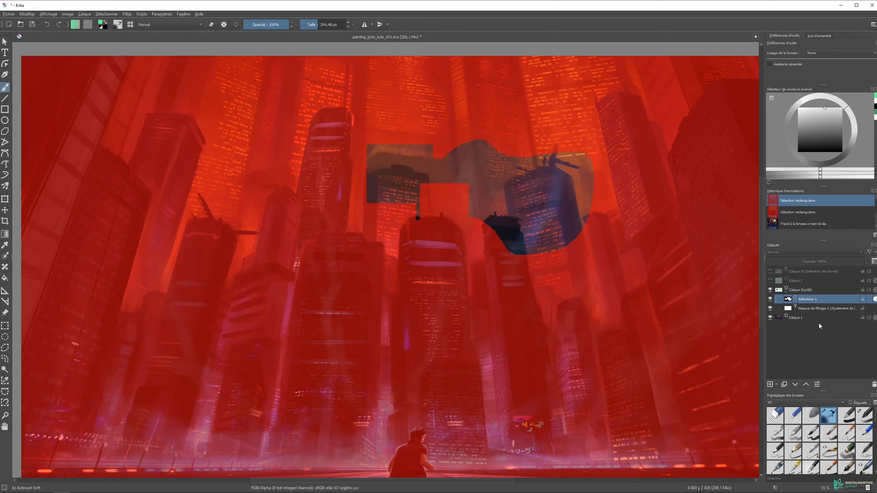
left_click(872, 384)
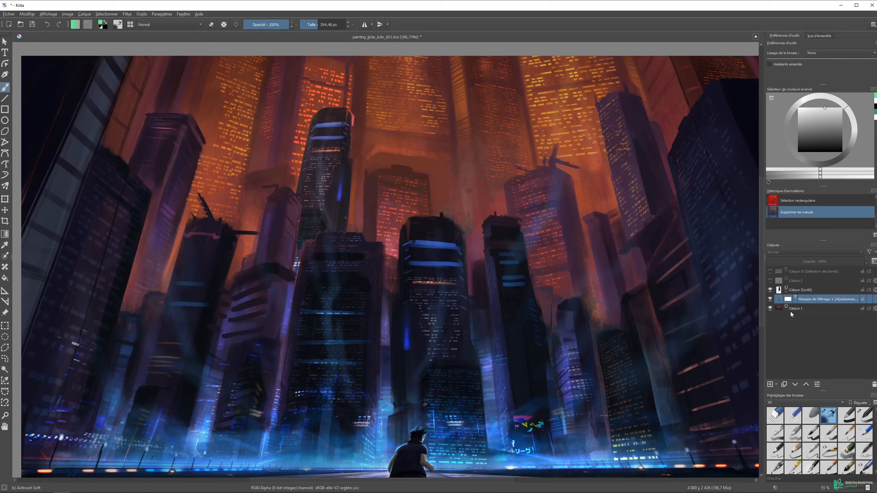
left_click(777, 385)
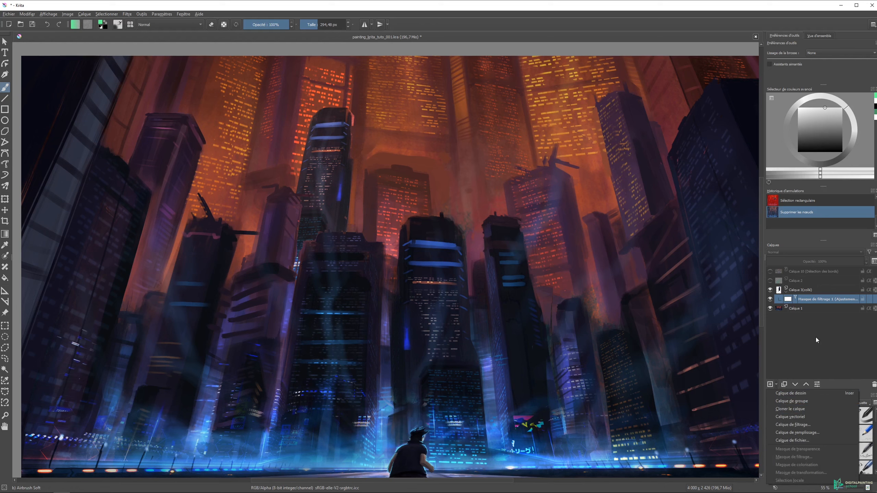
left_click(799, 321)
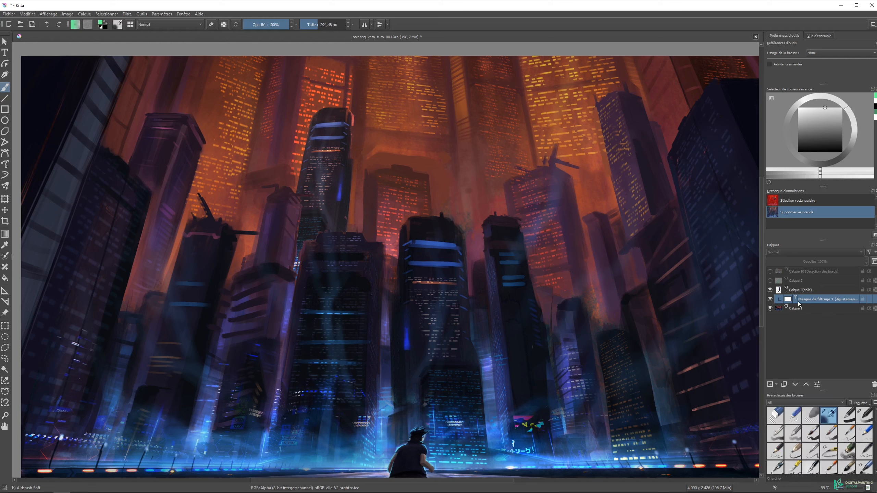
Show the green-painted Calque 2 and make it the active layer
left_click(770, 282)
left_click(783, 281)
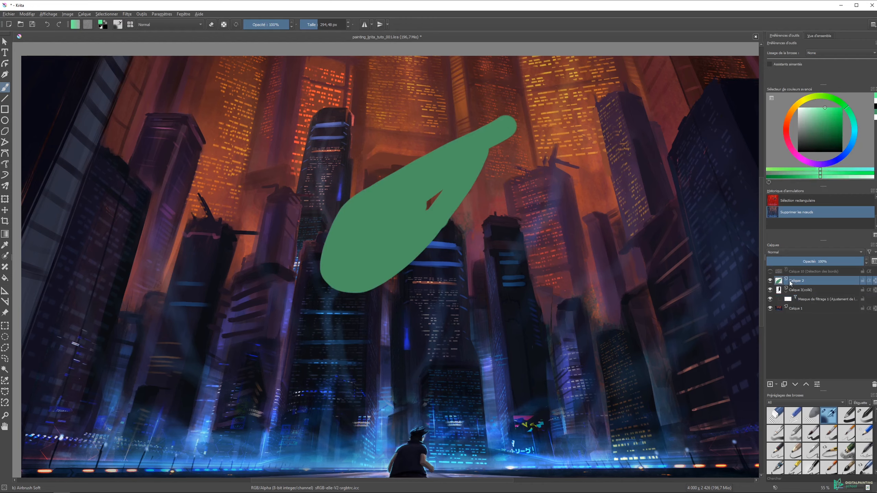
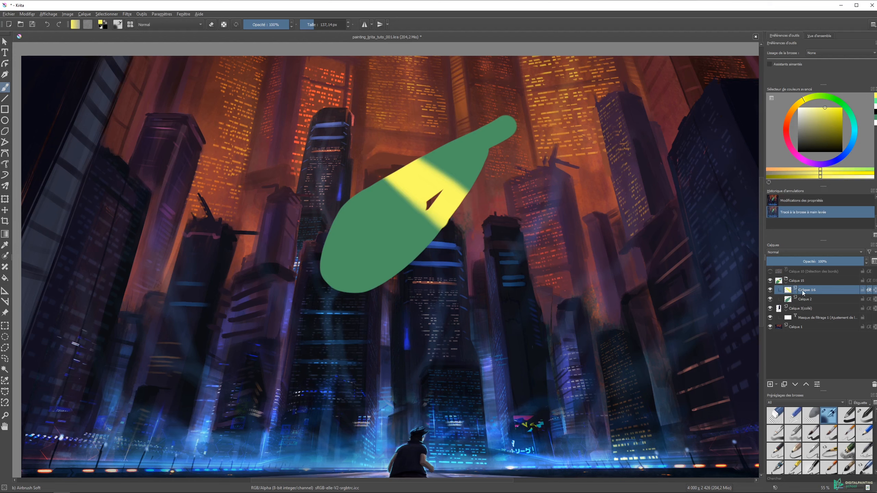
Move the yellow Calque 16 out of its group, widen its diagonal stroke, and move the layer back into the group above Calque 2
left_click_drag(807, 284, 807, 280)
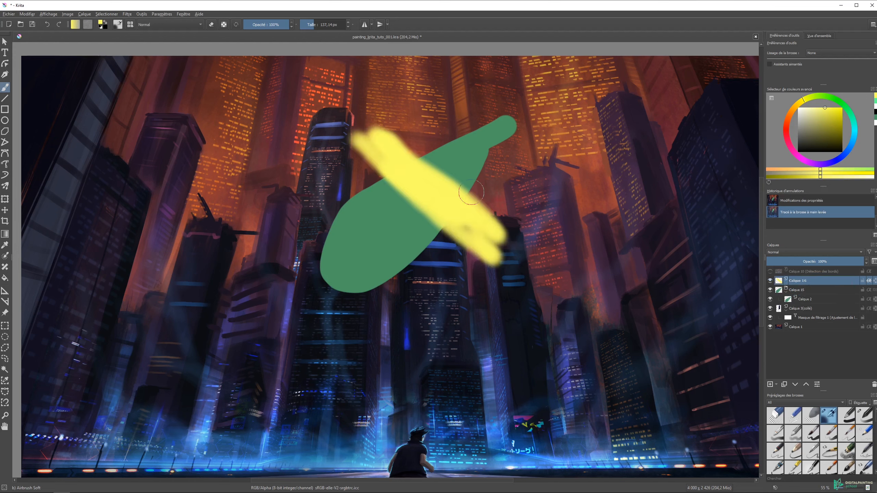
mouse_move(365, 142)
left_mouse_down()
mouse_move(470, 185)
mouse_move(443, 185)
mouse_move(419, 157)
mouse_move(519, 224)
mouse_move(466, 218)
left_mouse_up()
left_click_drag(804, 280, 809, 296)
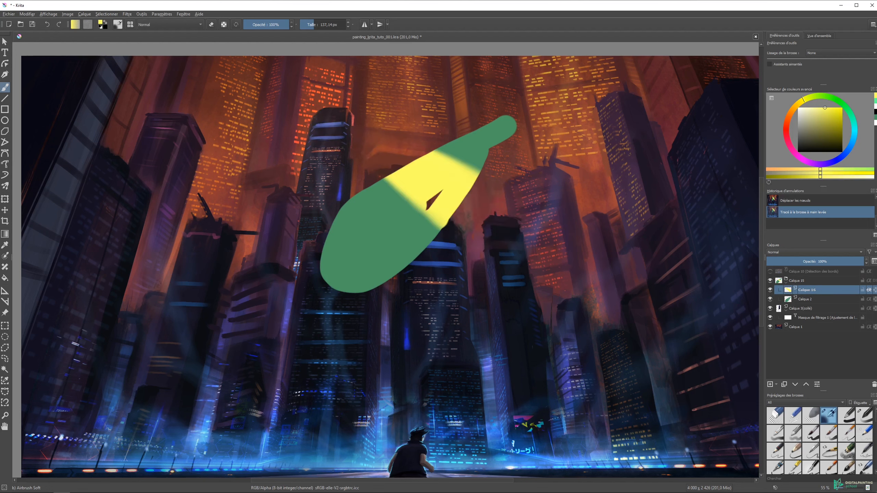
Add a layer above Calque 2 and paint large coral-red strokes around the green shape with an enlarged Basic-2 Opacity brush
left_click(811, 299)
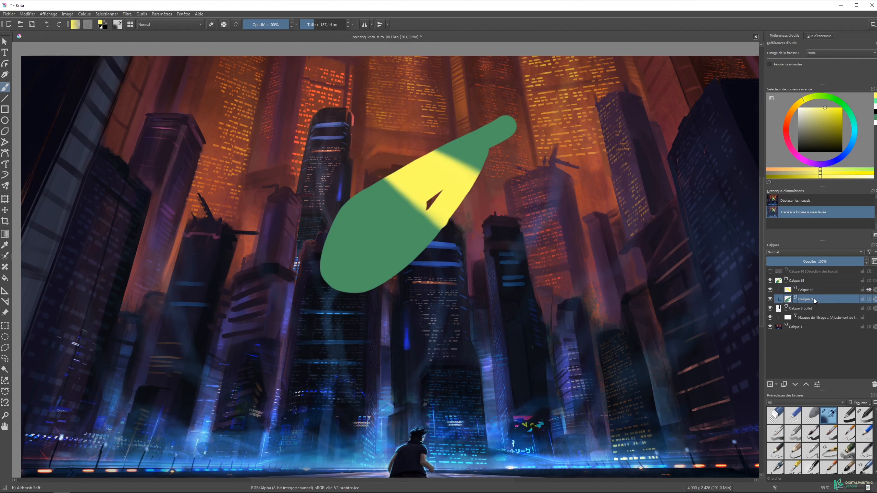
left_click(770, 384)
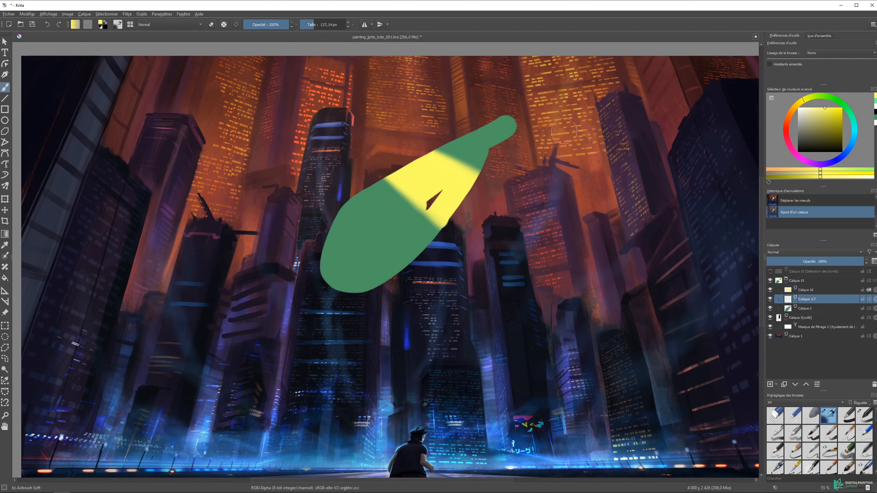
left_click(862, 415)
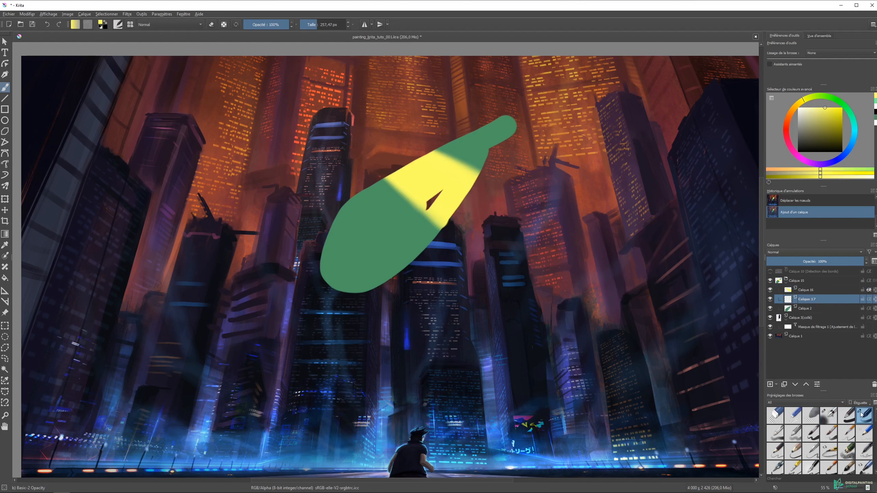
left_click(785, 131)
left_click_drag(540, 147, 560, 147, "shift")
mouse_move(498, 155)
left_mouse_down()
mouse_move(446, 192)
mouse_move(484, 212)
mouse_move(397, 311)
mouse_move(303, 304)
mouse_move(328, 321)
left_mouse_up()
mouse_move(572, 187)
left_mouse_down()
mouse_move(569, 162)
mouse_move(556, 180)
mouse_move(553, 238)
left_mouse_up()
left_click_drag(552, 101, 508, 108)
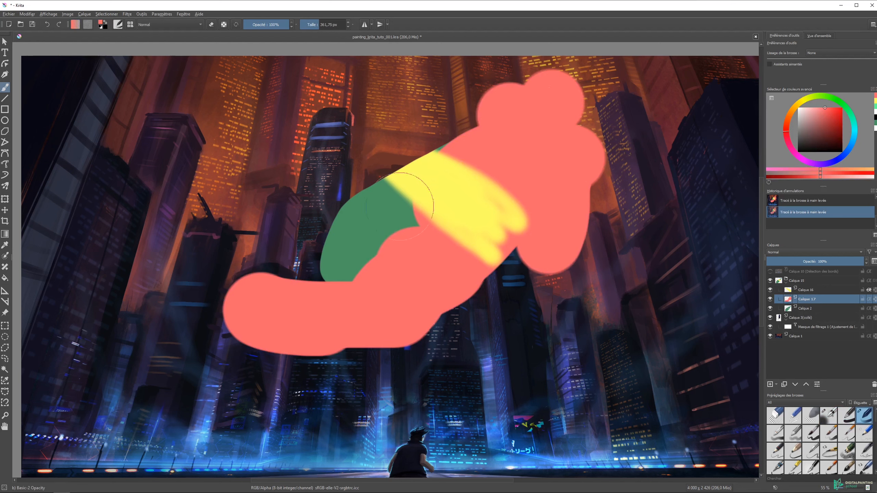
Examine how the yellow Calque 16 is clipped by the layers beneath it in the Calque 15 group
left_click(811, 289)
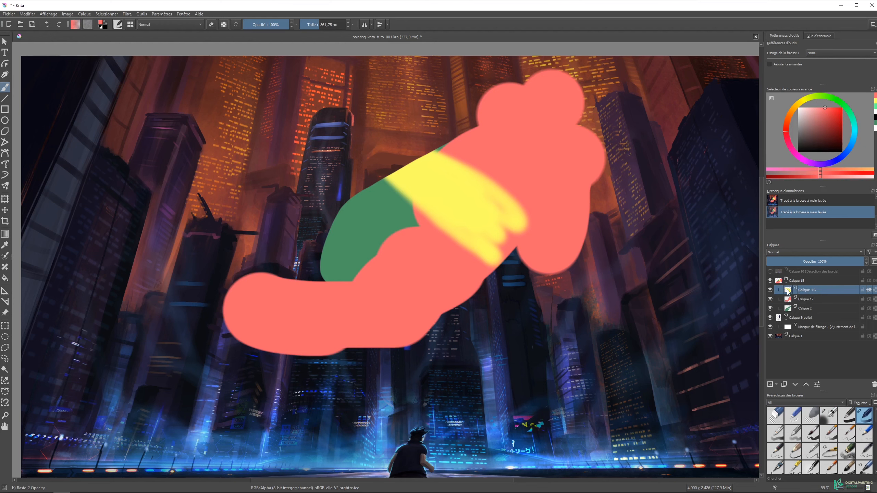
mouse_move(787, 292)
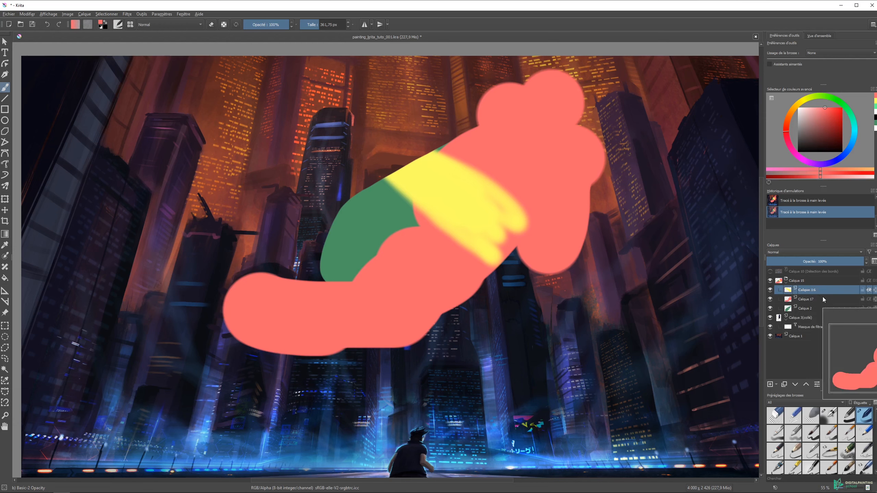
mouse_move(835, 292)
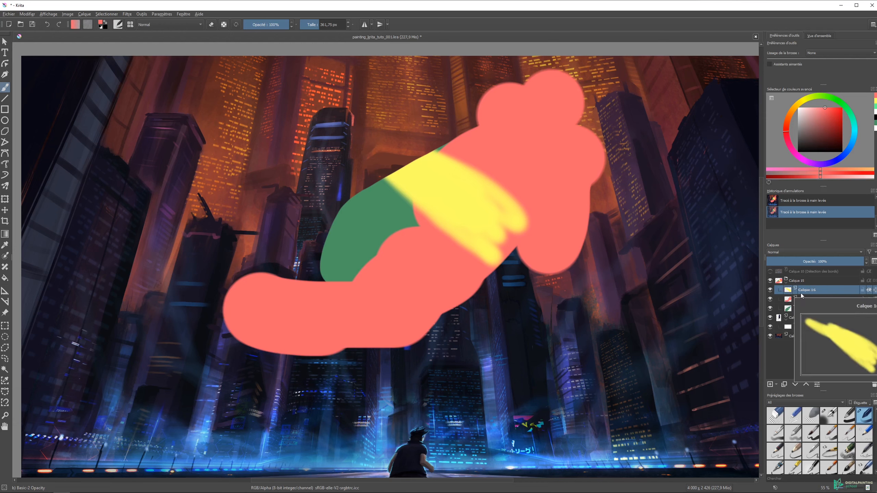
left_click(792, 281)
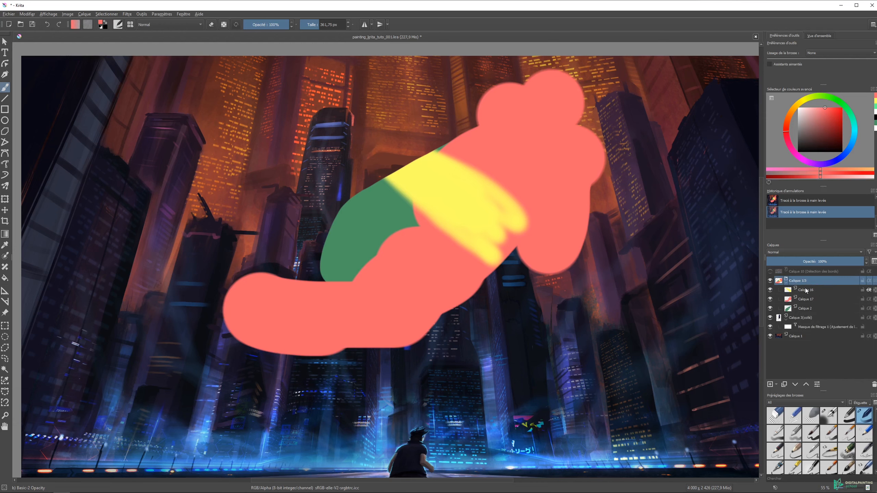
left_click(805, 291)
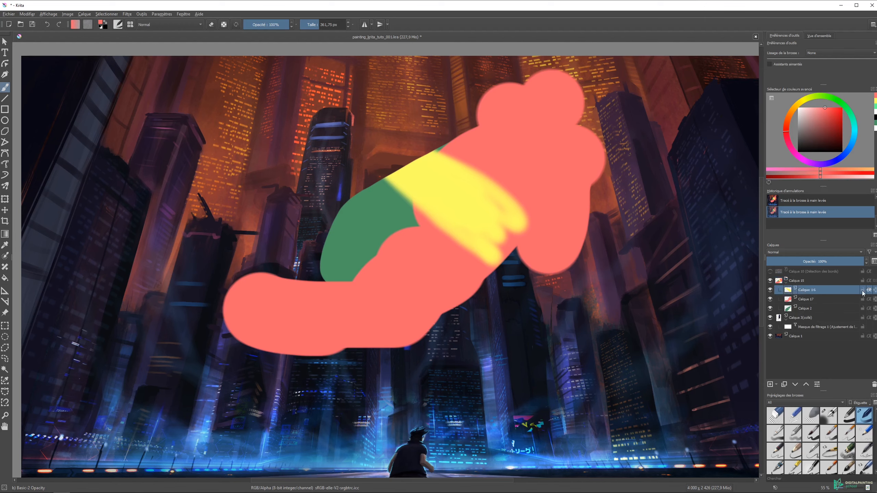
Delete the Calque 15 group with its layers and place Calque 3(collé) in a new quick group
left_click(846, 281)
left_click(873, 384)
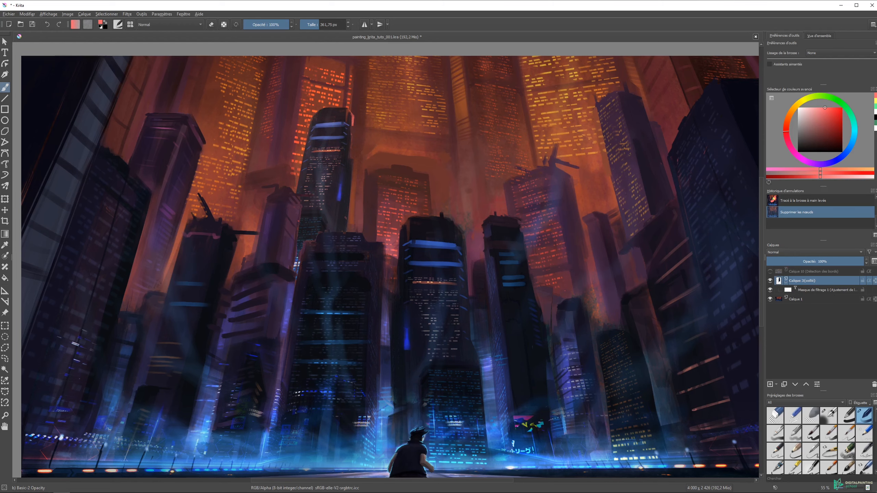
key("ctrl+g")
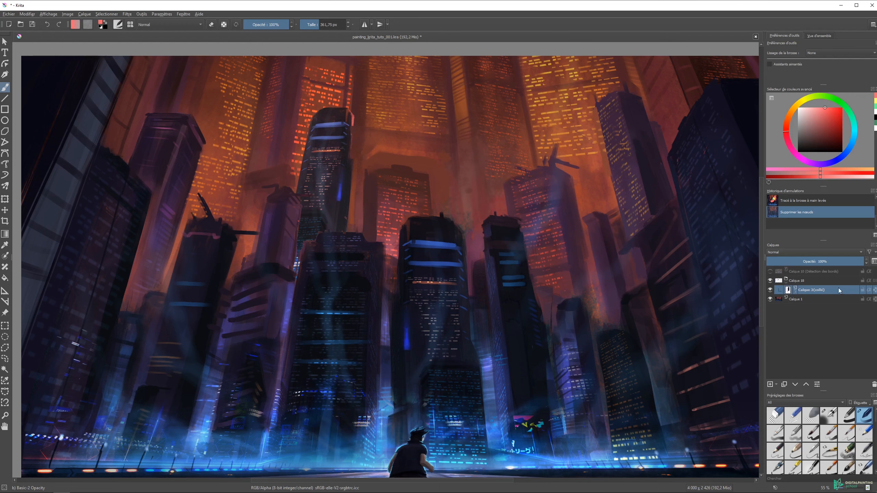
Collapse the filter mask under Calque 3(collé) and add a paint layer above it in the group with alpha inheritance enabled
left_click(795, 293)
left_click(796, 293)
left_click(796, 293)
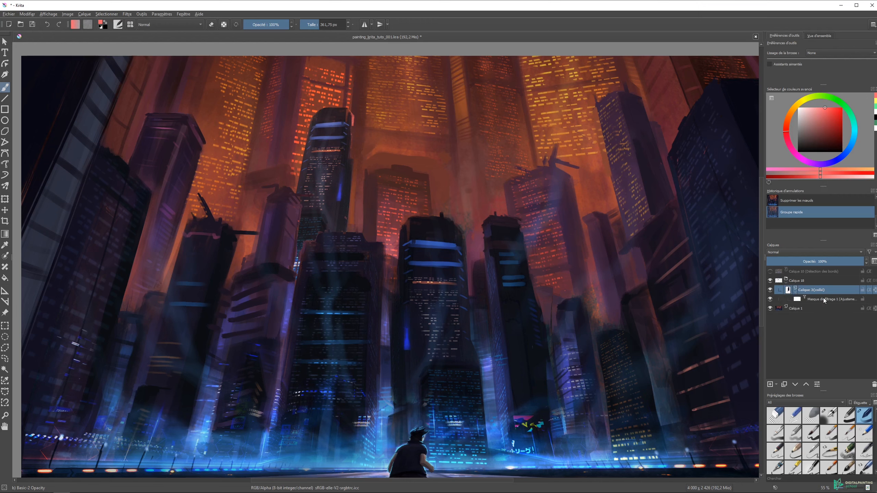
left_click(795, 293)
left_click(796, 294)
left_click(796, 293)
left_click(796, 292)
left_click(796, 293)
left_click(774, 384)
left_click(869, 289)
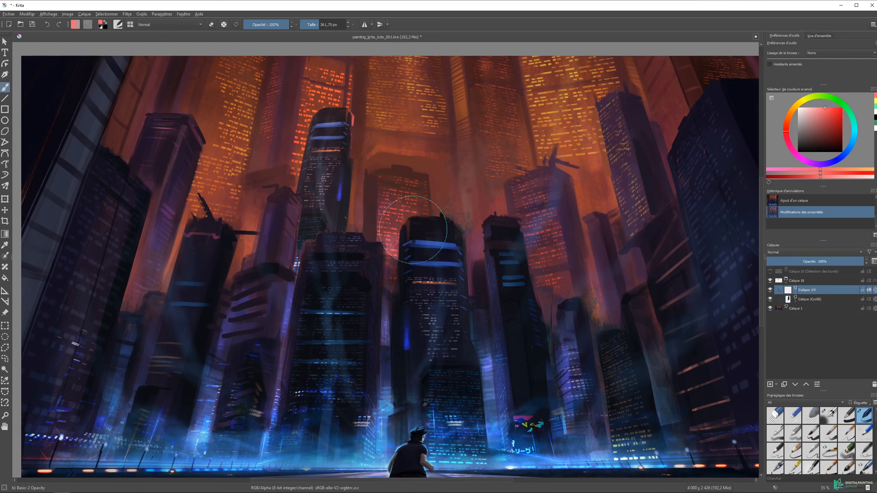
Paint a soft red glow over the tall tower's base with a large Airbrush Soft, and lower the clipped layer's opacity to about 26%
left_click(829, 417)
left_click(390, 239, "ctrl")
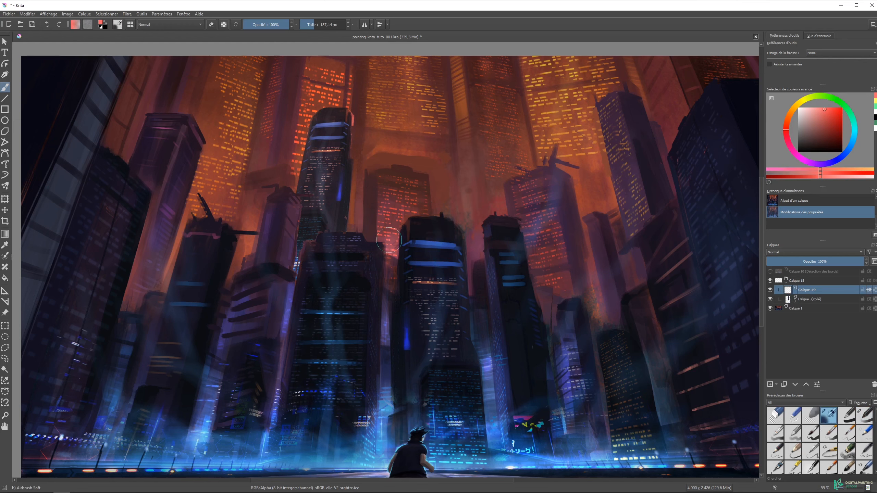
mouse_move(340, 216)
left_mouse_down("shift")
mouse_move(367, 220)
mouse_move(220, 241)
left_mouse_up("shift")
mouse_move(367, 245)
left_mouse_down()
mouse_move(299, 207)
mouse_move(328, 208)
left_mouse_up()
left_click_drag(350, 213, 374, 214, "shift")
mouse_move(312, 194)
left_mouse_down()
mouse_move(315, 204)
mouse_move(337, 207)
left_mouse_up()
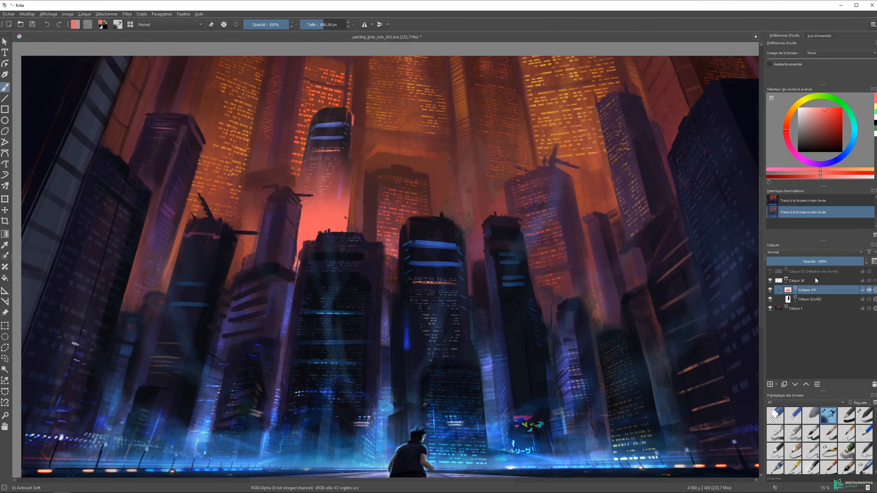
left_click_drag(862, 262, 792, 262)
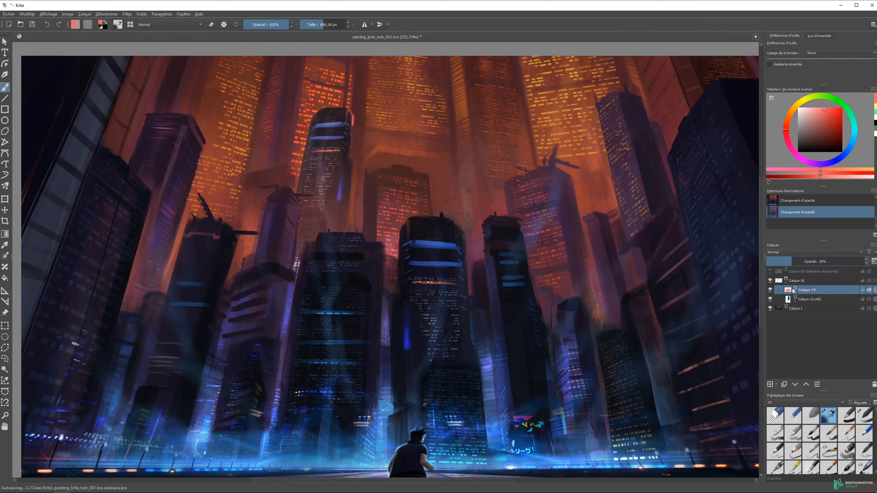
Toggle the clipped red glow layer's visibility to compare the tower with and without it
left_click(771, 290)
left_click(770, 290)
left_click(771, 290)
left_click(771, 290)
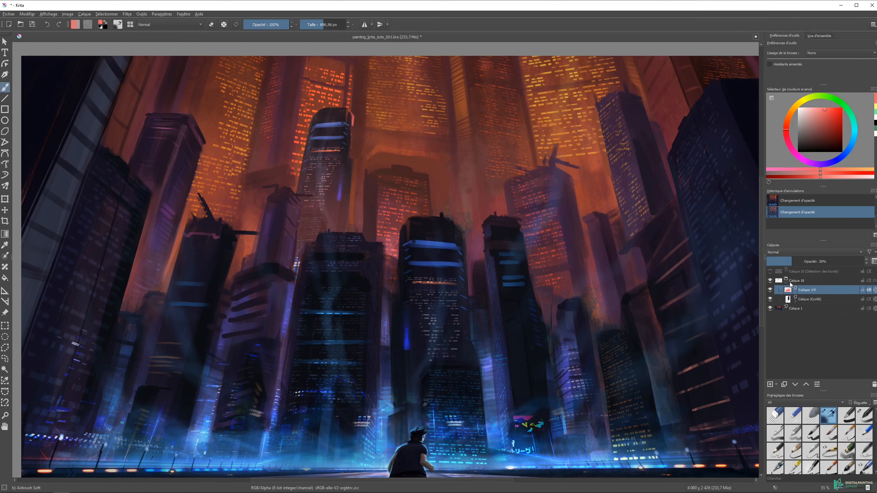
Duplicate the red glow layer, erase part of the copy around the tall tower with the soft airbrush, and set its opacity to 28%
key("ctrl+j")
left_click_drag(804, 259, 863, 262)
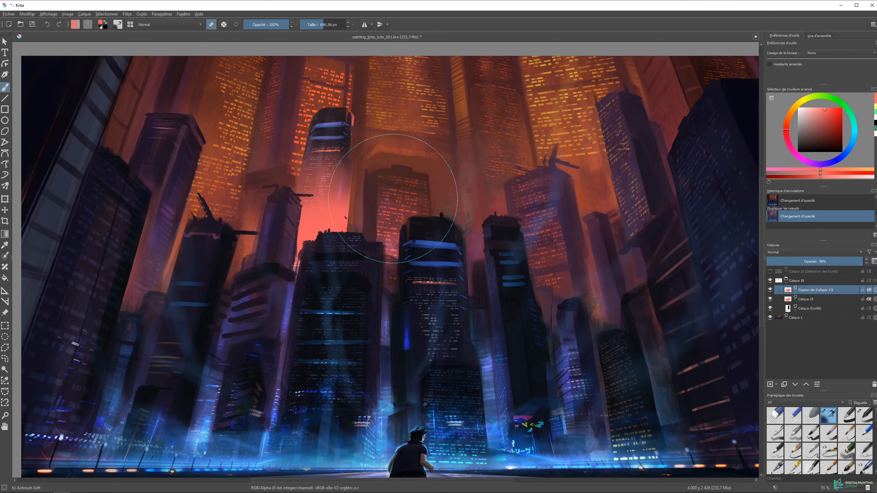
mouse_move(392, 194)
left_mouse_down()
mouse_move(345, 173)
mouse_move(359, 172)
mouse_move(345, 187)
left_mouse_up()
left_click_drag(864, 263, 793, 262)
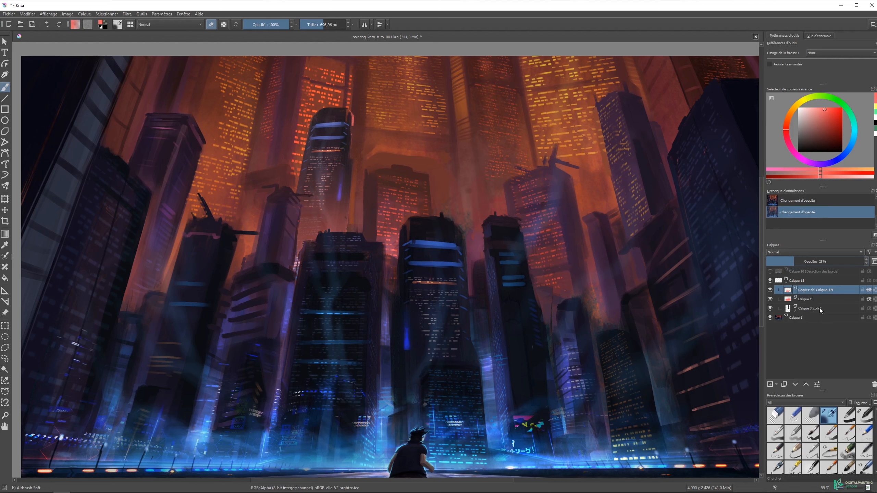
Toggle the two clipped glow layers in turn to compare their effect on the tower, leaving both visible
left_click(770, 290)
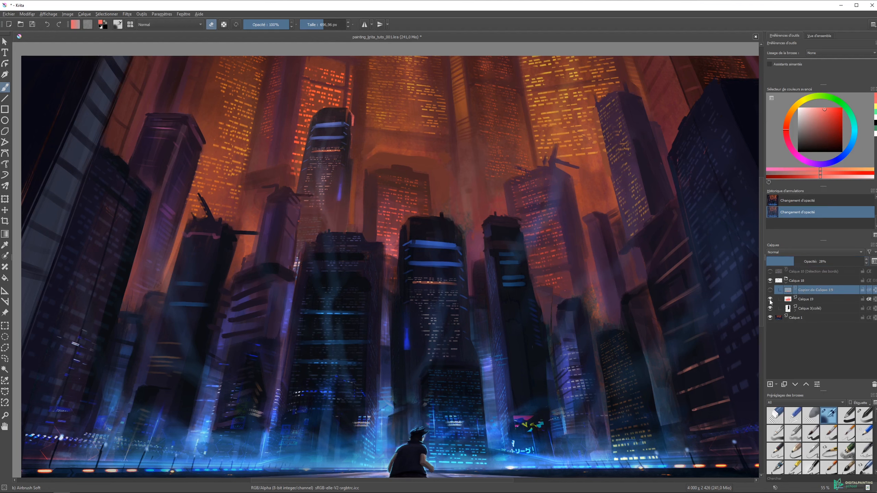
left_click(770, 299)
left_click(770, 299)
left_click(770, 290)
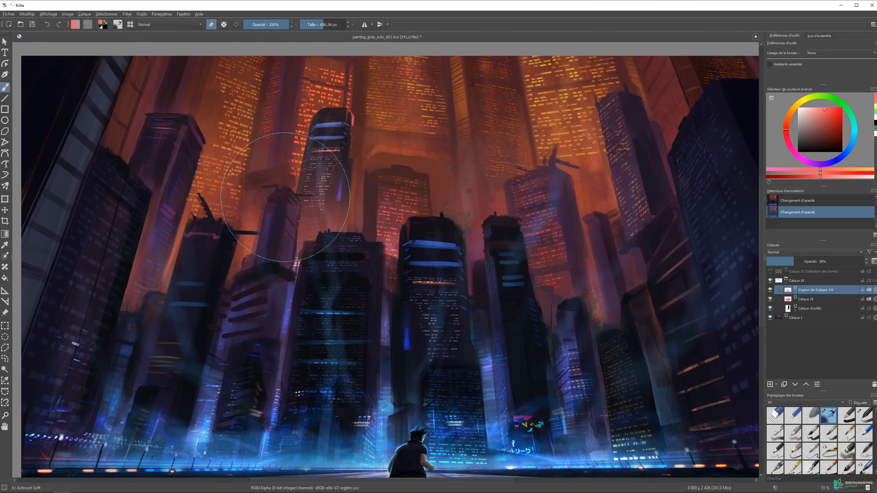
Save the document and select the Calque 18 group
key("ctrl+s")
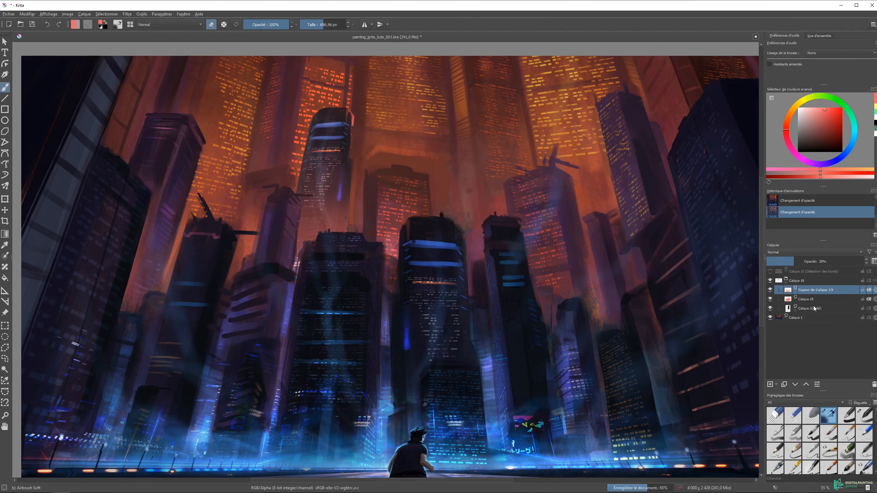
left_click(801, 283)
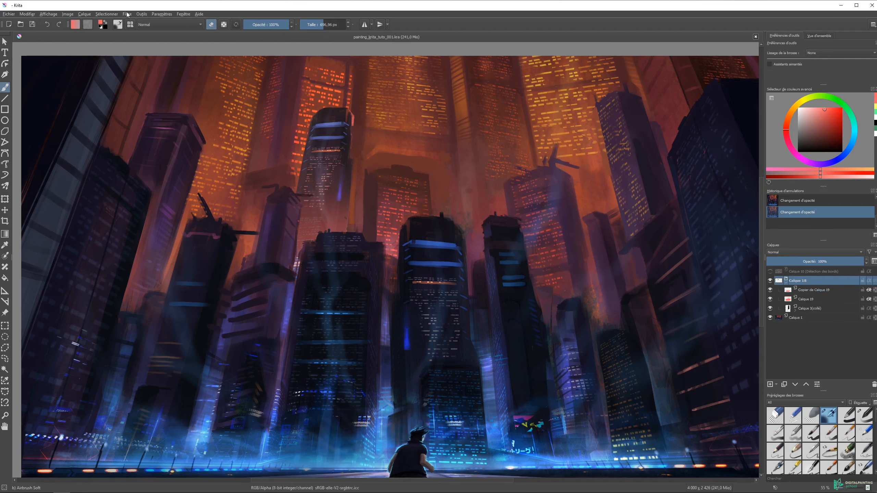
left_click(9, 14)
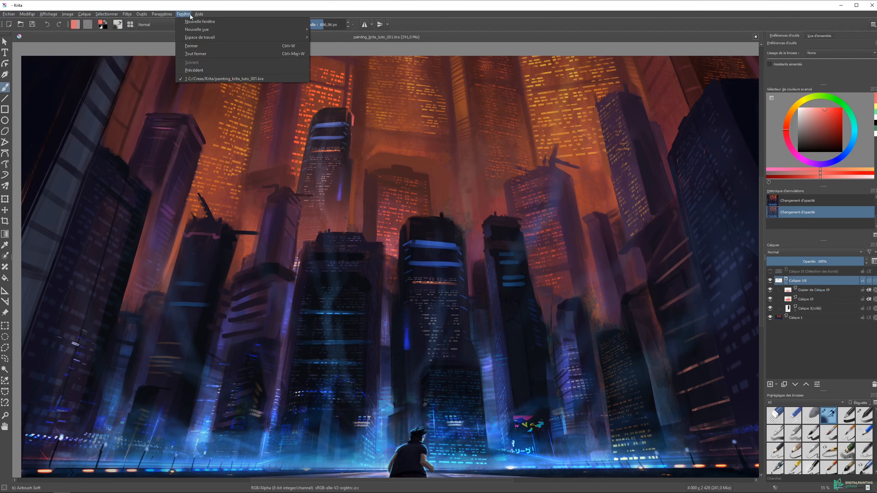
left_click(125, 2)
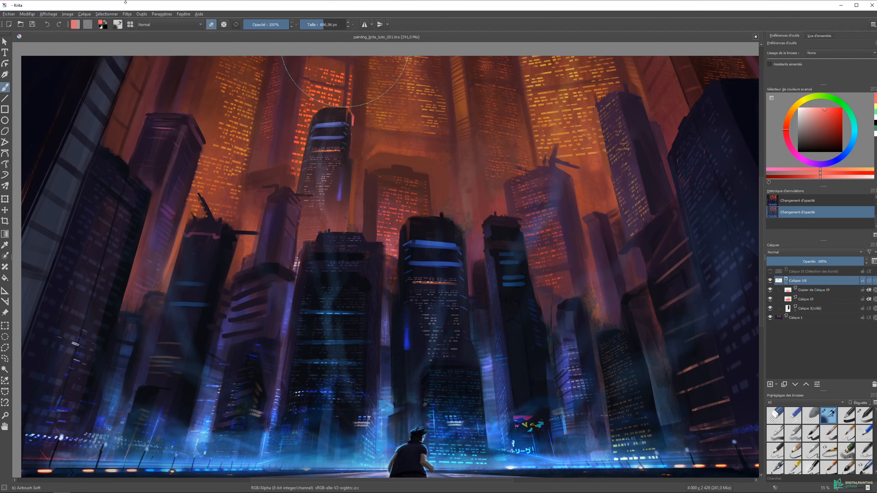
Examine the file formats offered for saving the painting under another type, such as Photoshop (*.psd), and cancel without saving
left_click(9, 15)
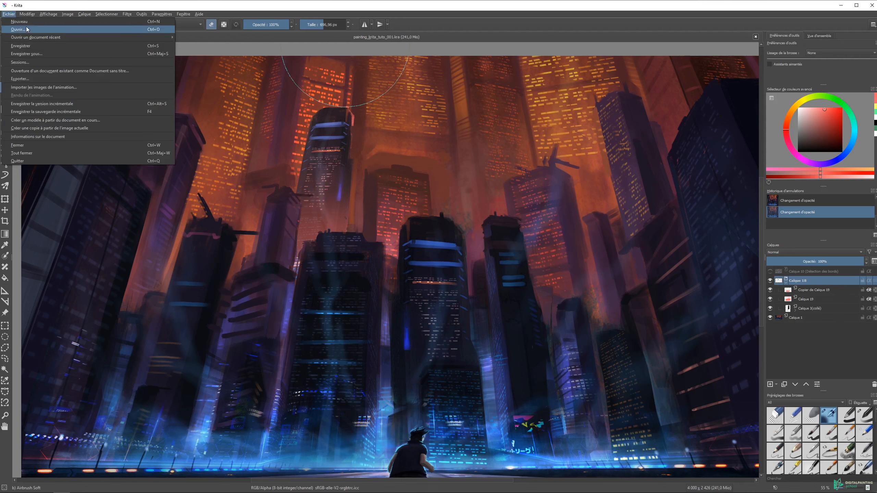
left_click(39, 55)
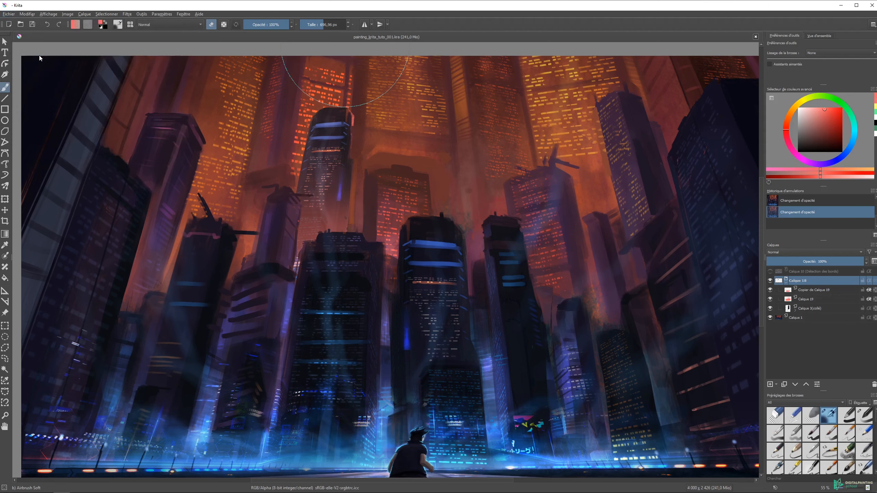
left_click_drag(134, 20, 152, 19)
left_click(128, 230)
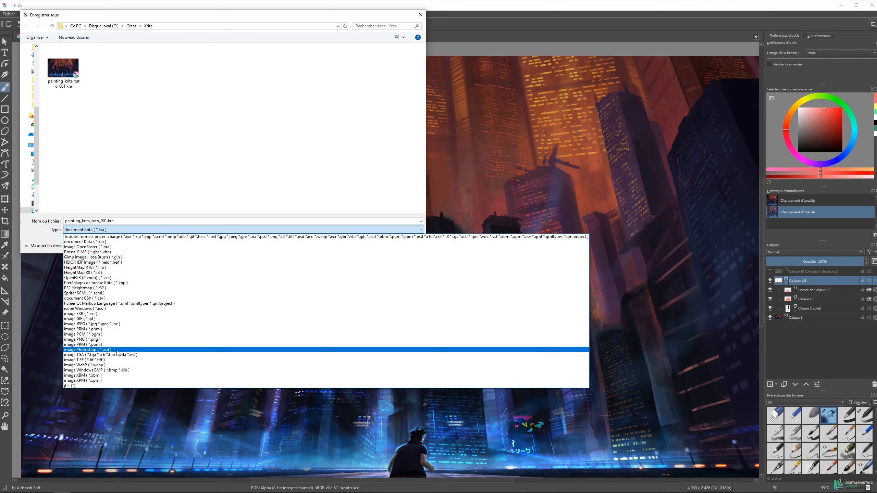
left_click(129, 173)
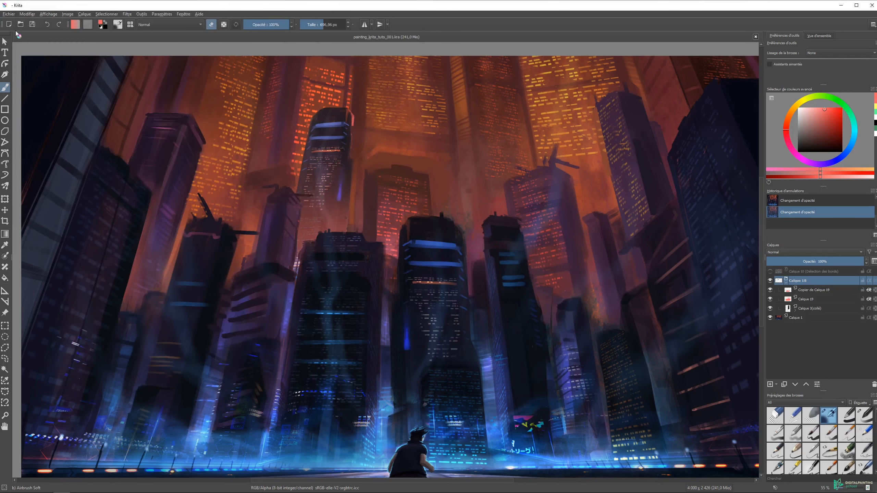
Save an incremental version of the painting and inspect the original and new files in File Explorer's Krita folder
left_click(8, 15)
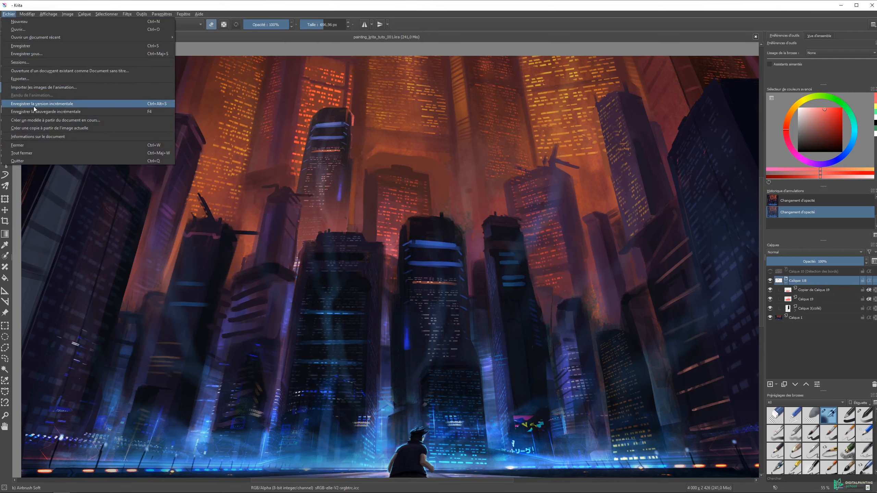
left_click(76, 104)
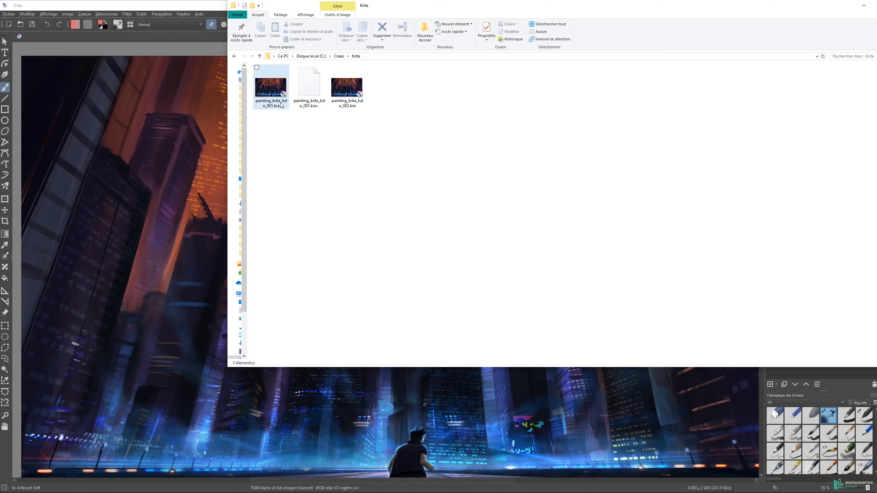
left_click(284, 88)
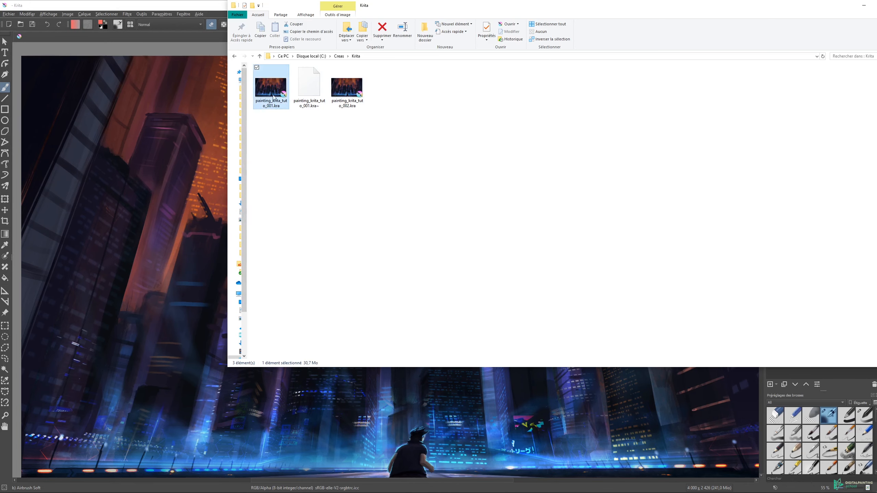
left_click(354, 87)
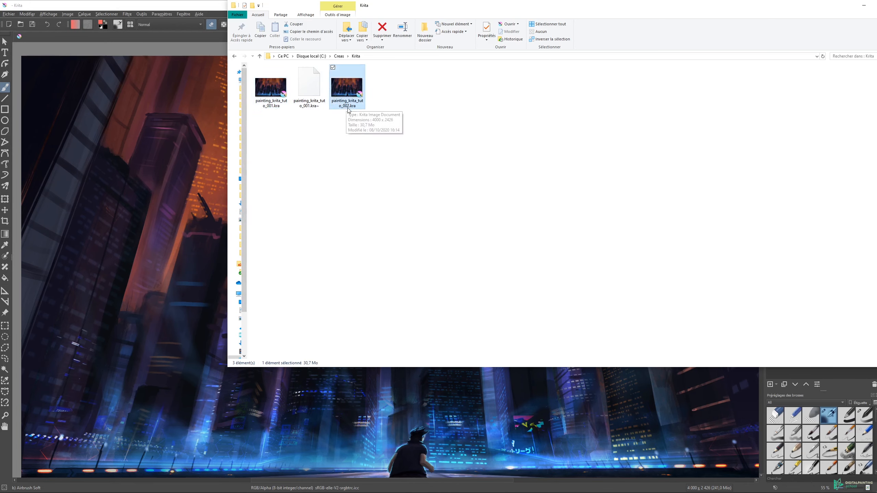
Save another incremental version, check the painting_krita_tuto_003.kra file in File Explorer, and return to Krita
left_click(9, 14)
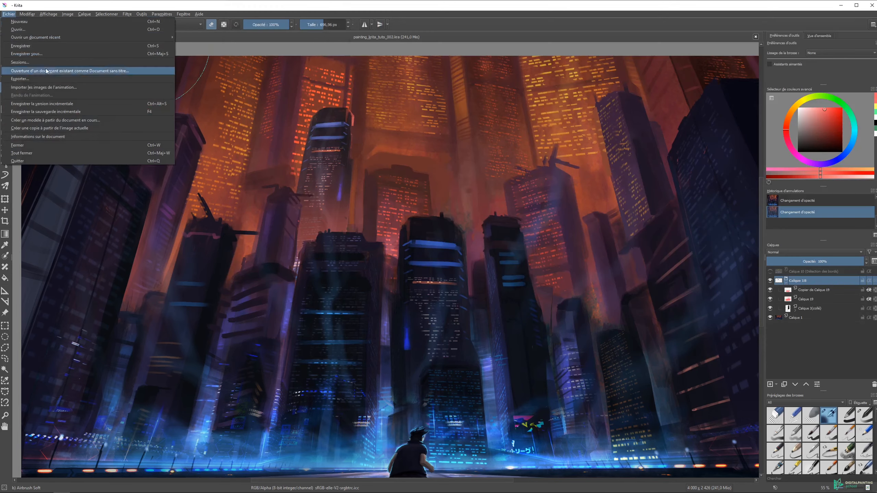
left_click(71, 104)
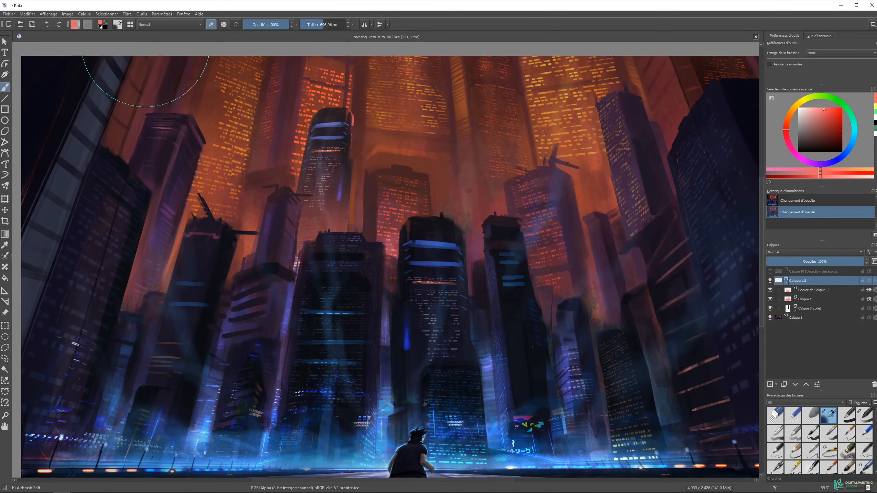
key("alt+Tab")
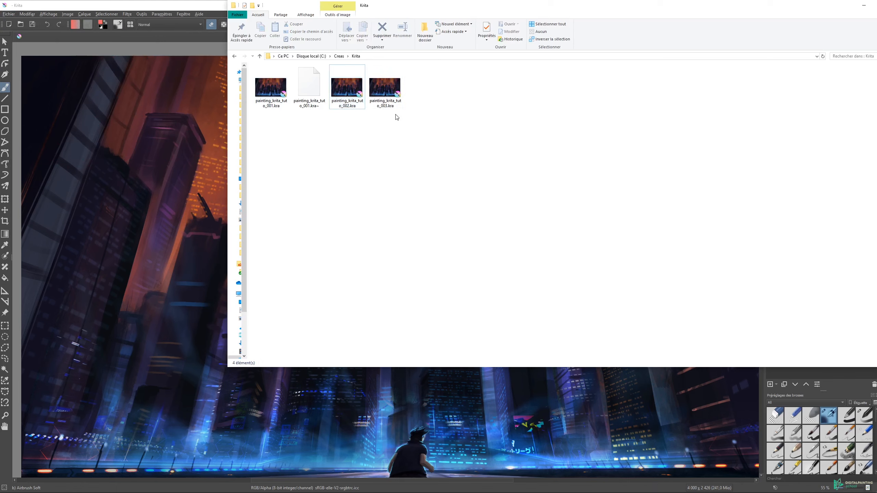
left_click(393, 105)
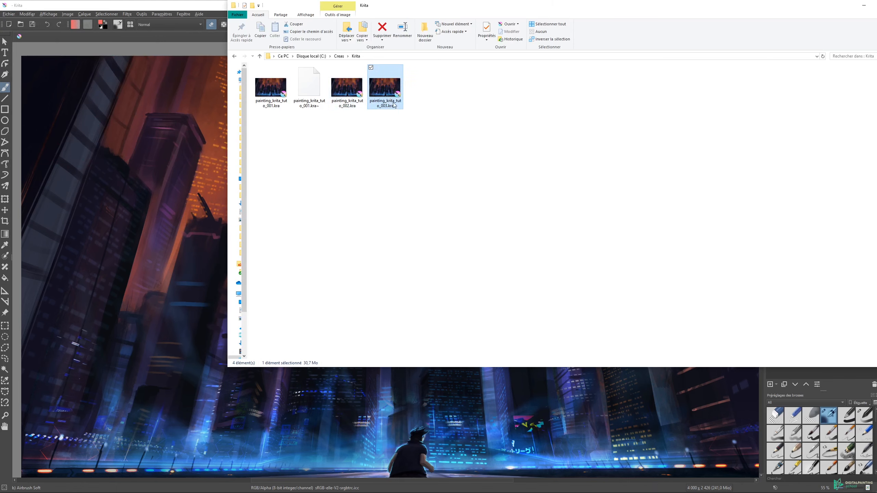
left_click(150, 125)
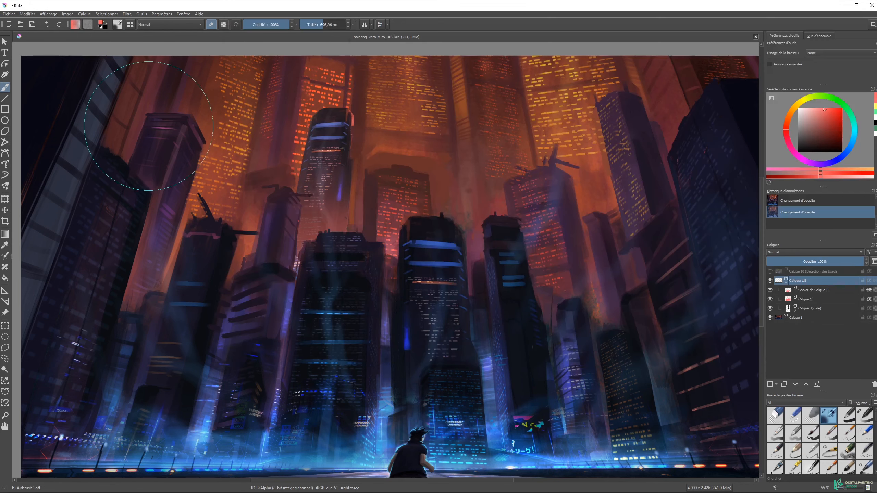
key("alt+f")
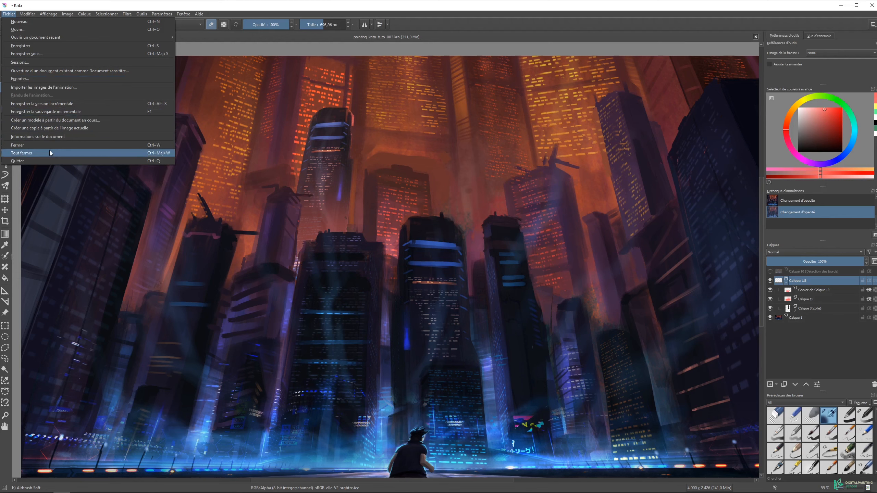
mouse_move(31, 16)
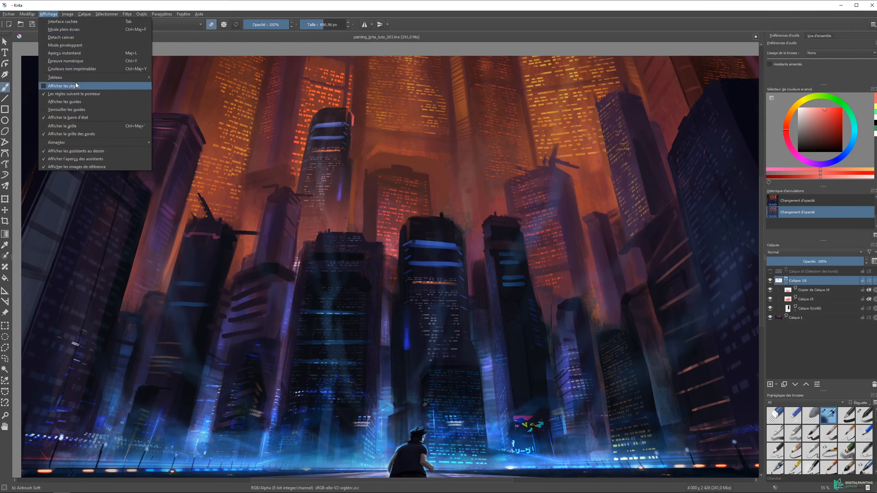
left_click(83, 3)
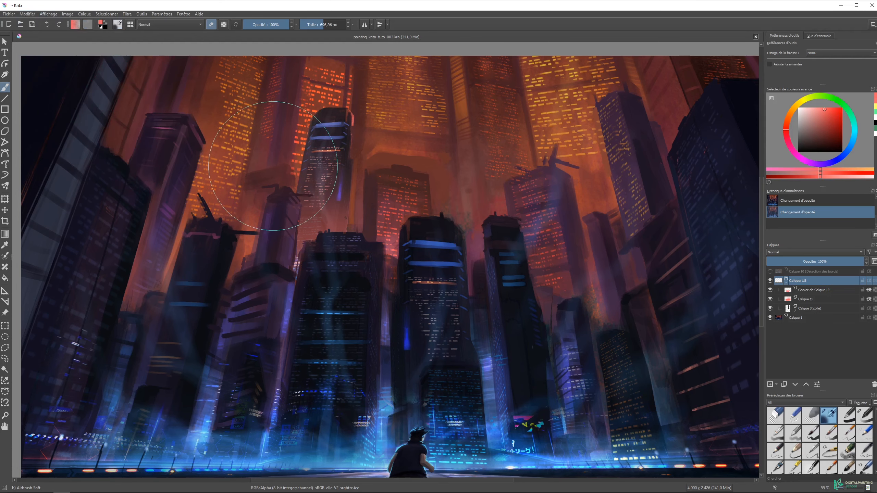
View the painting in canvas-only mode without the interface, and restore the full interface
key("Tab")
key("Tab")
key("Tab")
mouse_move(405, 159)
left_mouse_down()
mouse_move(495, 172)
mouse_move(482, 190)
mouse_move(436, 188)
left_mouse_up()
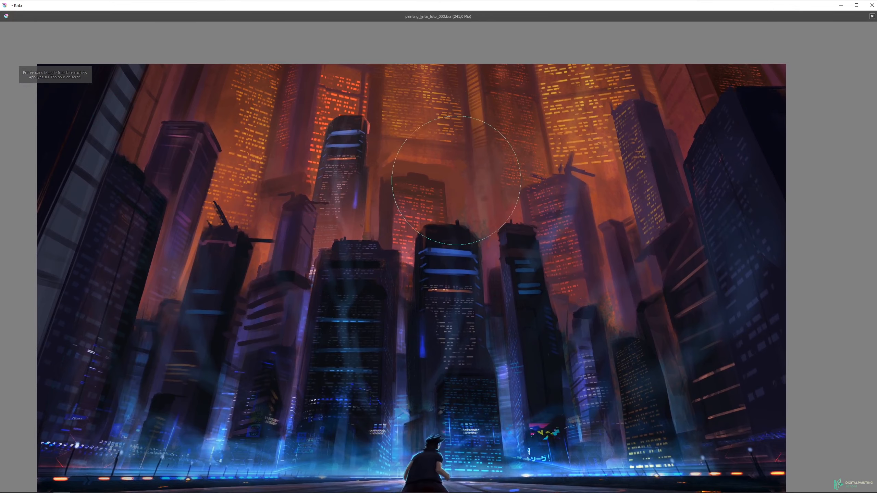
key("Tab")
left_click_drag(376, 216, 389, 194)
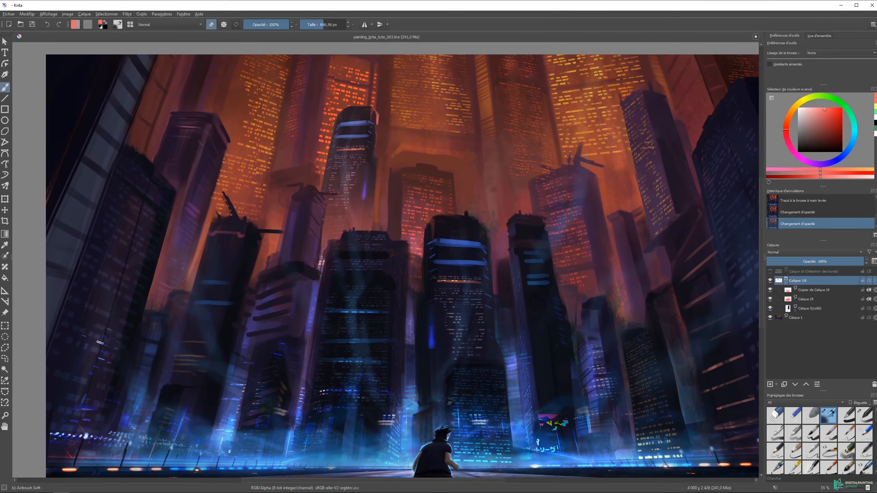
Examine the commands for canvas display, image properties and layers, including quick grouping and transforming all layers
left_click(48, 14)
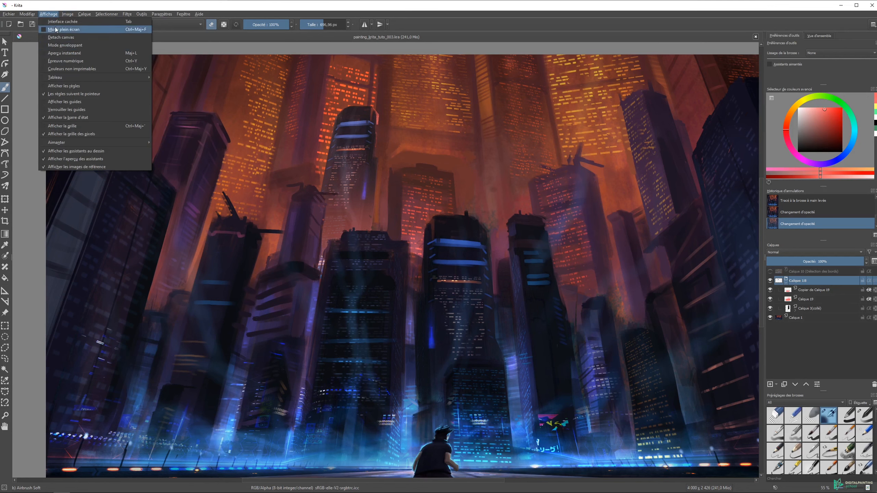
mouse_move(63, 77)
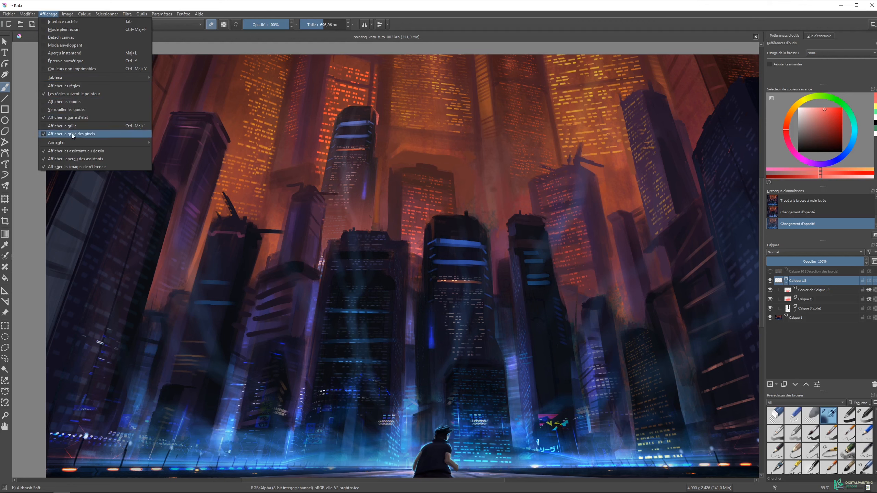
mouse_move(75, 142)
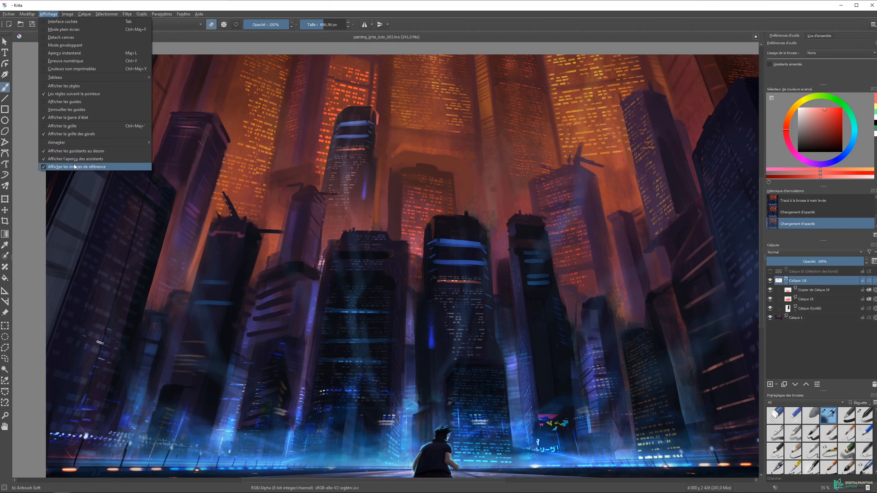
mouse_move(67, 14)
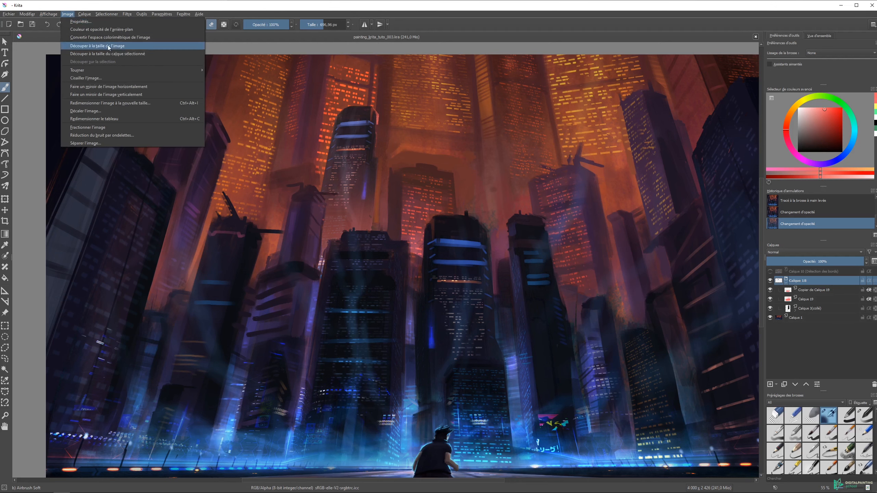
mouse_move(123, 74)
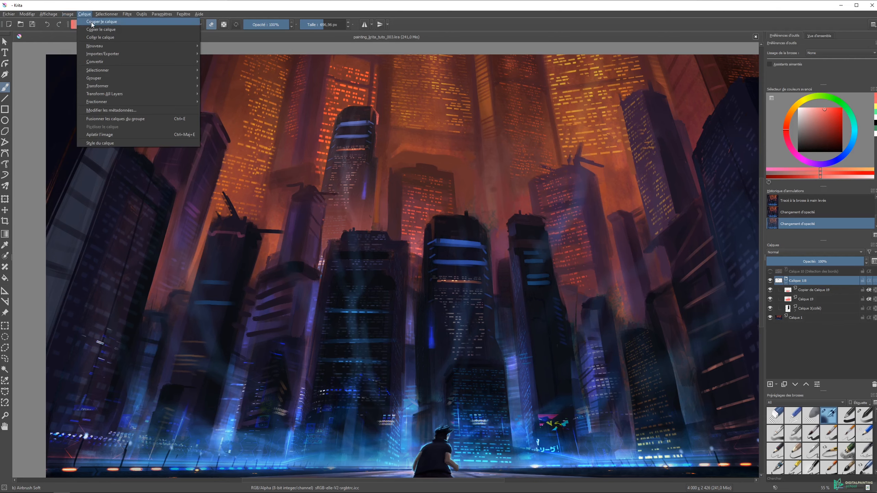
mouse_move(143, 46)
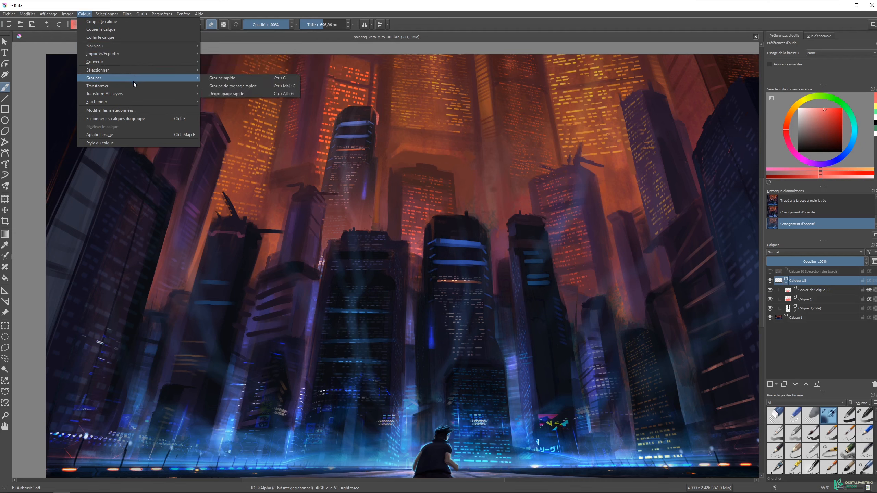
mouse_move(104, 96)
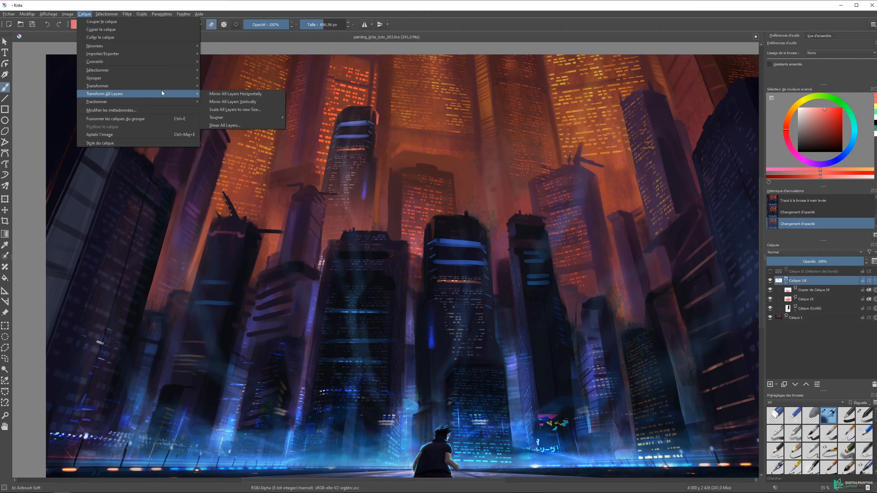
mouse_move(236, 117)
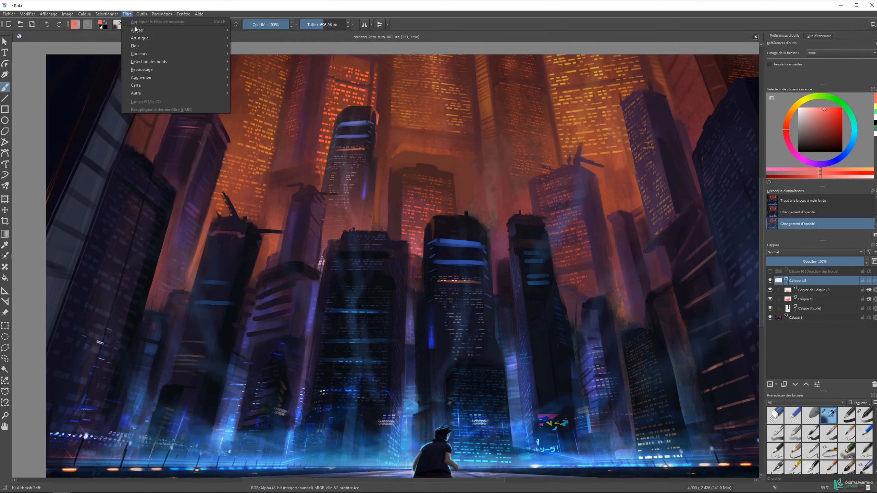
Review the filter categories with the group Calque 18 selected, and check the layer and mask types that can be added
mouse_move(136, 31)
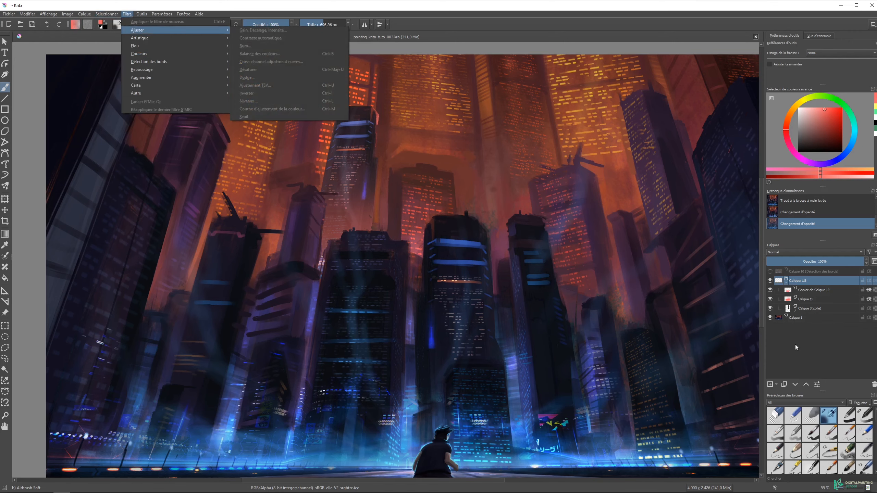
left_click(776, 384)
left_click(776, 384)
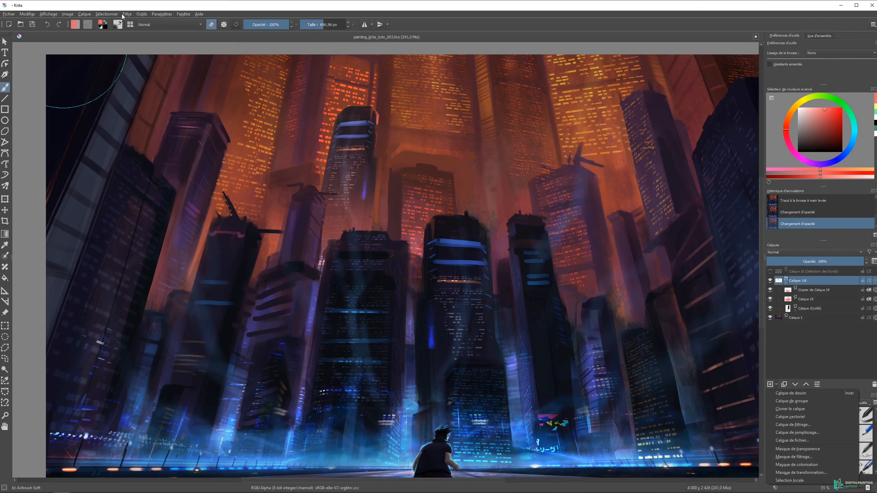
left_click(798, 285)
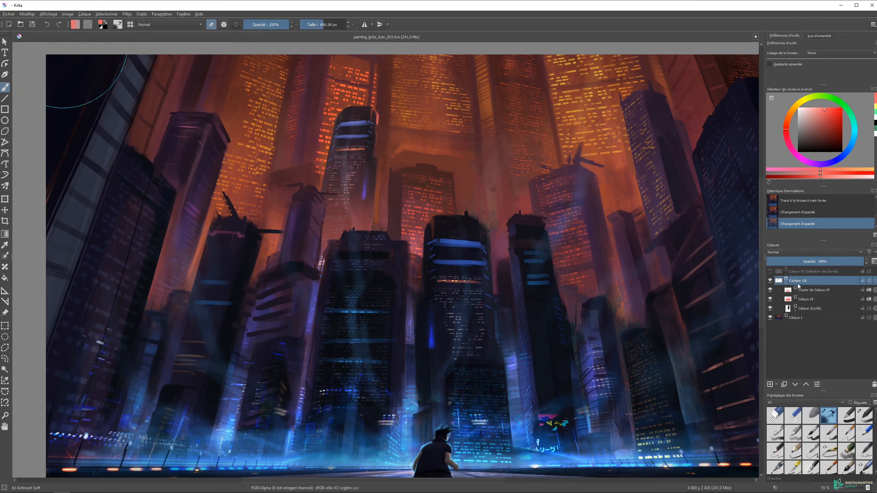
left_click(128, 14)
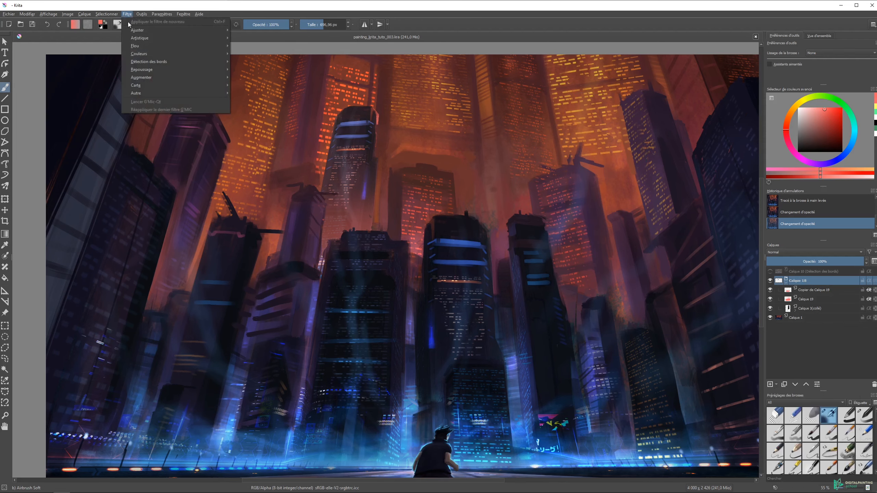
mouse_move(136, 32)
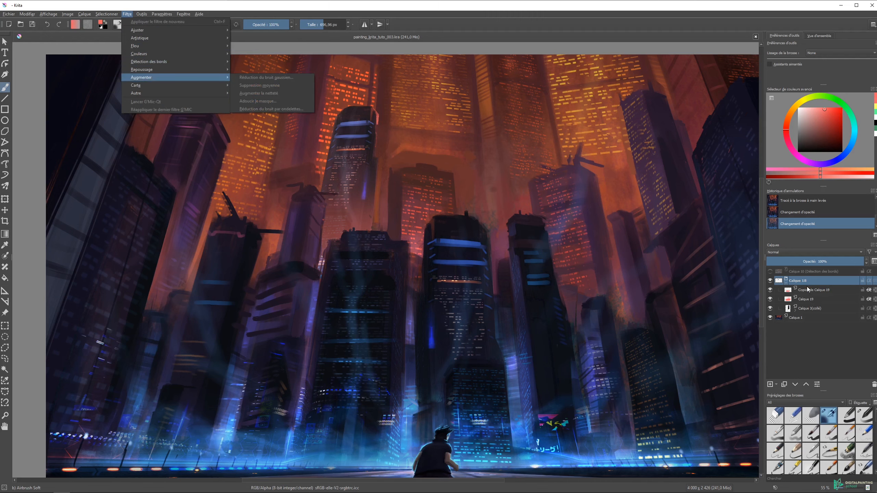
Apply a Gaussian blur with 5 px horizontal and vertical radius to the pasted layer in the group, and undo it
left_click(786, 283)
left_click(816, 292)
left_click(801, 311)
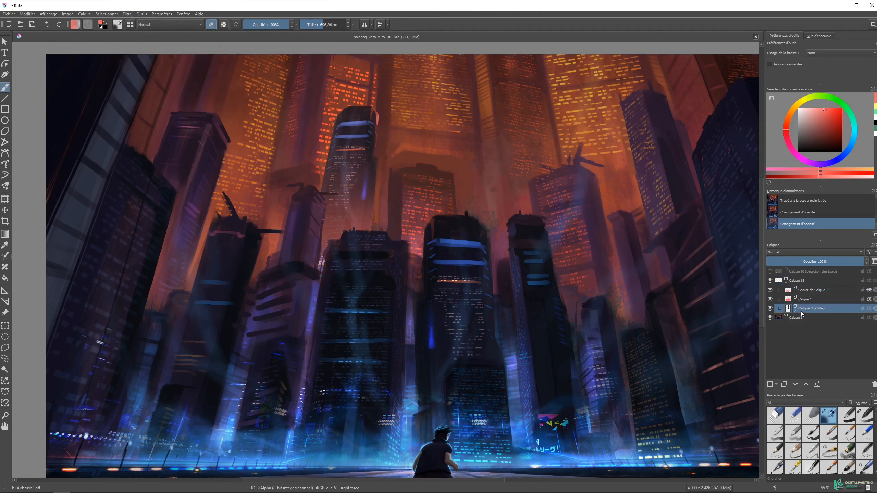
left_click(127, 13)
mouse_move(152, 47)
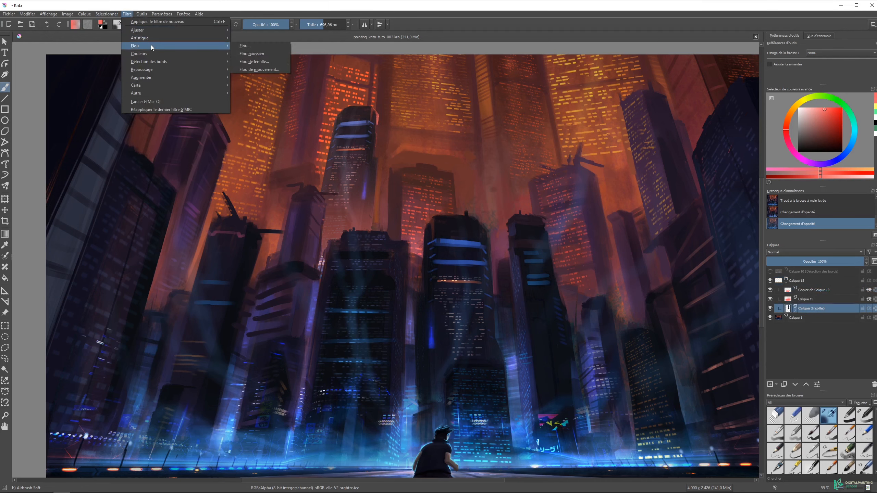
left_click(252, 54)
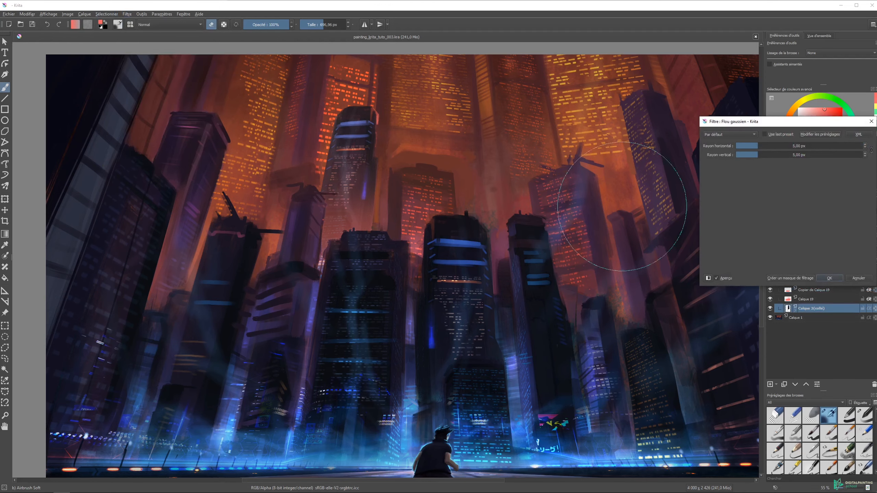
left_click(830, 278)
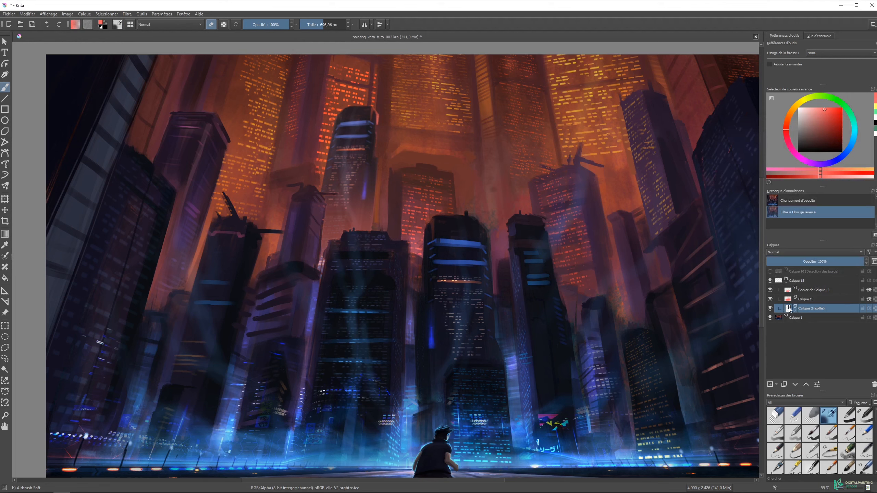
key("ctrl+z")
Examine the application settings commands, the interface themes and the window commands, without changing anything
left_click(141, 14)
mouse_move(152, 23)
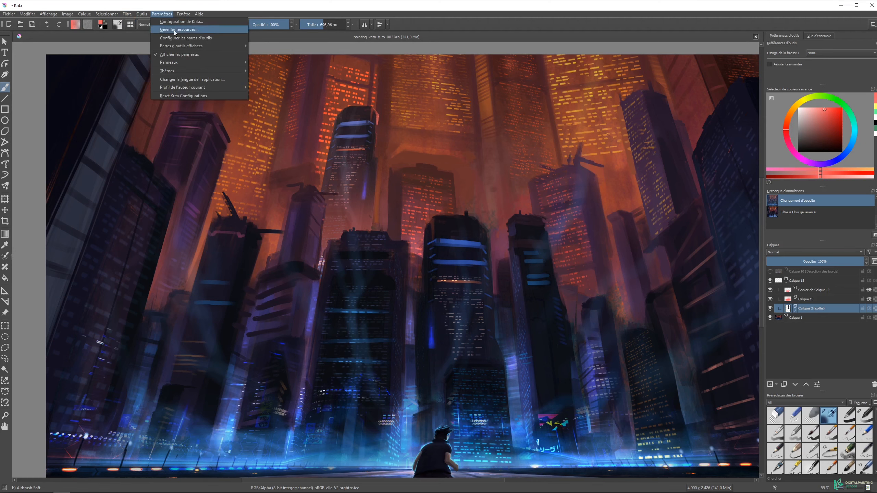
mouse_move(193, 69)
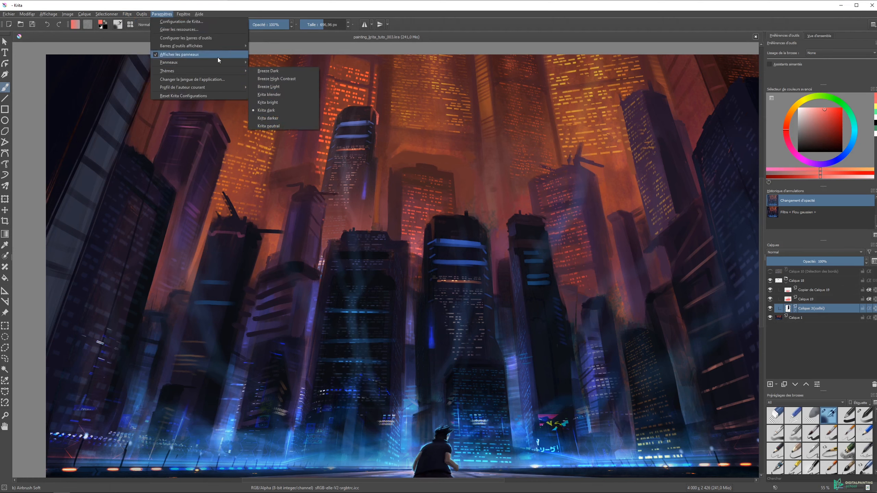
mouse_move(218, 63)
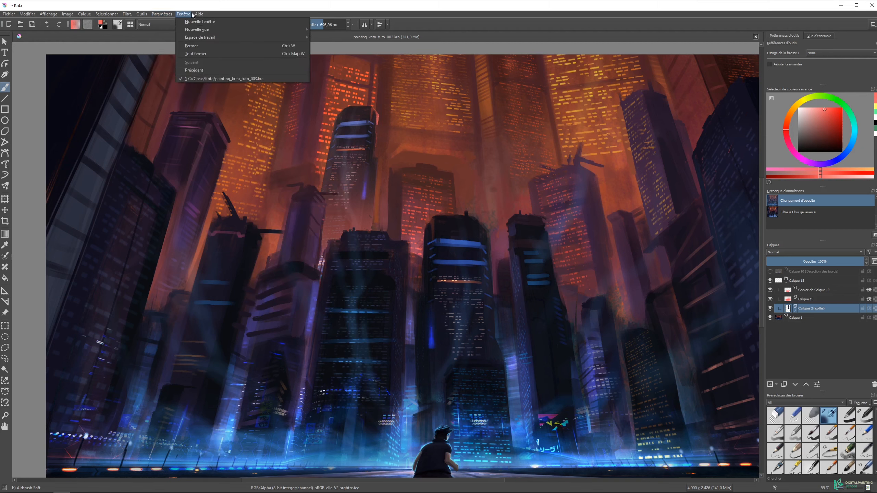
left_click(212, 6)
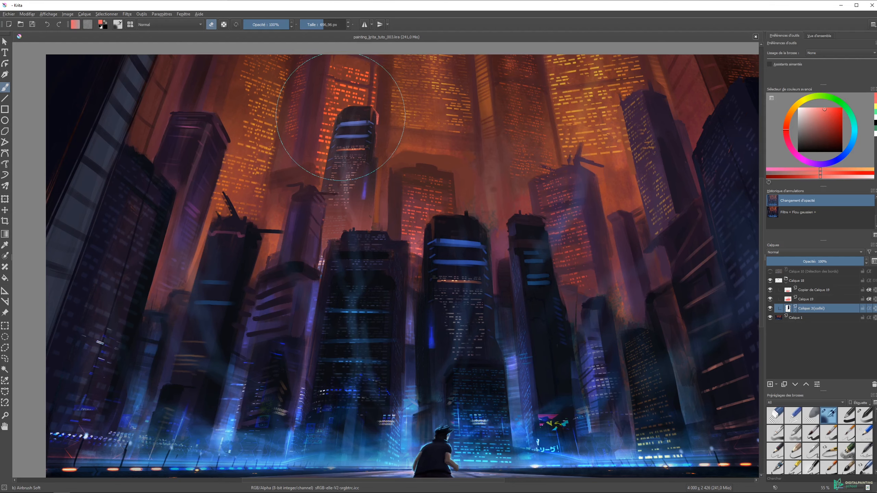
Open the workspace chooser to look at the interface layouts on offer, and close it
mouse_move(454, 186)
left_mouse_down()
mouse_move(434, 168)
mouse_move(448, 147)
left_mouse_up()
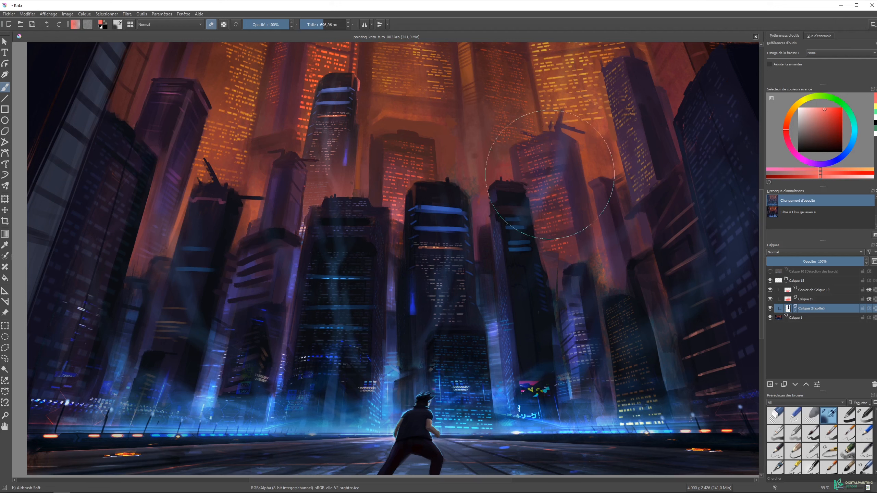
left_click(872, 25)
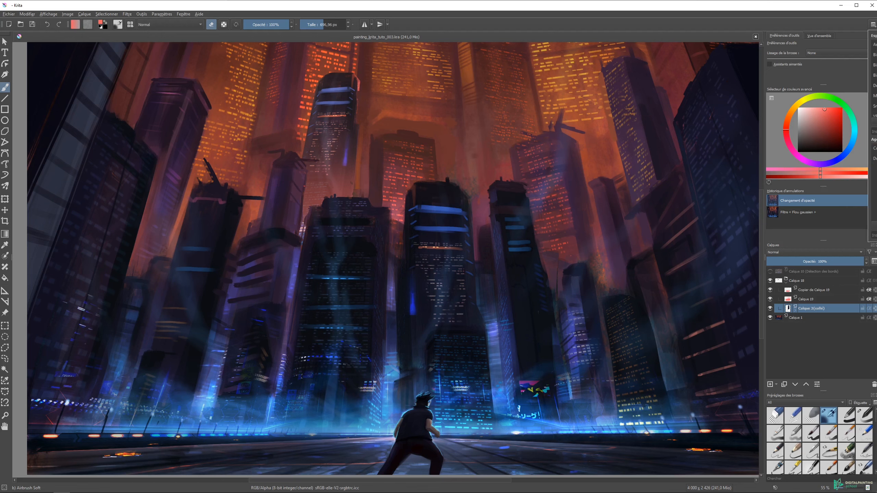
left_click(456, 26)
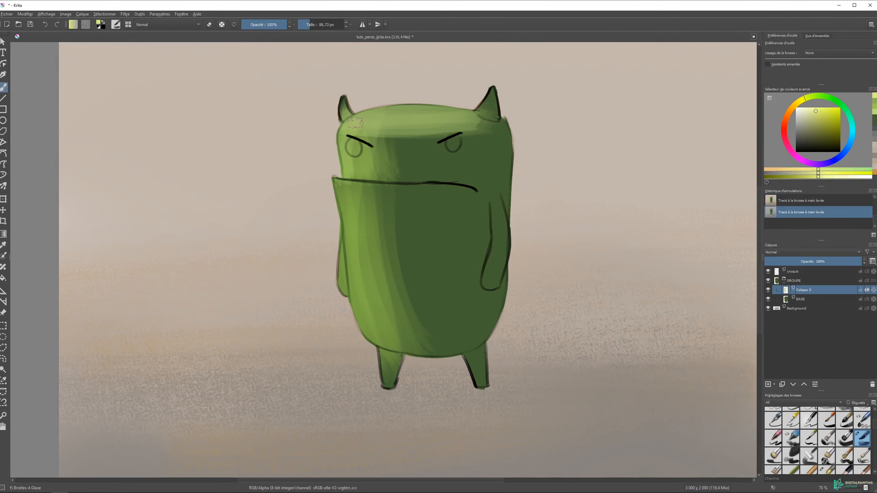
Paint light and shaded greens over the monster's head and body on Calque 3 with the Bristles-4 Glaze brush, sampling colours from the canvas
left_click_drag(400, 117, 369, 119)
left_click_drag(369, 119, 480, 119, "shift")
left_click_drag(347, 183, 361, 182)
left_click(376, 155, "ctrl")
left_click_drag(386, 149, 391, 187)
mouse_move(391, 217)
left_mouse_down()
mouse_move(401, 312)
mouse_move(419, 313)
left_mouse_up()
left_click_drag(403, 239, 436, 239, "shift")
key("ctrl+z")
left_click_drag(423, 160, 420, 176)
mouse_move(423, 154)
left_mouse_down("shift")
mouse_move(399, 154)
mouse_move(407, 171)
mouse_move(330, 190)
left_mouse_up("shift")
left_click(340, 165, "ctrl")
key("ctrl+z")
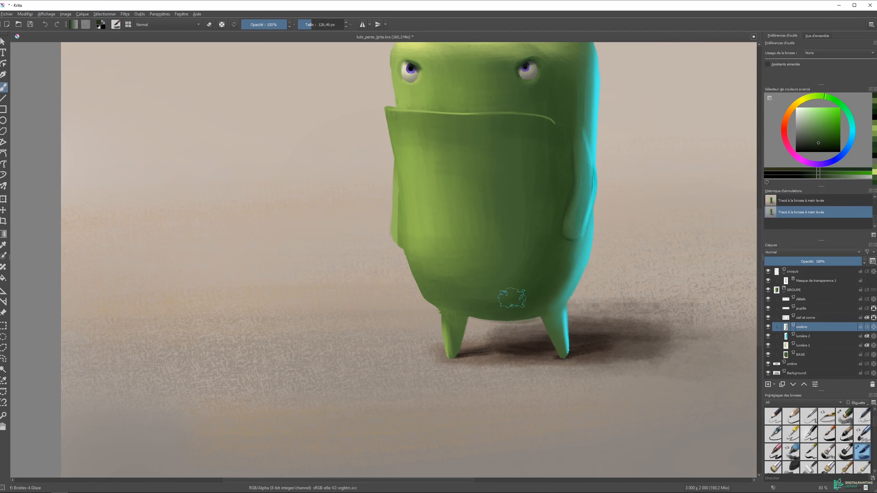
Try a shading stroke under the monster's body, undo it, and turn on alpha inheritance for the ombre layer
left_click_drag(511, 298, 486, 297, "shift")
mouse_move(468, 317)
left_mouse_down()
mouse_move(436, 313)
mouse_move(445, 315)
left_mouse_up()
key("ctrl+z")
left_click(866, 326)
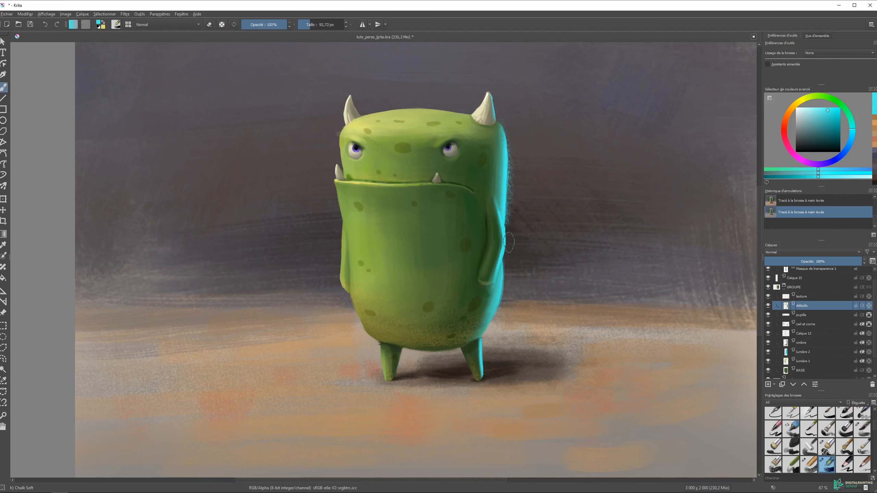
Paint fuzzy texture along the monster's outline on the détails layer with the Chalk Soft brush, sampling local colours from the canvas
key("e")
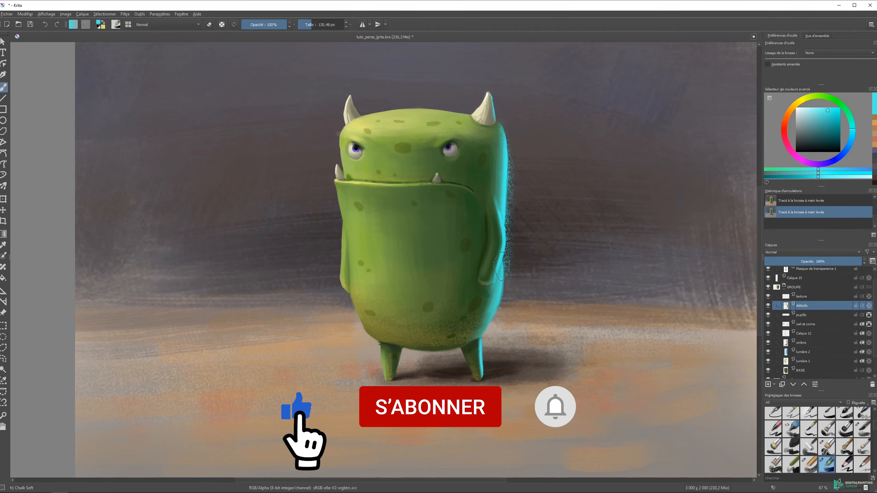
key("e")
left_click(382, 114, "ctrl")
left_click_drag(453, 114, 438, 111)
left_click(346, 113, "ctrl")
left_click(343, 167, "ctrl")
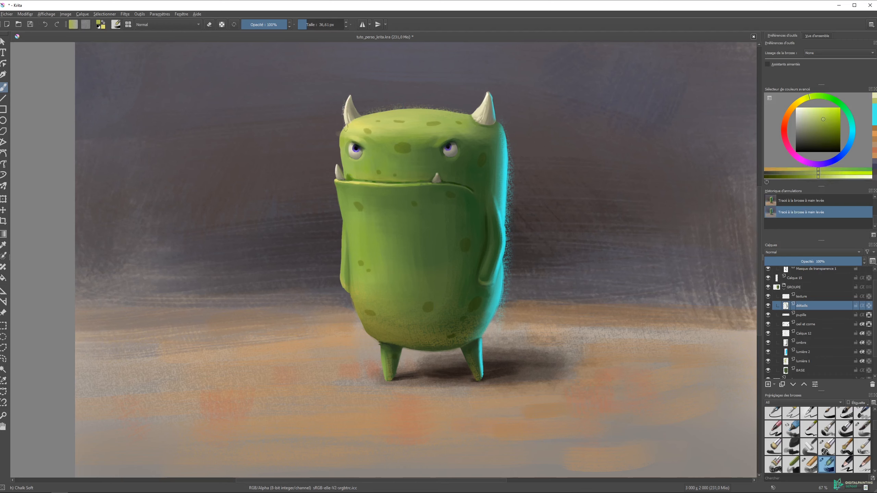
left_click(353, 126, "ctrl")
left_click(432, 110, "ctrl")
left_click_drag(385, 114, 381, 114, "shift")
left_click(356, 182, "ctrl")
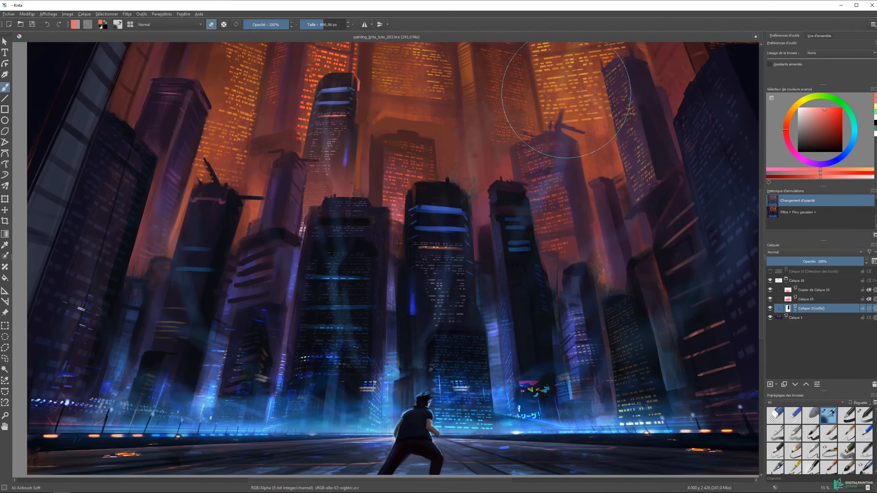
scroll(566, 100, "down", 3)
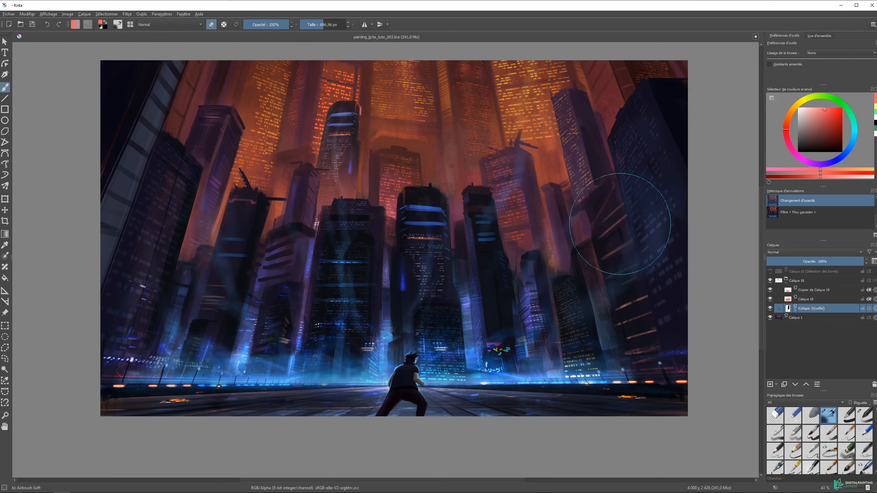
left_click_drag(362, 155, 377, 164)
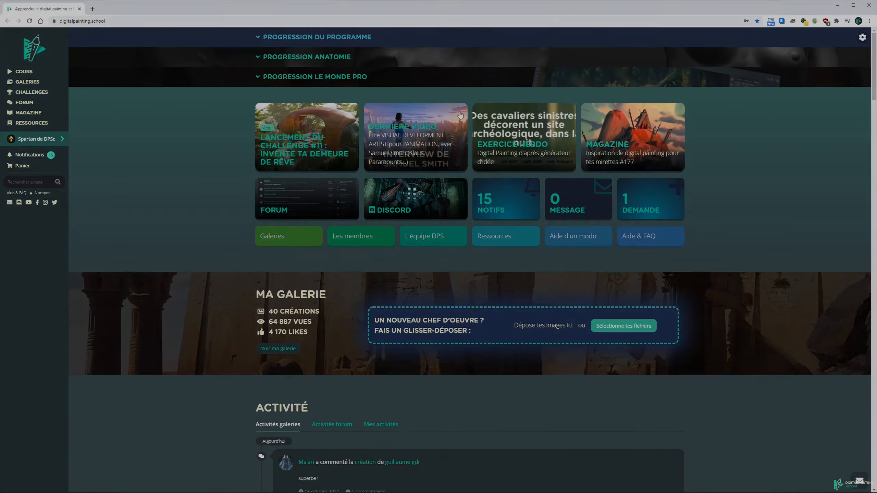
On the digitalpainting.school home page, expand and collapse the progress sections for the main programme and Le Monde Pro
left_click(268, 36)
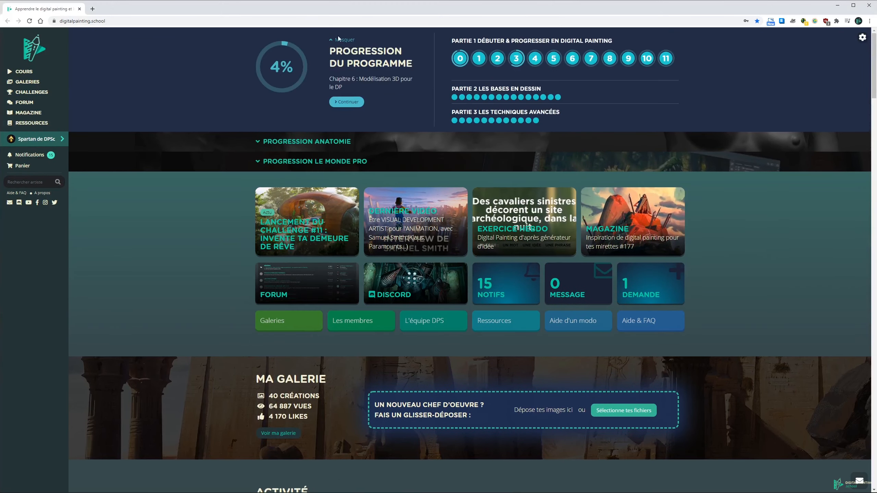
left_click(347, 42)
left_click(287, 79)
left_click(343, 86)
Browse down to the members' popular creations and open the NIMA DTIYS painting for viewing
scroll(217, 187, "down", 20)
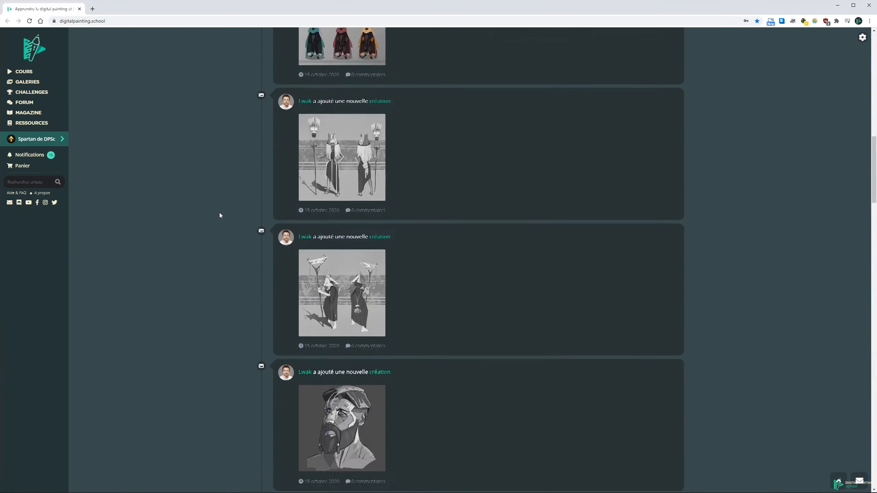
scroll(218, 215, "down", 20)
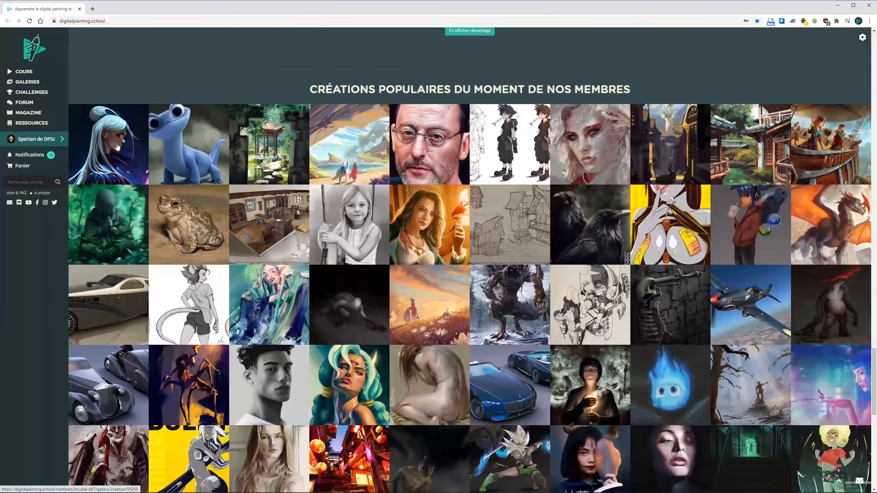
left_click(118, 147)
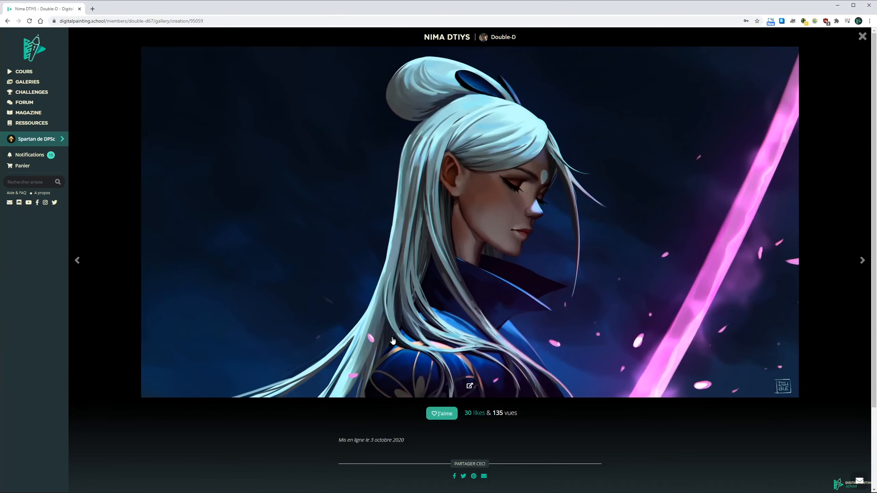
Go to the courses page, open the Dessin & Sculpting 3D d'anatomie course and enter Chapitre 1 : Les Bases
left_click(24, 71)
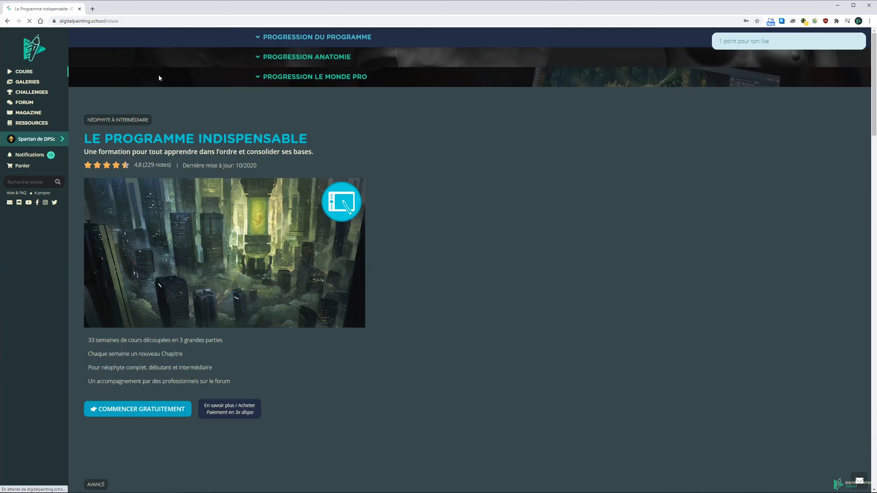
scroll(204, 120, "down", 10)
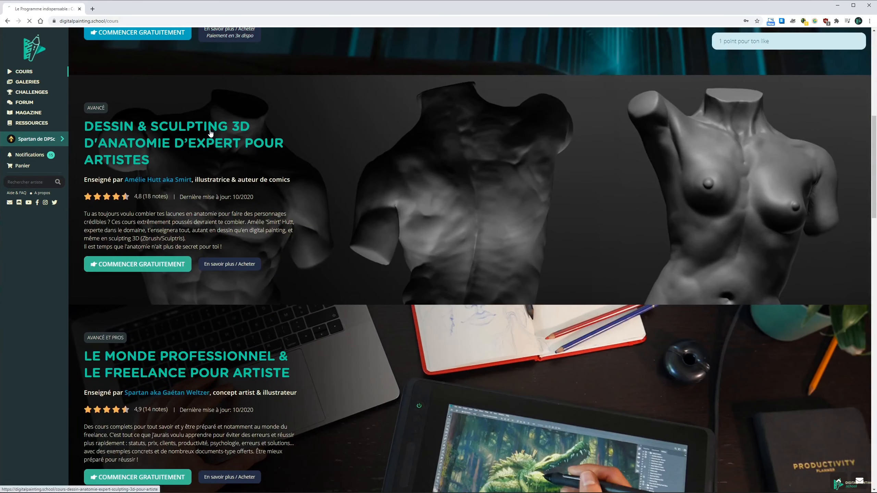
left_click(211, 133)
scroll(212, 128, "down", 20)
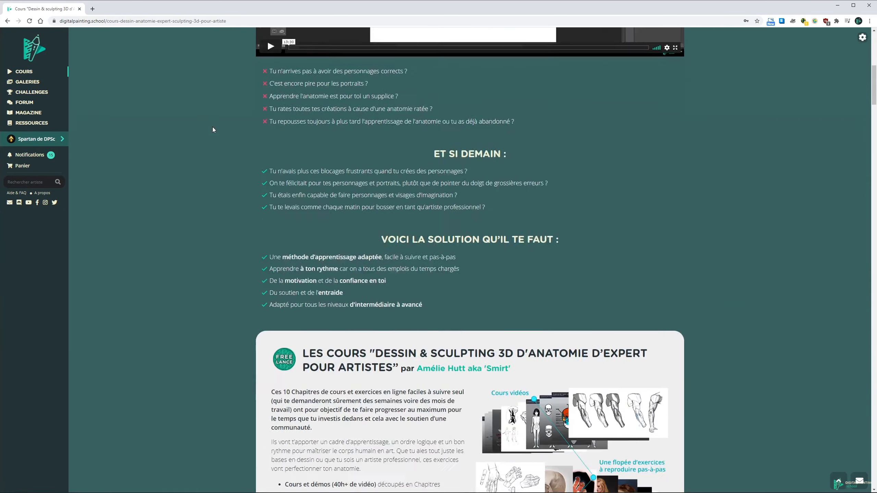
scroll(212, 126, "down", 3)
left_click(344, 172)
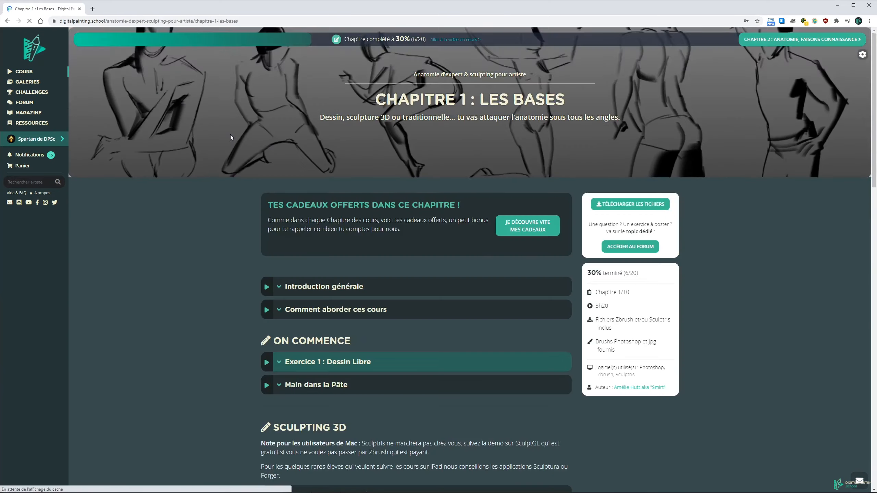
Expand the Exercice 1 : Dessin Libre and Mains dans Sculptris 1/2 lessons of the chapter to show their videos
scroll(231, 135, "down", 7)
left_click(303, 126)
scroll(190, 178, "down", 10)
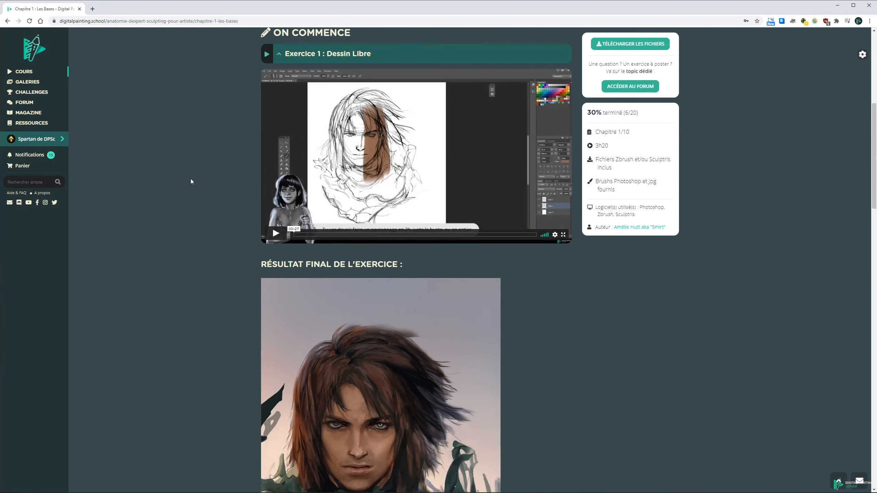
scroll(199, 170, "down", 9)
left_click(311, 169)
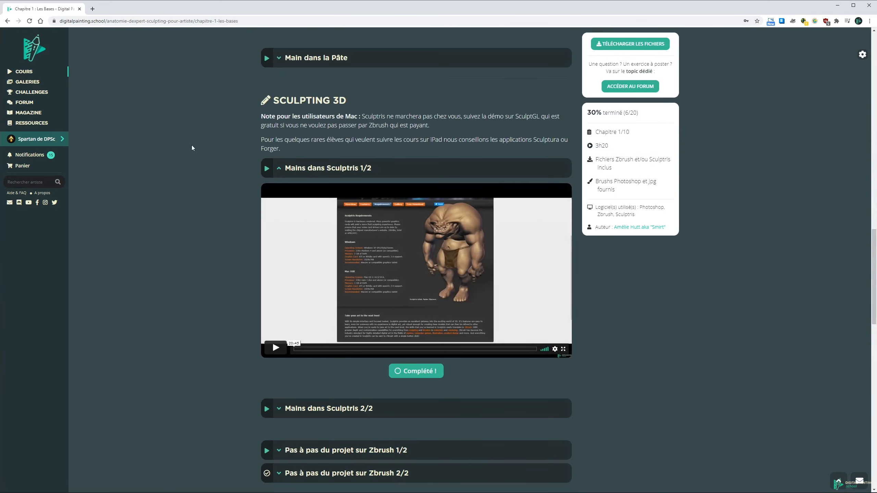
Expand the Mains dans Sculptris 2/2 lesson, play part of its video, pause it and view the exercise's final result
scroll(214, 163, "down", 1)
left_click(311, 374)
scroll(297, 346, "down", 7)
left_click(275, 279)
scroll(529, 250, "down", 1)
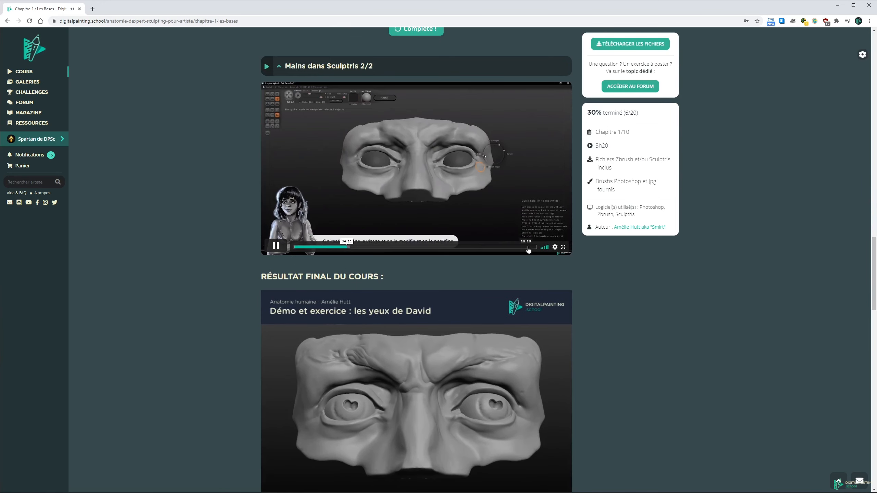
left_click(280, 251)
scroll(211, 231, "down", 1)
Browse the forum's general and course categories and open the magazine article Inspiration de digital painting pour tes mirettes #177
left_click(24, 102)
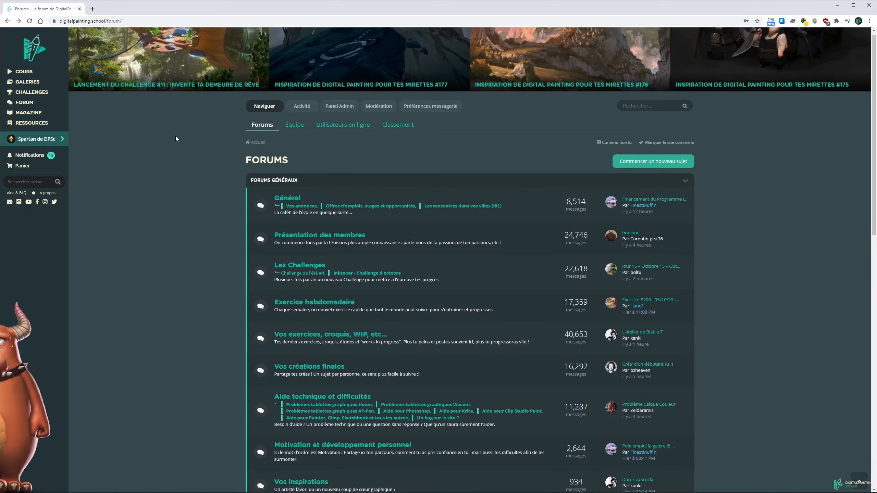
scroll(183, 145, "down", 5)
scroll(199, 235, "down", 9)
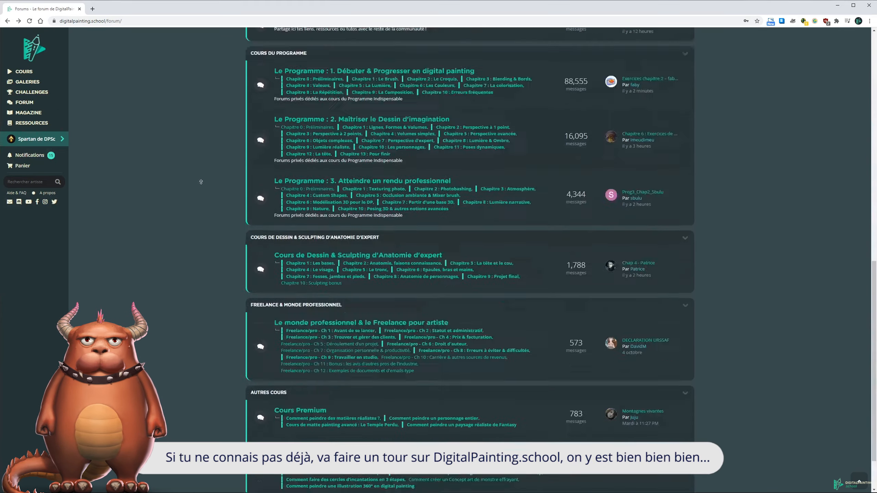
scroll(201, 182, "up", 15)
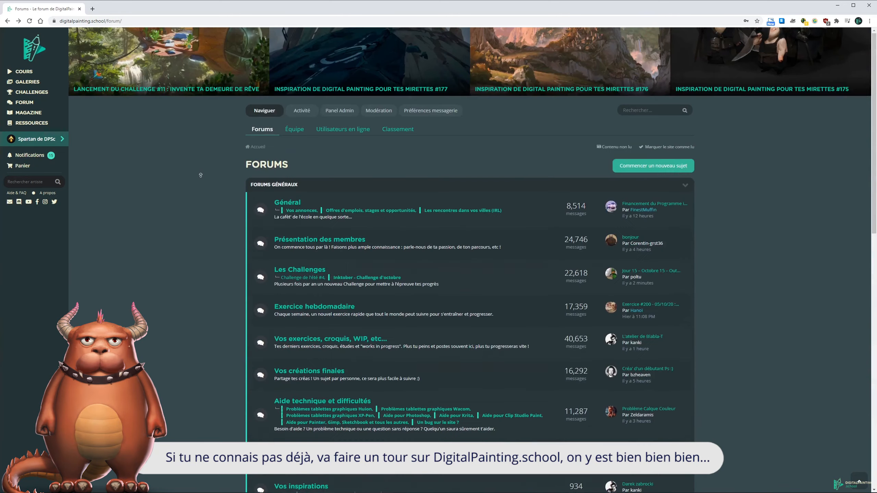
left_click(386, 62)
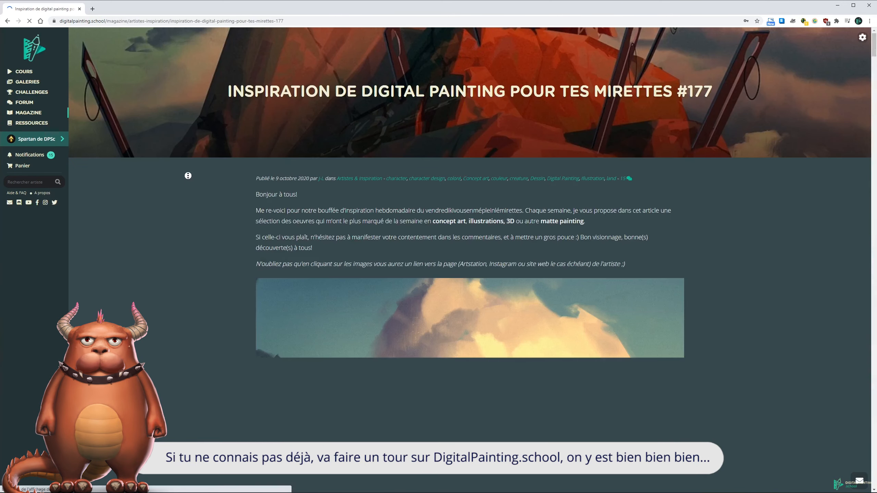
scroll(188, 175, "down", 4)
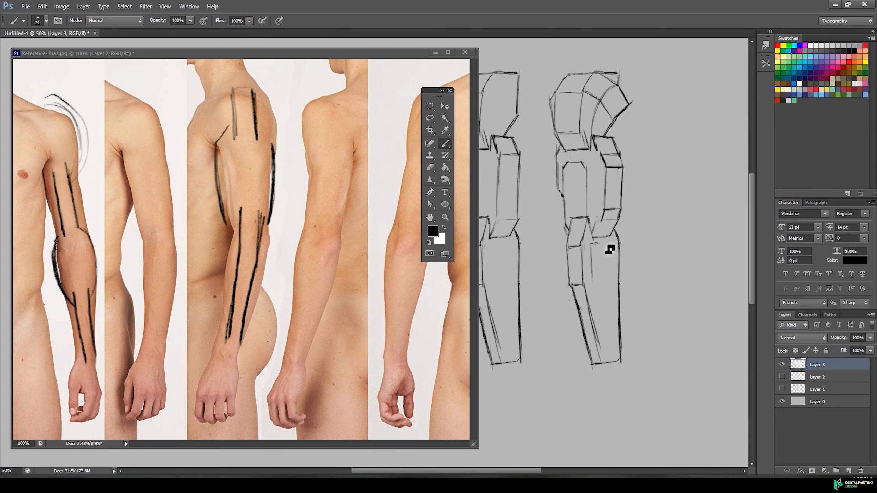
In Photoshop, add brush strokes to the arm construction sketch and the nose sketch, and yellow lines over the neck muscles on the back anatomy drawing
mouse_move(609, 249)
left_mouse_down()
mouse_move(615, 284)
mouse_move(603, 308)
left_mouse_up()
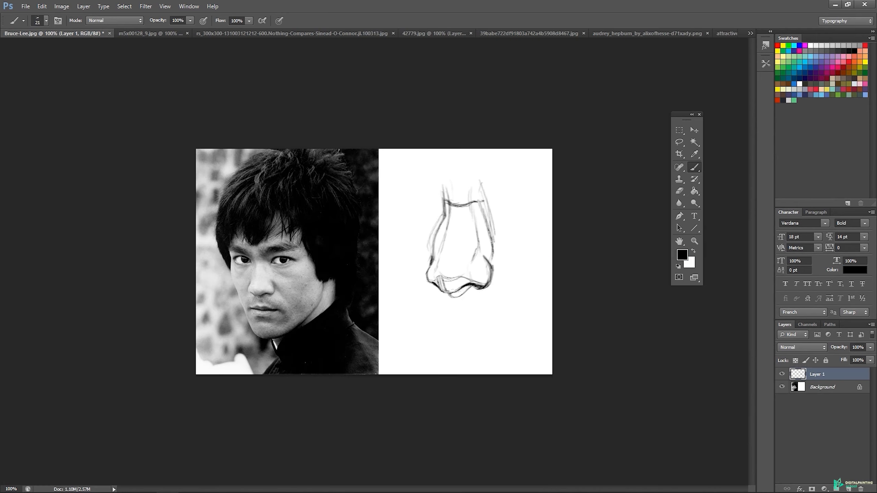
mouse_move(449, 290)
left_mouse_down()
mouse_move(498, 265)
mouse_move(508, 279)
left_mouse_up()
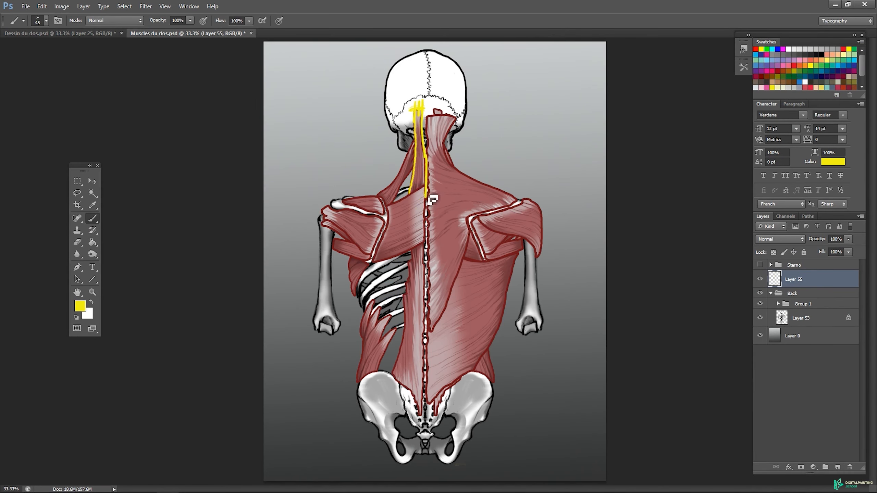
left_click_drag(430, 161, 416, 221)
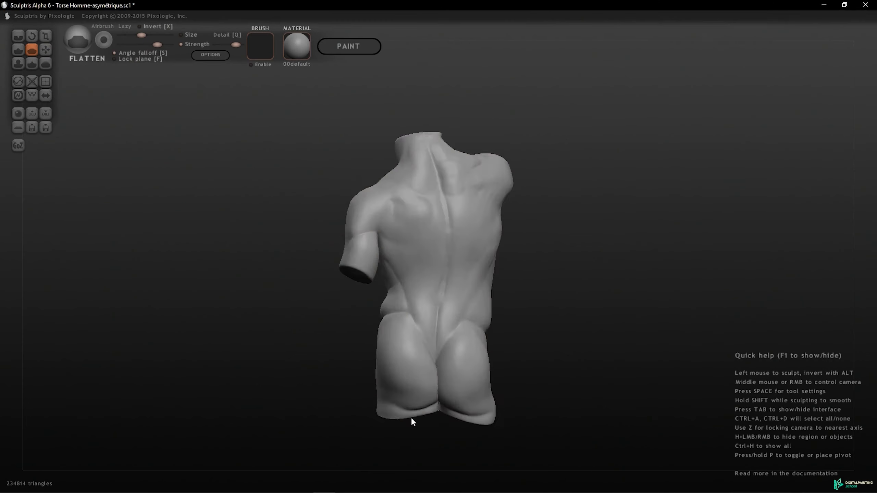
Switch to Sculptris and sculpt muscle detail along the back and spine of the male torso with the Crease brush
mouse_move(411, 418)
left_mouse_down()
mouse_move(453, 403)
mouse_move(416, 415)
mouse_move(412, 312)
mouse_move(446, 241)
left_mouse_up()
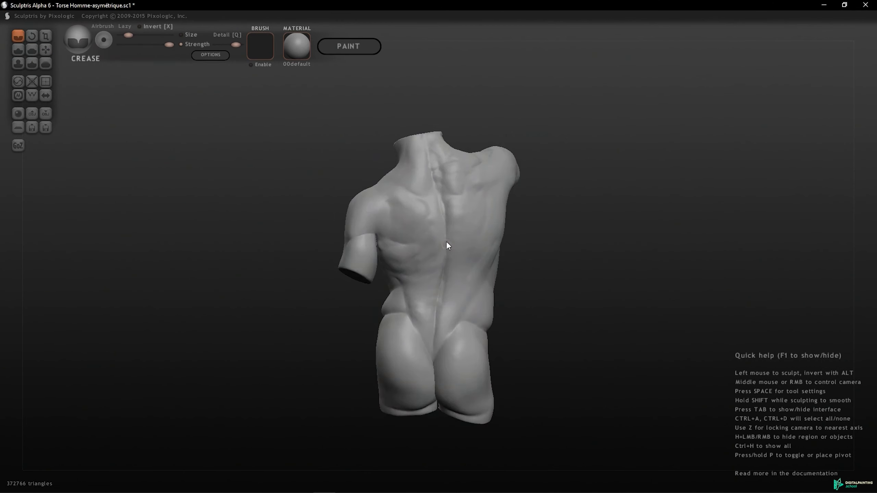